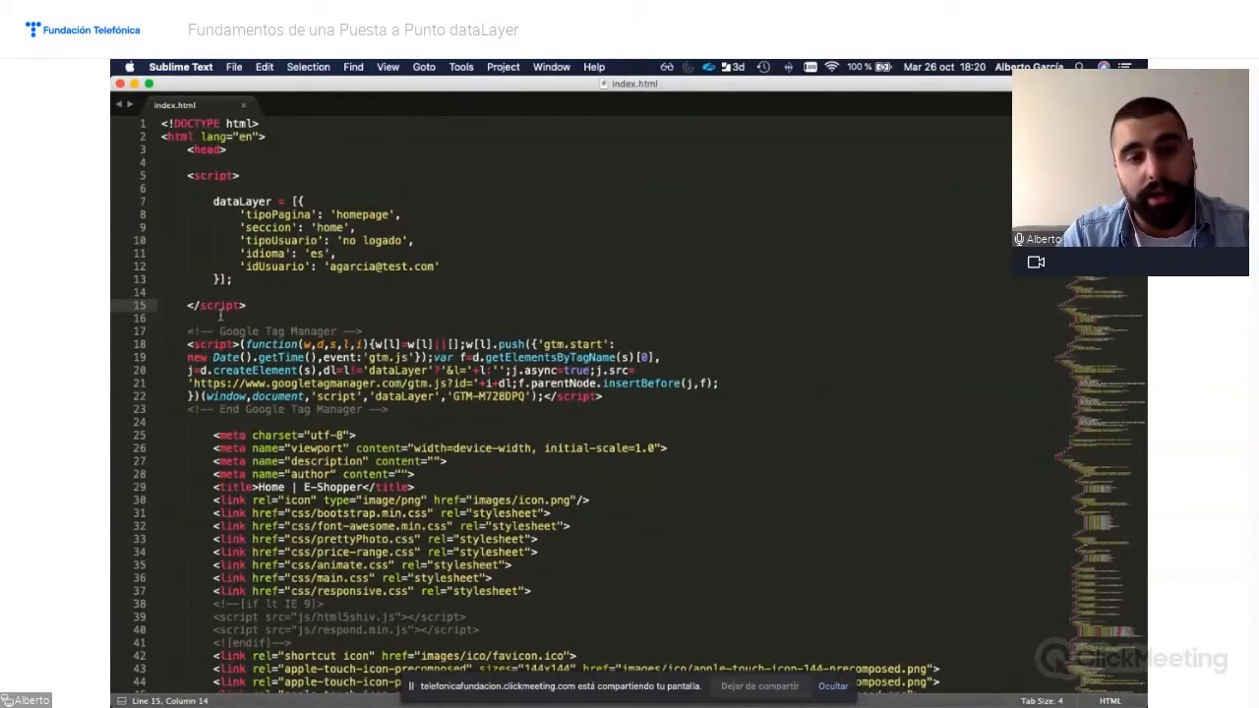
# Highlight the Google Tag Manager snippet in index.html, then switch to the E-Shopper page in Chrome and evaluate dataLayer in the cleared console
pyautogui.moveTo(183, 328); pyautogui.dragTo(407, 413)
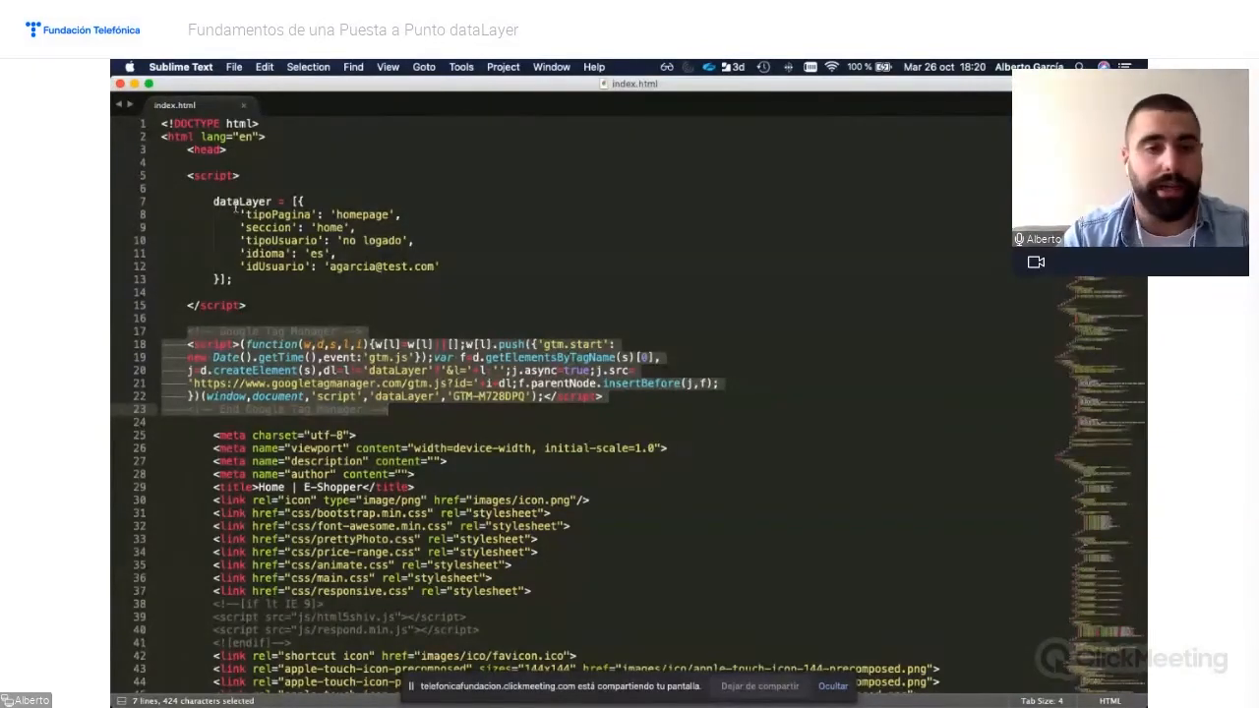
pyautogui.hotkey('ctrl', 'Up')
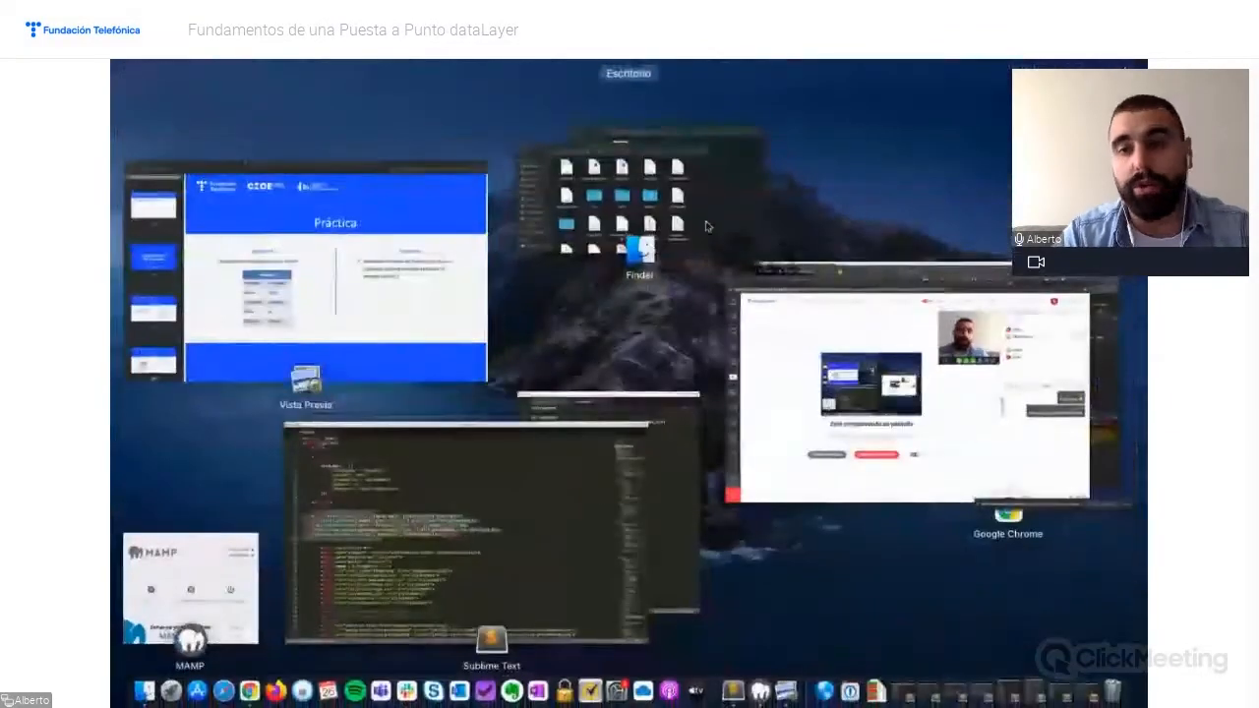
pyautogui.click(793, 272)
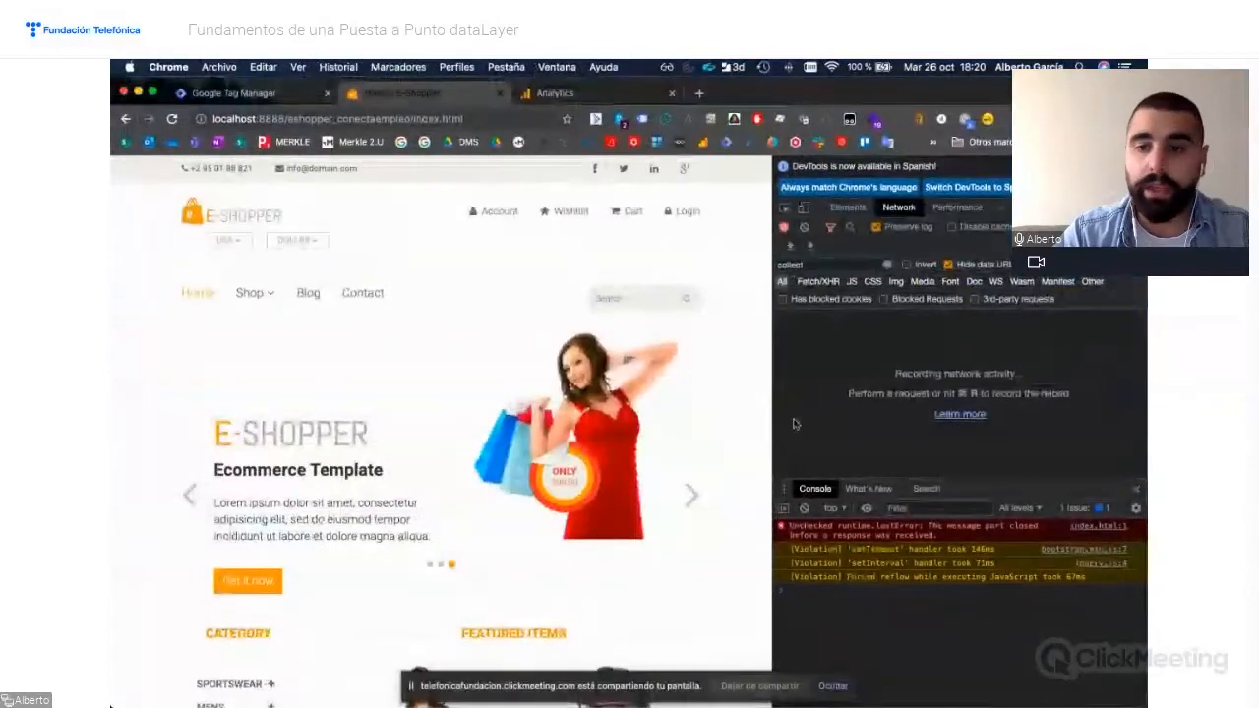
pyautogui.click(805, 509)
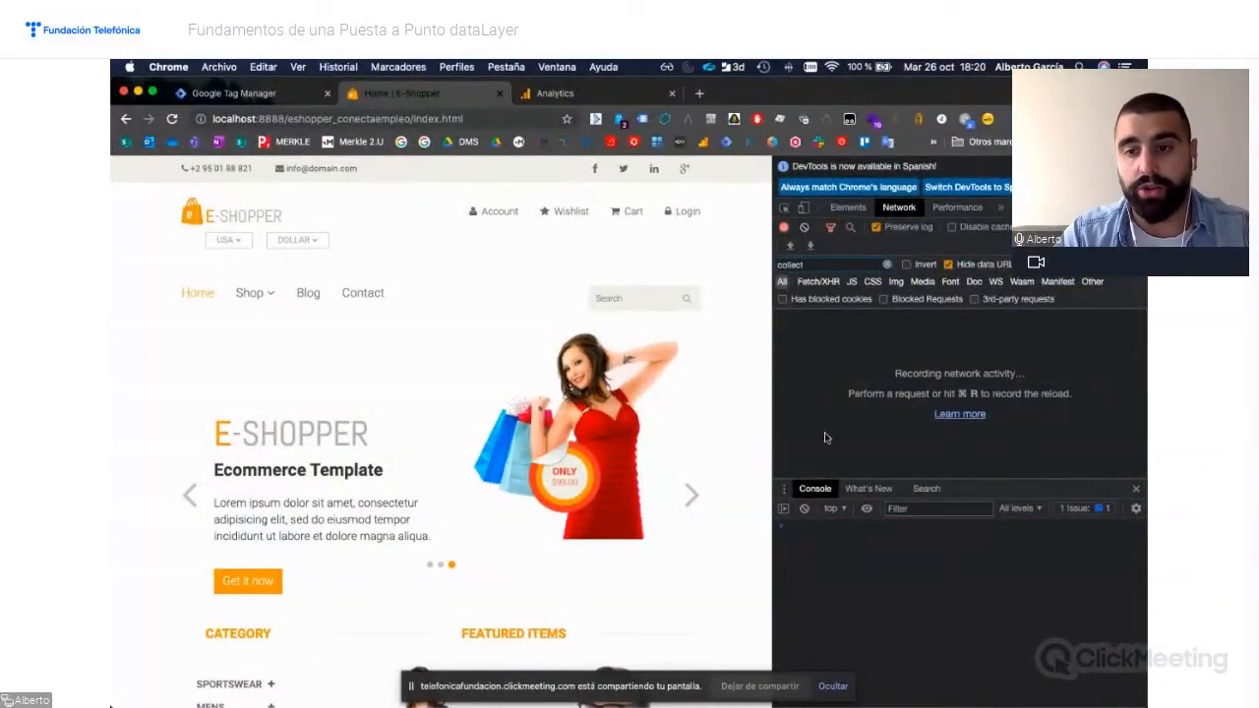
pyautogui.click(838, 574)
pyautogui.write('data')
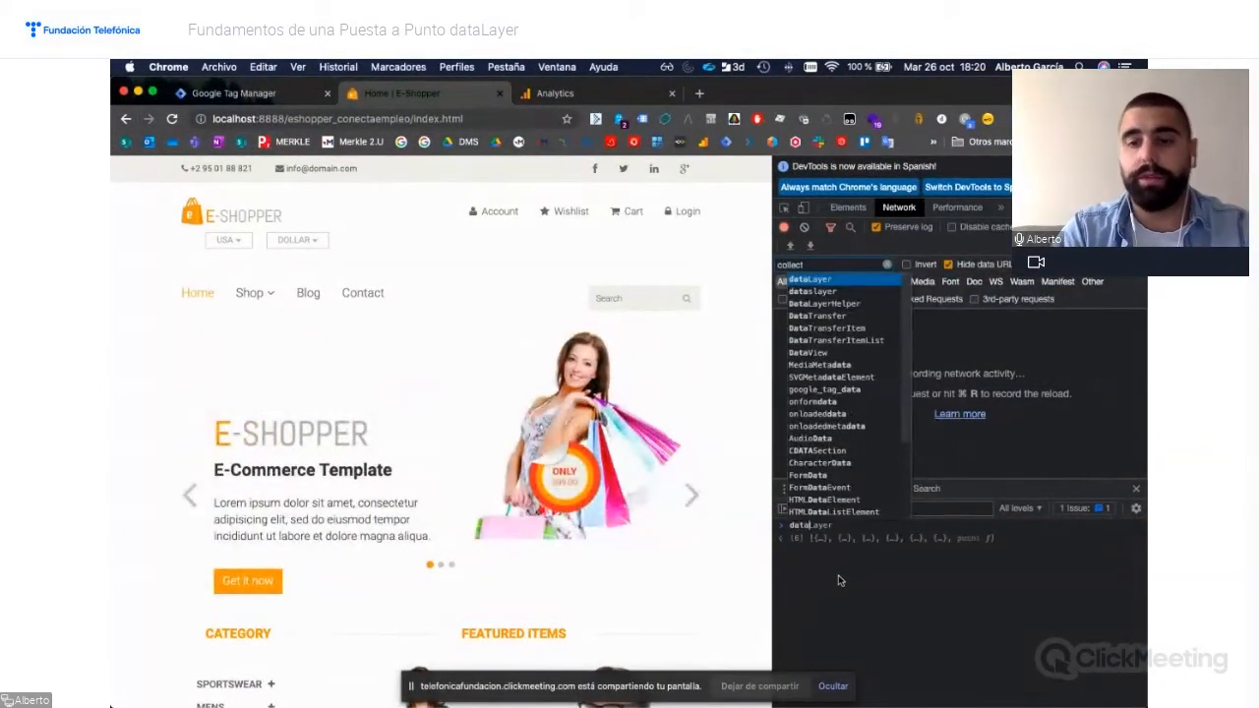
pyautogui.press('Tab')
pyautogui.press('Return')
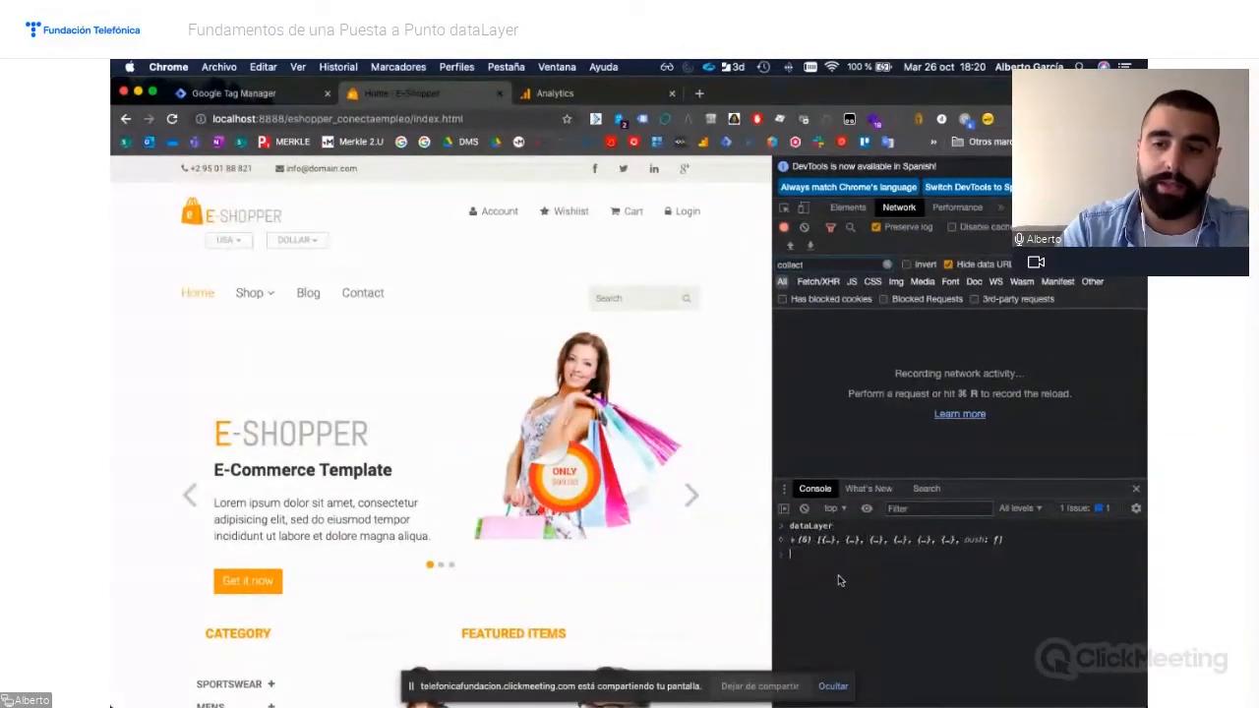
# Expand the returned dataLayer array and its entry 0 in the console to examine the page and user properties
pyautogui.click(793, 540)
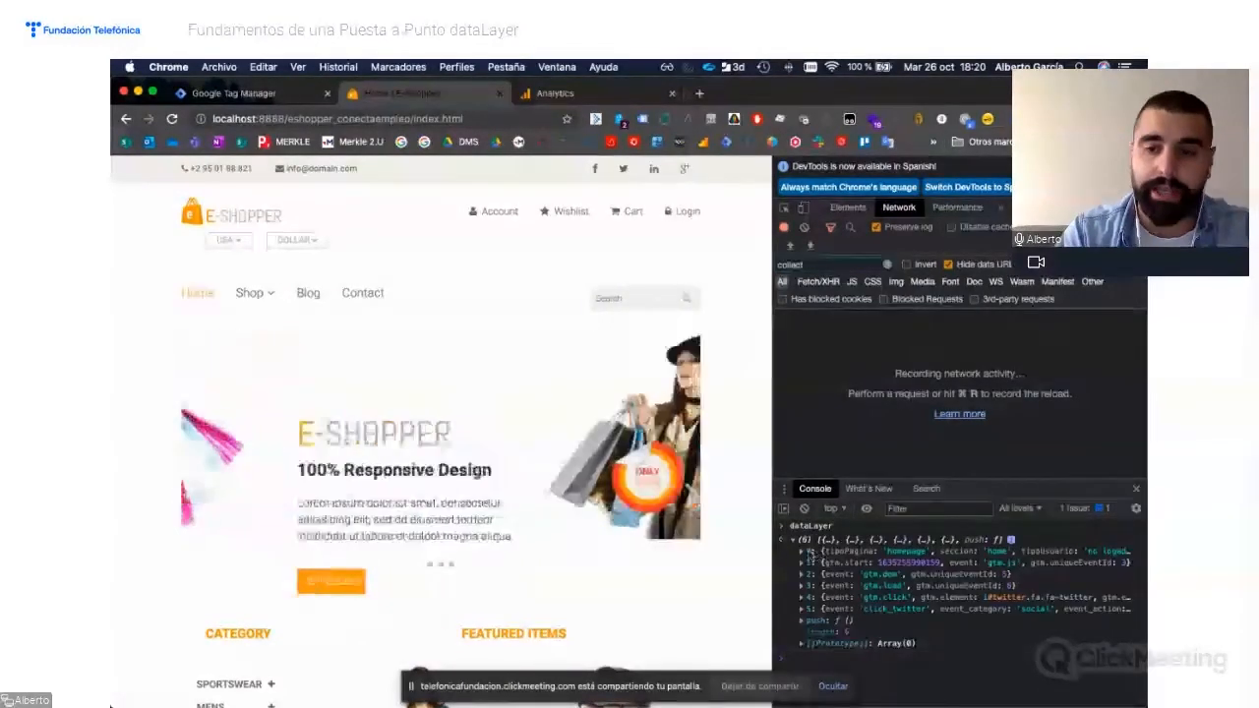
pyautogui.click(802, 552)
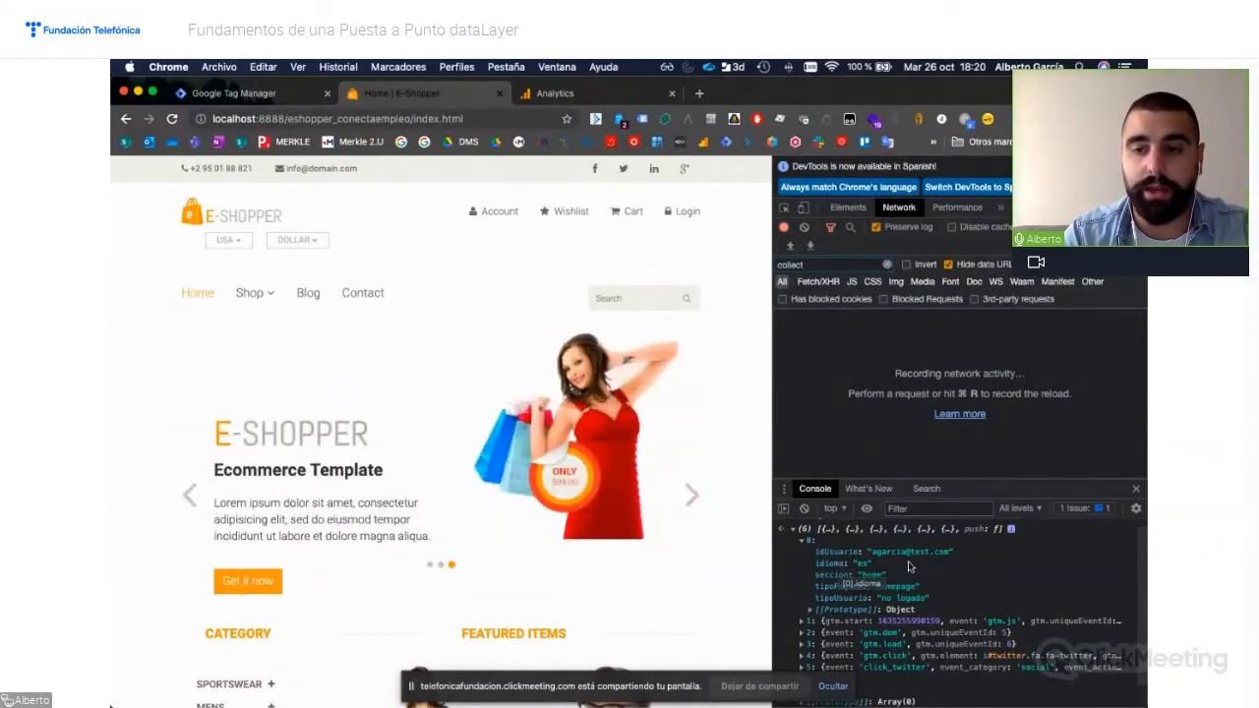
pyautogui.scroll(-2, 909, 568)
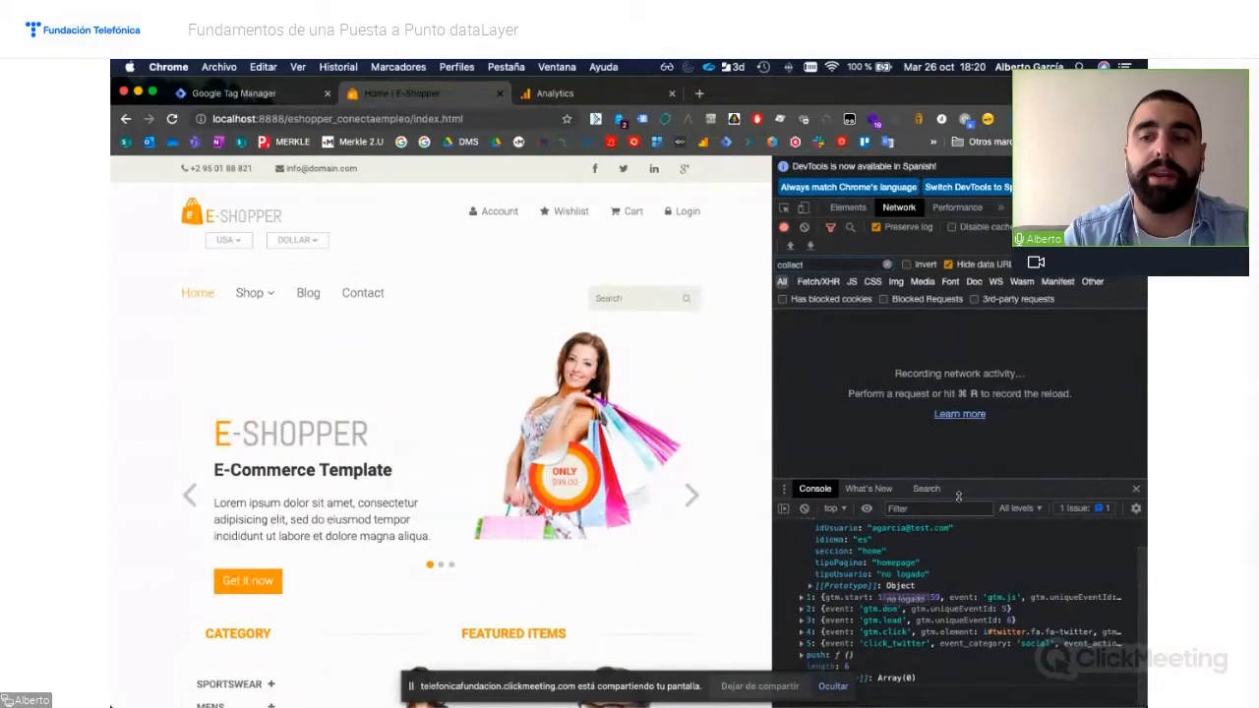
pyautogui.scroll(2, 864, 571)
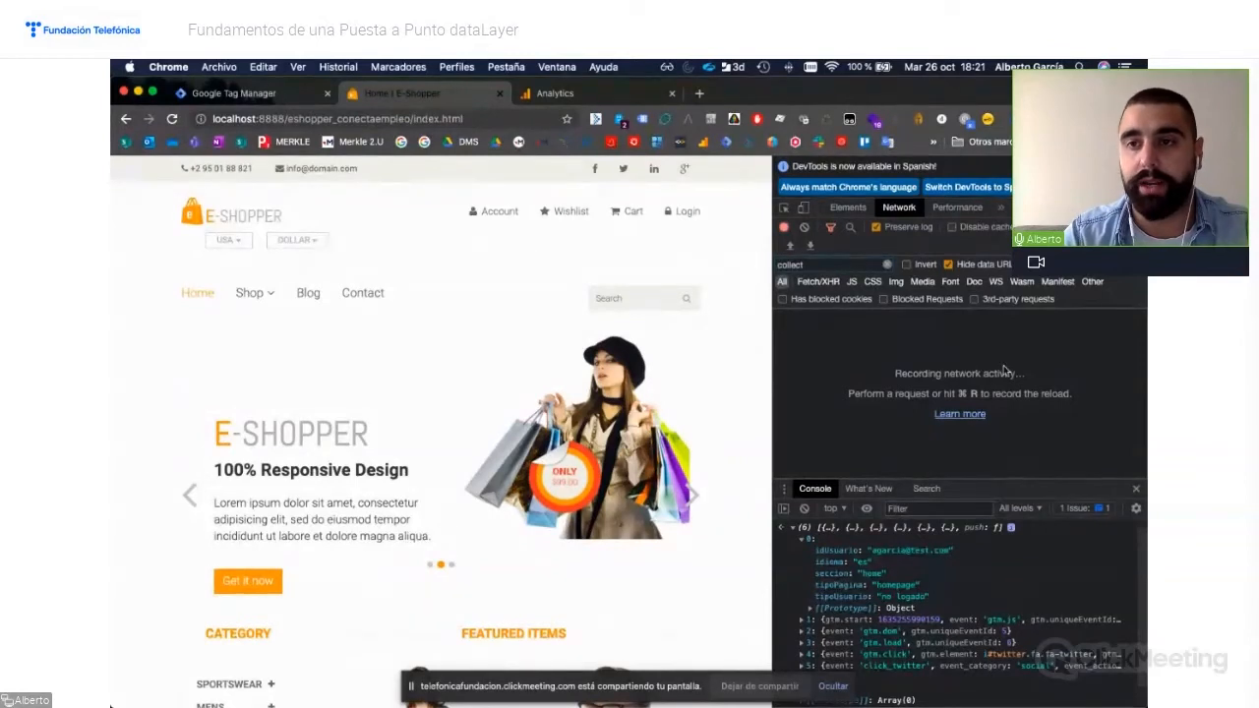
# Examine the data layer and computed state in the dataslayer developer tool, widening the pane to read the values and narrowing it again
pyautogui.click(1002, 208)
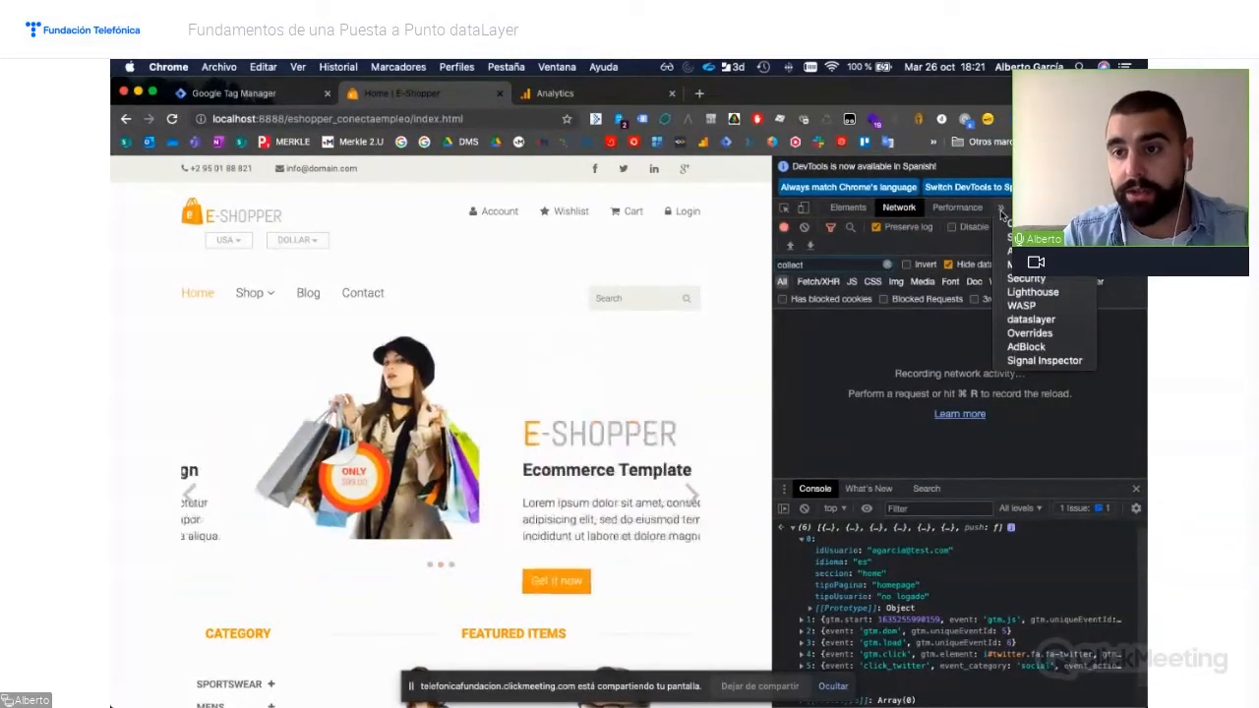
pyautogui.click(1048, 321)
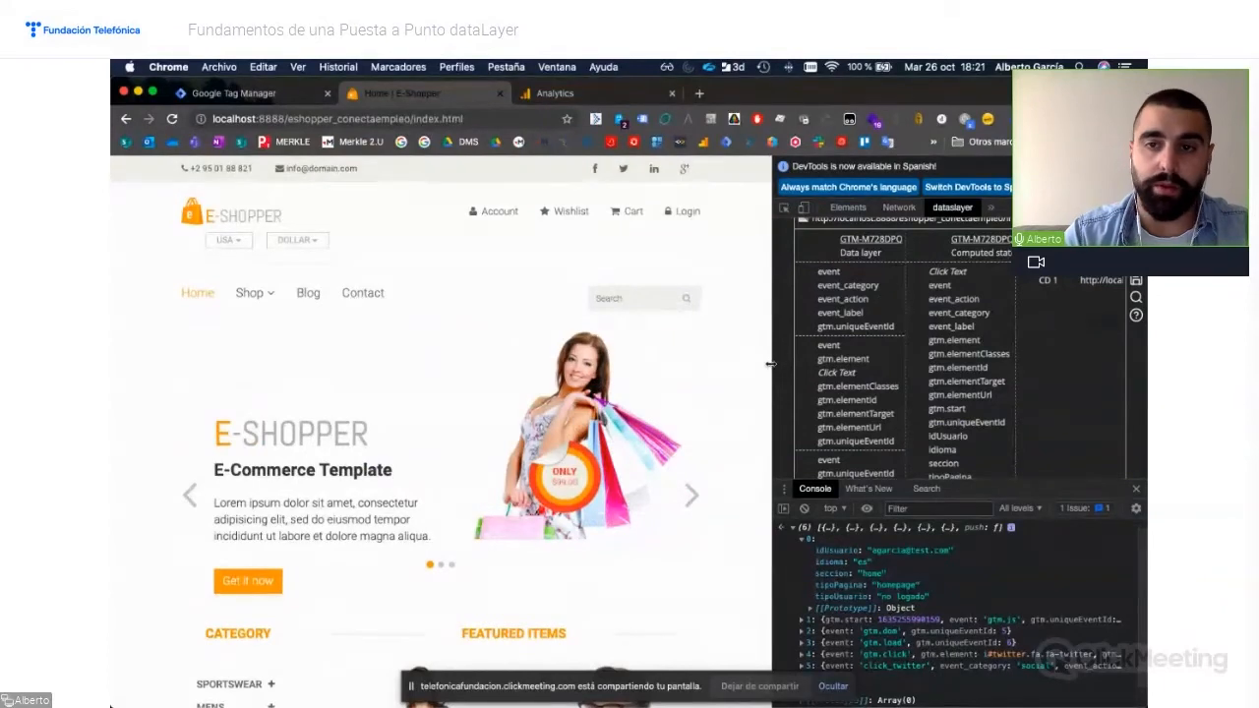
pyautogui.moveTo(773, 363); pyautogui.dragTo(503, 365)
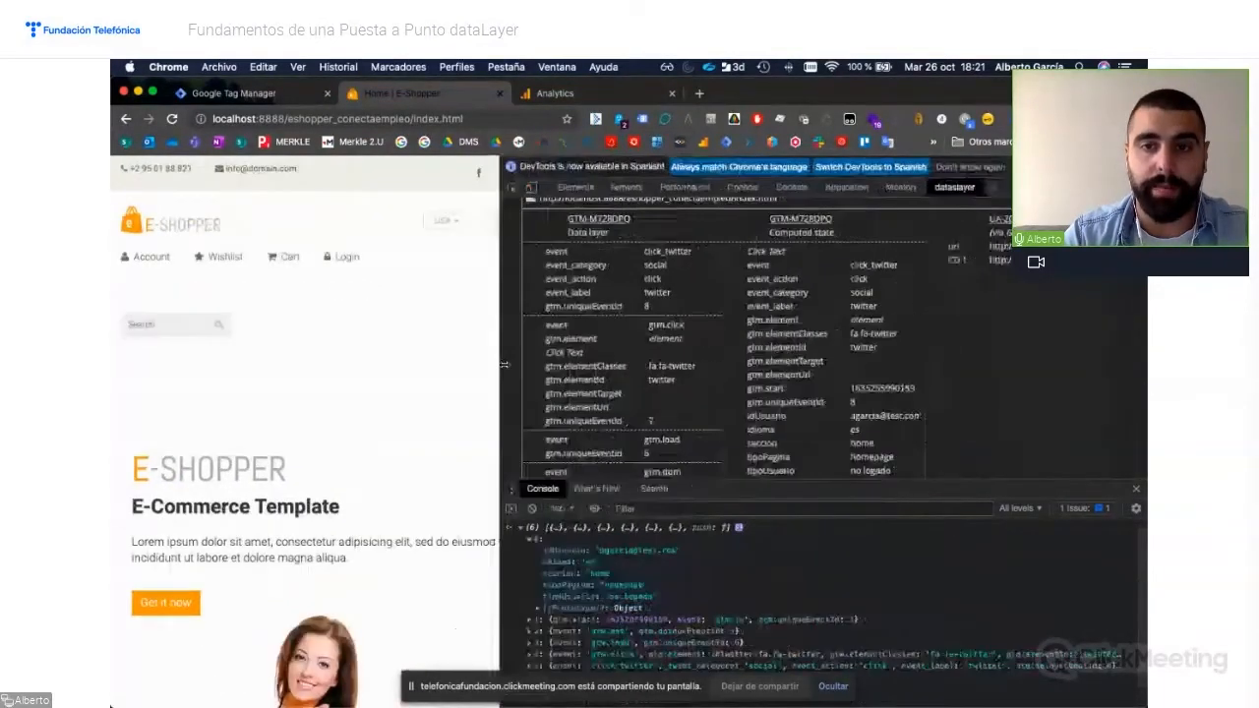
pyautogui.scroll(-3, 723, 356)
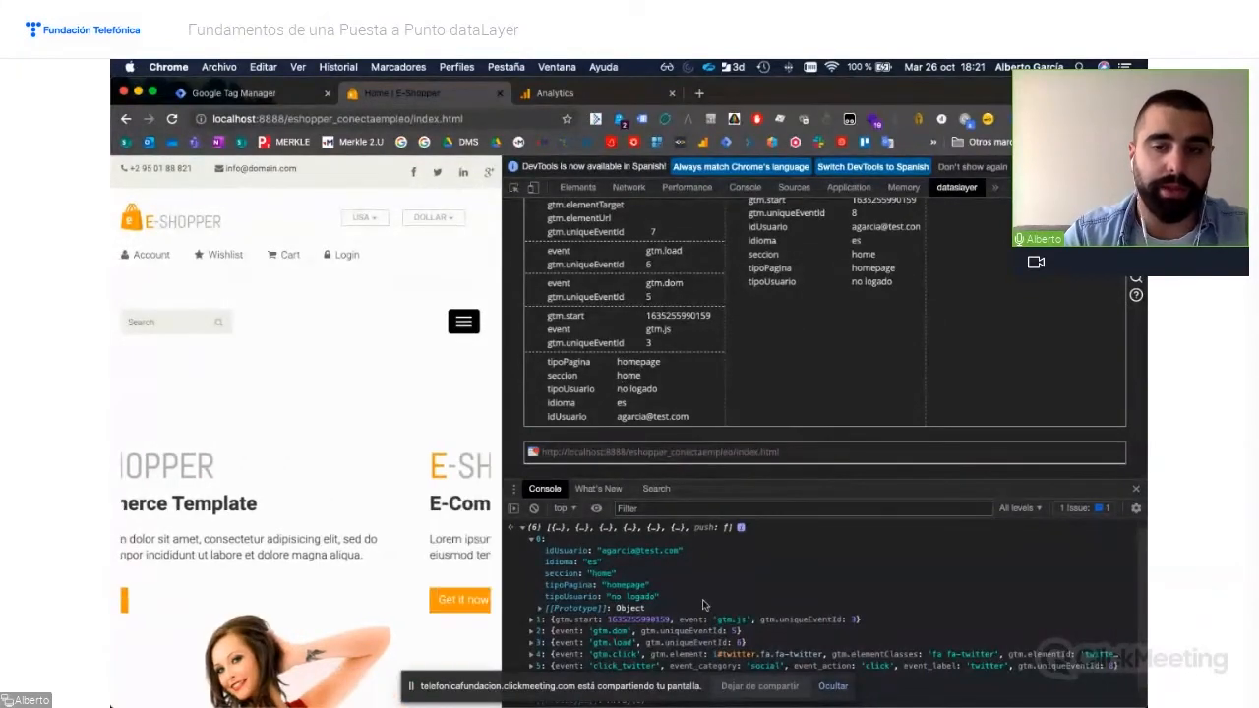
pyautogui.scroll(4, 836, 315)
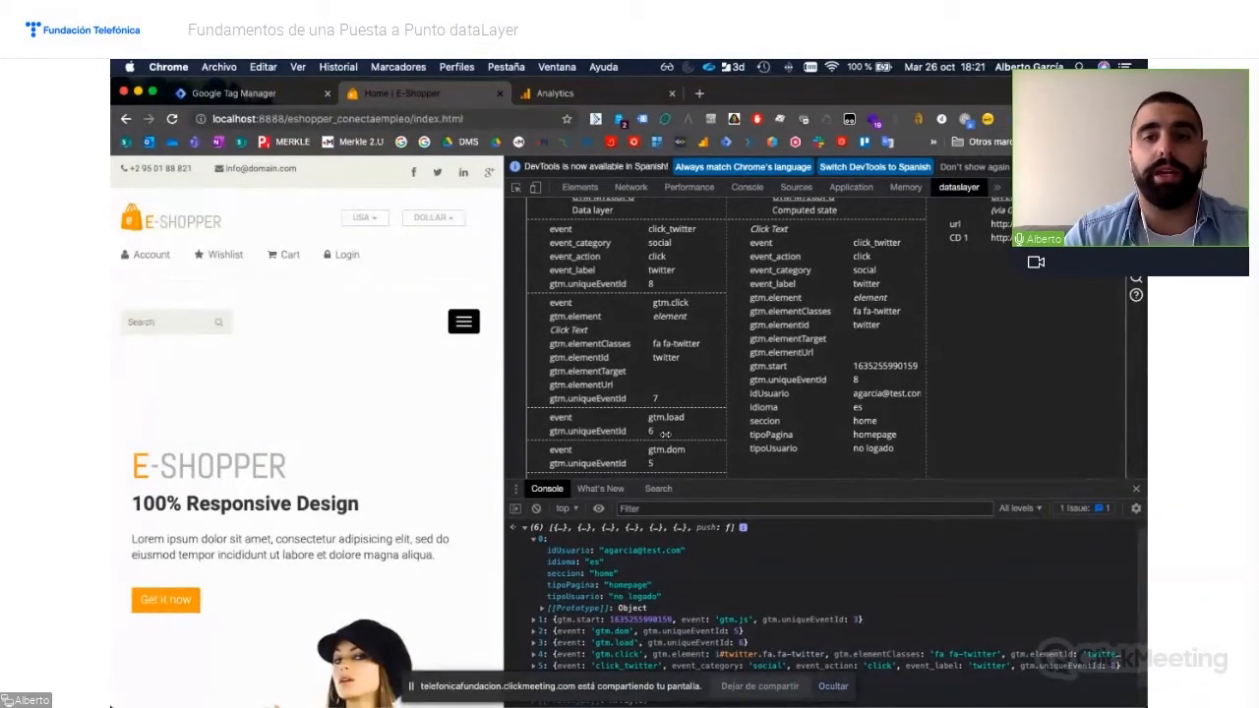
pyautogui.moveTo(502, 433); pyautogui.dragTo(665, 434)
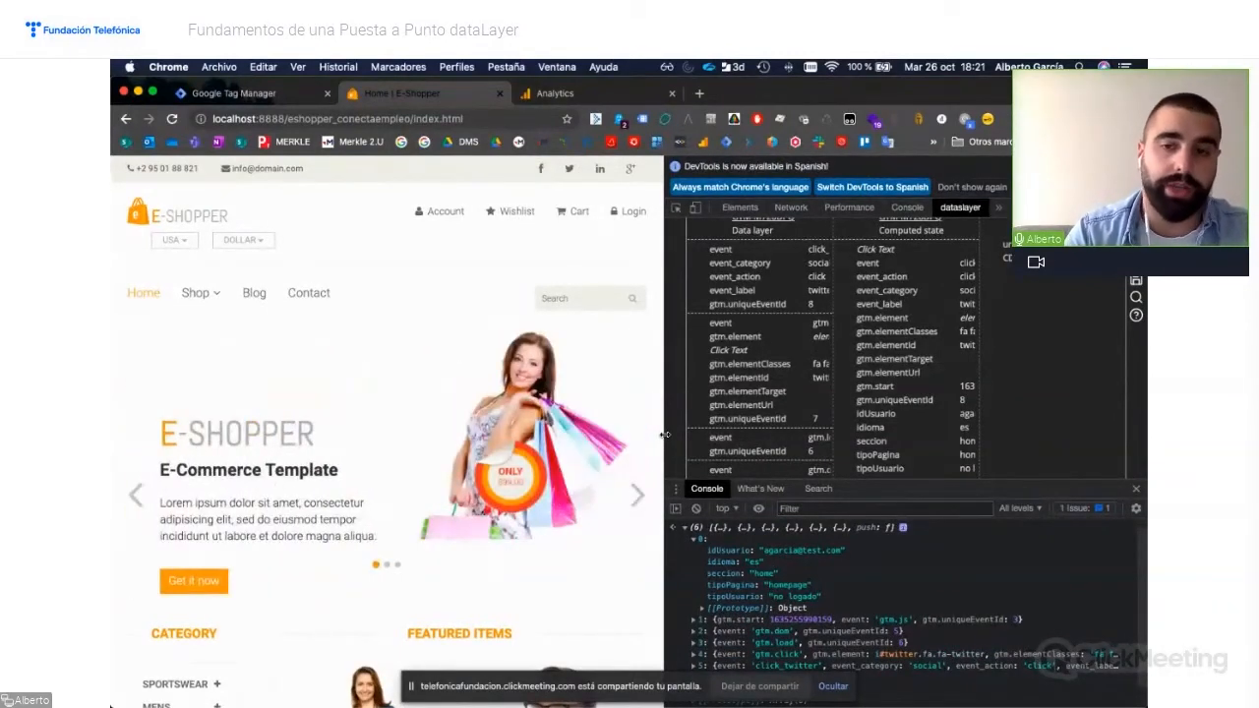
# Open the eShopper container in Google Tag Manager and list its tags
pyautogui.click(237, 93)
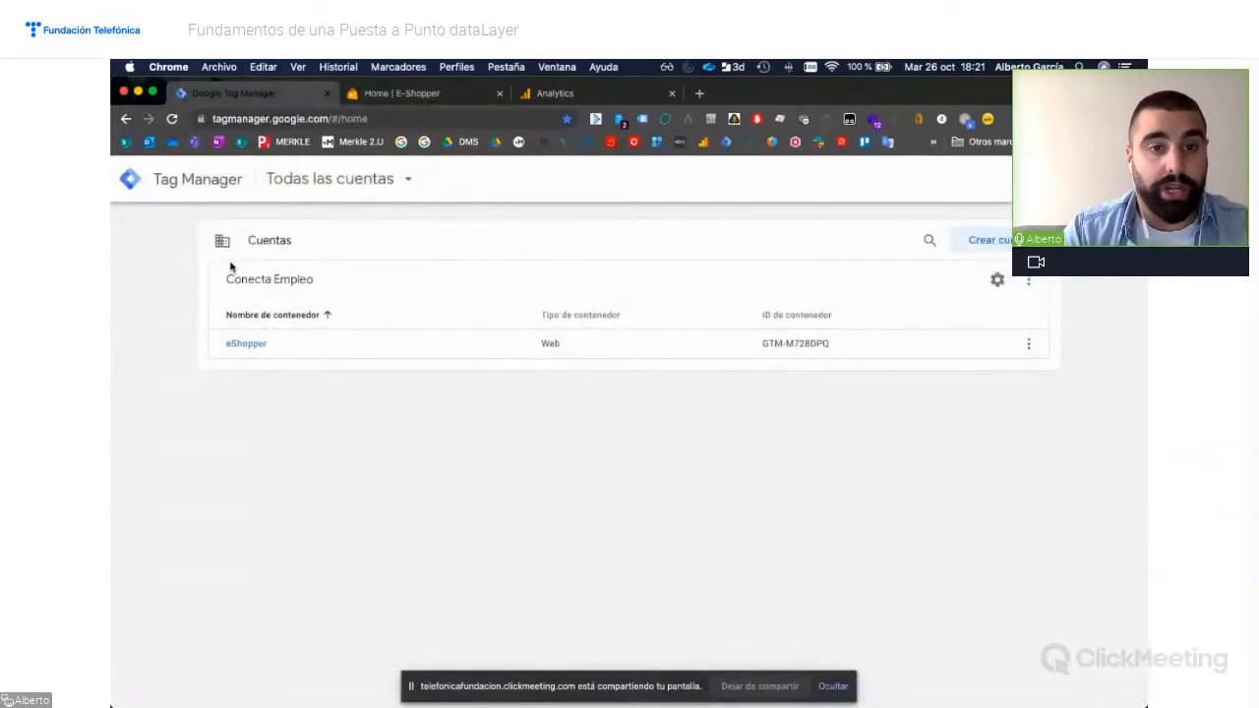
pyautogui.click(246, 344)
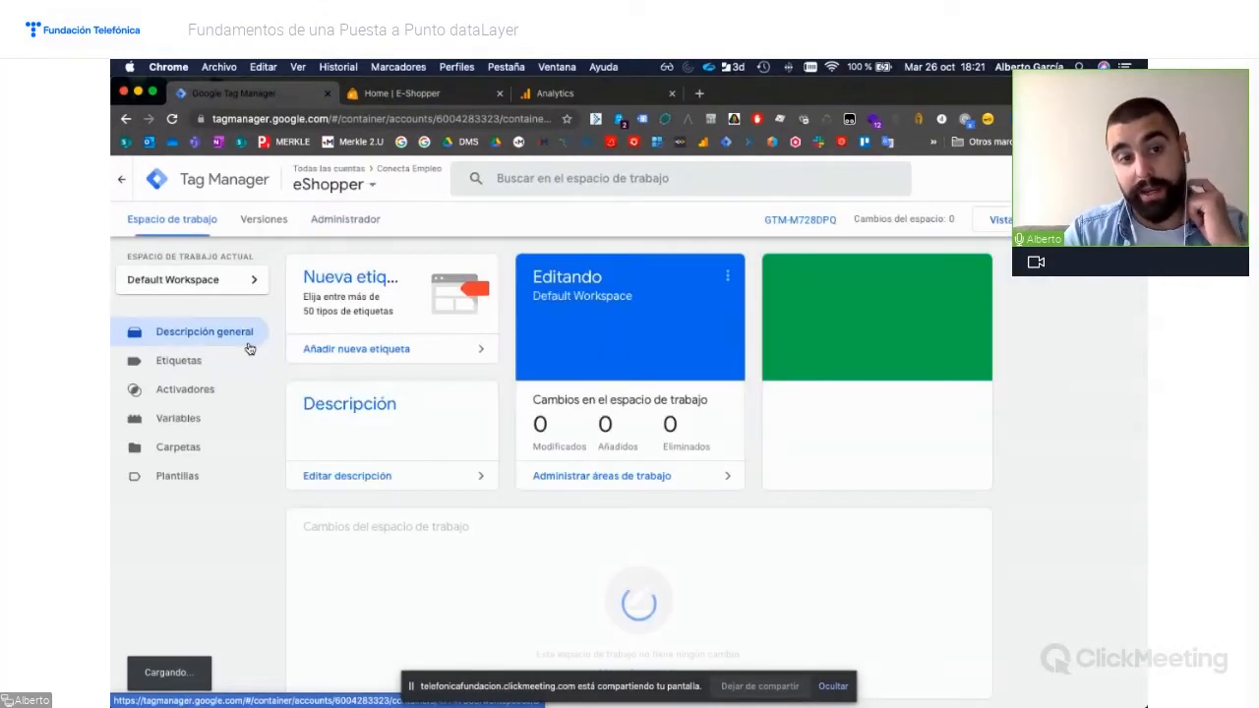
pyautogui.click(197, 363)
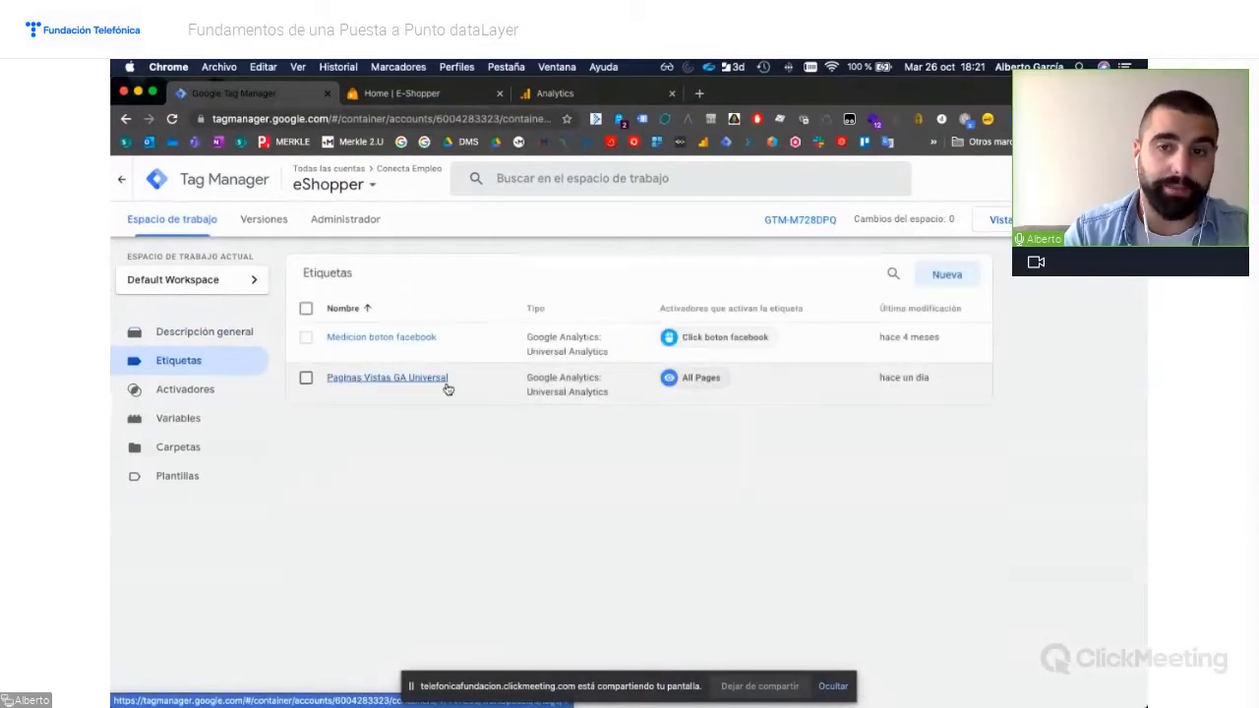
# Review the settings of the Paginas Vistas GA Universal tag and of the user-defined Variable Configuracion GA, closing each without changes
pyautogui.click(381, 380)
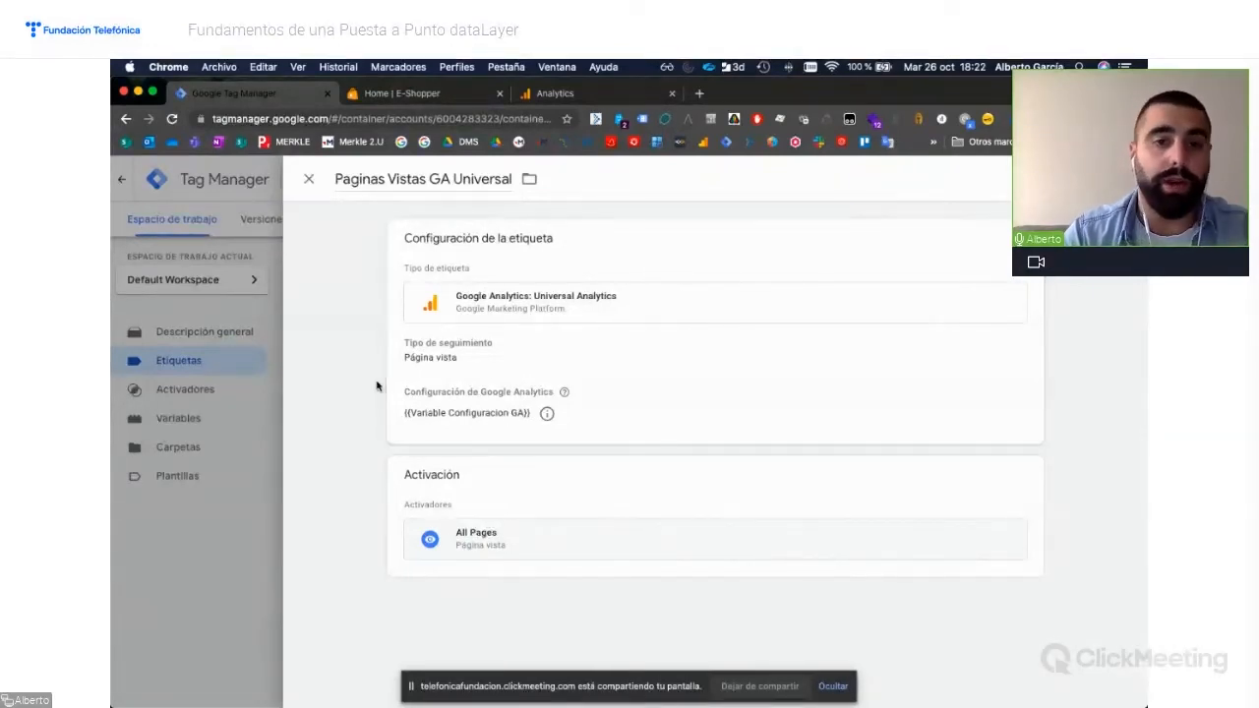
pyautogui.click(309, 180)
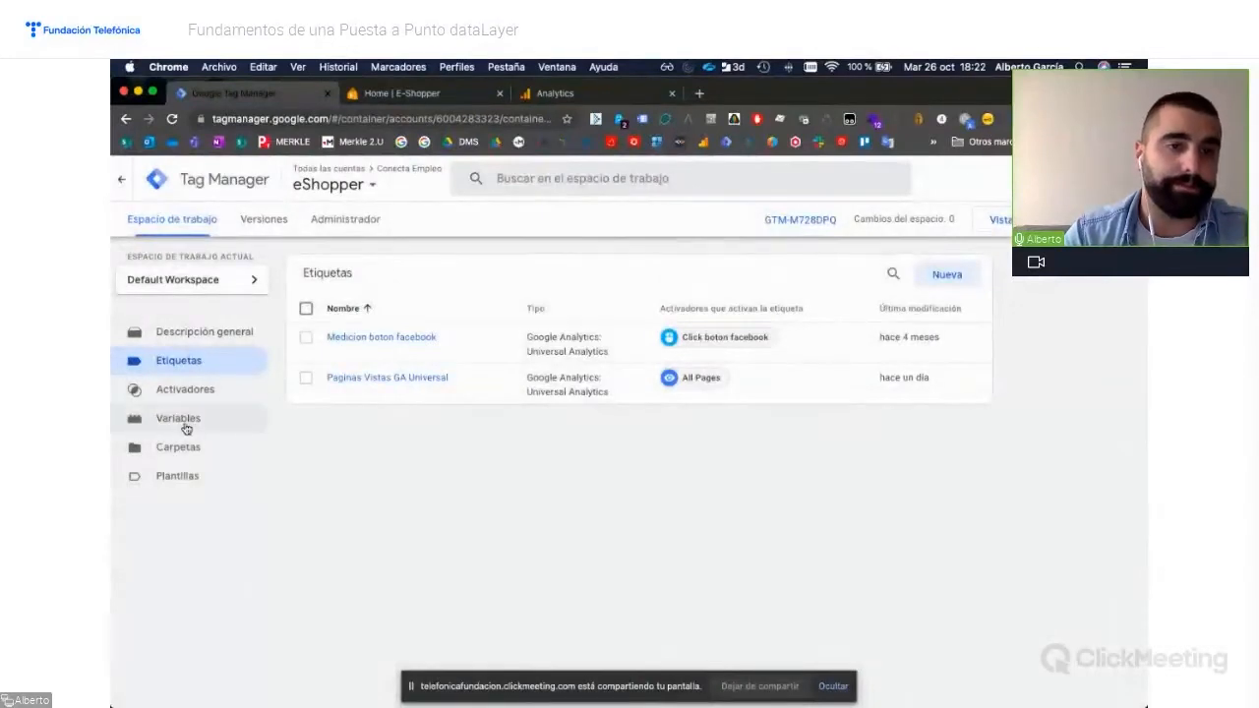
pyautogui.click(186, 421)
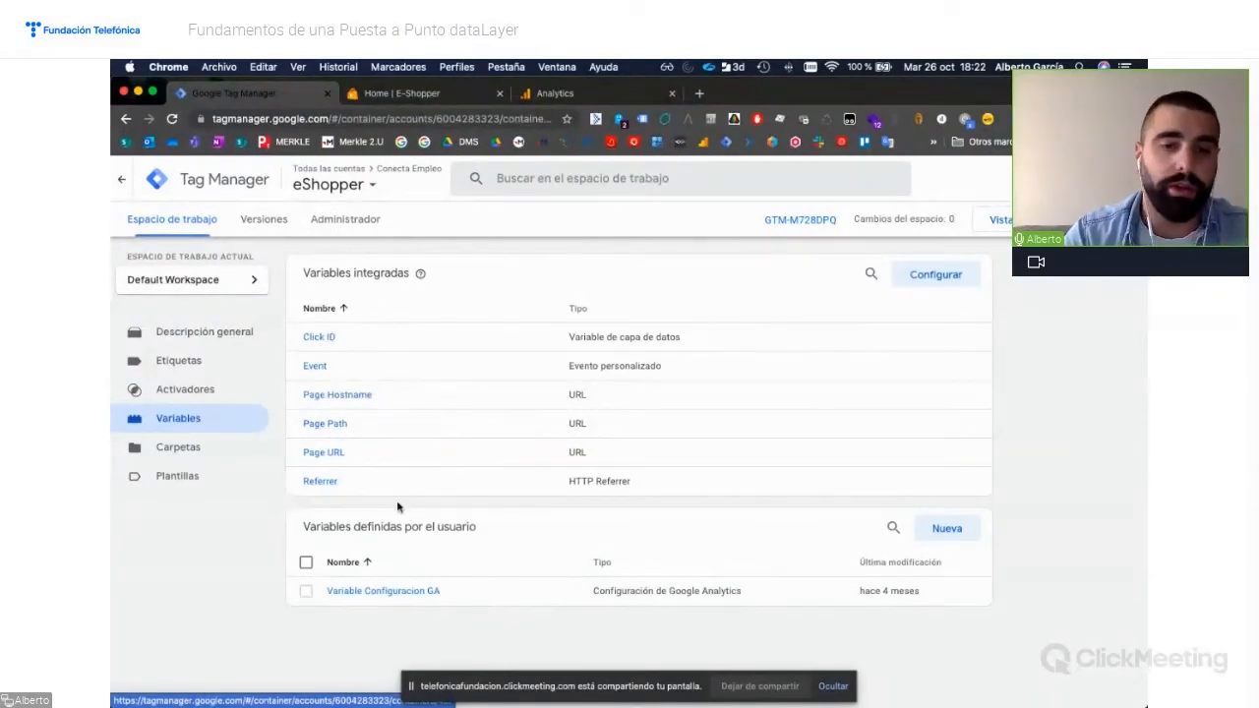
pyautogui.click(377, 594)
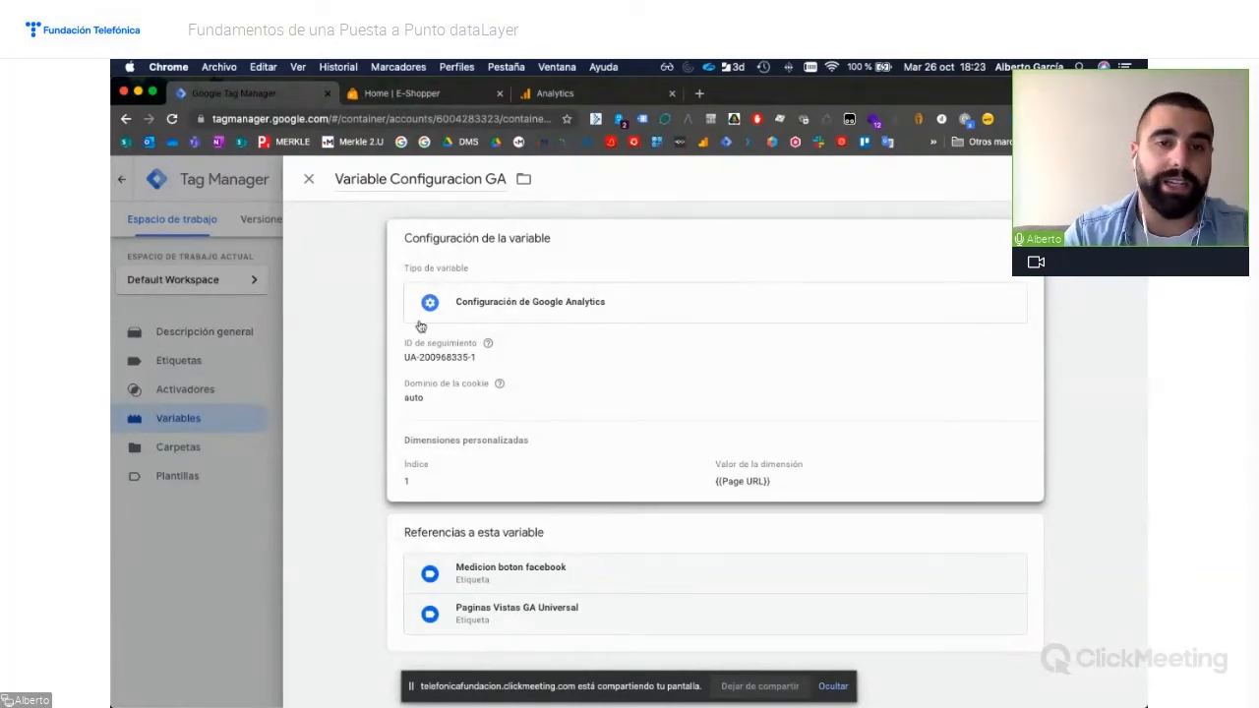
pyautogui.click(309, 182)
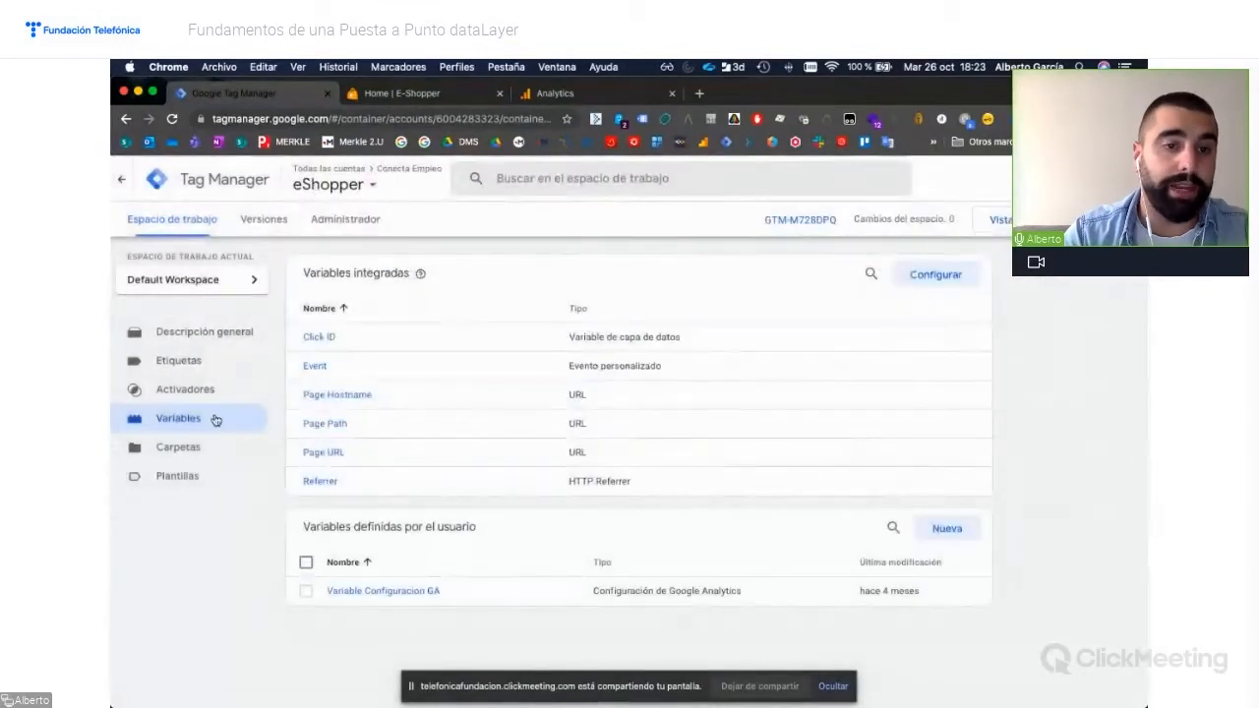
# Start a new user-defined variable, then switch to Sublime Text and copy the tipoPagina key from the dataLayer in index.html
pyautogui.click(947, 532)
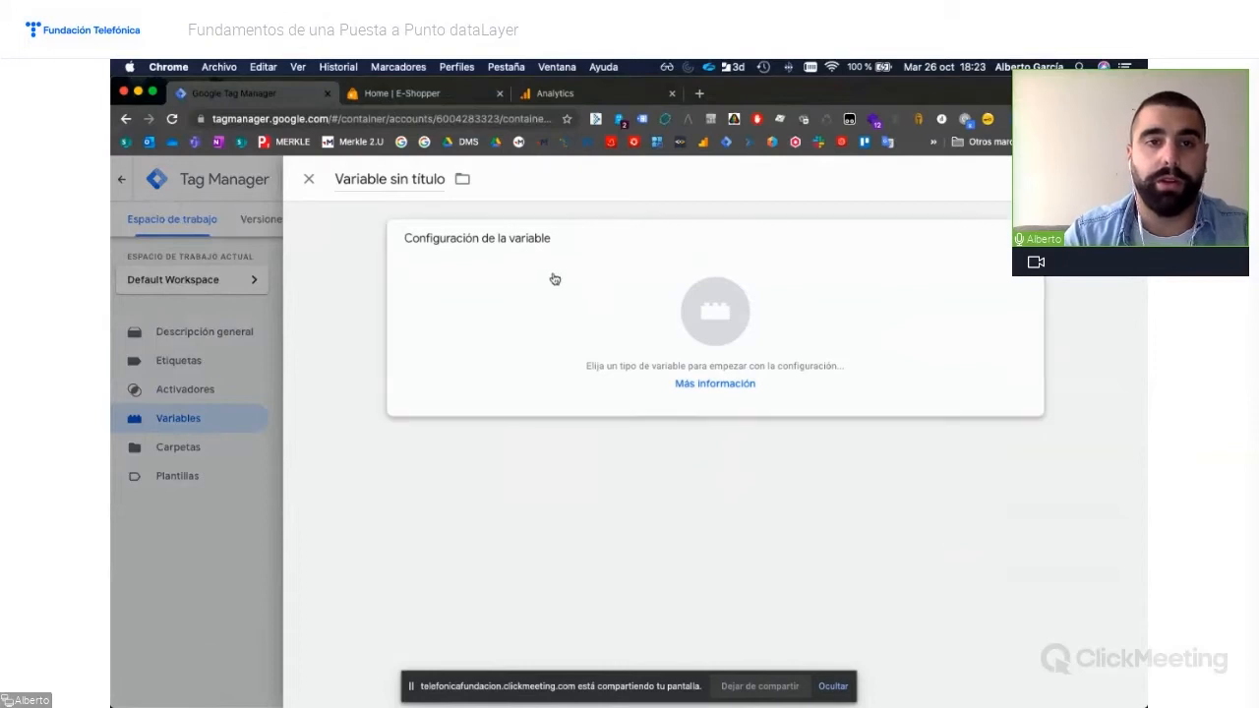
pyautogui.hotkey('ctrl', 'Up')
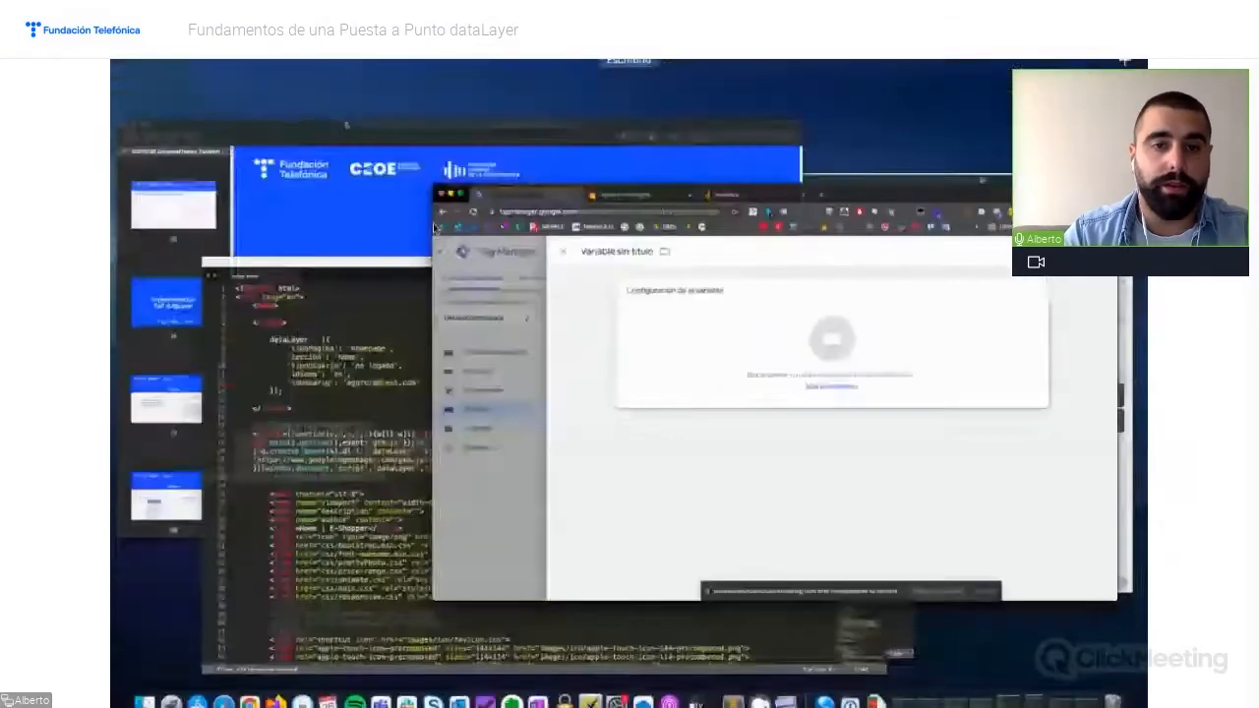
pyautogui.click(379, 491)
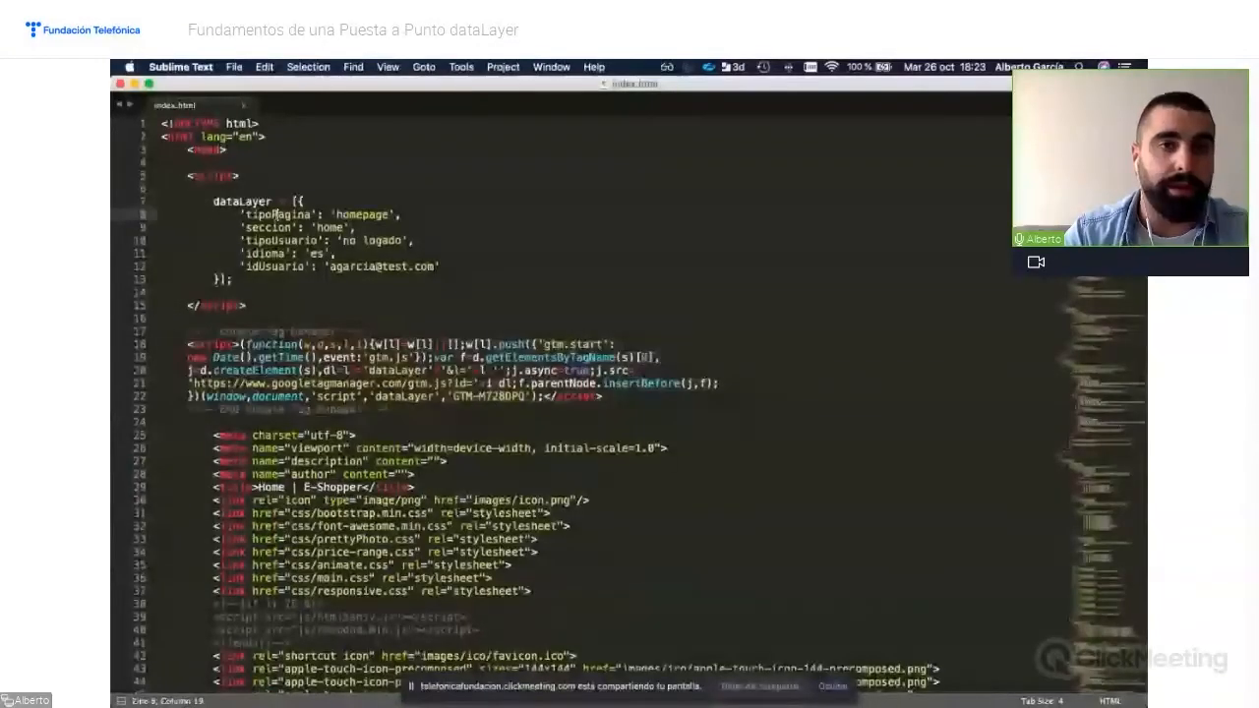
pyautogui.doubleClick(277, 214)
pyautogui.hotkey('ctrl', 'c')
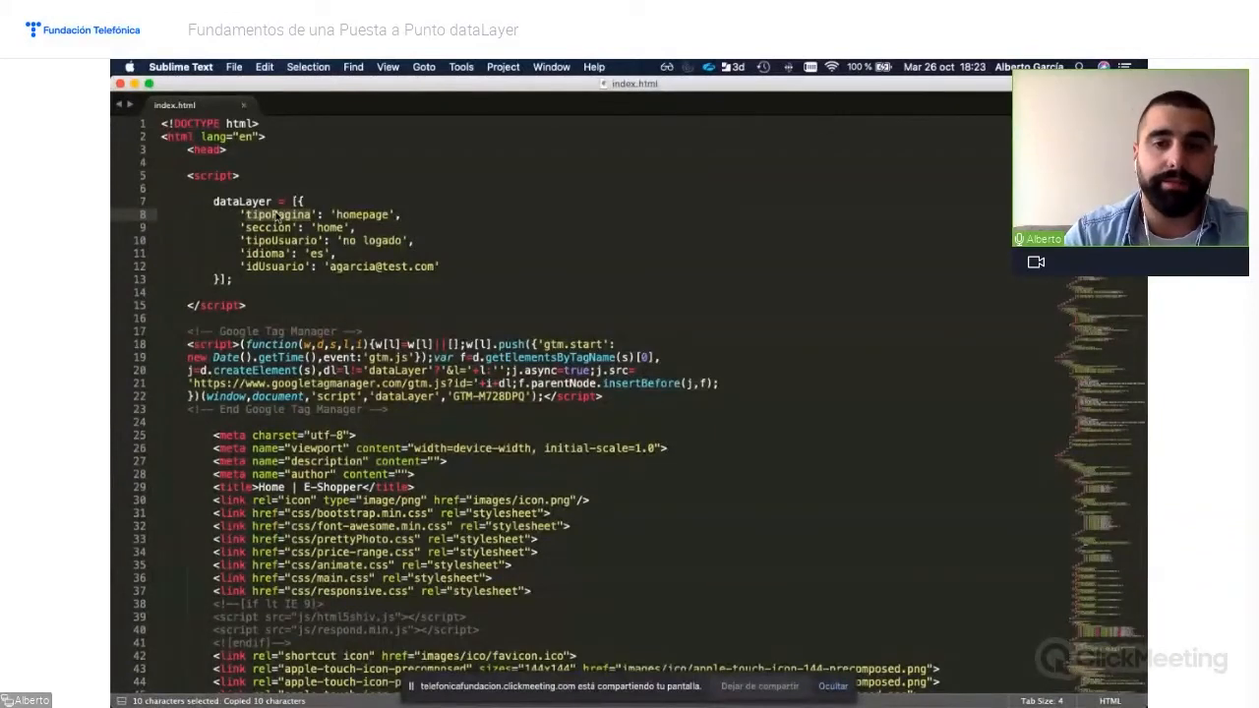
# Return to Tag Manager in Chrome and name the new variable dl_tipoPagina
pyautogui.hotkey('ctrl', 'Up')
pyautogui.click(837, 433)
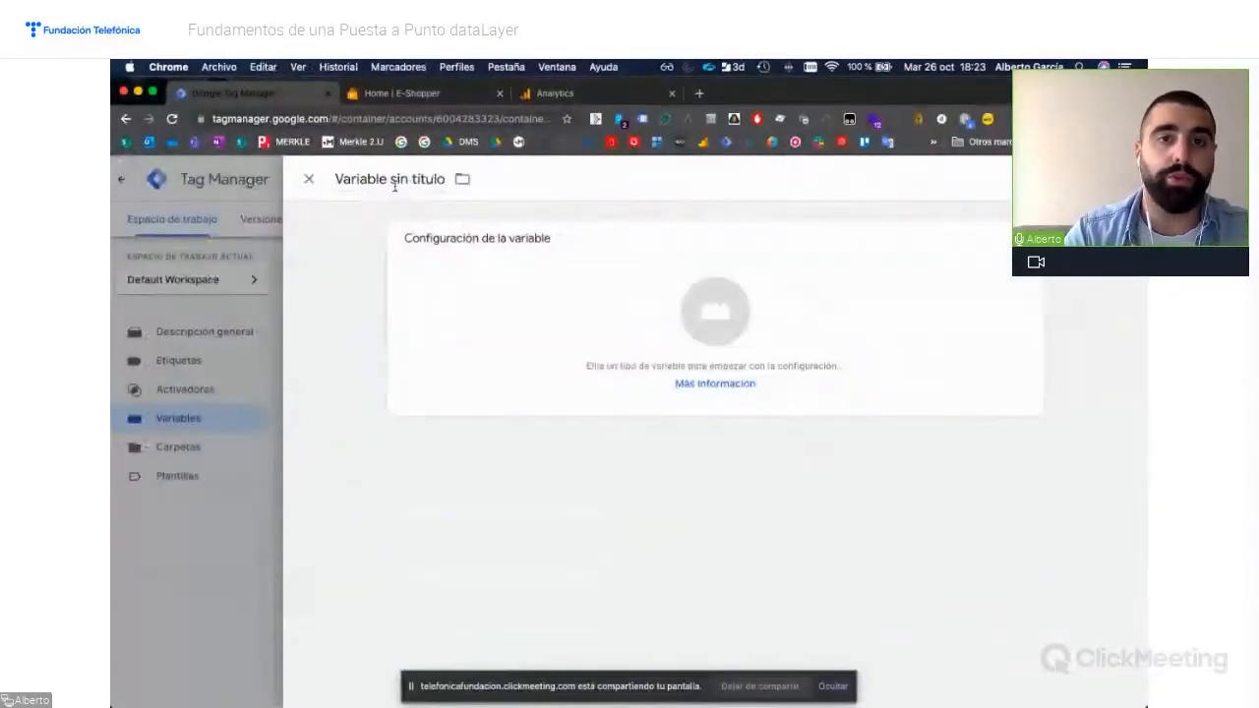
pyautogui.click(394, 179)
pyautogui.press('BackSpace')
pyautogui.write('dl')
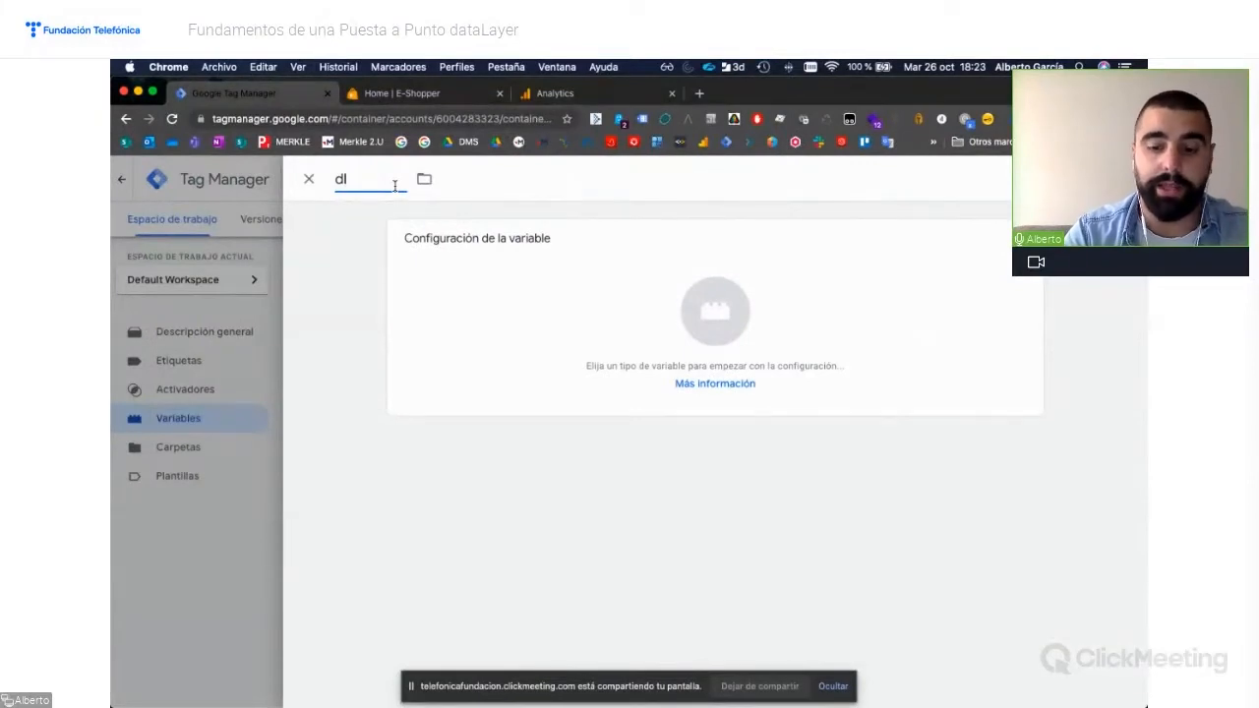
pyautogui.write('_')
pyautogui.hotkey('ctrl', 'v')
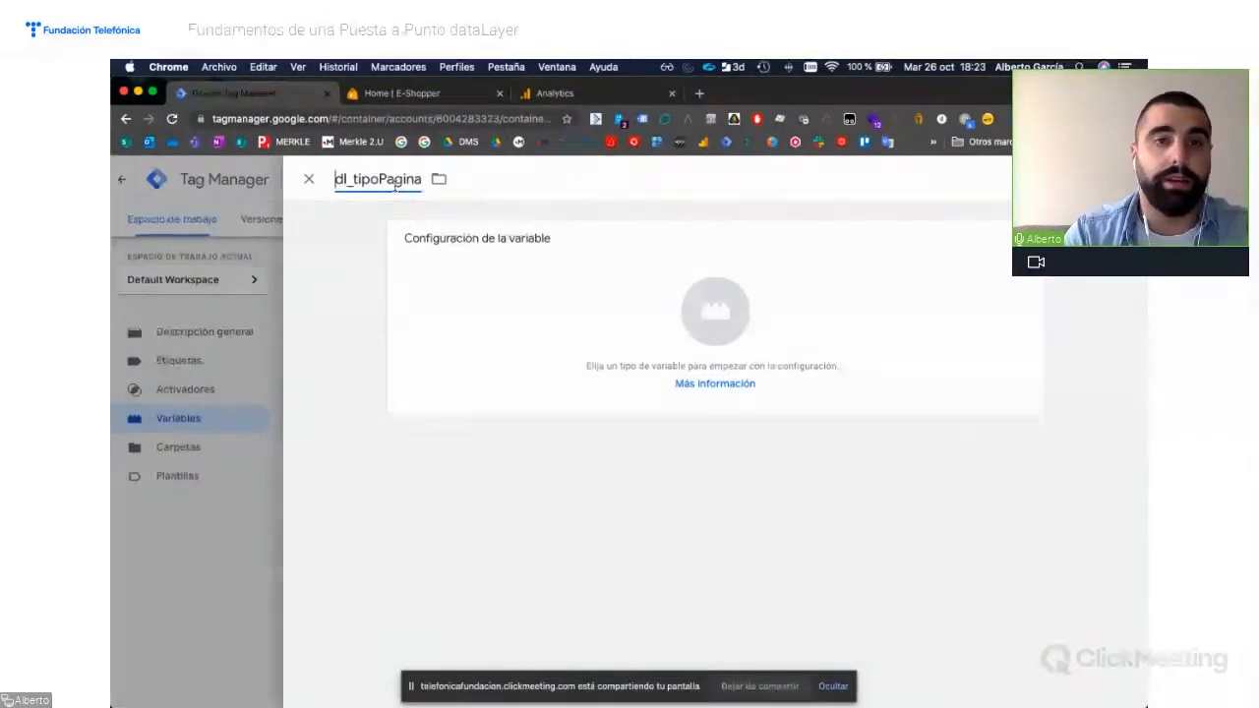
# Set the variable type to Variable de capa de datos with the data layer variable name tipoPagina, and save it
pyautogui.click(695, 322)
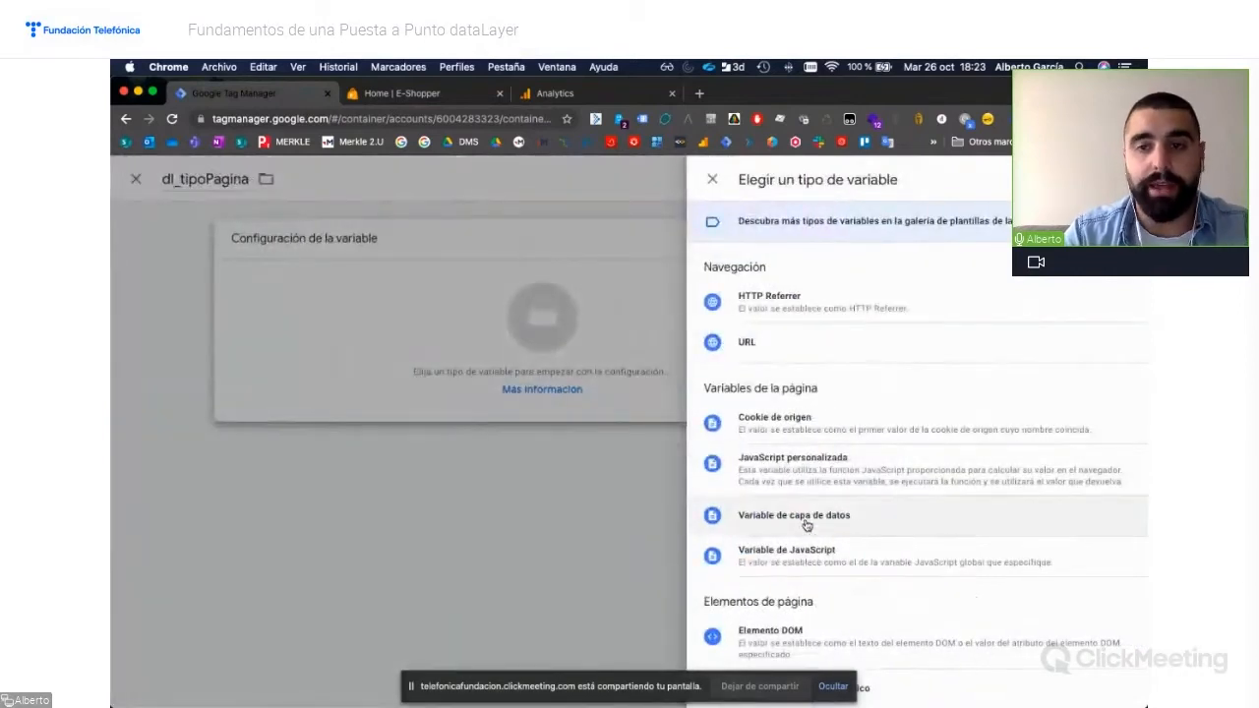
pyautogui.click(807, 522)
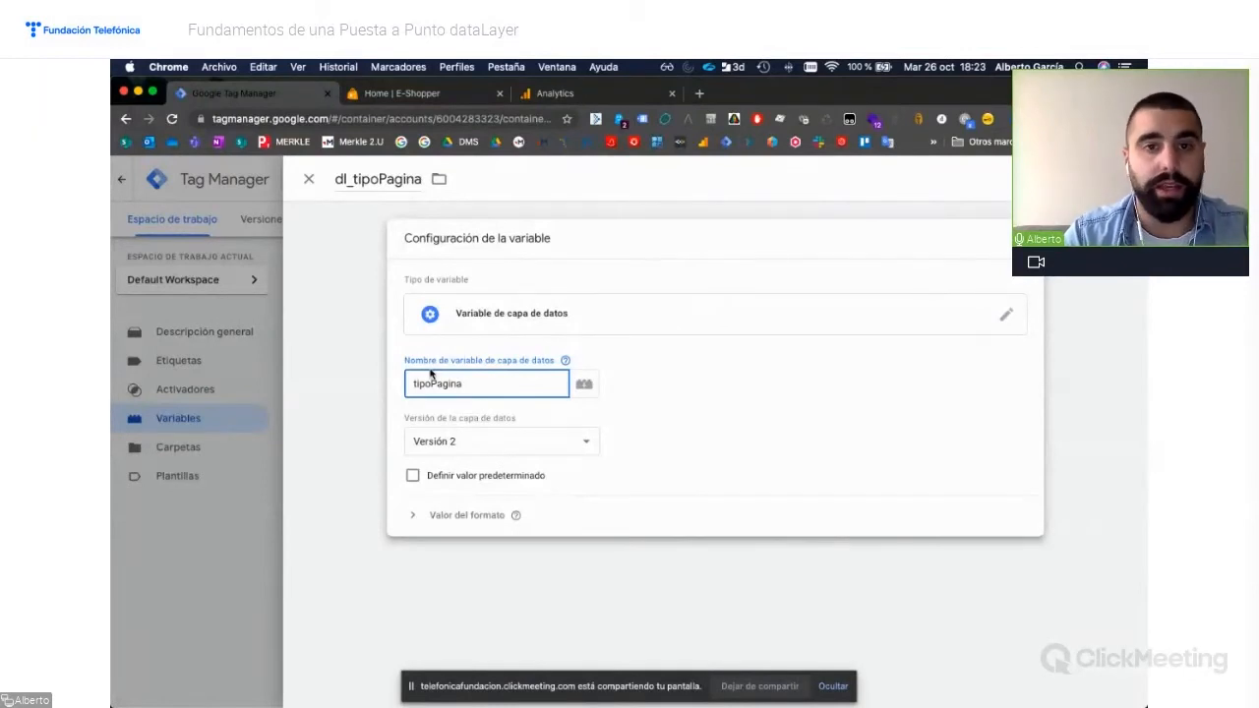
pyautogui.click(1078, 179)
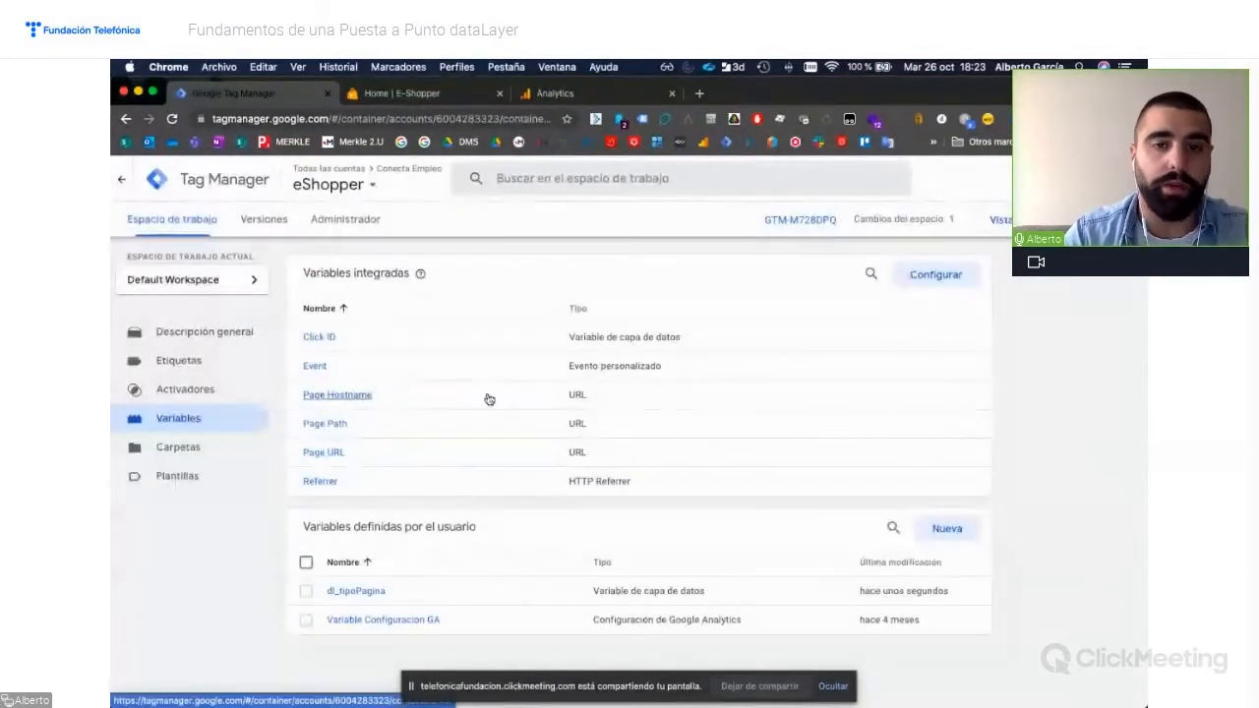
# Switch to Sublime Text, copy the seccion key from the dataLayer in index.html, and return to Tag Manager in Chrome
pyautogui.hotkey('ctrl', 'Up')
pyautogui.click(413, 505)
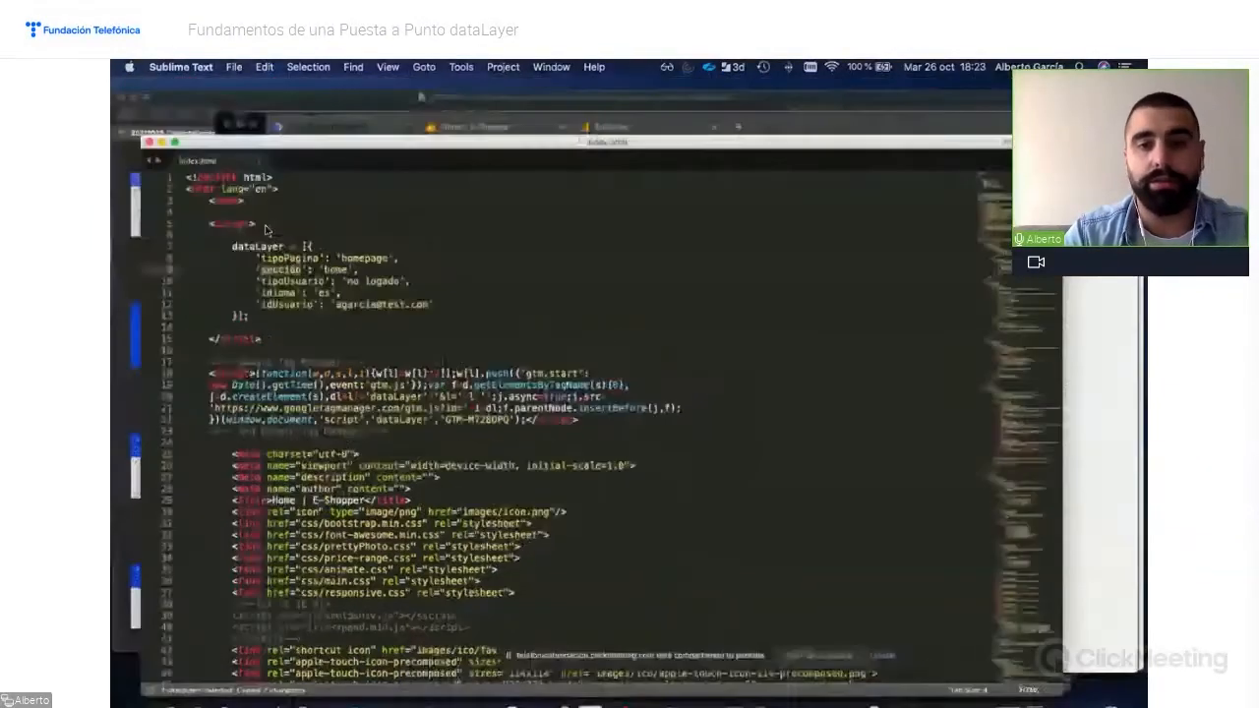
pyautogui.hotkey('ctrl', 'Up')
pyautogui.click(877, 368)
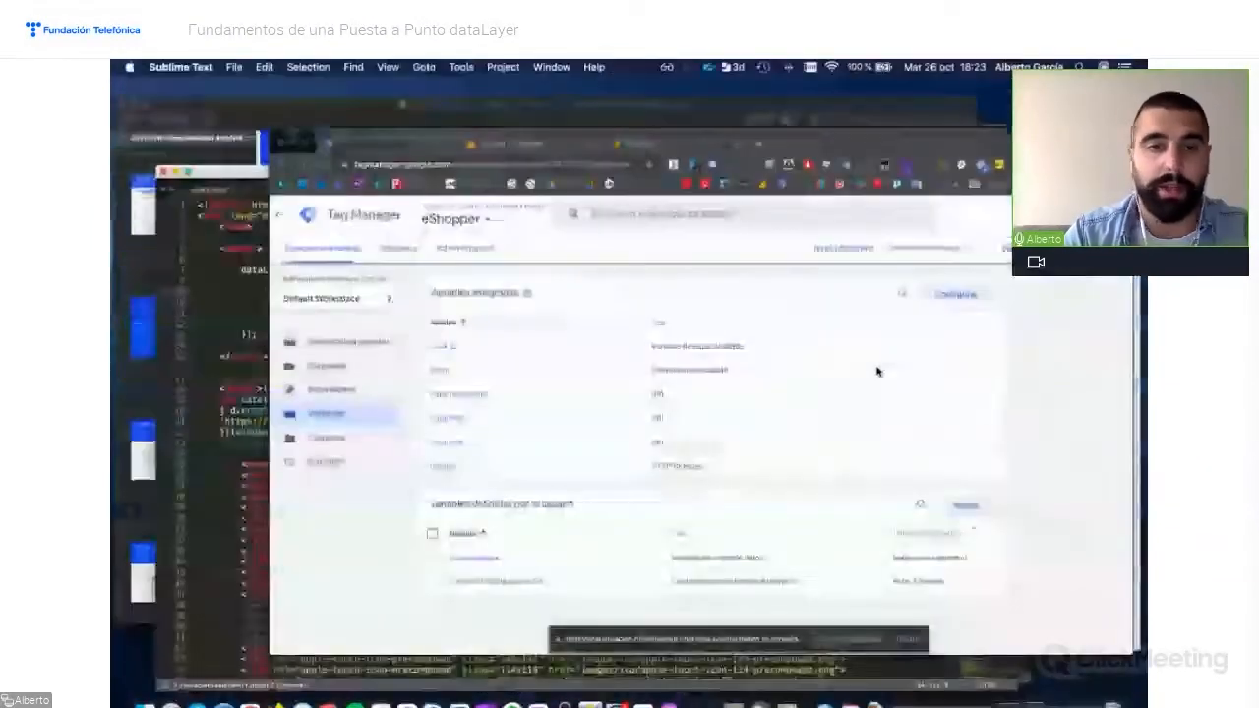
# Create and save a user-defined variable dl_seccion of type Variable de capa de datos with the data layer variable name seccion
pyautogui.click(947, 528)
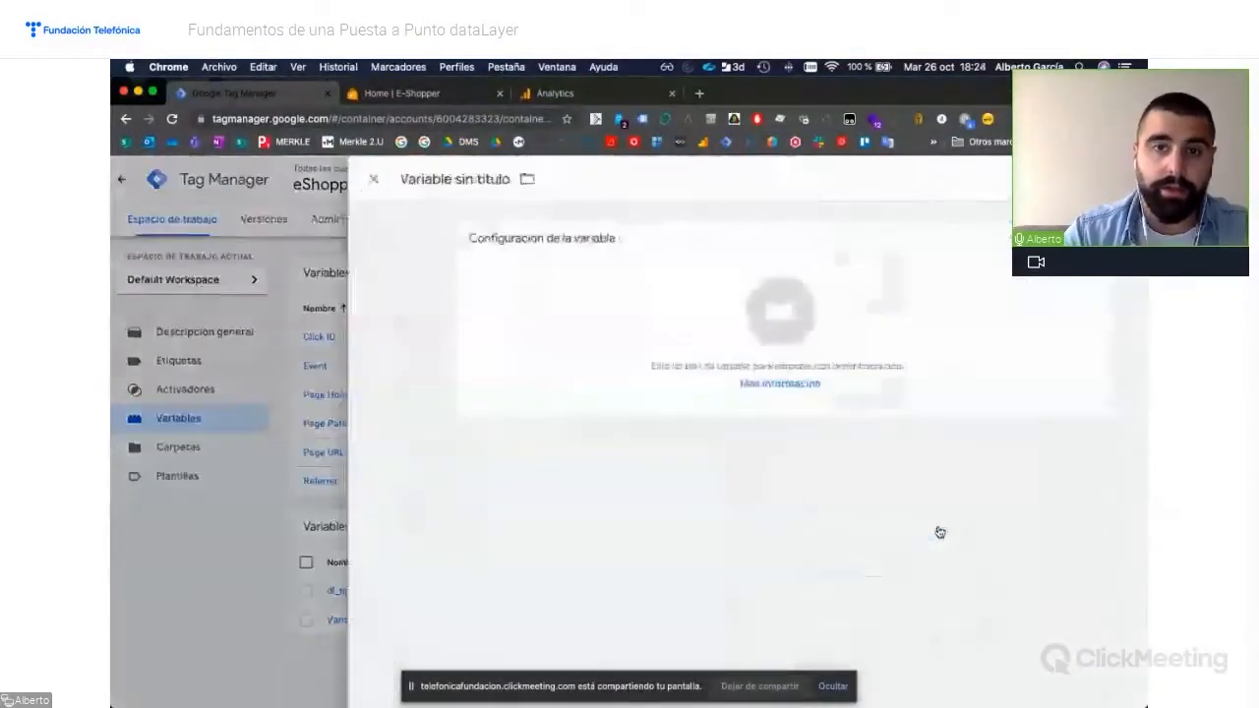
pyautogui.click(367, 170)
pyautogui.write('d')
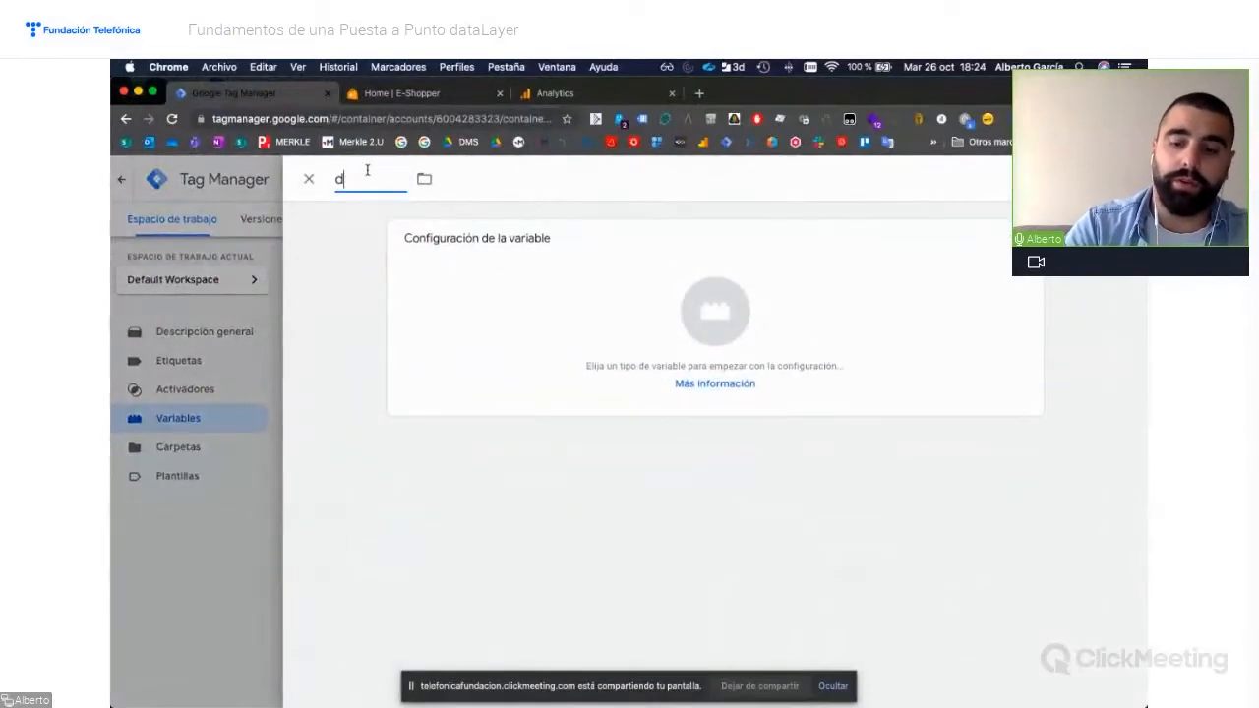
pyautogui.write('l_seccion')
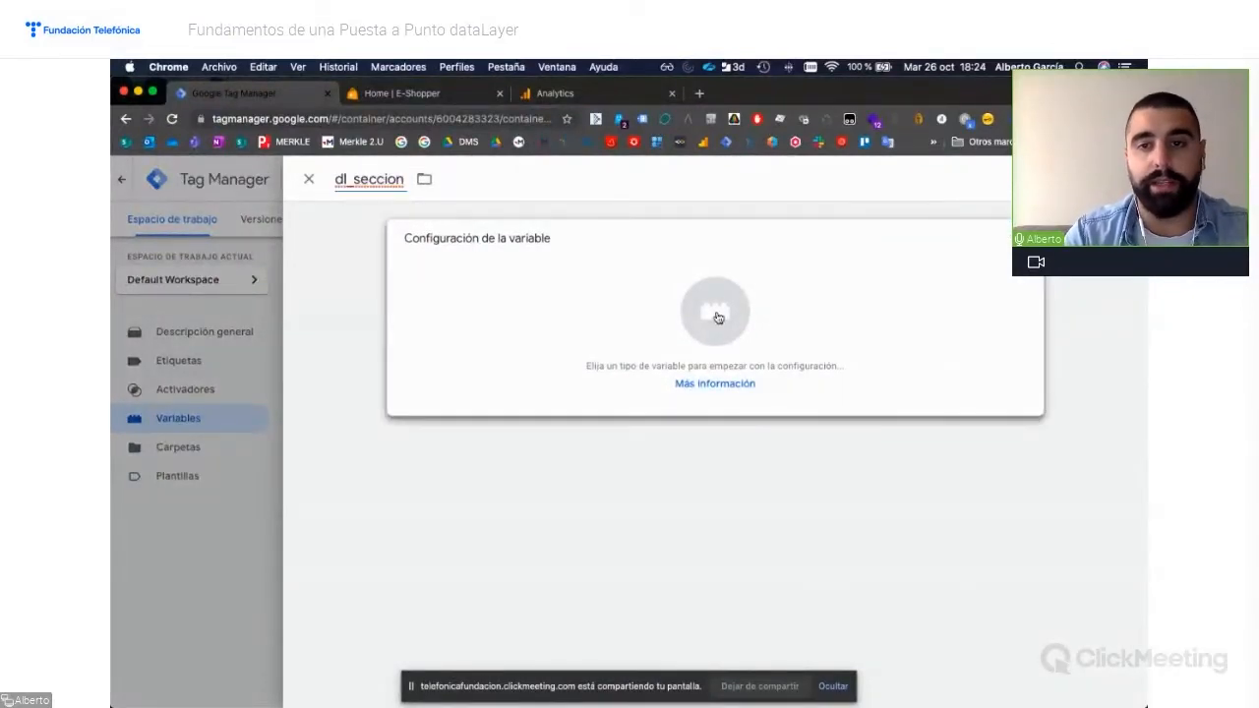
pyautogui.click(717, 313)
pyautogui.click(813, 519)
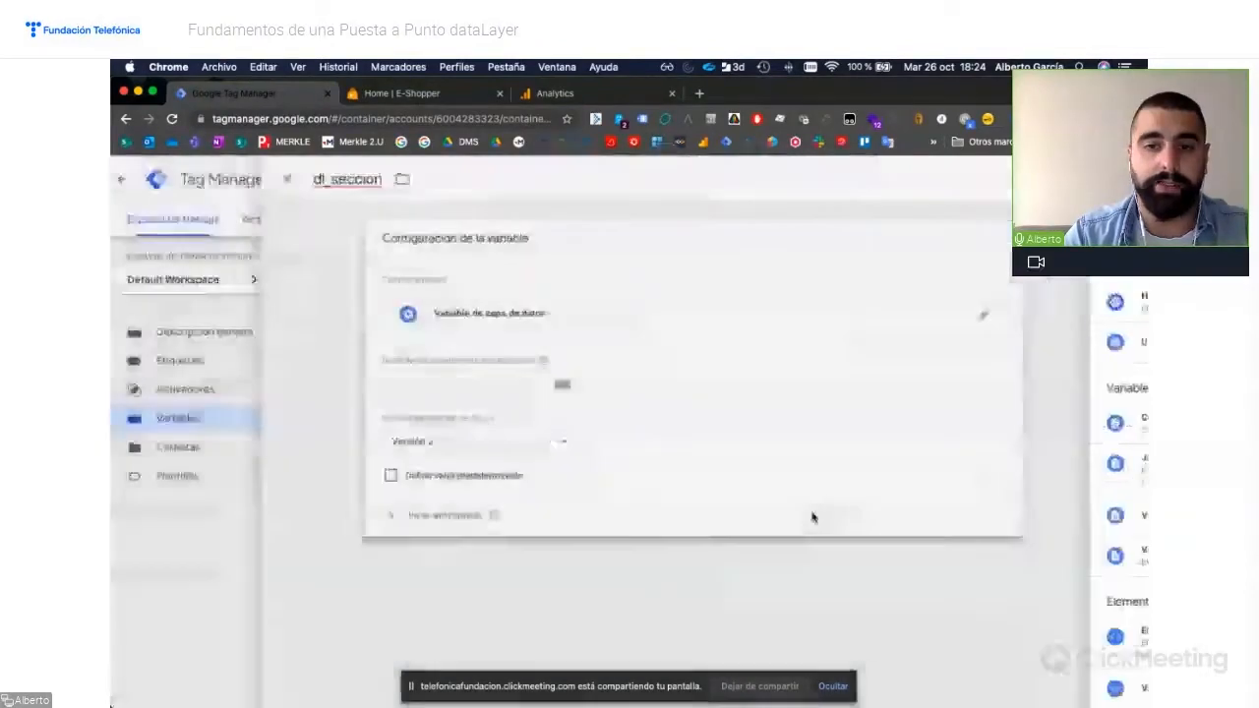
pyautogui.click(433, 379)
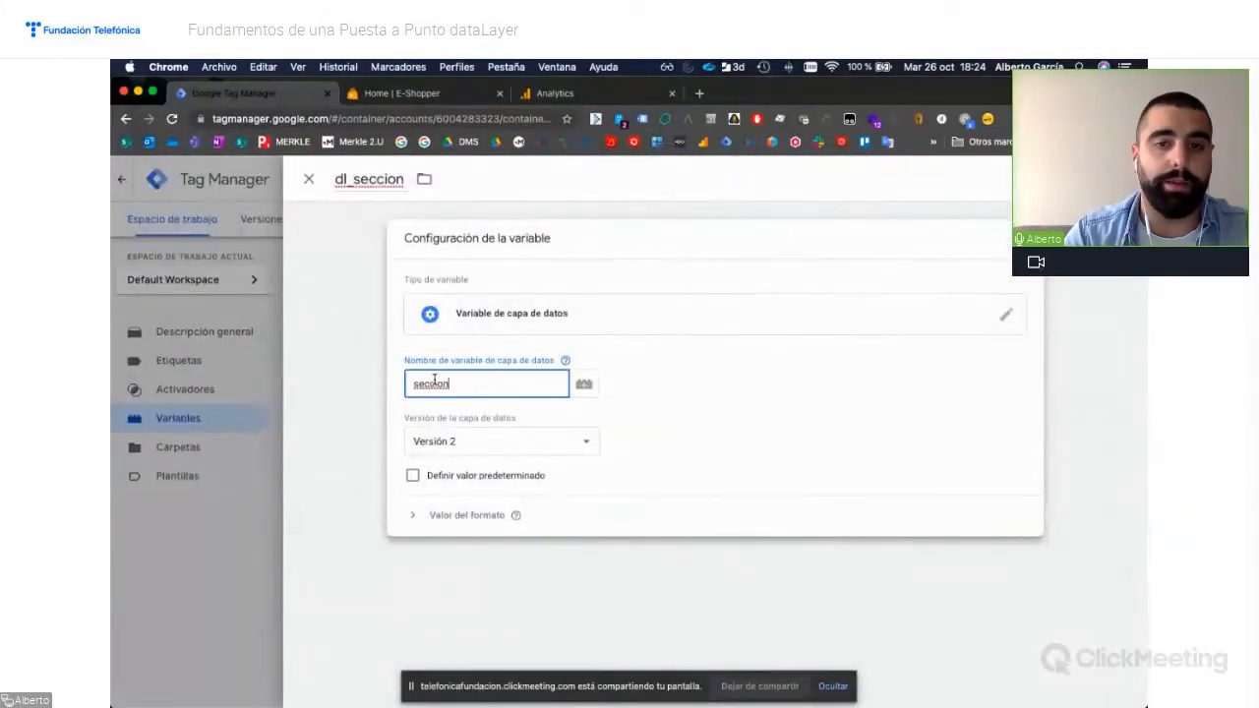
pyautogui.click(1088, 180)
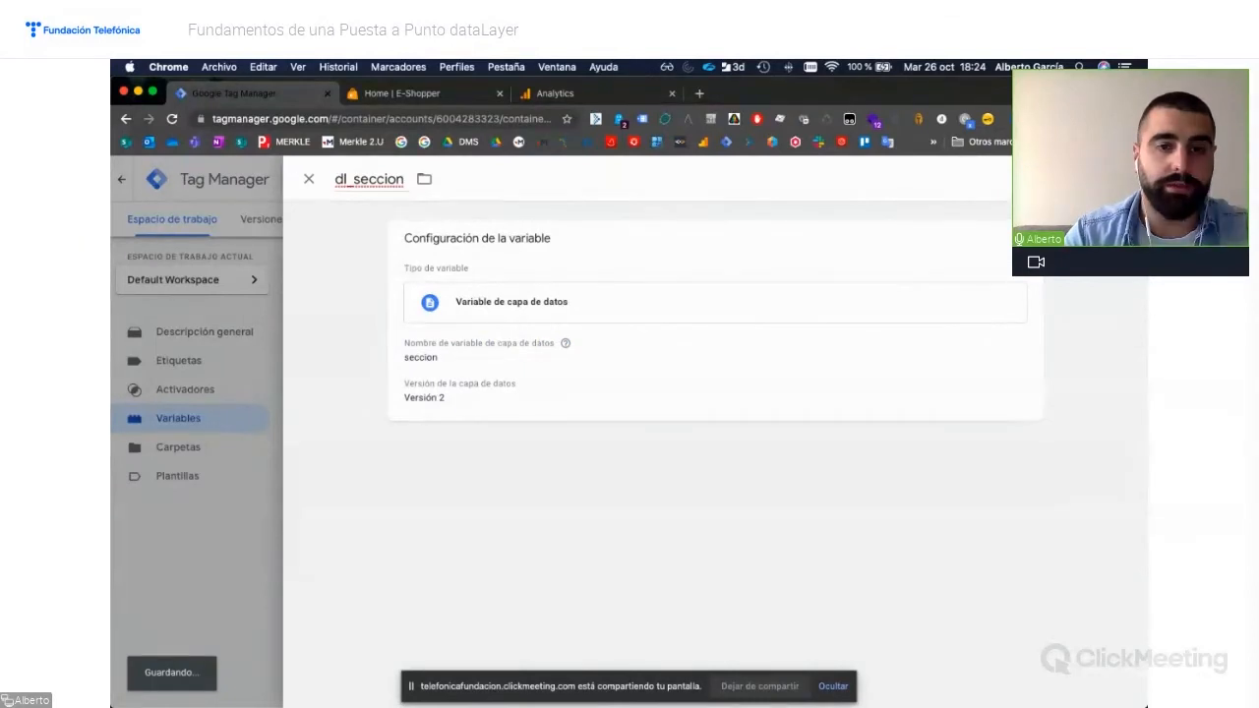
# Switch to Sublime Text, copy the tipoUsuario key from the dataLayer, and return to Tag Manager in Chrome
pyautogui.press('super+Tab')
pyautogui.doubleClick(282, 241)
pyautogui.press('super+c')
pyautogui.hotkey('ctrl', 'Up')
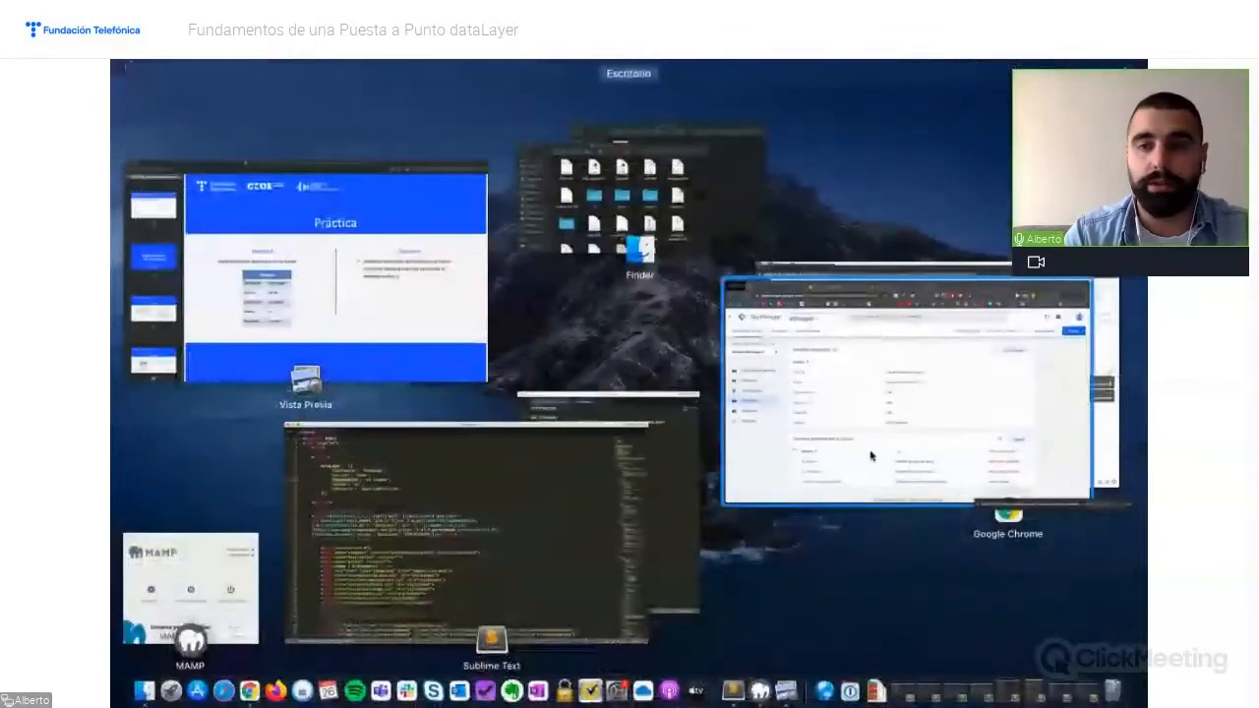
pyautogui.click(944, 521)
# Create and save a user-defined variable dl_tipoUsuario of type Variable de capa de datos with the data layer variable name tipoUsuario
pyautogui.click(948, 530)
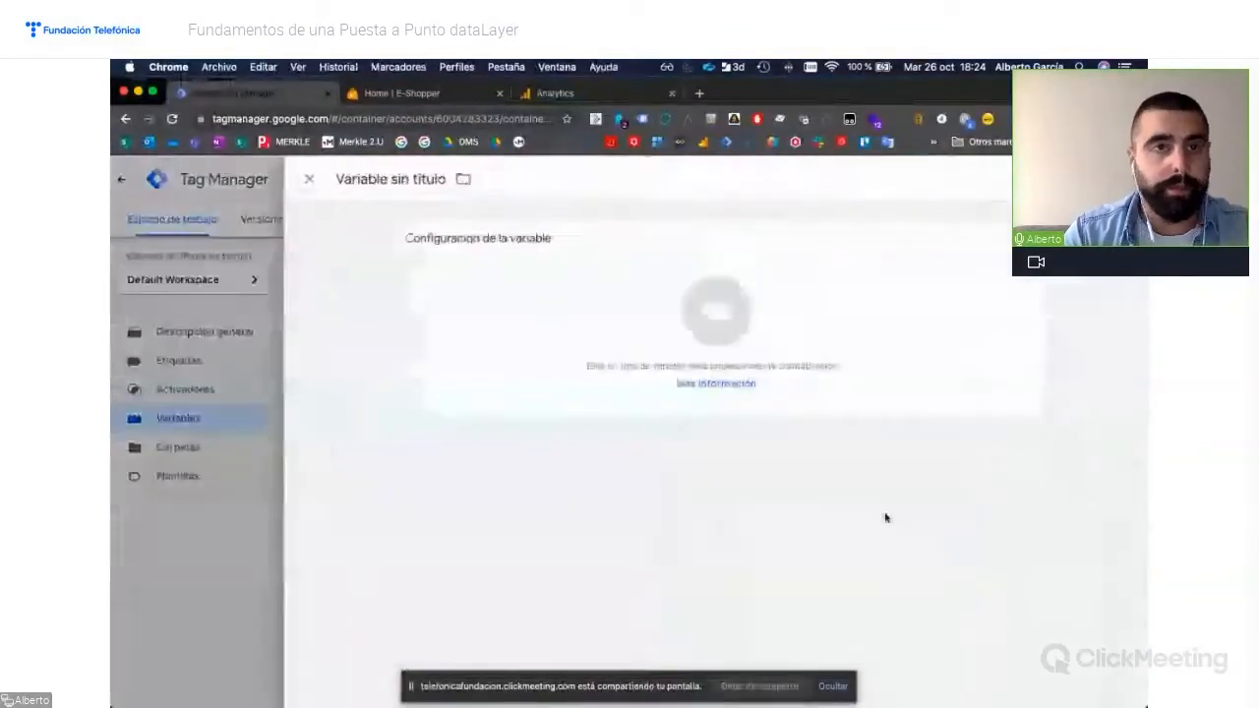
pyautogui.click(398, 183)
pyautogui.write('dl_')
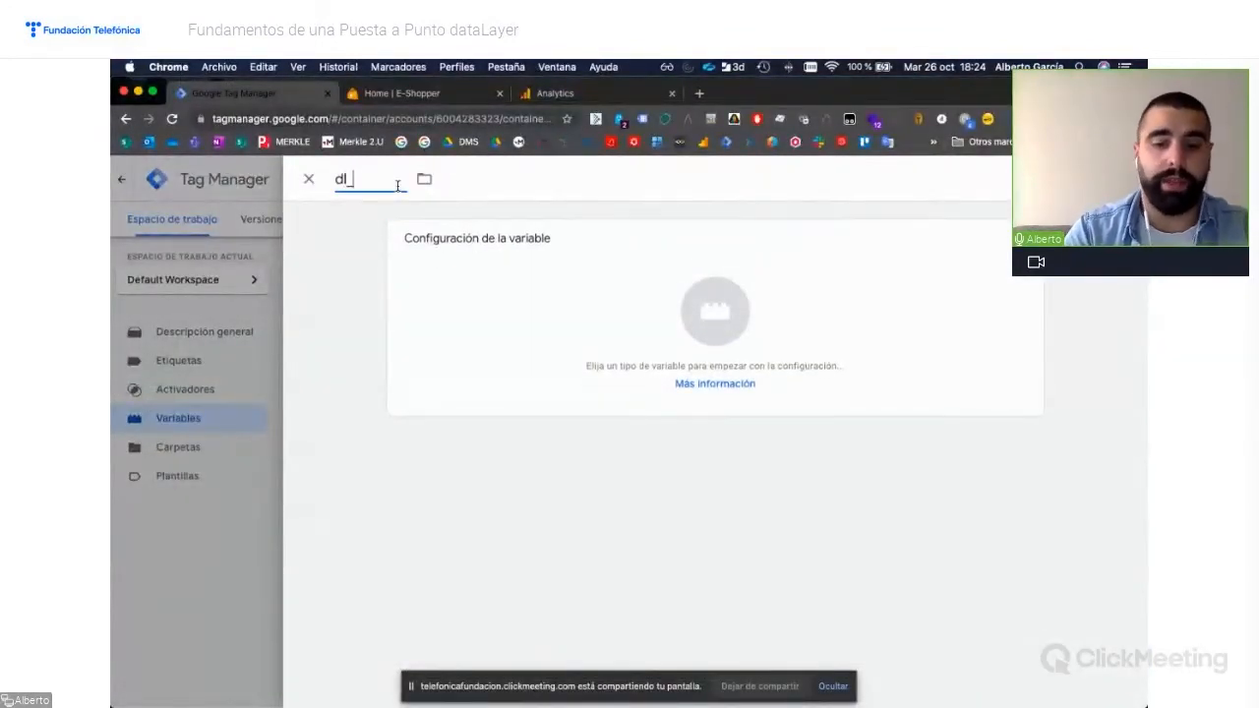
pyautogui.write('tipoUsuario')
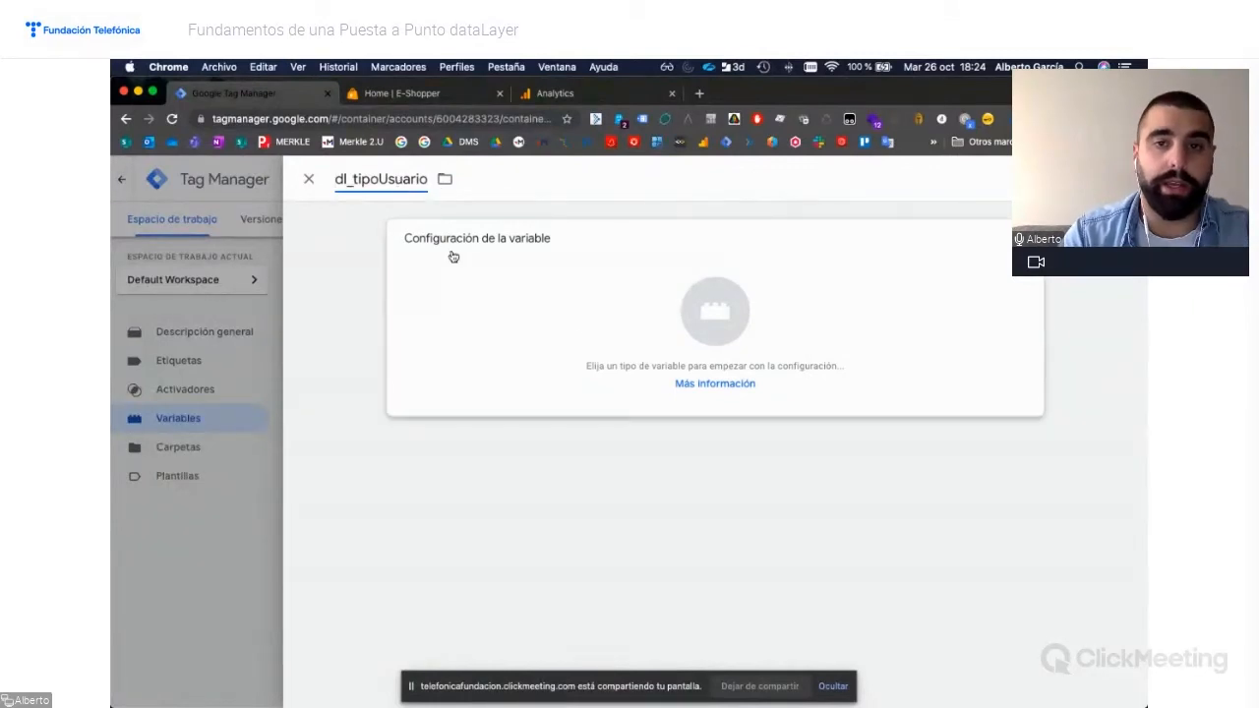
pyautogui.click(712, 330)
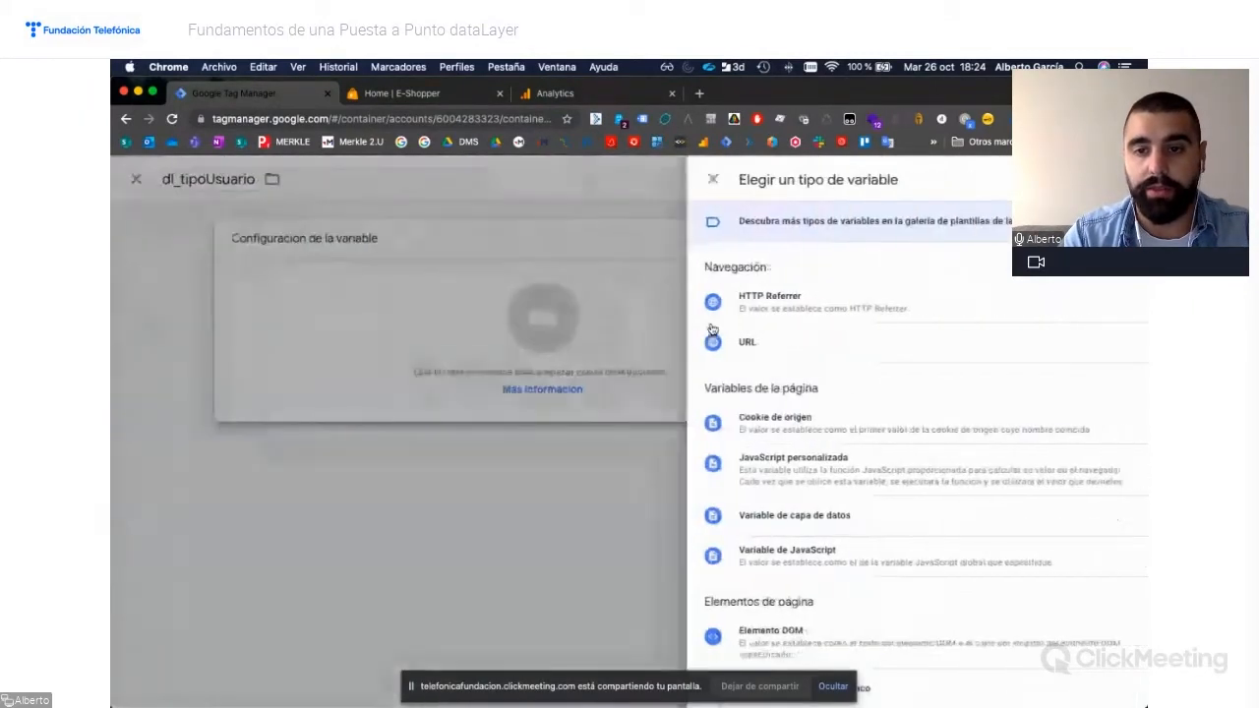
pyautogui.click(796, 522)
pyautogui.click(459, 386)
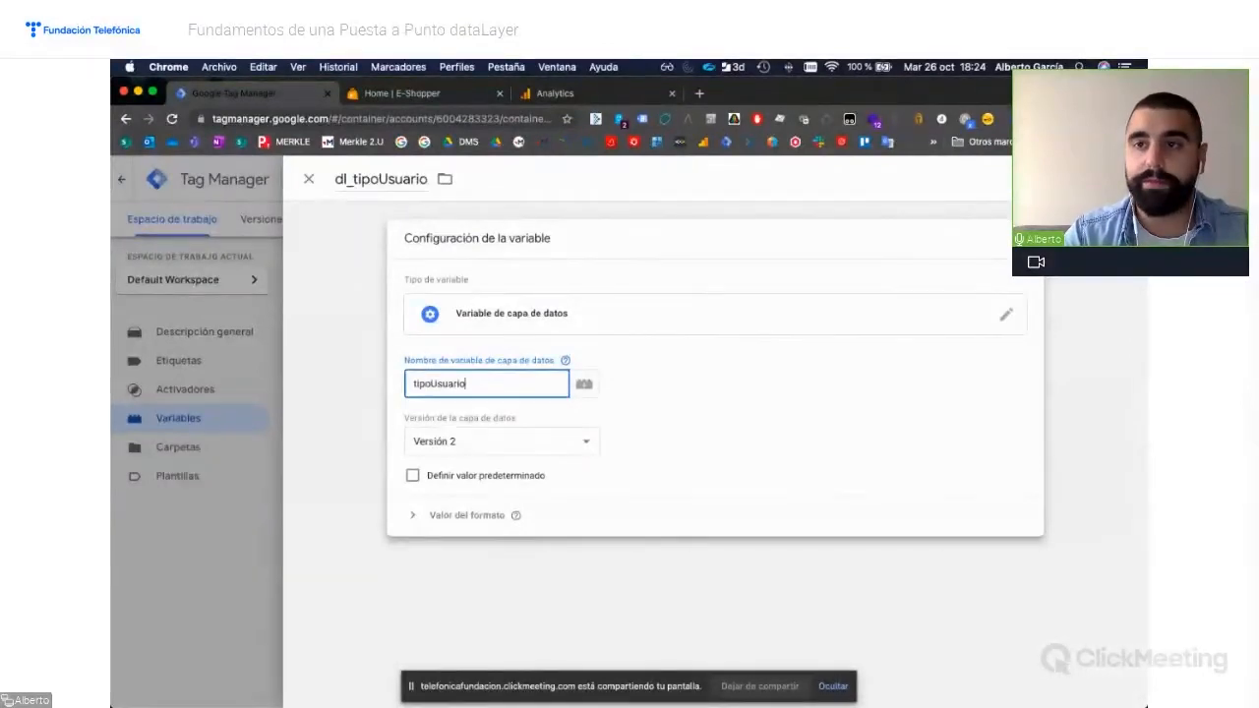
pyautogui.click(1082, 179)
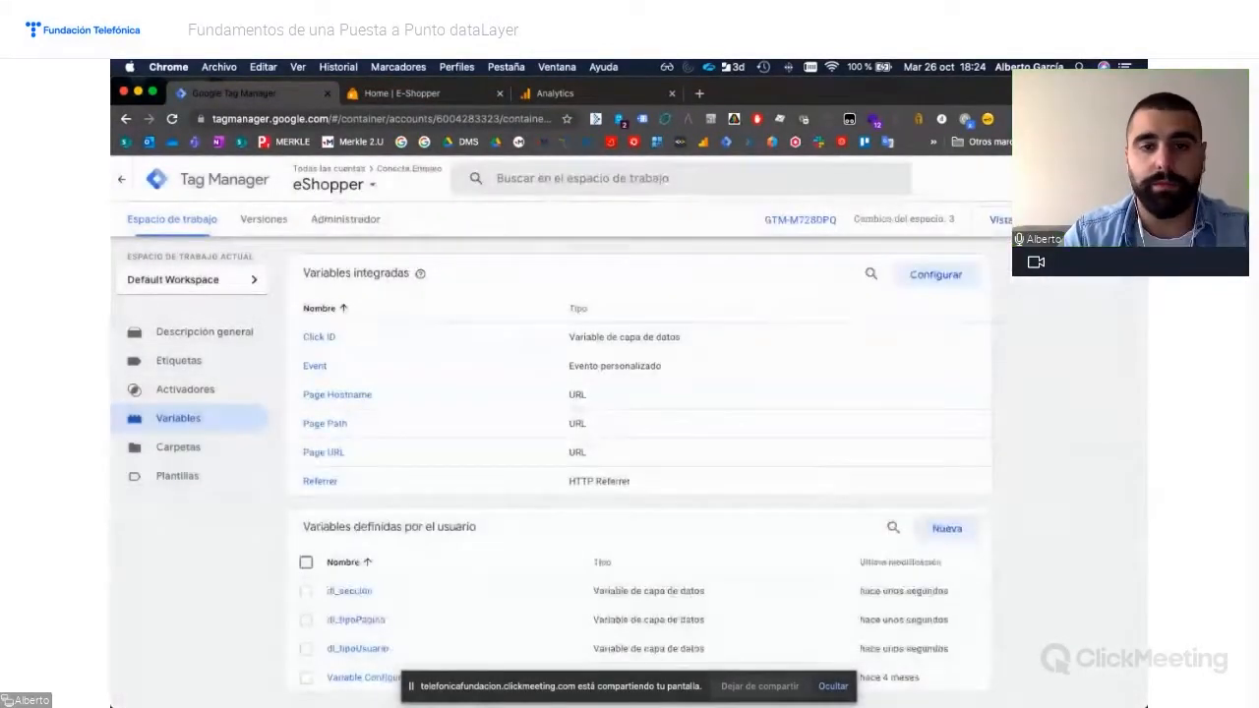
# Switch to Sublime Text, copy the idioma key from the dataLayer, and return to Tag Manager in Chrome
pyautogui.hotkey('ctrl', 'Up')
pyautogui.click(456, 500)
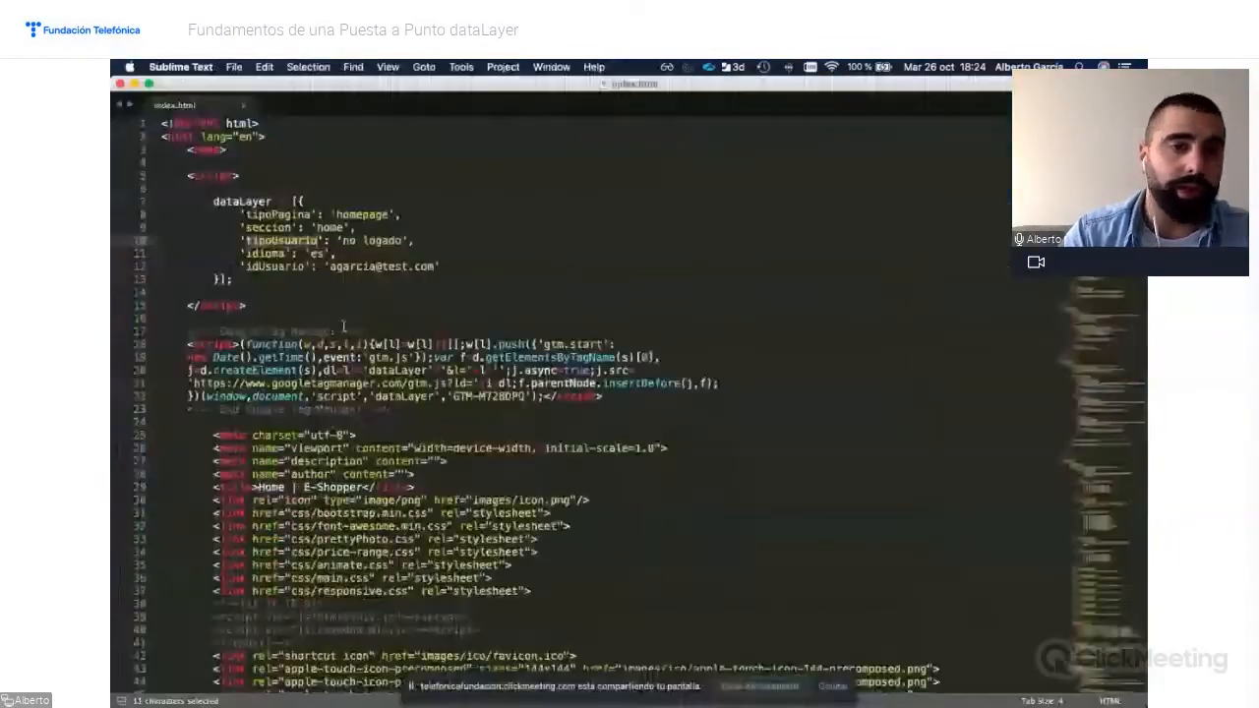
pyautogui.doubleClick(265, 254)
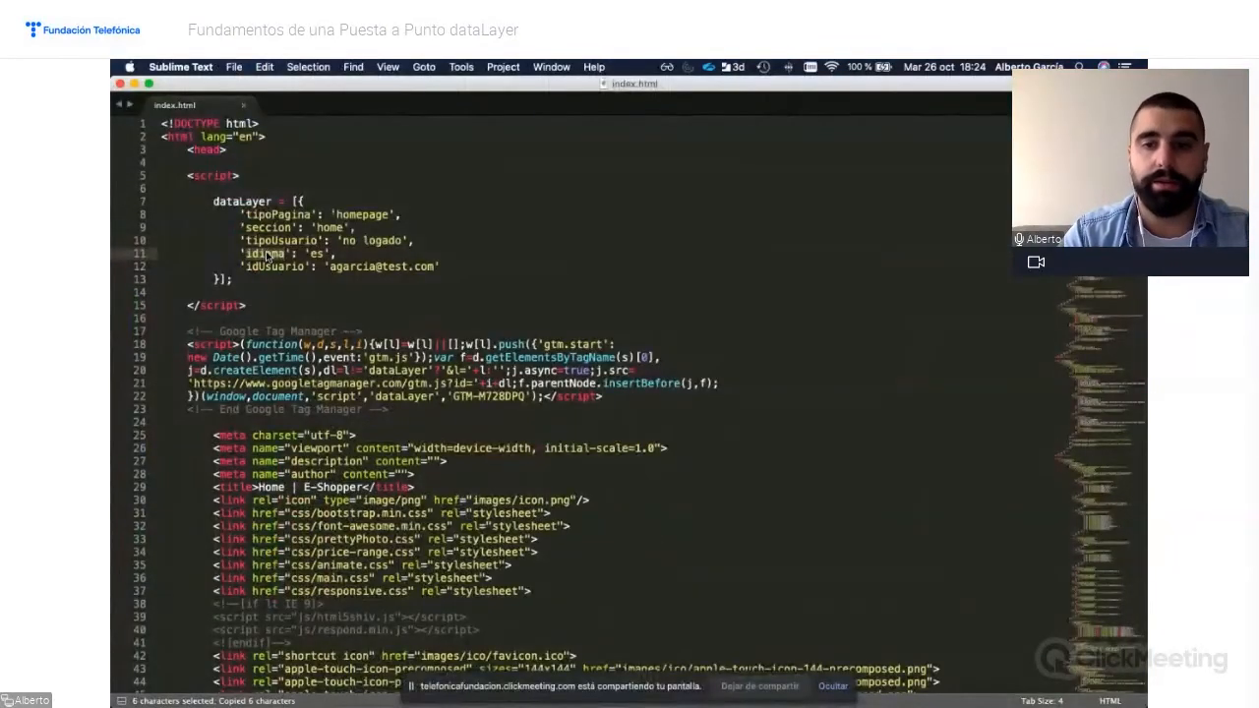
pyautogui.hotkey('ctrl', 'Up')
pyautogui.click(773, 418)
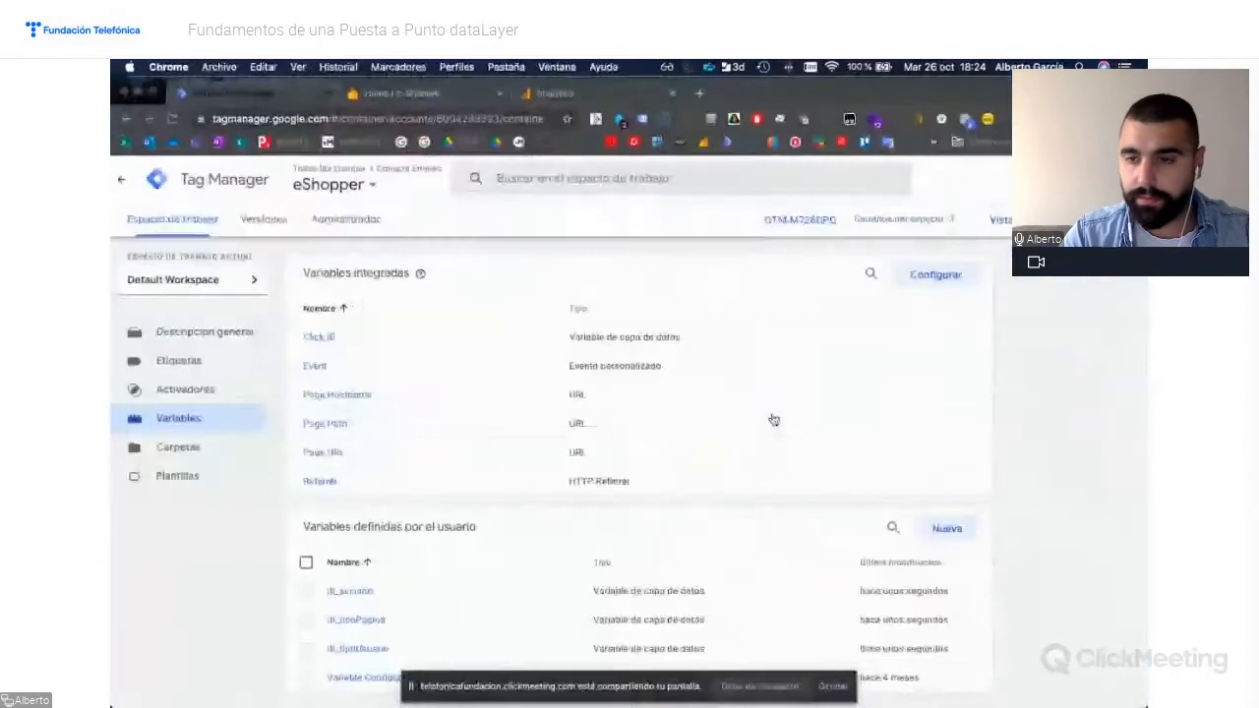
# Create and save a user-defined variable dl_idioma of type Variable de capa de datos with the data layer variable name idioma
pyautogui.click(947, 529)
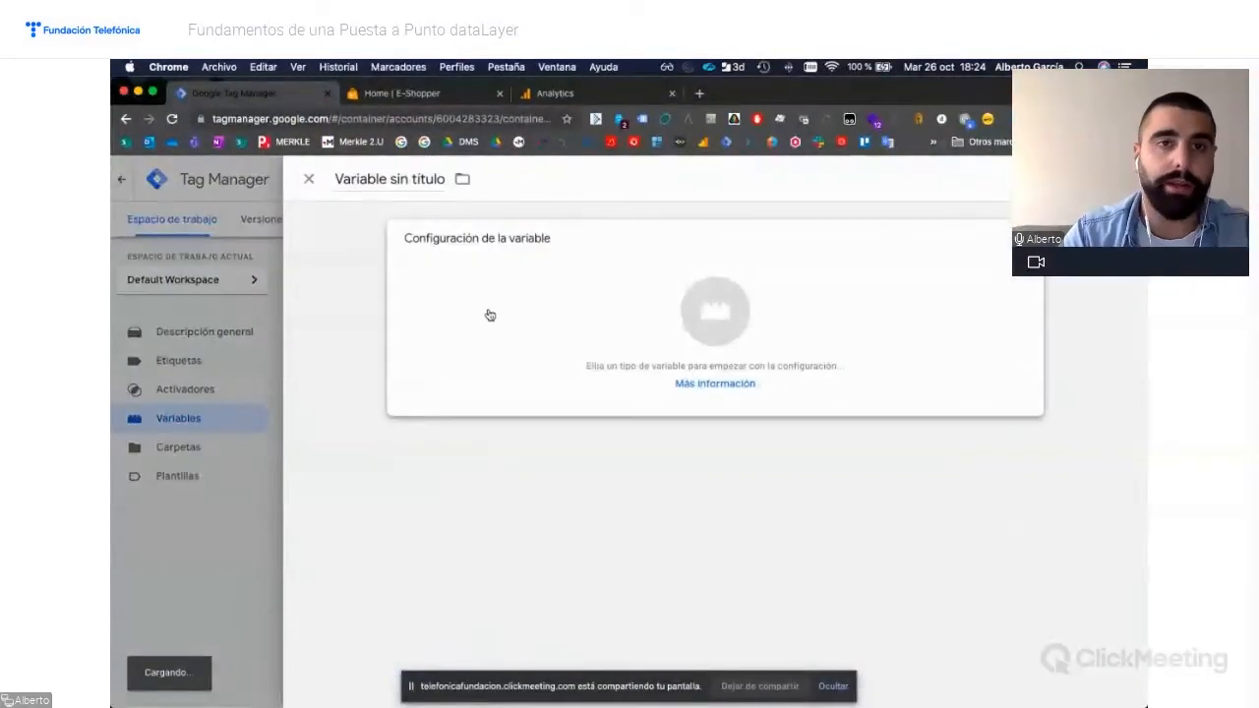
pyautogui.click(384, 177)
pyautogui.press('BackSpace')
pyautogui.write('dl_idioma')
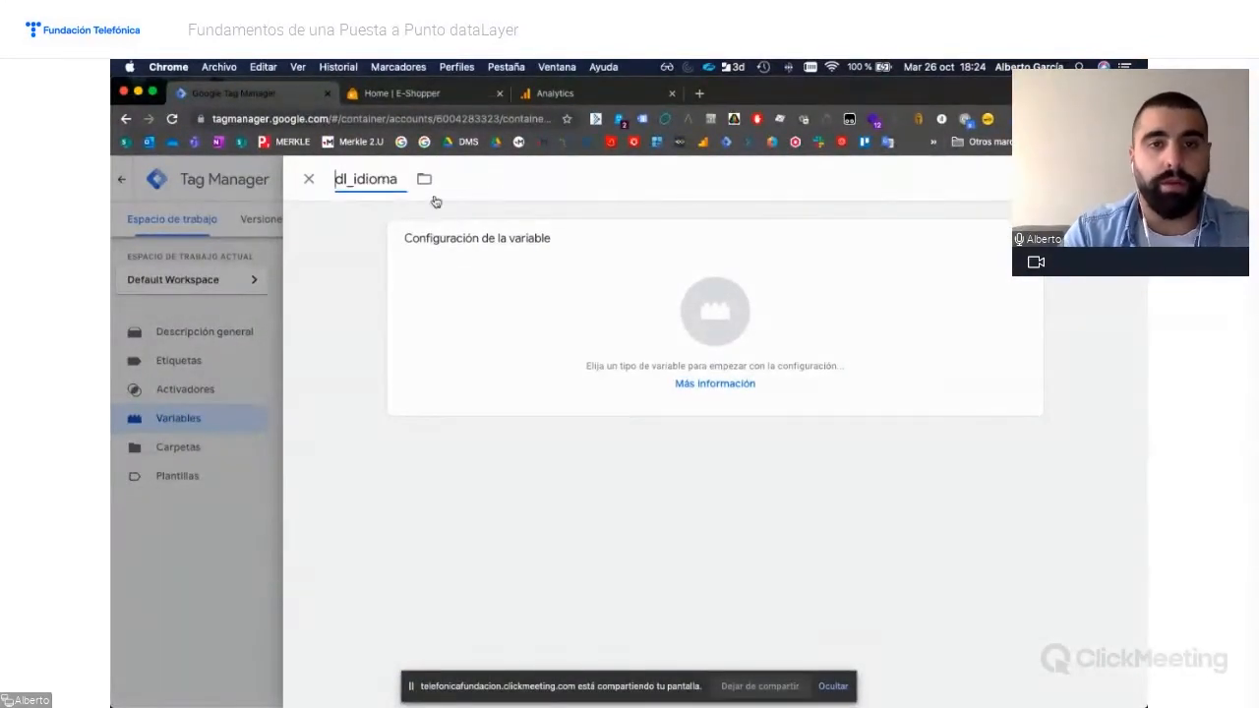
pyautogui.click(598, 315)
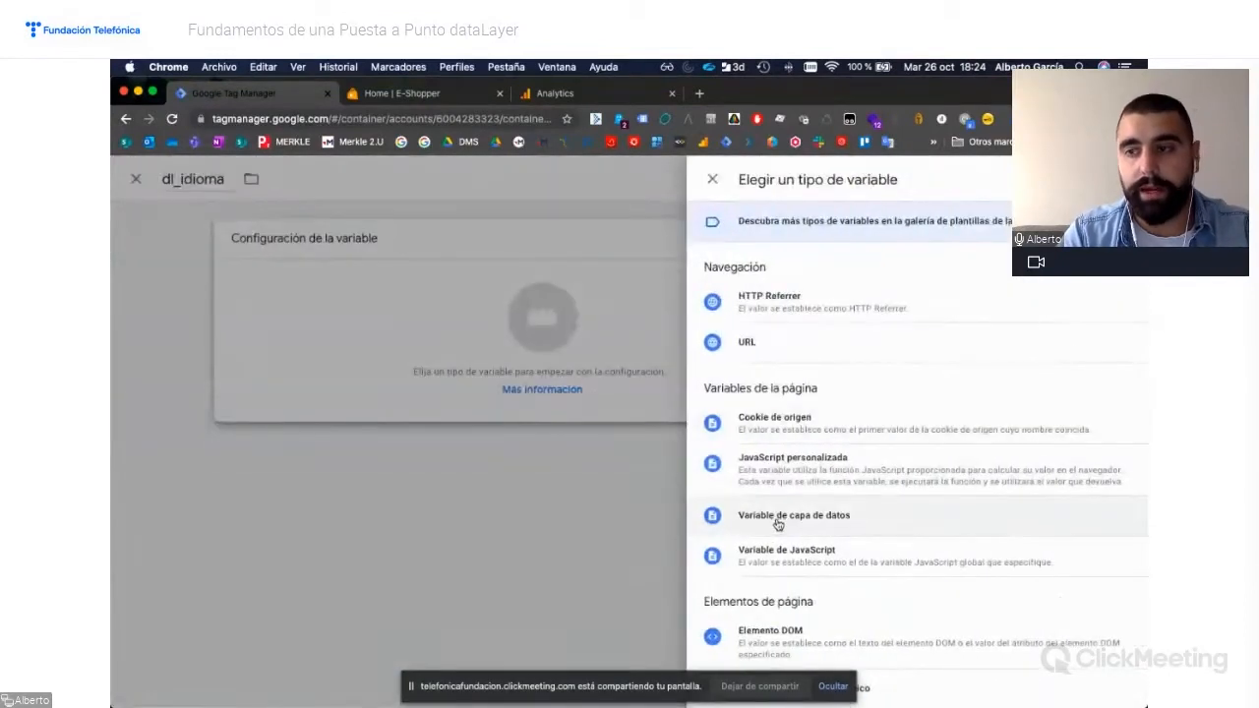
pyautogui.click(778, 522)
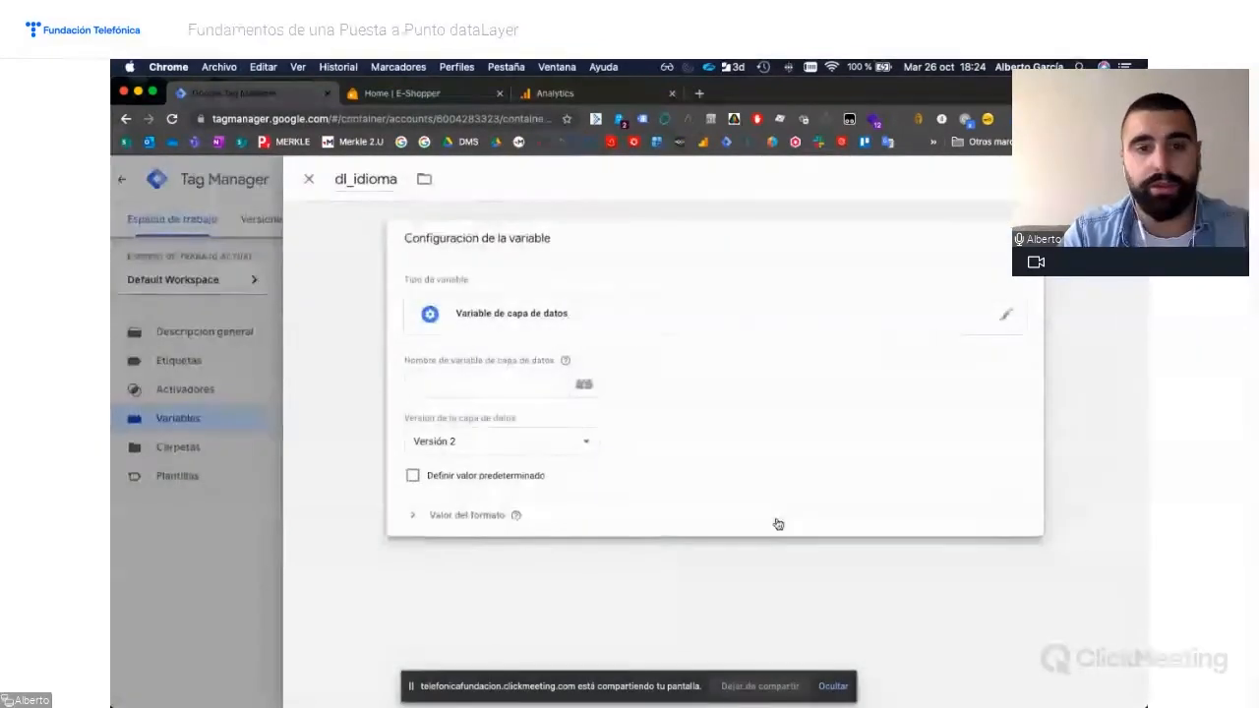
pyautogui.click(443, 388)
pyautogui.press('Tab')
pyautogui.click(1080, 179)
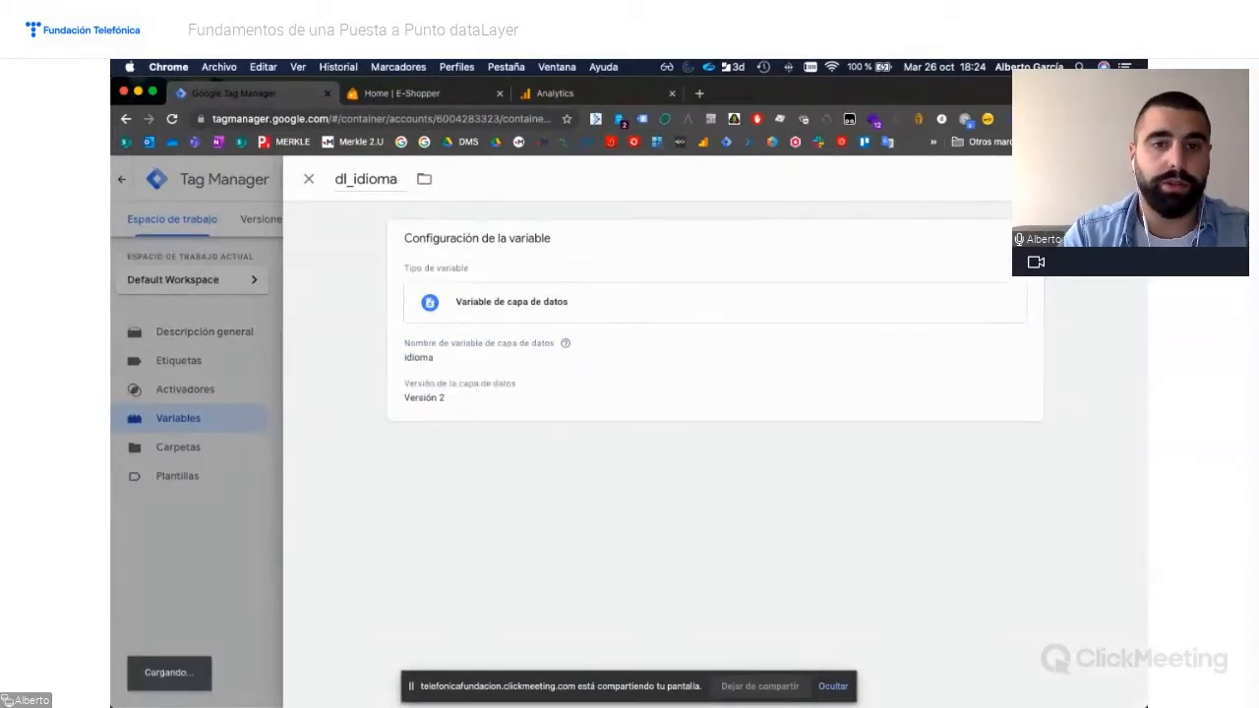
# Switch to Sublime Text, copy the idUsuario key from the dataLayer, and return to Tag Manager in Chrome
pyautogui.press('super+Tab')
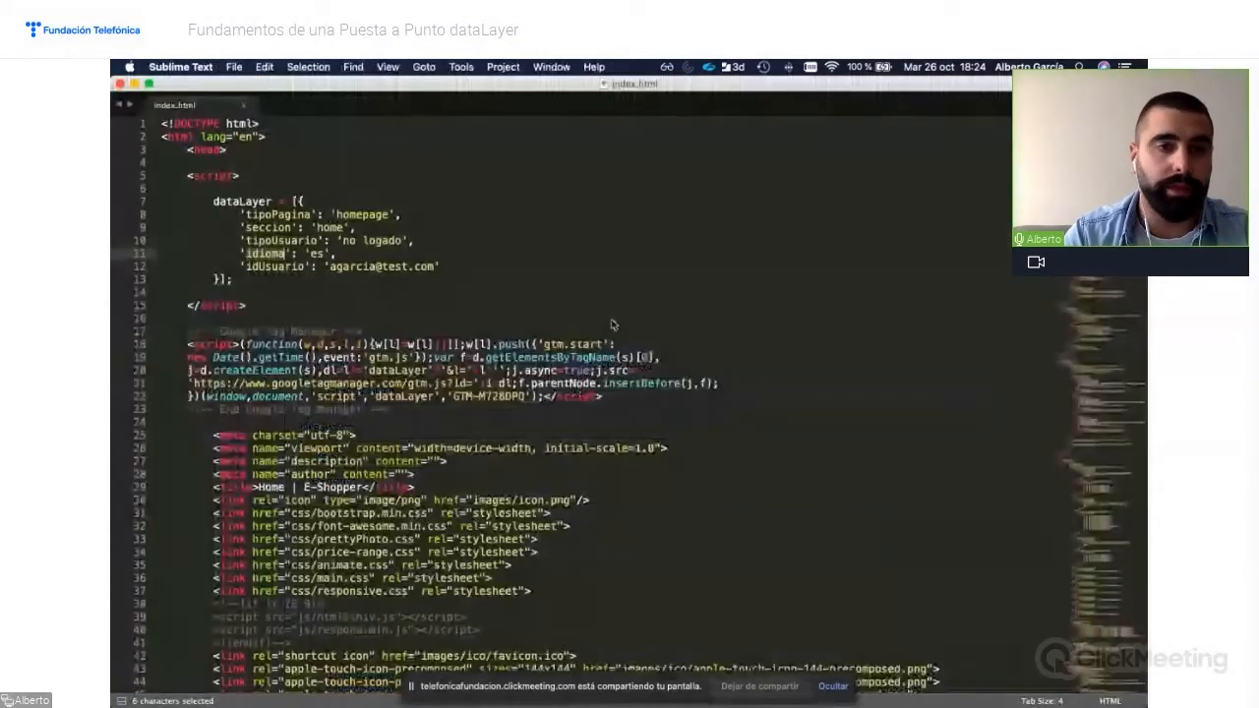
pyautogui.doubleClick(274, 269)
pyautogui.press('super+c')
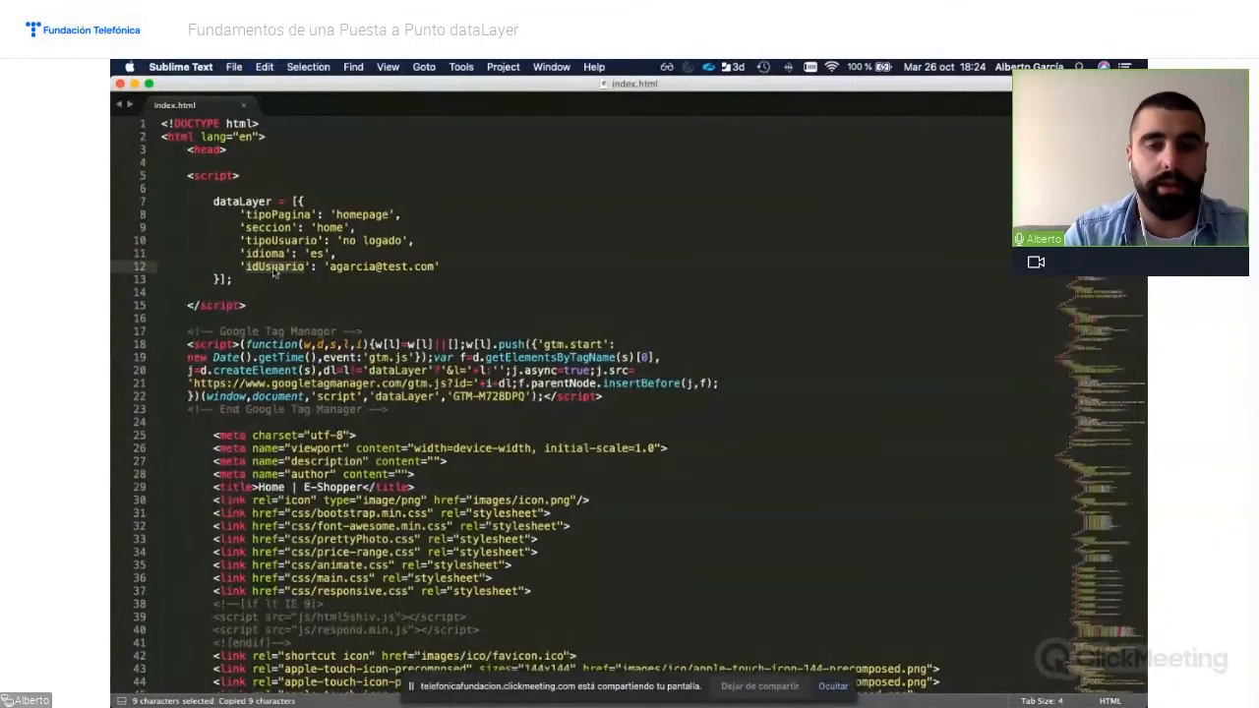
pyautogui.press('super+Tab')
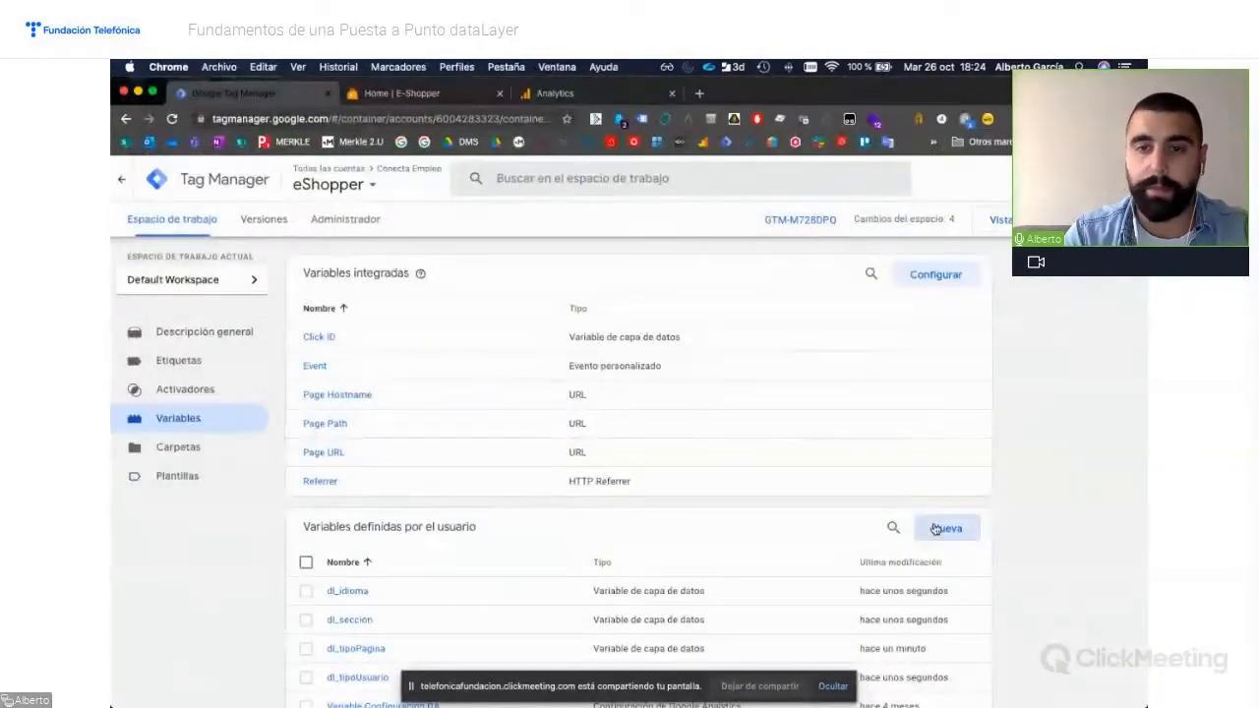
# Create and save a user-defined variable dl_idUsuario of type Variable de capa de datos with the data layer variable name idUsuario
pyautogui.click(940, 527)
pyautogui.click(421, 180)
pyautogui.press('BackSpace')
pyautogui.write('dñ')
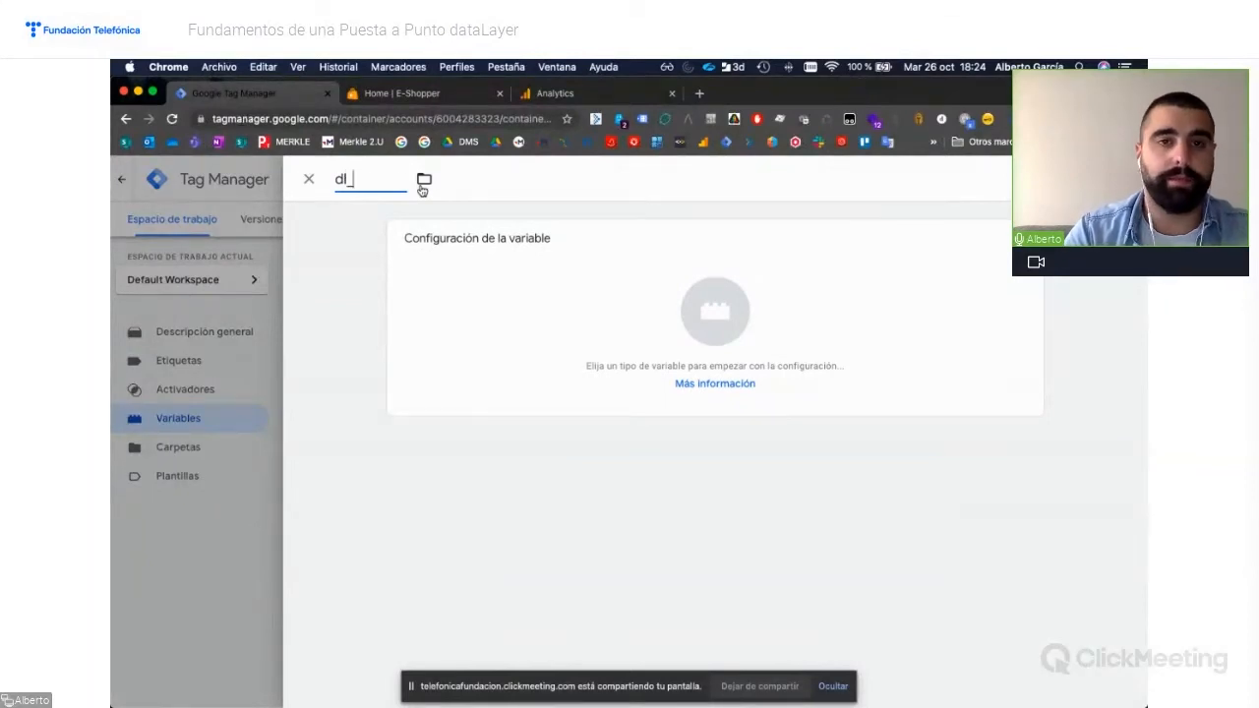
pyautogui.write('_')
pyautogui.press('super+v')
pyautogui.click(634, 289)
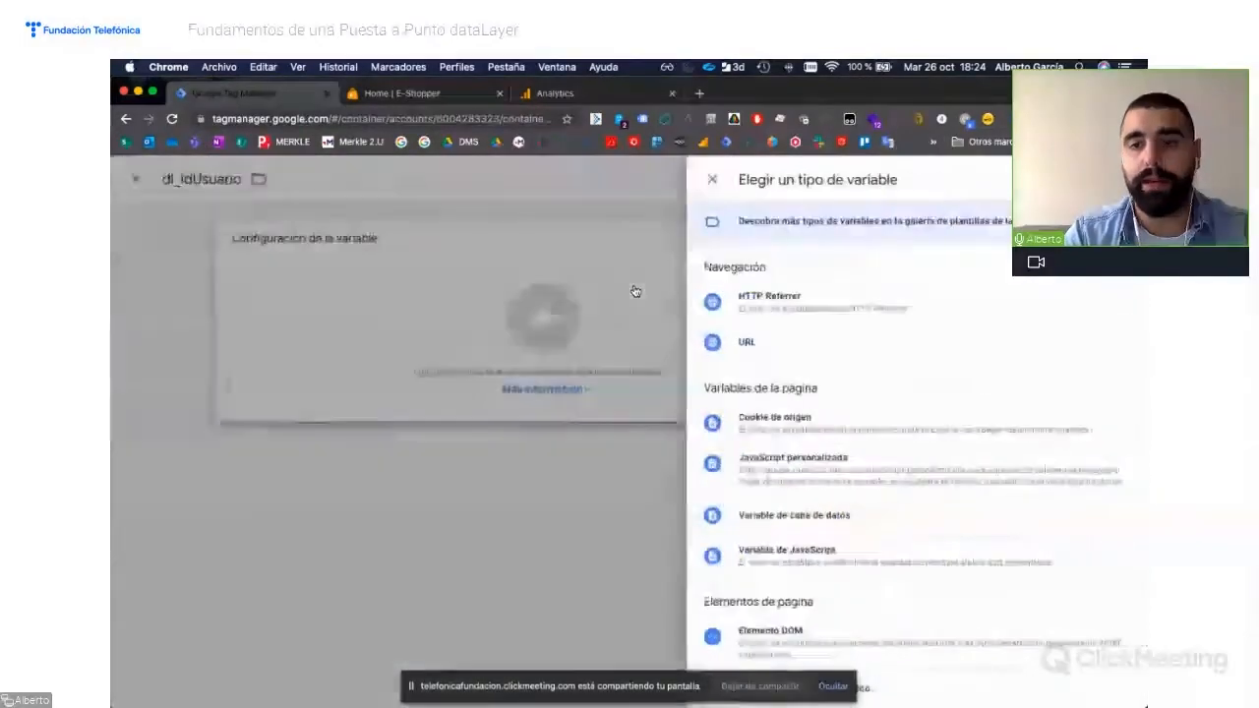
pyautogui.click(803, 529)
pyautogui.click(477, 385)
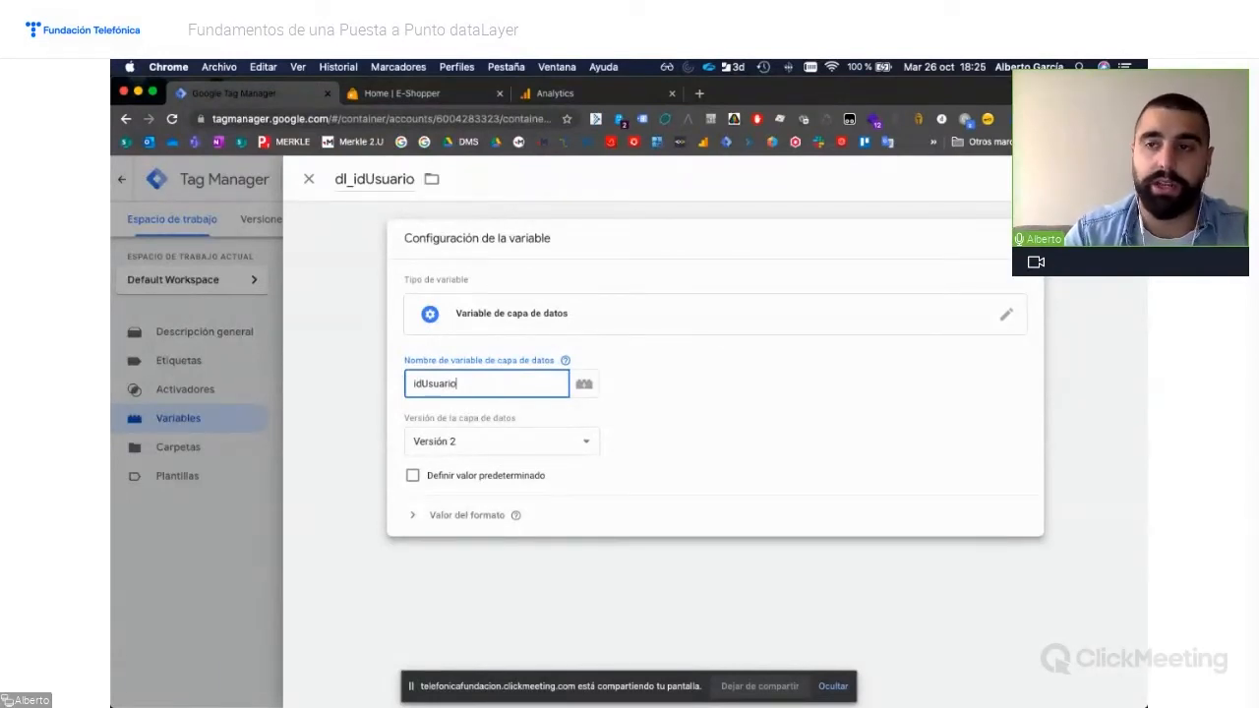
pyautogui.click(1075, 179)
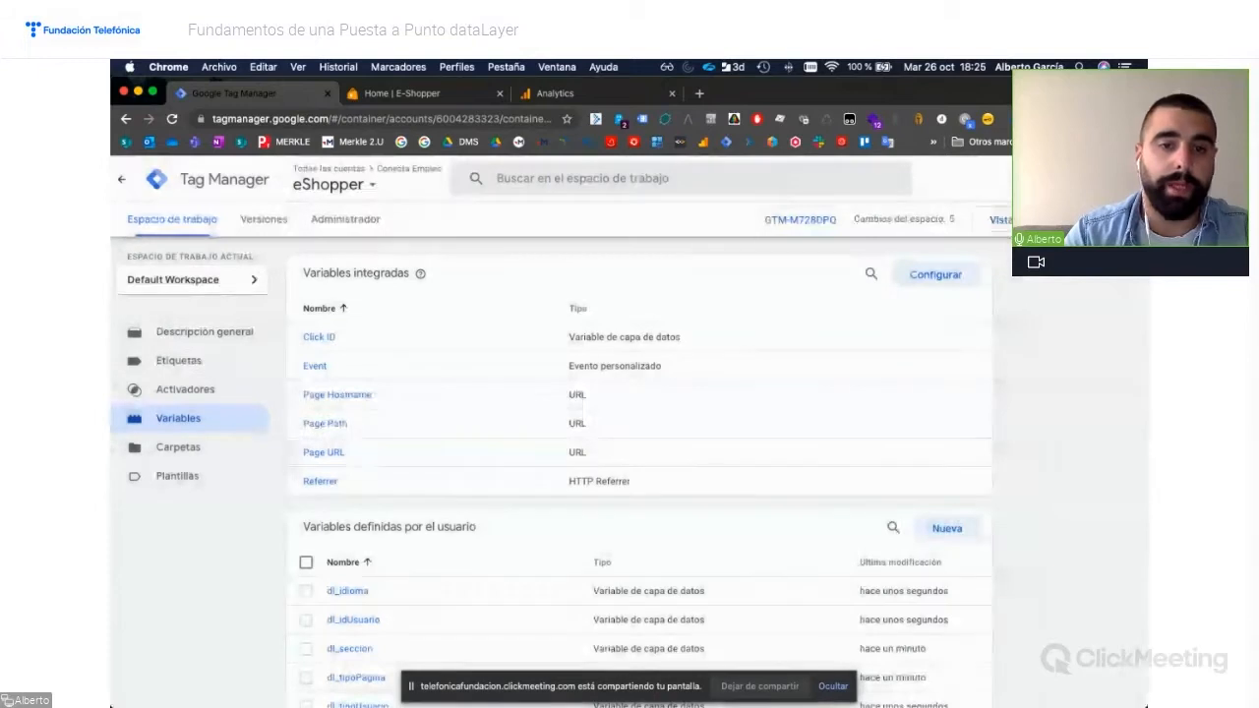
# Compare the list of user-defined variables with the dataLayer keys in index.html in Sublime Text, then return to Tag Manager in Chrome
pyautogui.scroll(-2, 532, 295)
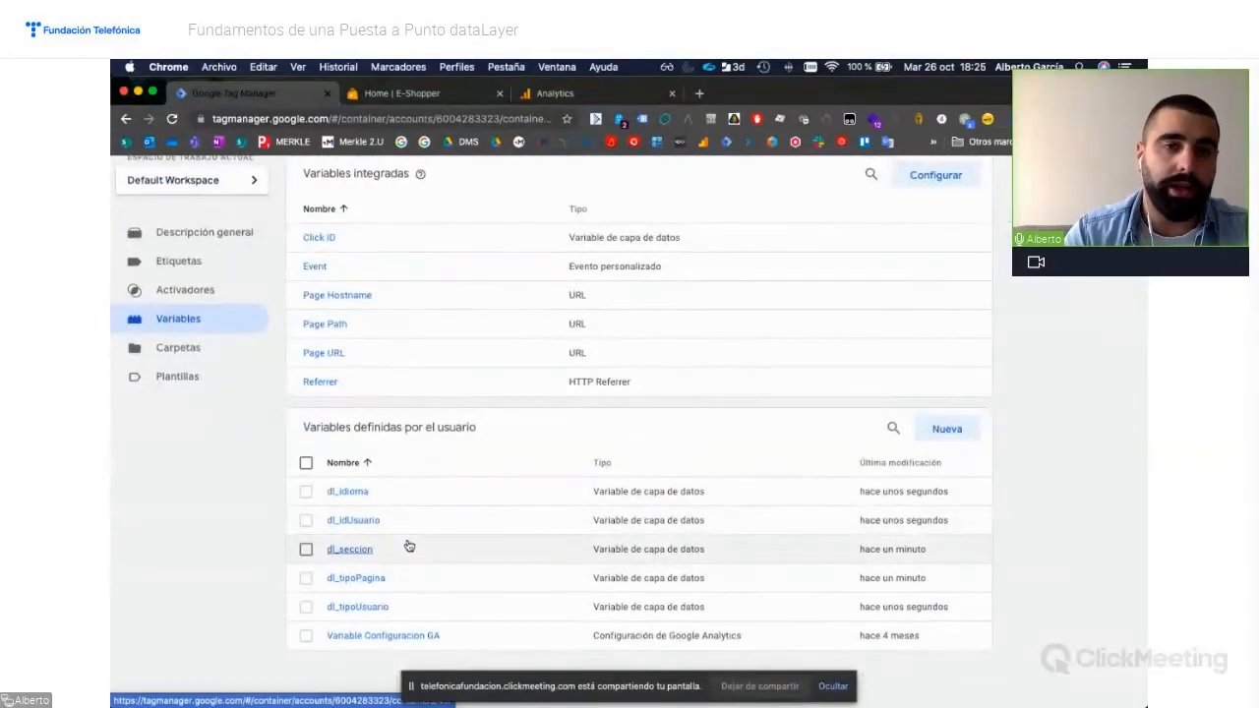
pyautogui.press('super+Tab')
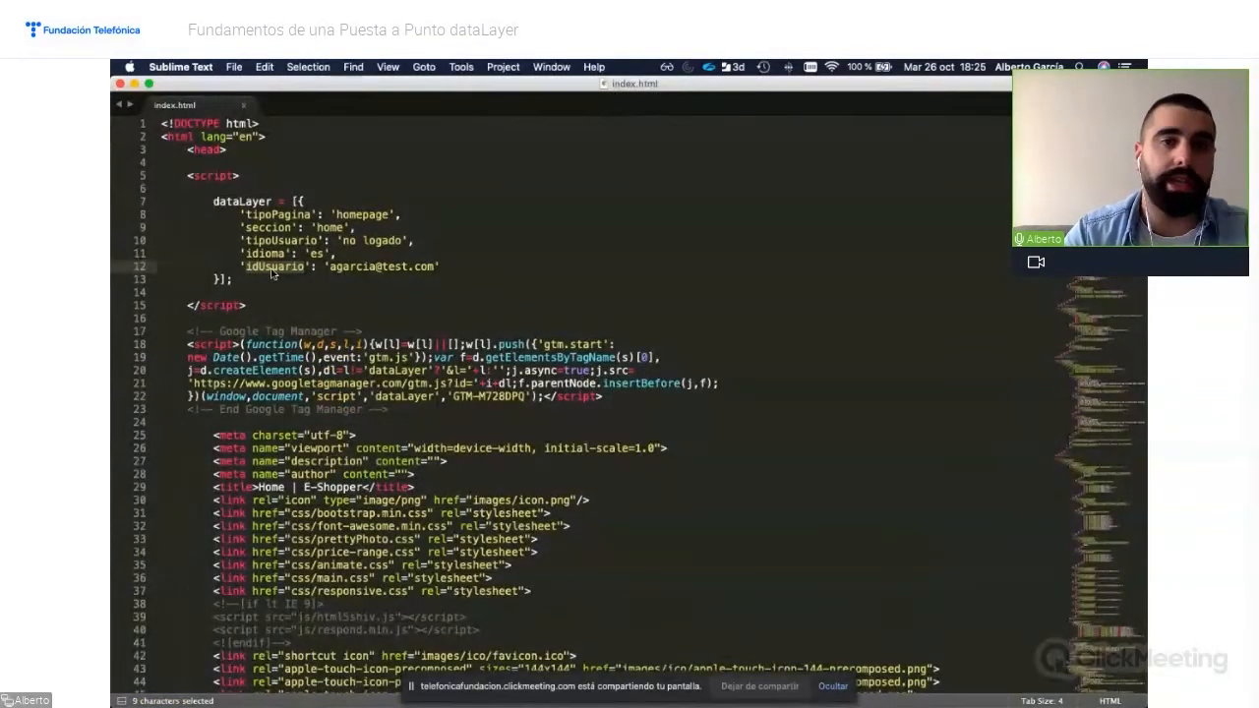
pyautogui.press('super+Tab')
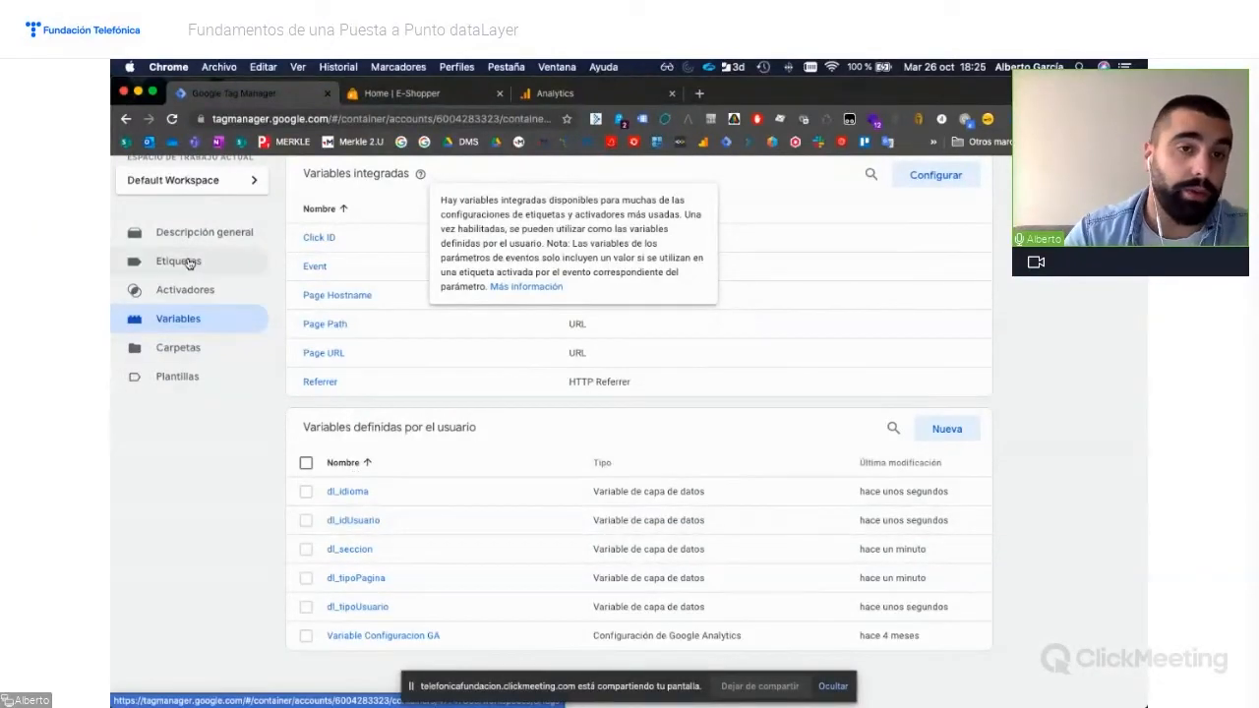
# Edit Variable Configuracion GA and add a custom dimension with index 2 and value {{dl_tipoPagina}}, checking the dataLayer key order in Sublime Text
pyautogui.click(385, 637)
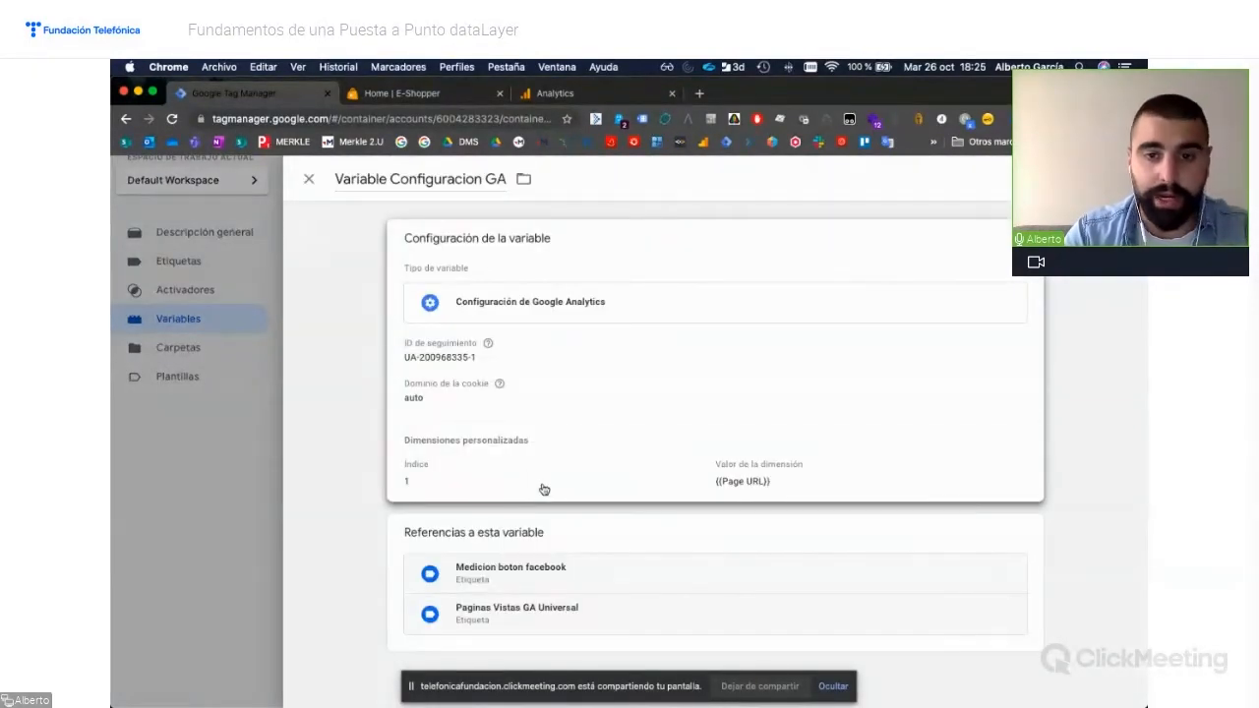
pyautogui.click(544, 489)
pyautogui.scroll(-4, 544, 489)
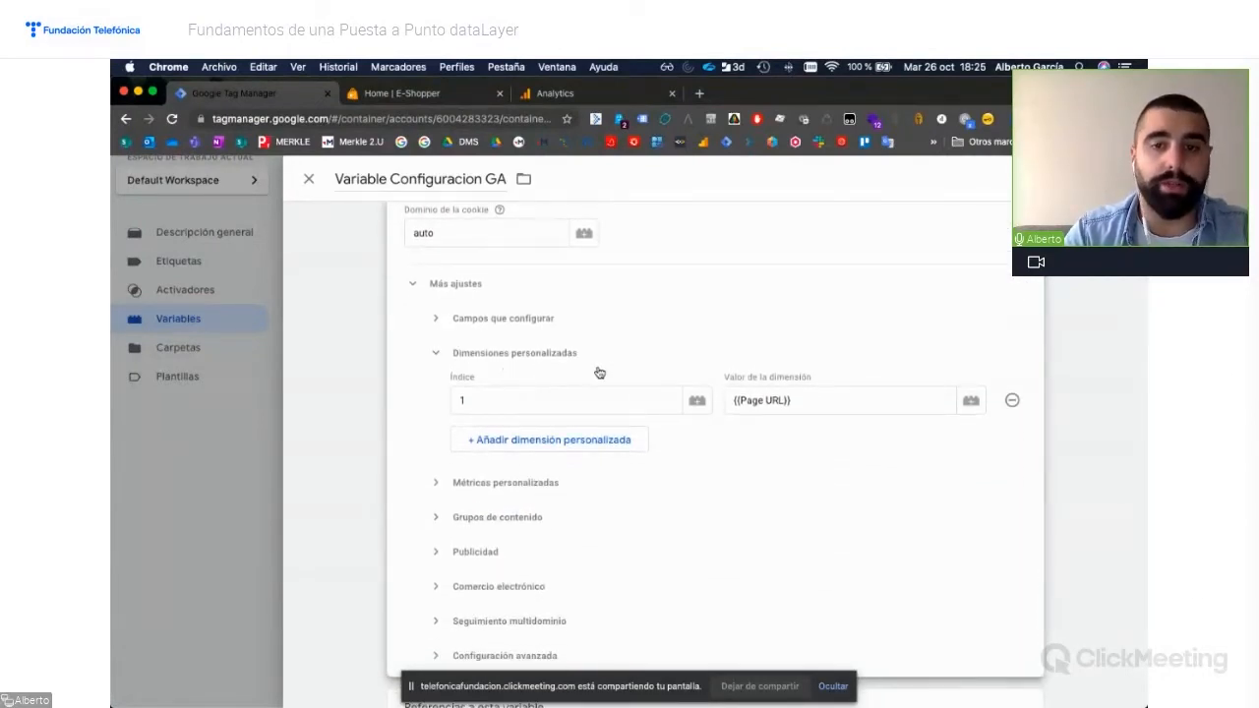
pyautogui.click(531, 443)
pyautogui.click(489, 433)
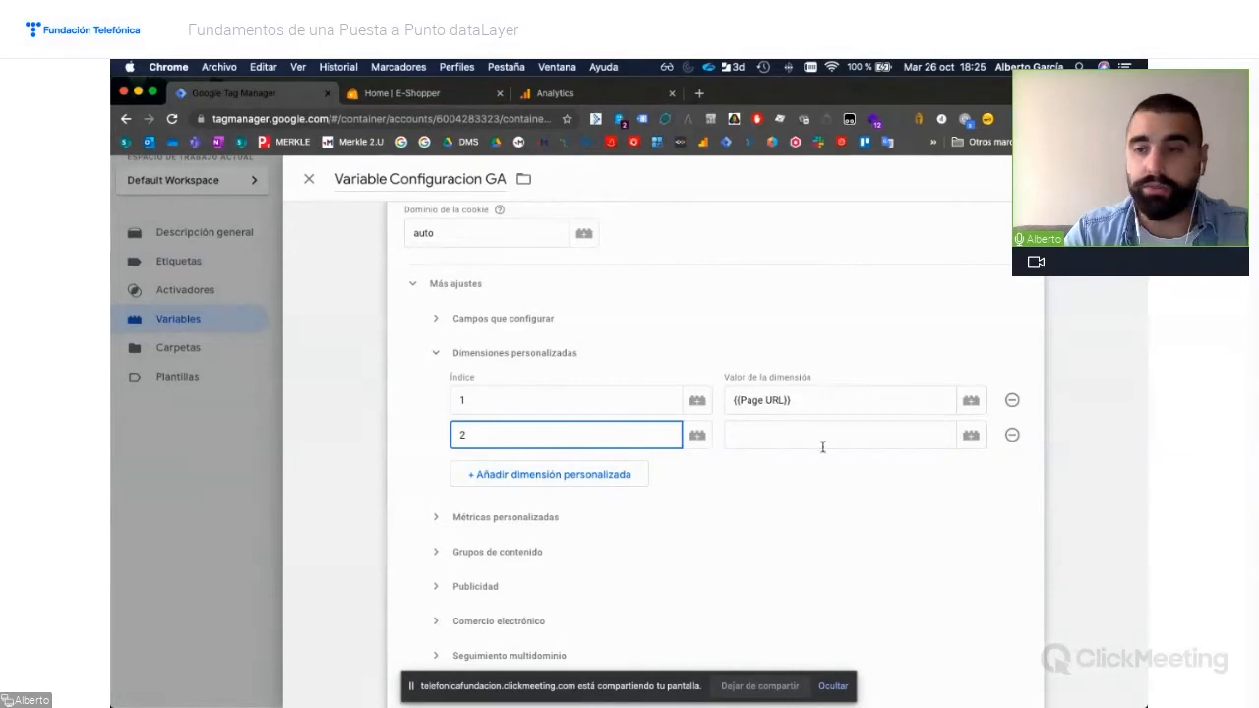
pyautogui.click(966, 442)
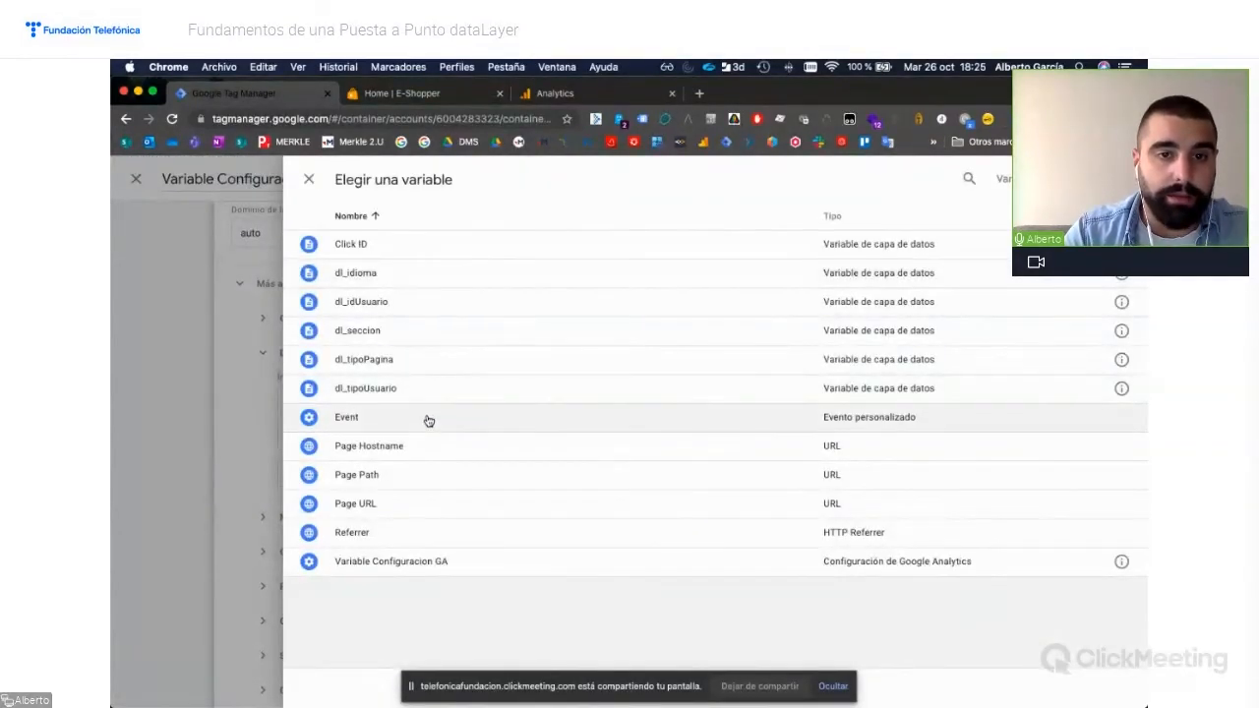
pyautogui.hotkey('ctrl', 'Up')
pyautogui.click(384, 556)
pyautogui.press('super+Tab')
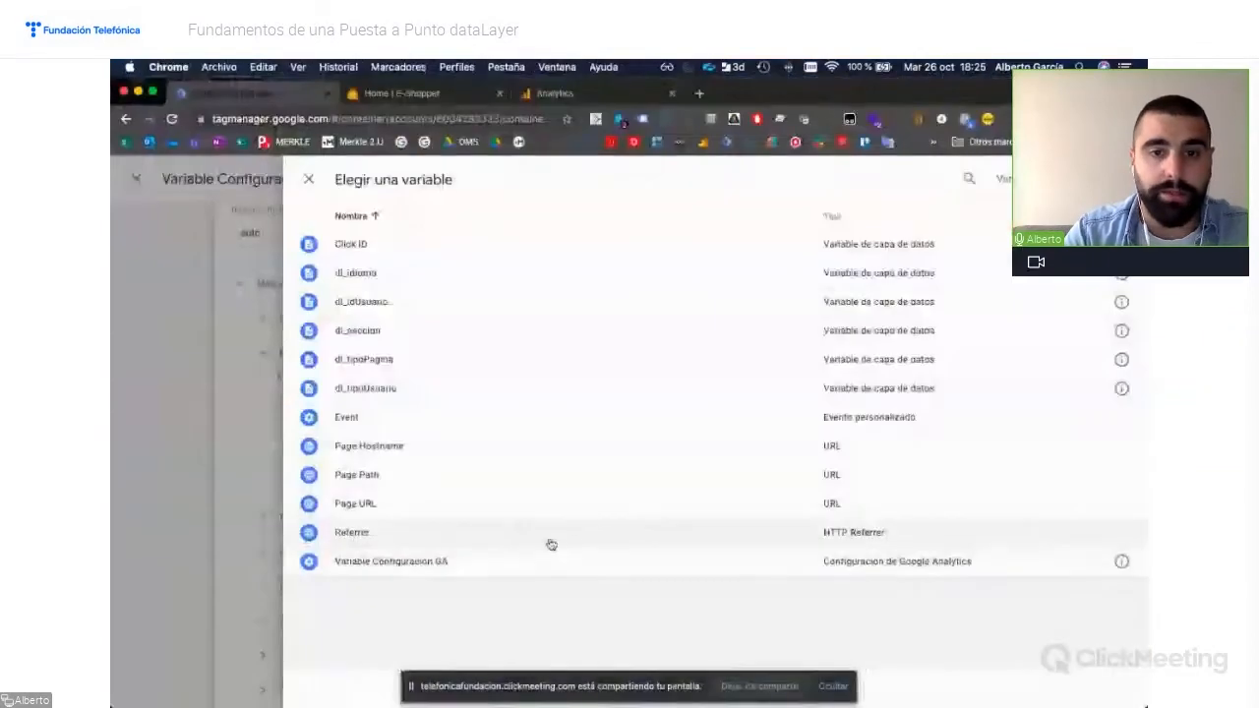
pyautogui.click(370, 362)
# Add a custom dimension with index 3 and value {{dl_seccion}}, checking the next dataLayer key in Sublime Text
pyautogui.click(520, 477)
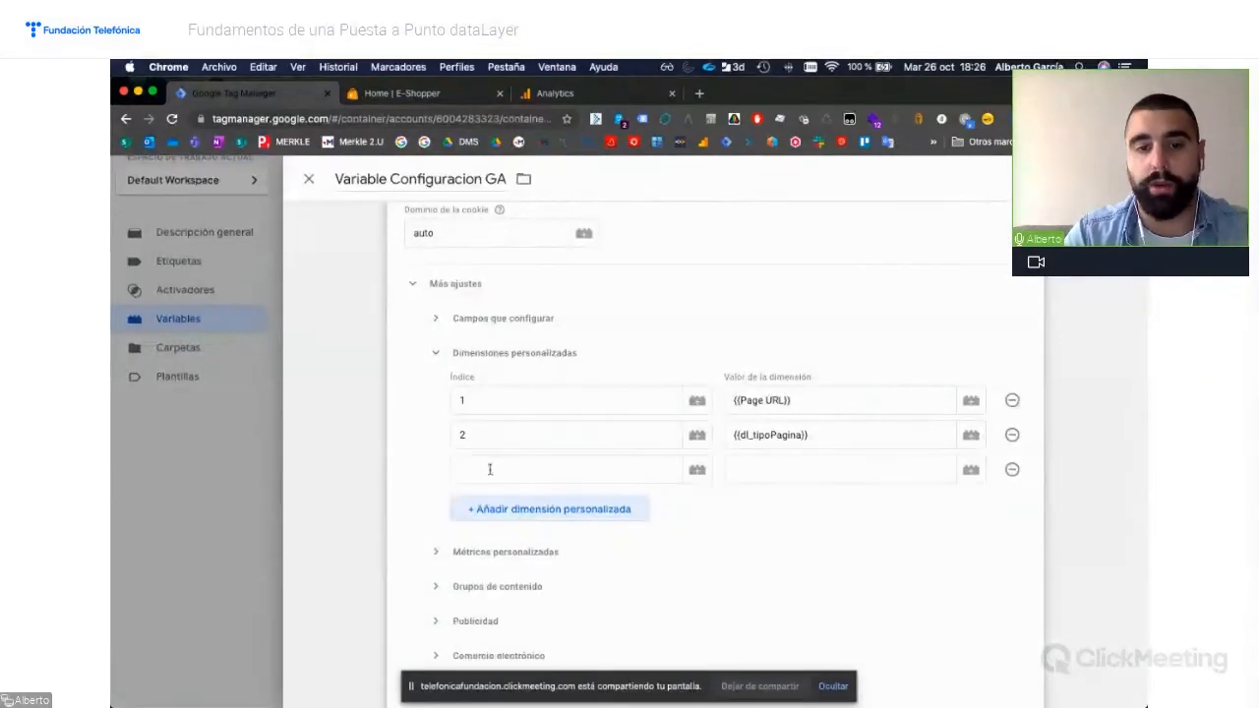
pyautogui.click(475, 467)
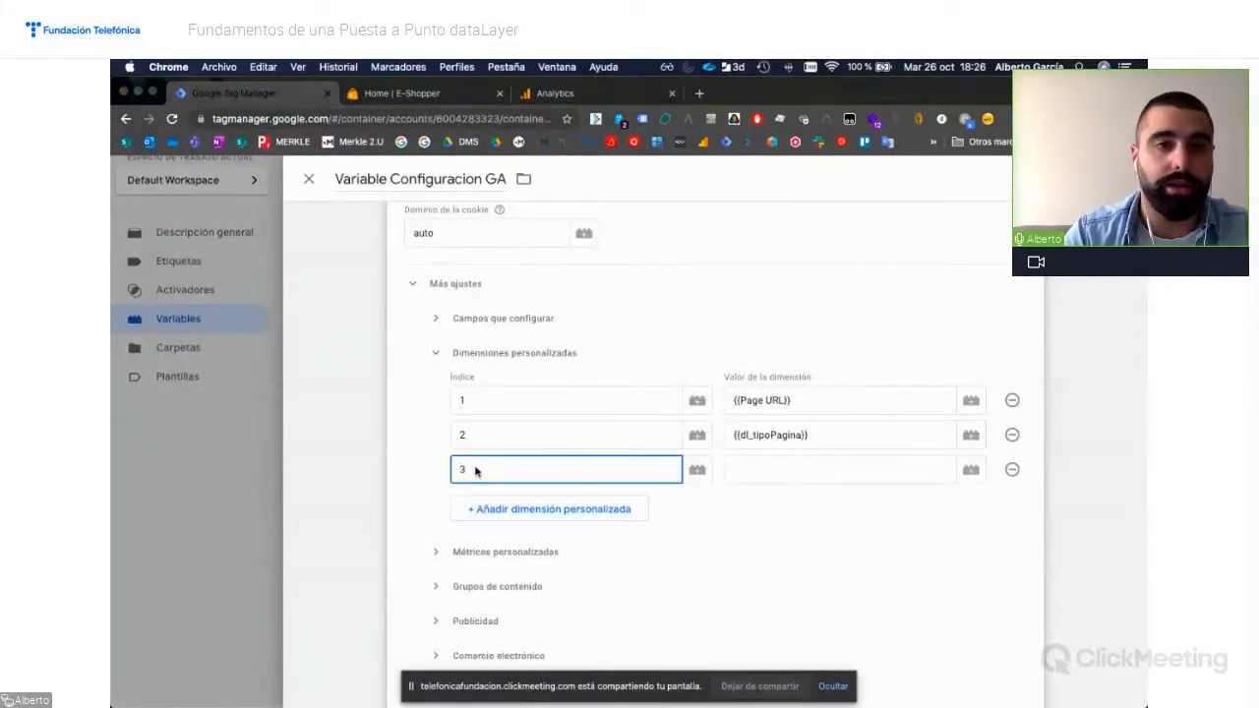
pyautogui.press('super+Tab')
pyautogui.press('super+Tab')
pyautogui.click(970, 470)
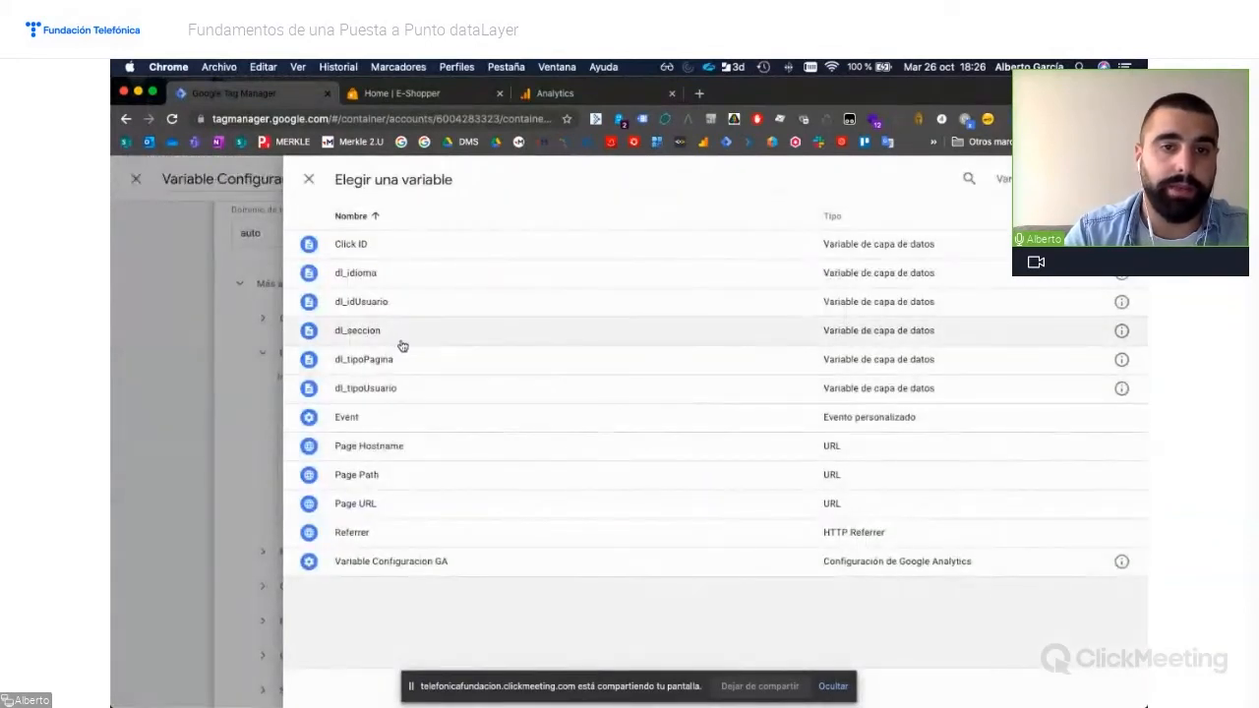
pyautogui.click(418, 334)
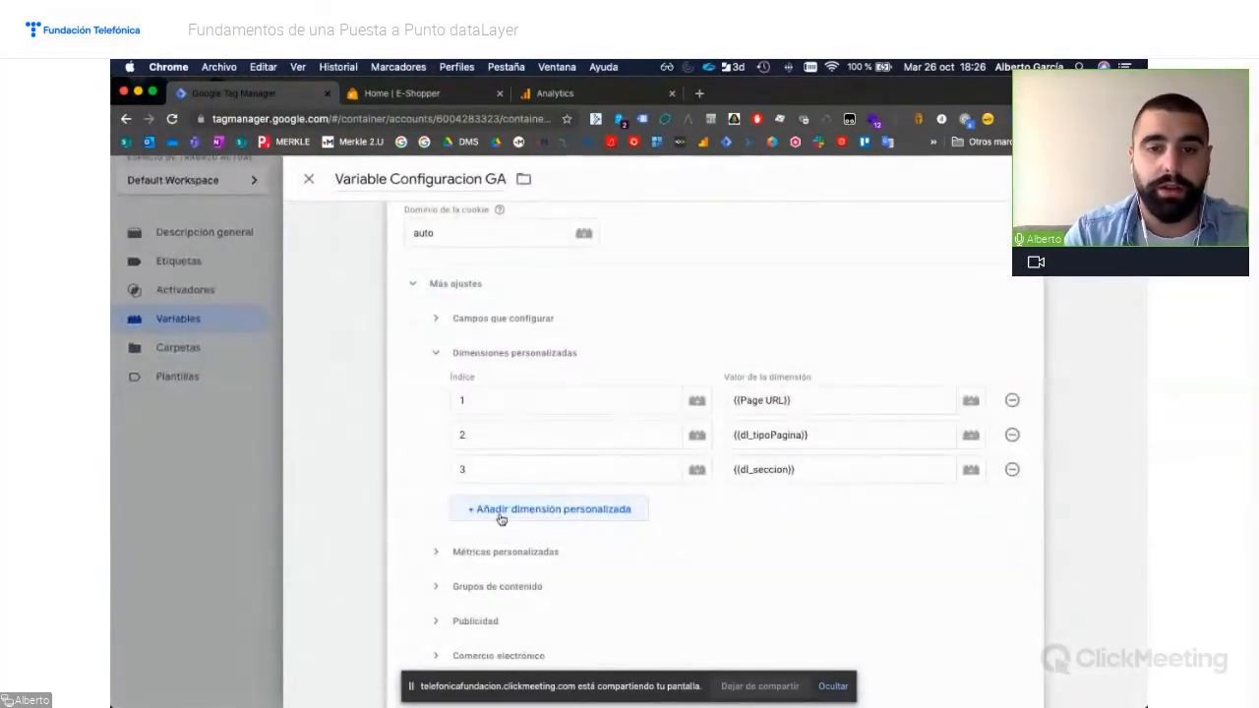
# Add a custom dimension with index 4 and value {{dl_tipoUsuario}}, checking the next dataLayer key in Sublime Text
pyautogui.click(500, 513)
pyautogui.write('4')
pyautogui.press('super+Tab')
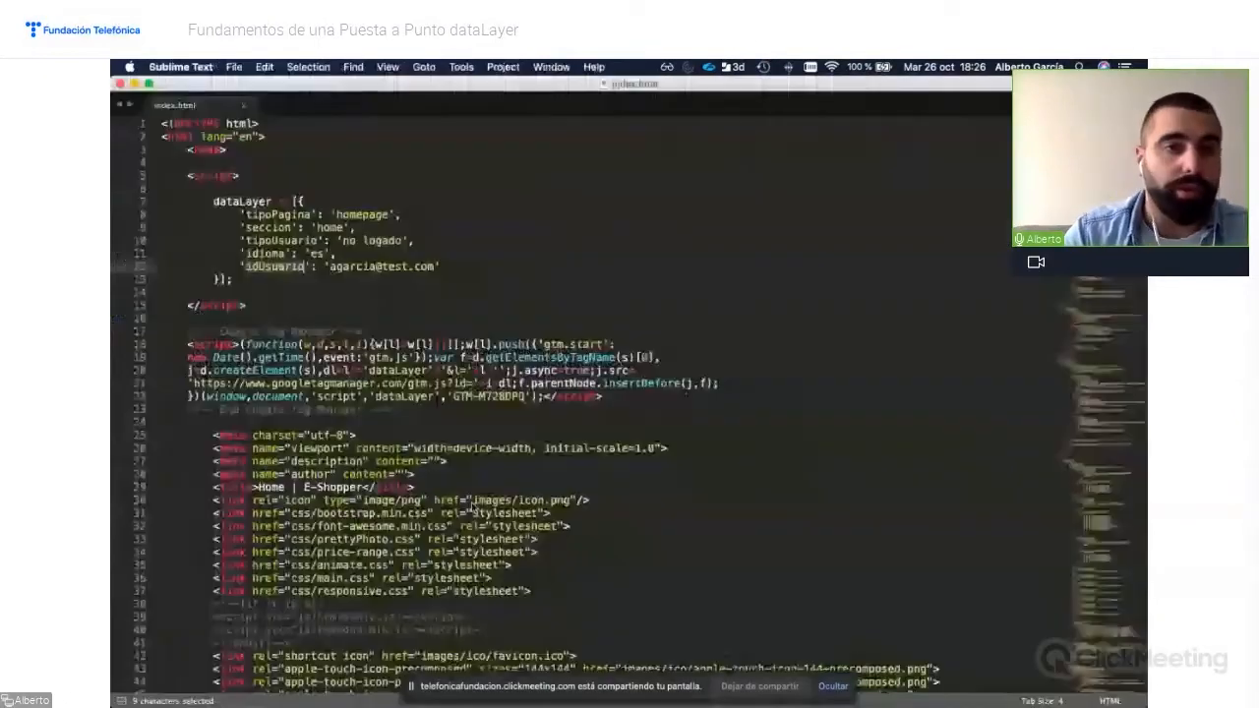
pyautogui.press('super+Tab')
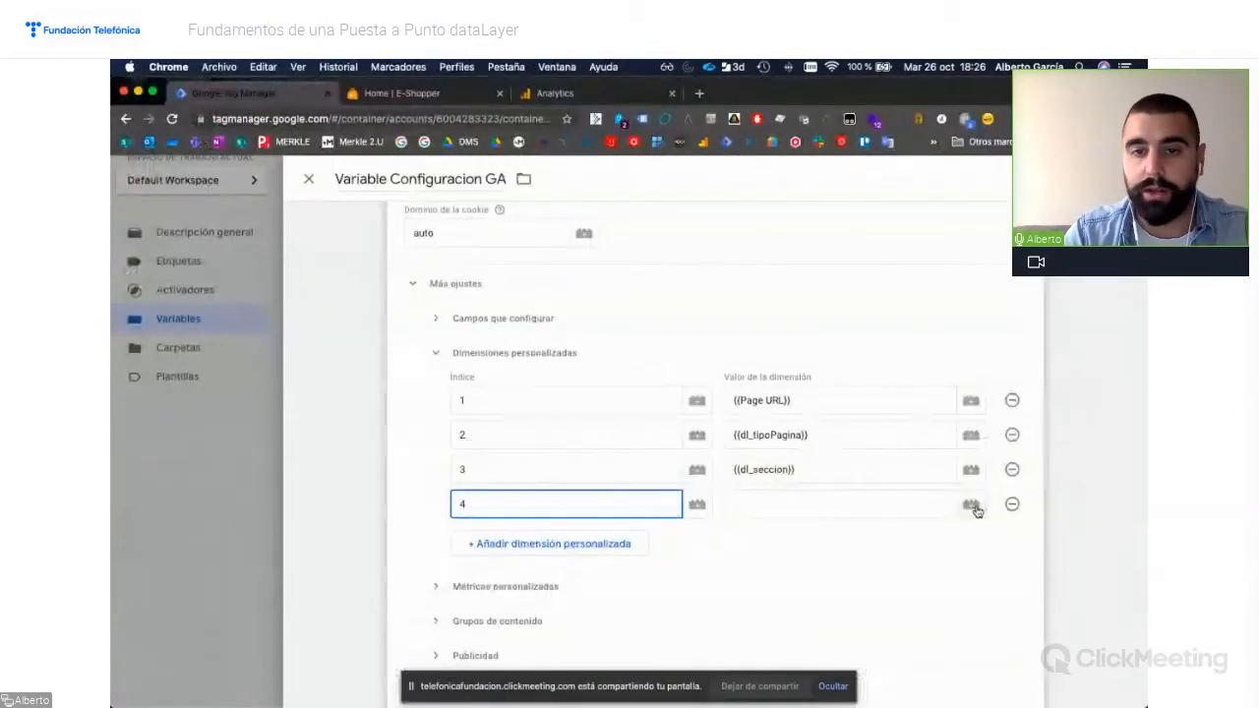
pyautogui.click(970, 507)
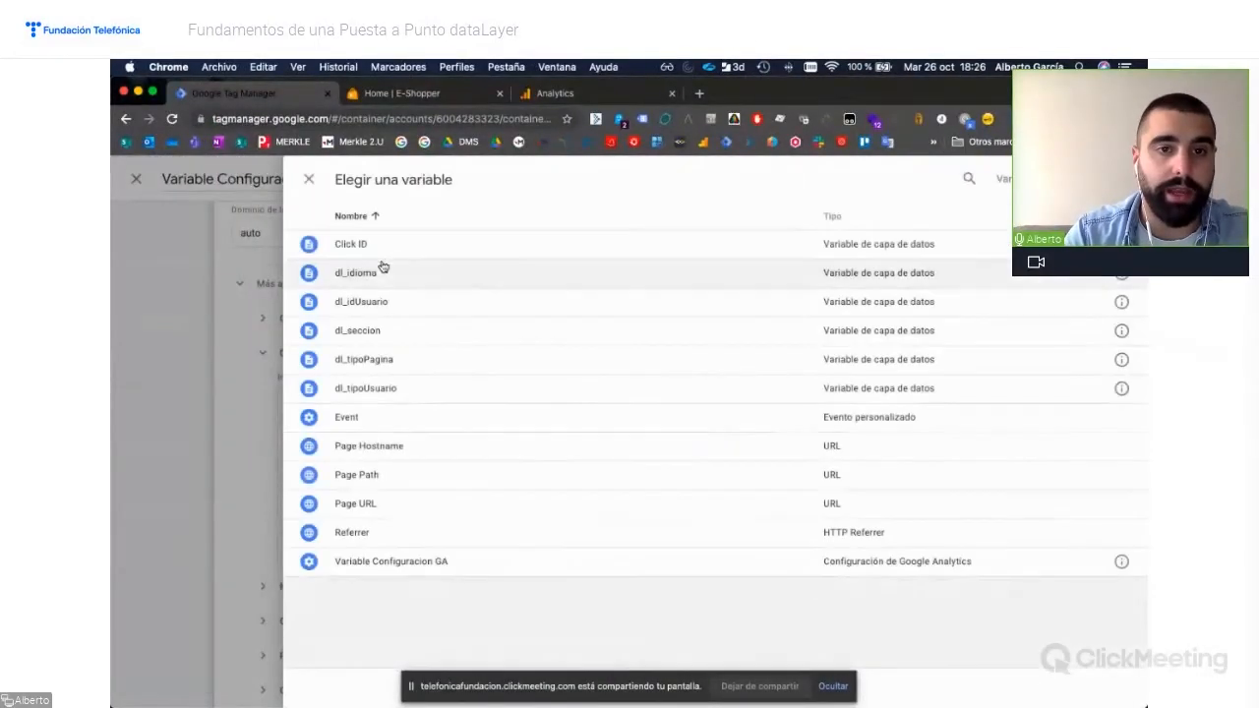
pyautogui.click(369, 388)
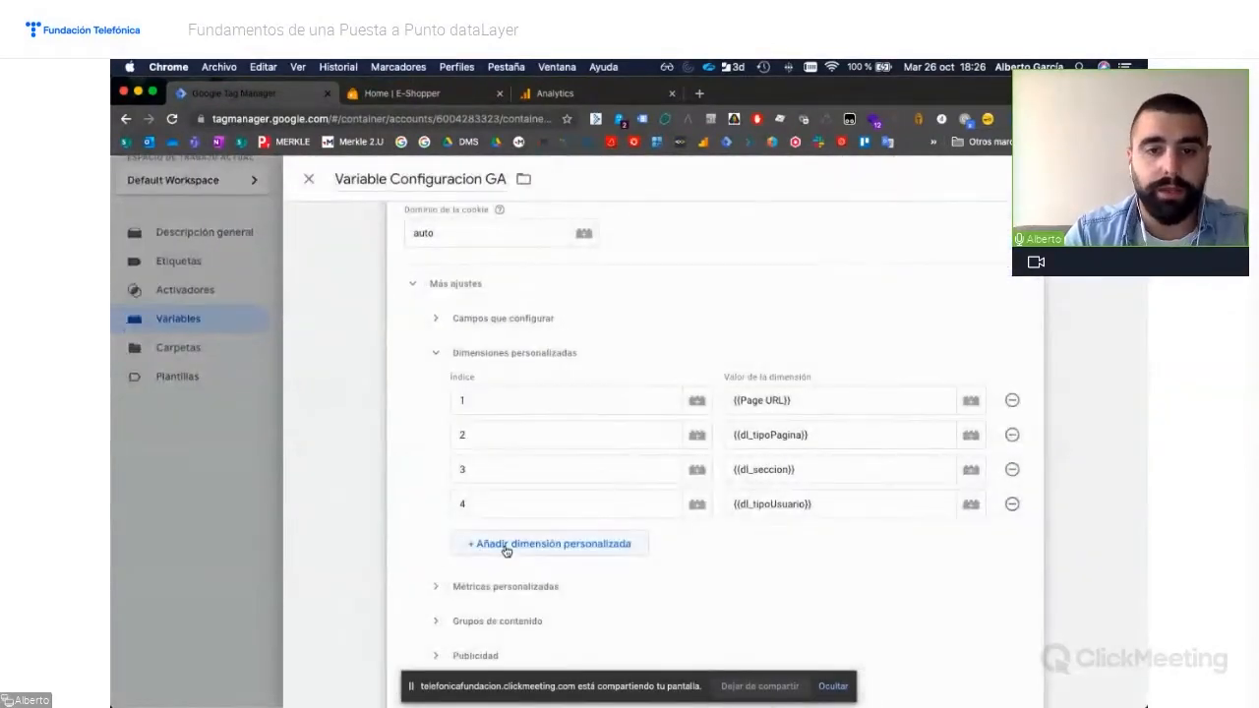
# Add a custom dimension with index 5 and value {{dl_idioma}}, checking the next dataLayer key in Sublime Text
pyautogui.click(505, 547)
pyautogui.click(479, 536)
pyautogui.write('5')
pyautogui.press('super+Tab')
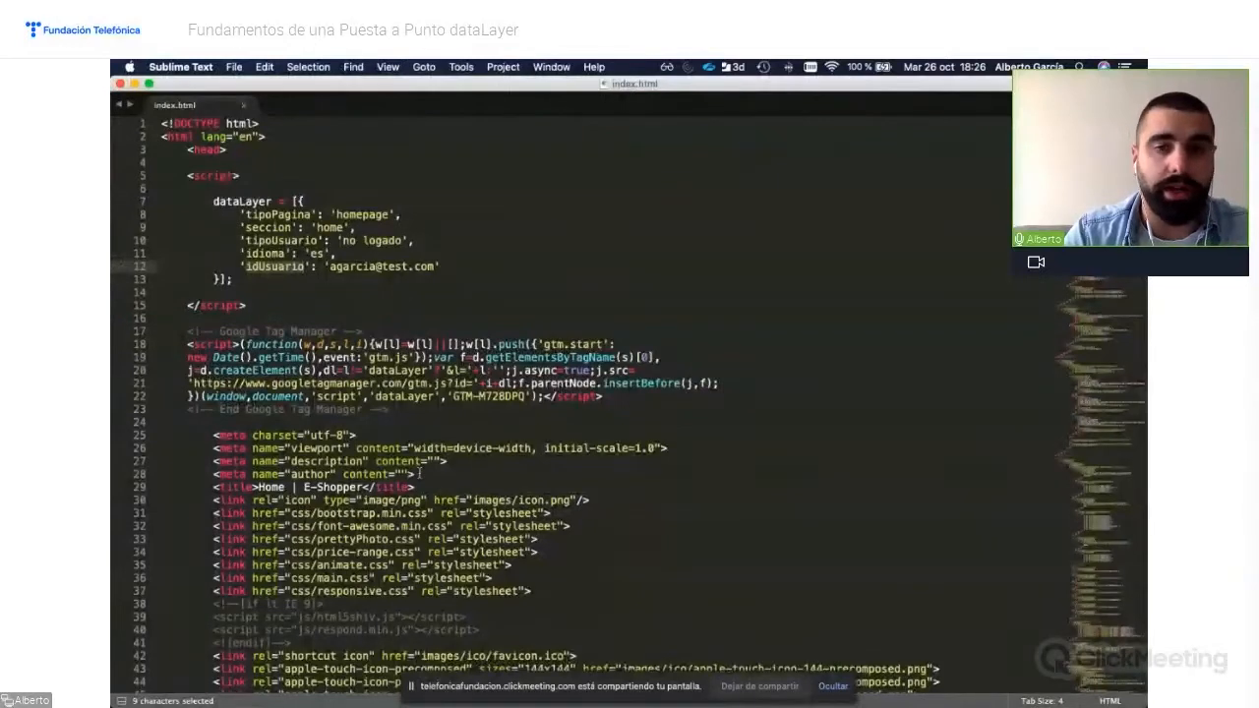
pyautogui.press('super+Tab')
pyautogui.click(971, 541)
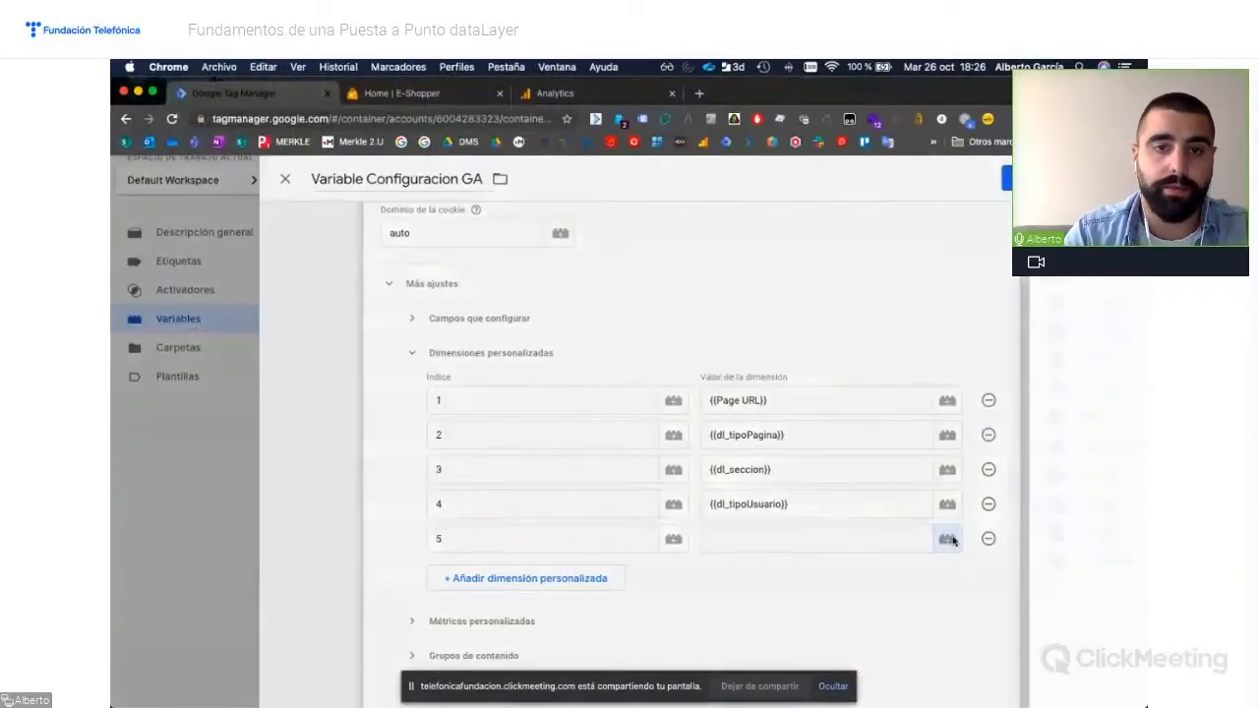
pyautogui.click(363, 275)
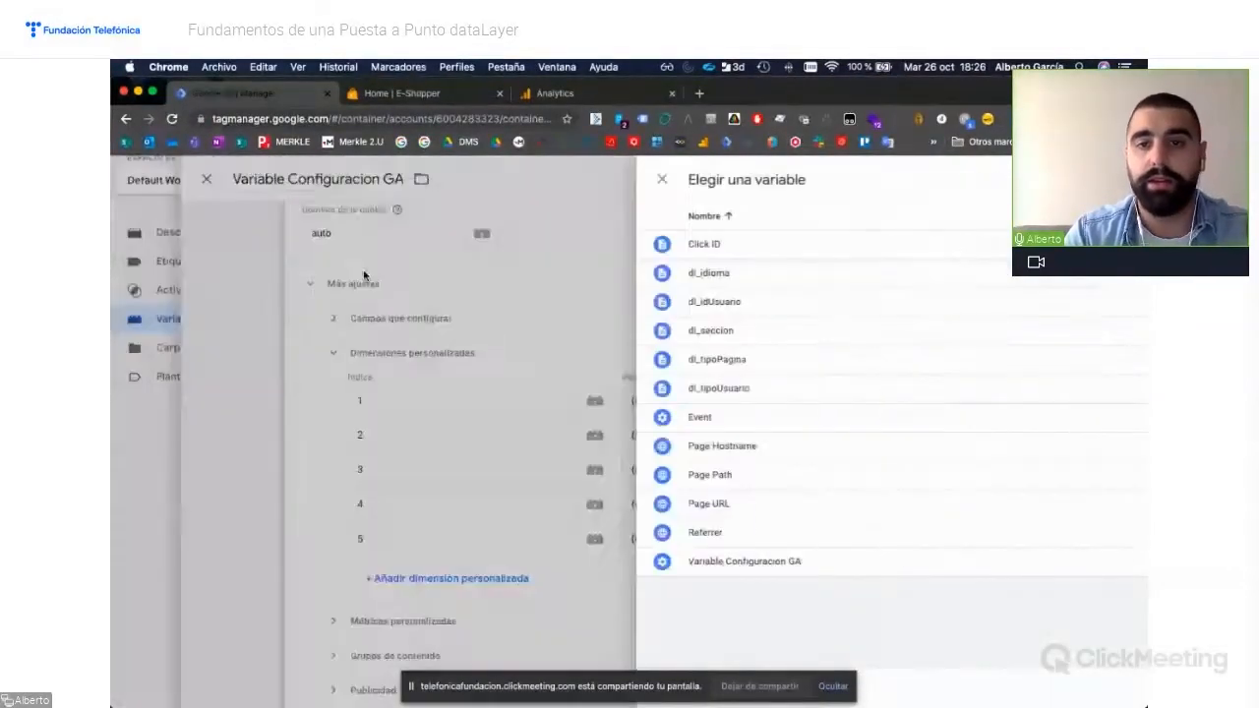
# Add a custom dimension with index 6 and value {{dl_idUsuario}} after checking the dataLayer in Sublime Text, and save Variable Configuracion GA
pyautogui.click(478, 579)
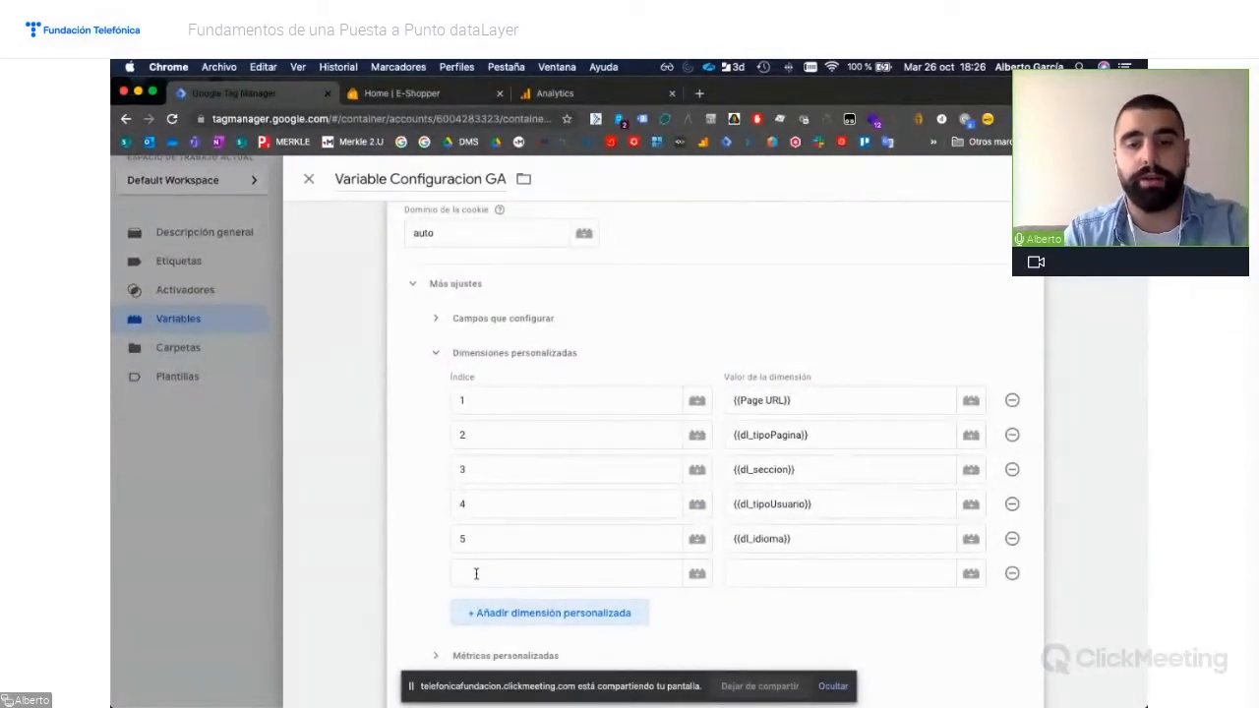
pyautogui.click(476, 573)
pyautogui.write('6')
pyautogui.press('super+Tab')
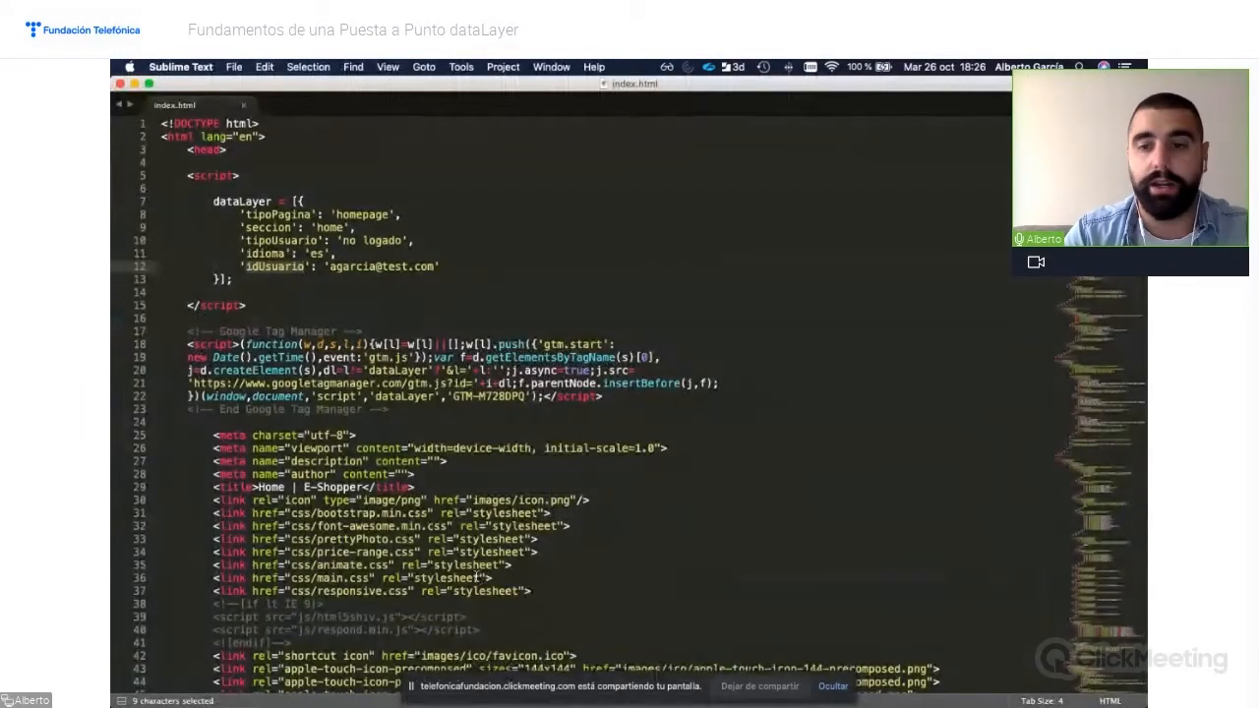
pyautogui.press('super+Tab')
pyautogui.click(969, 575)
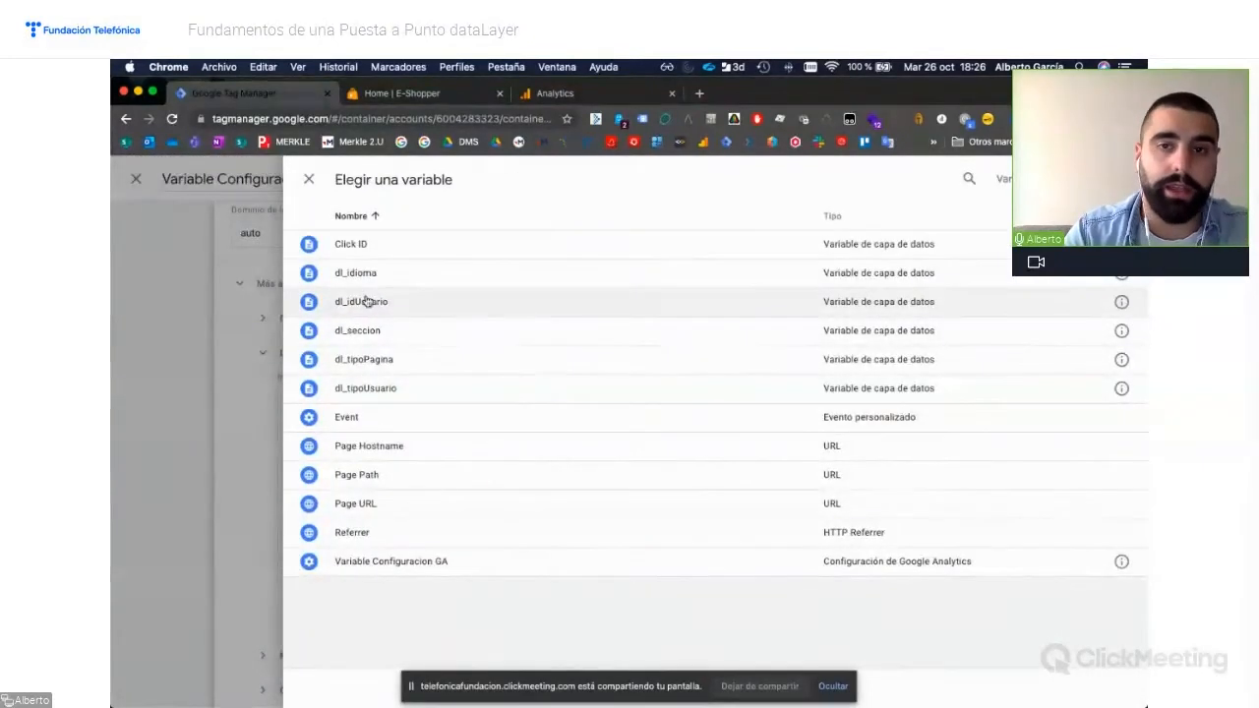
pyautogui.click(366, 301)
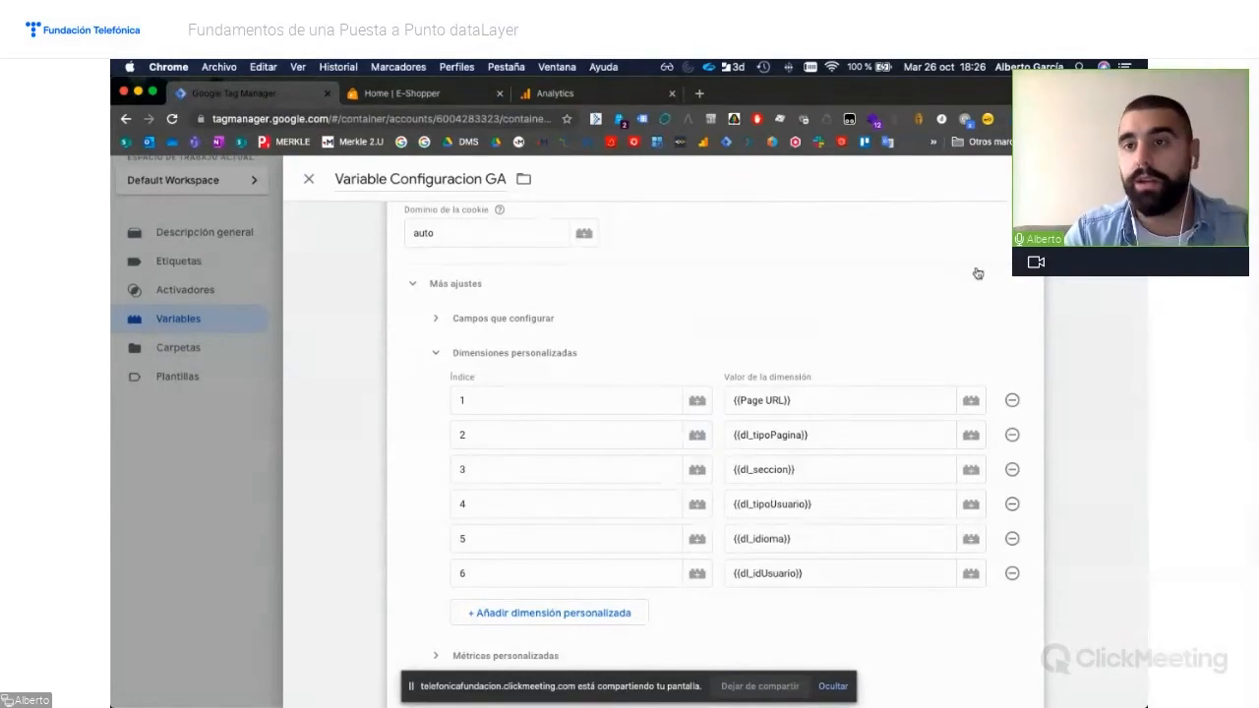
pyautogui.click(1074, 179)
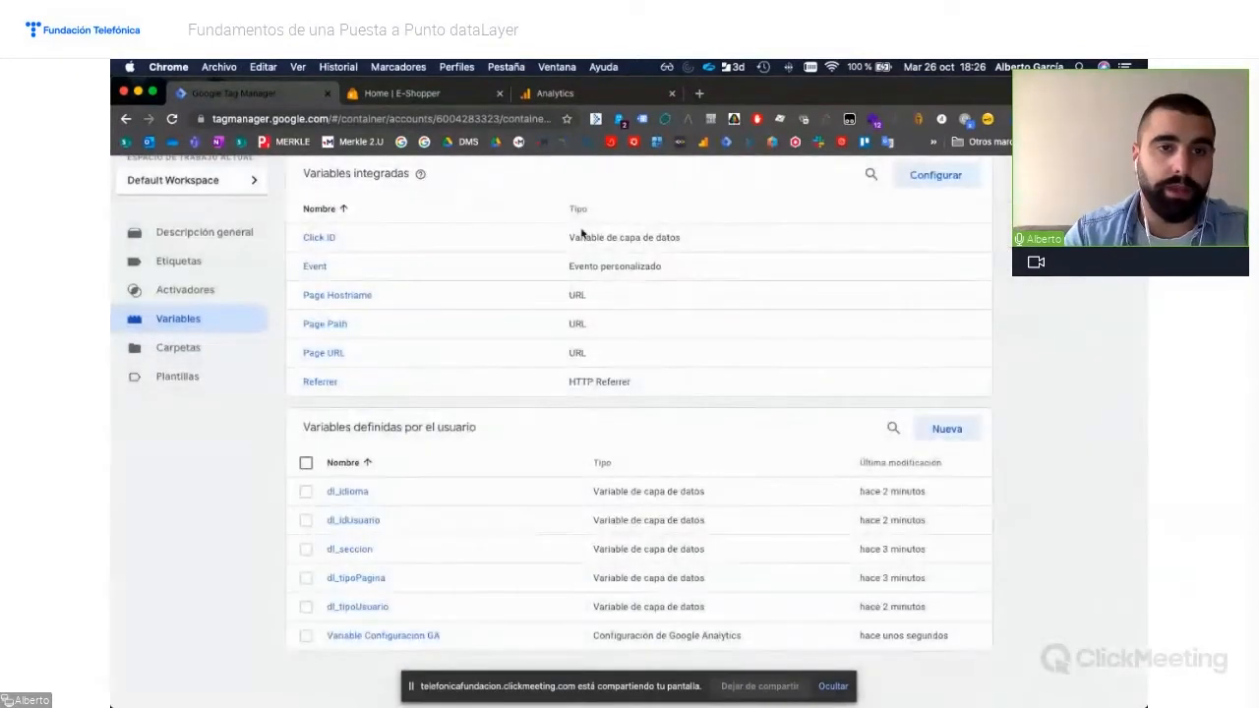
# View the Tag Manager tags, switch to Google Analytics, and open the eShopper property's custom dimensions in the administration settings
pyautogui.click(227, 270)
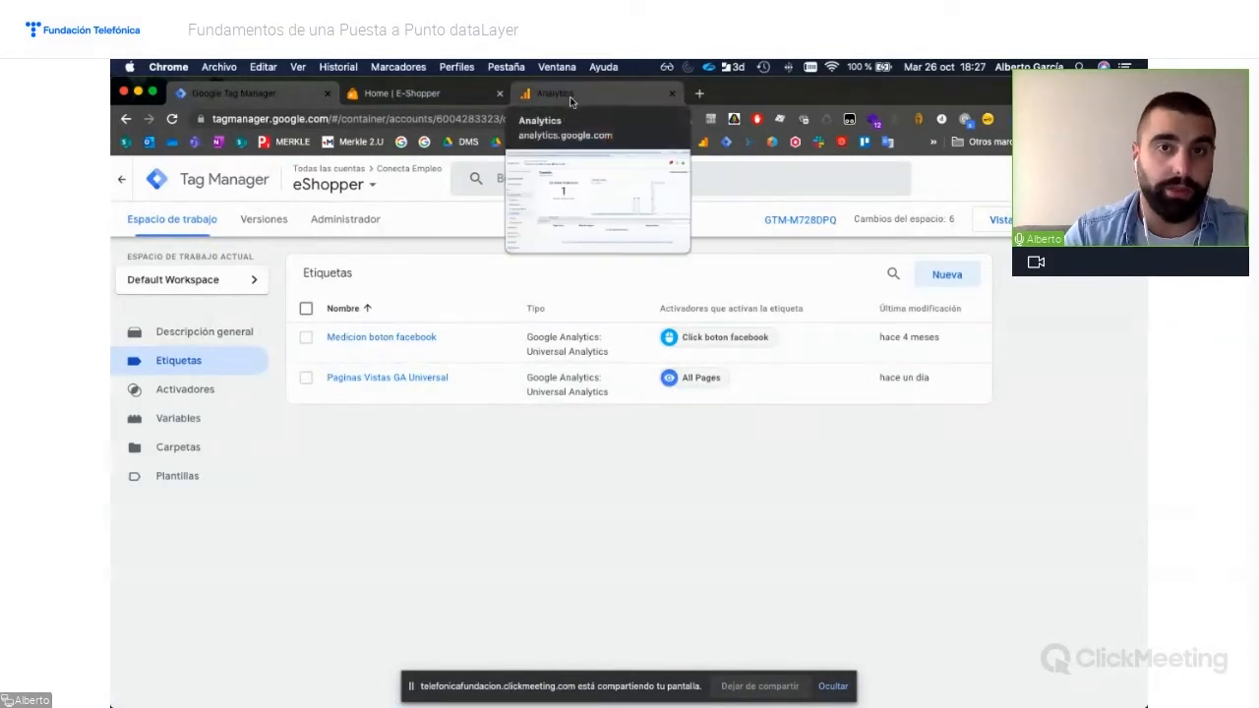
pyautogui.click(595, 95)
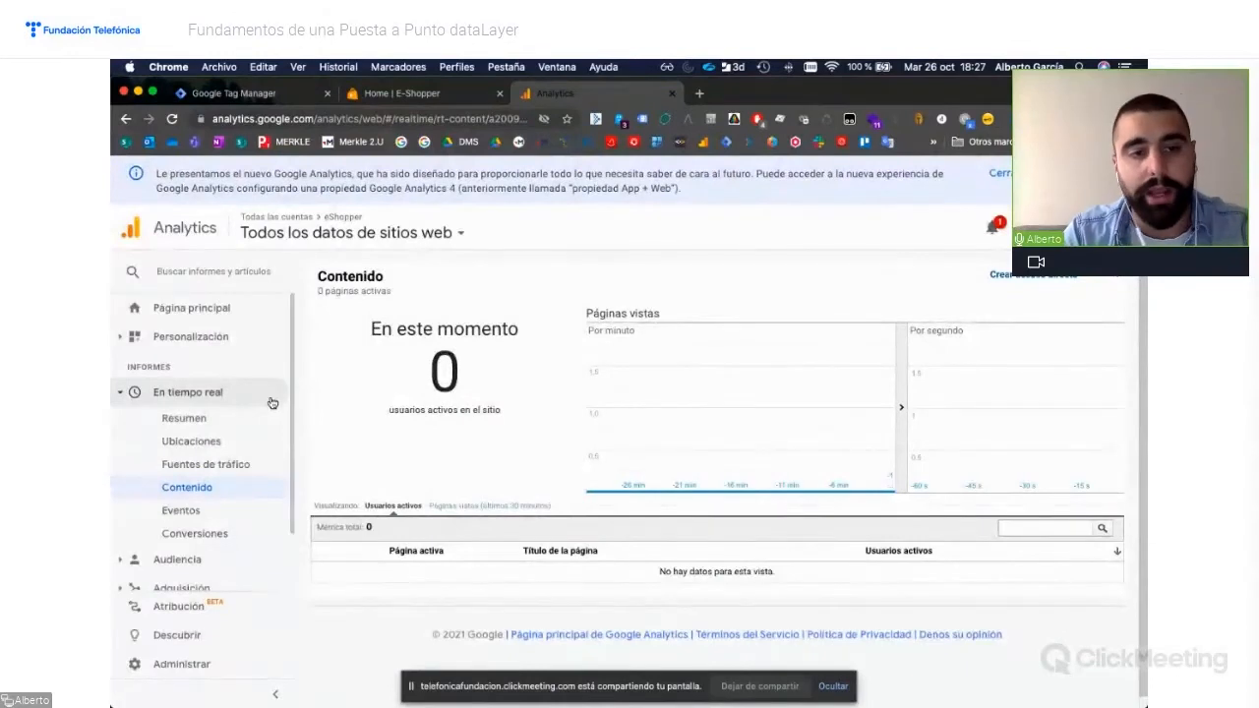
pyautogui.scroll(-1, 219, 416)
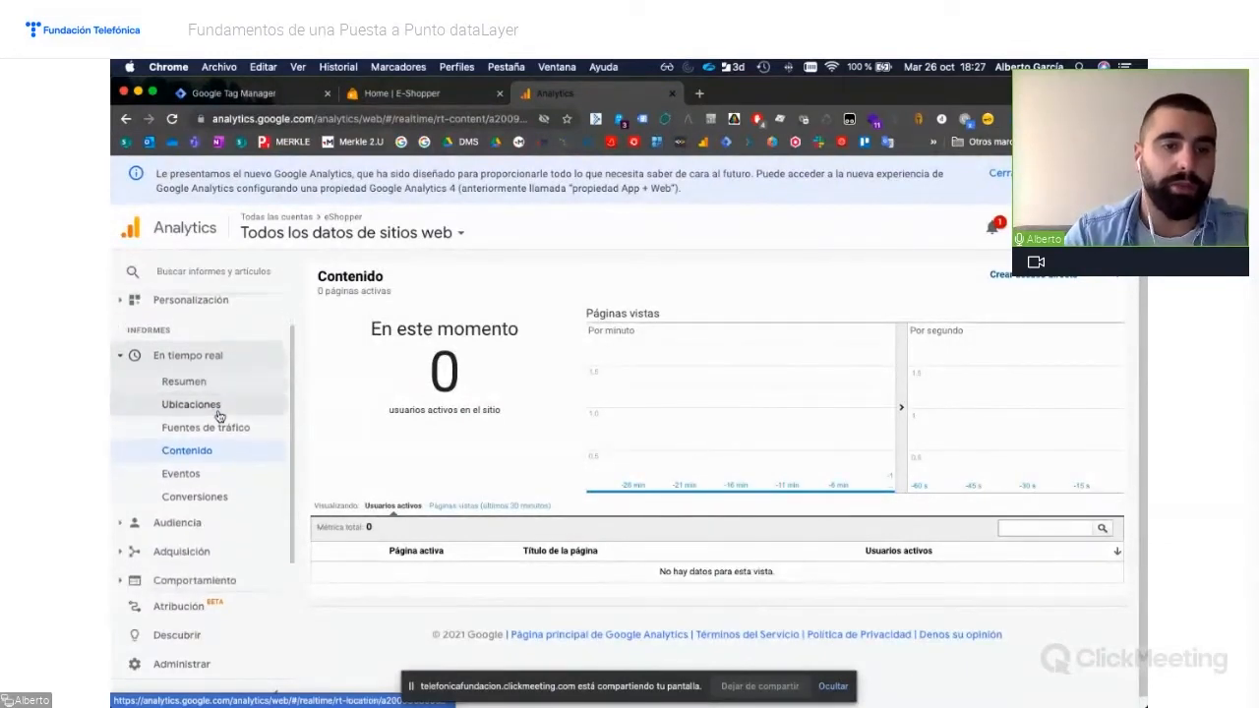
pyautogui.scroll(-1, 219, 416)
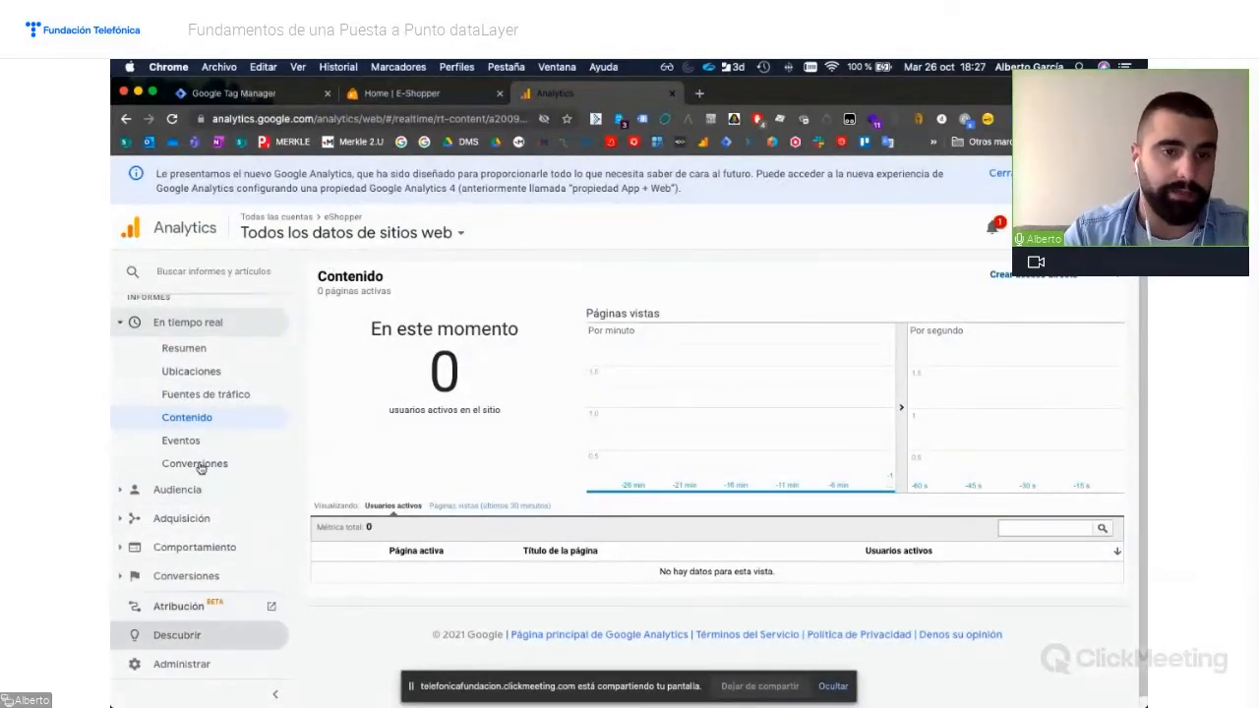
pyautogui.click(187, 666)
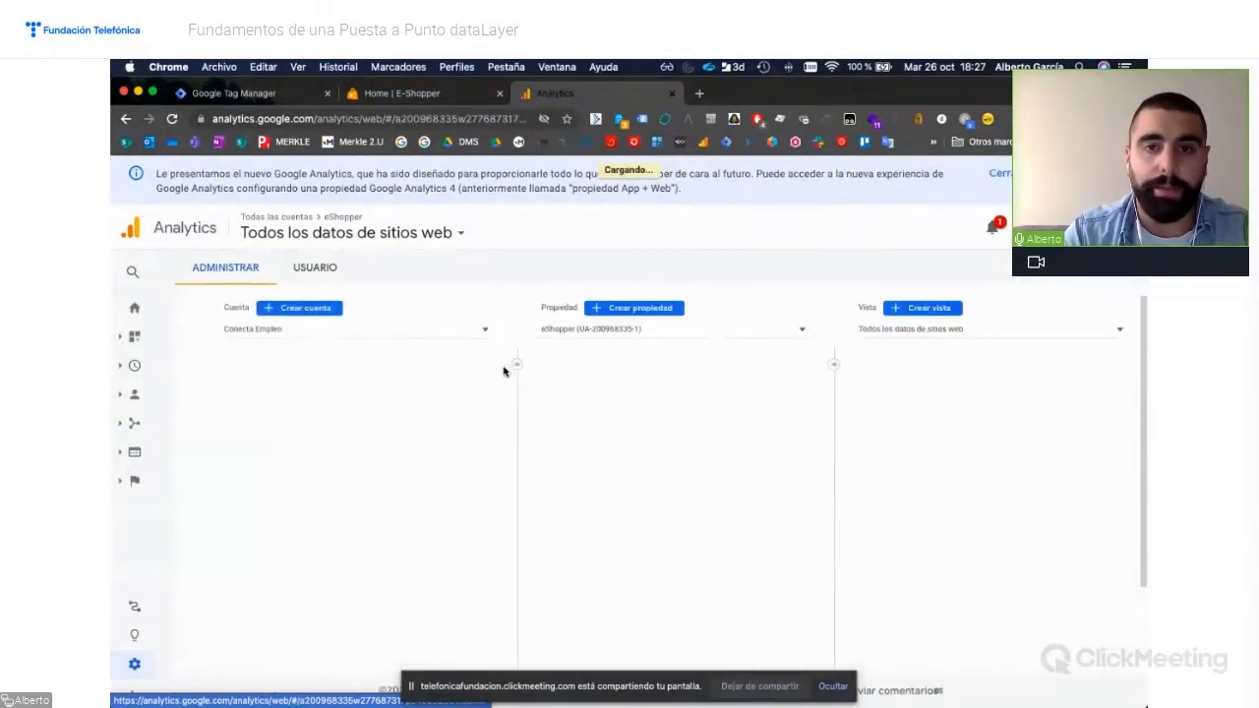
pyautogui.scroll(-3, 688, 480)
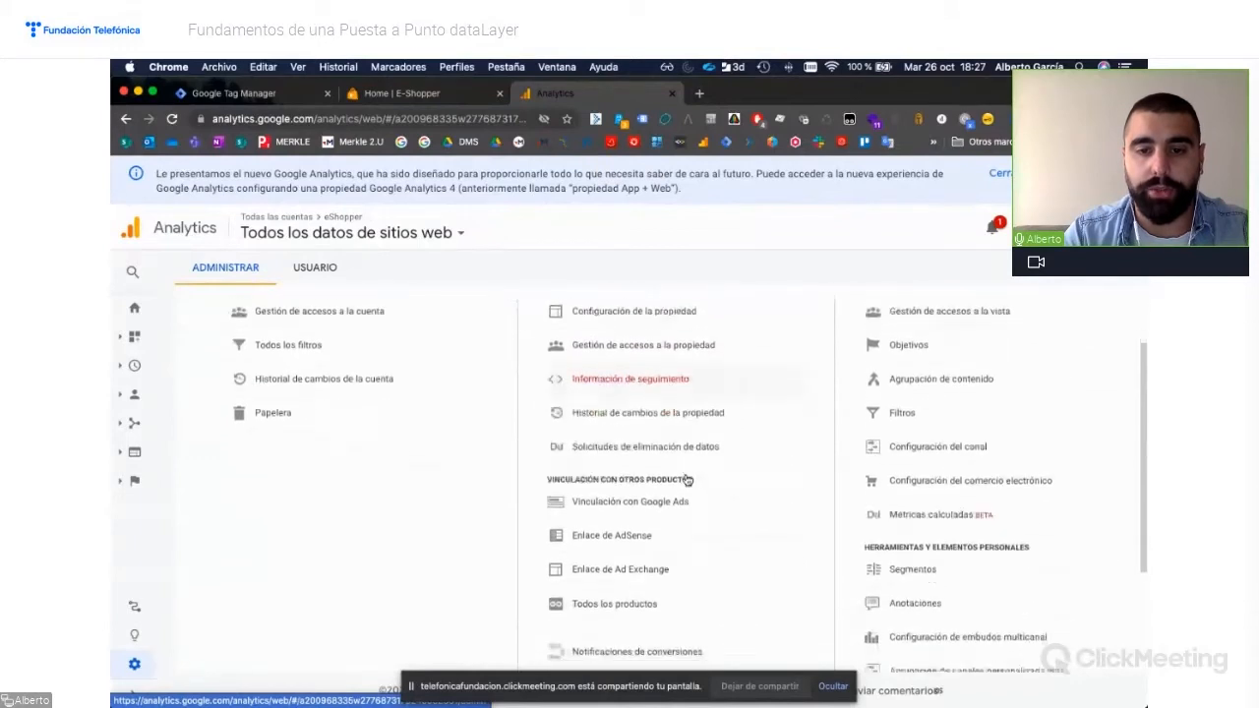
pyautogui.scroll(-2, 688, 480)
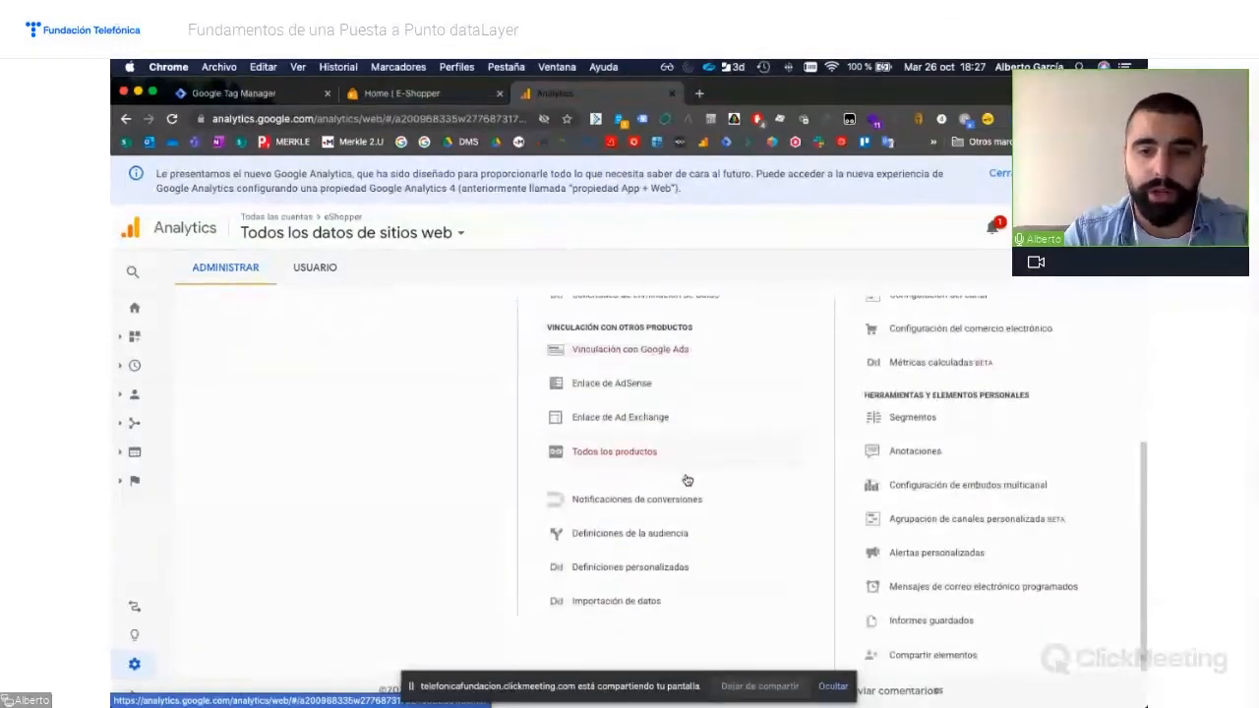
pyautogui.click(615, 568)
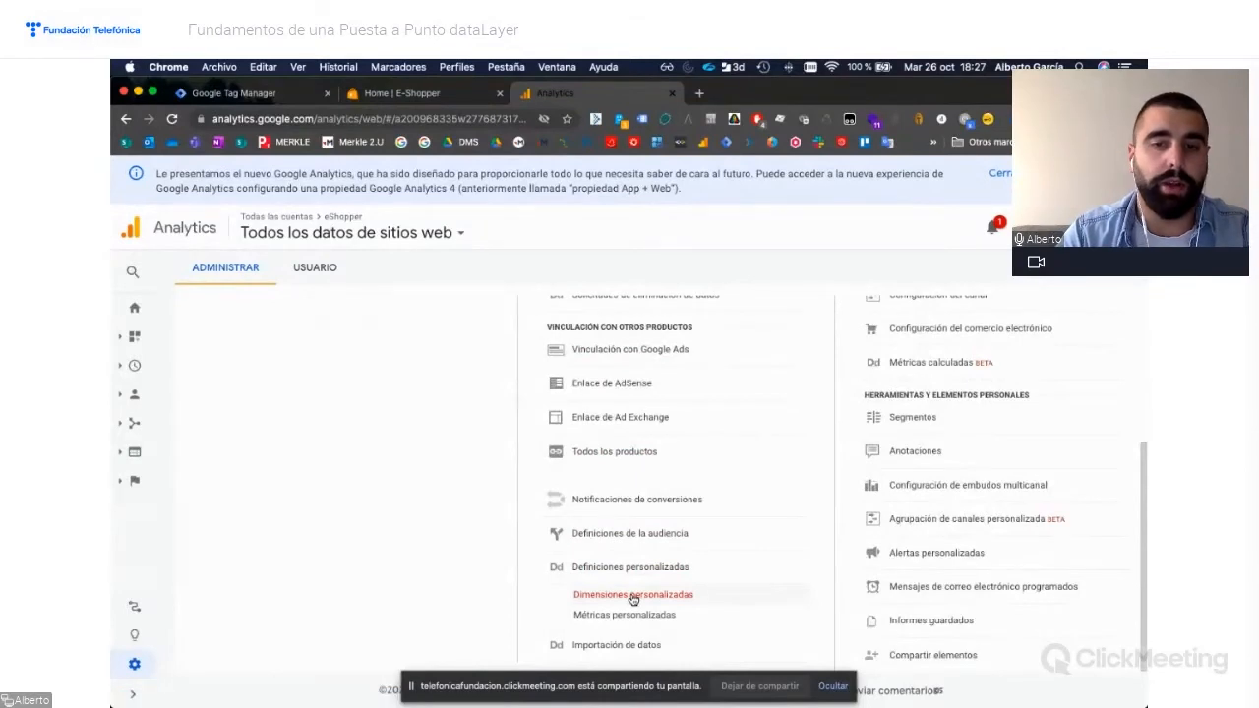
pyautogui.click(632, 596)
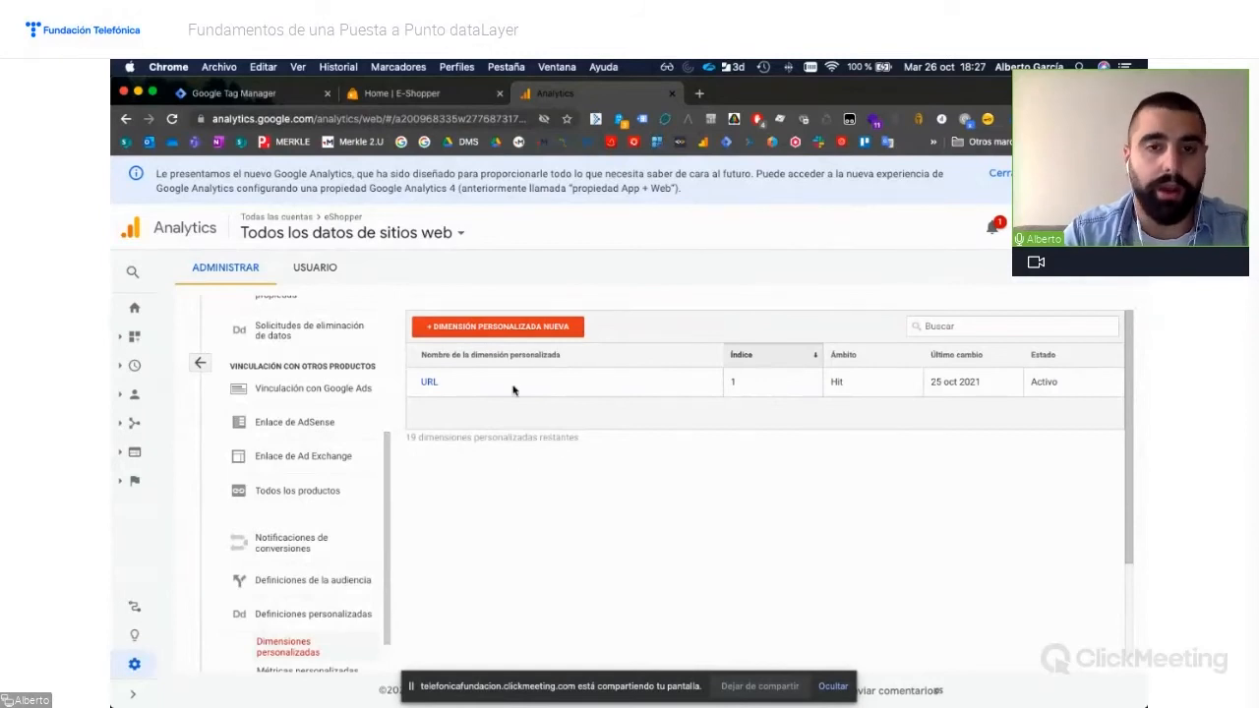
# Create an active custom dimension named tipoPagina with scope Hit, copying the name from the dataLayer in Sublime Text
pyautogui.click(497, 328)
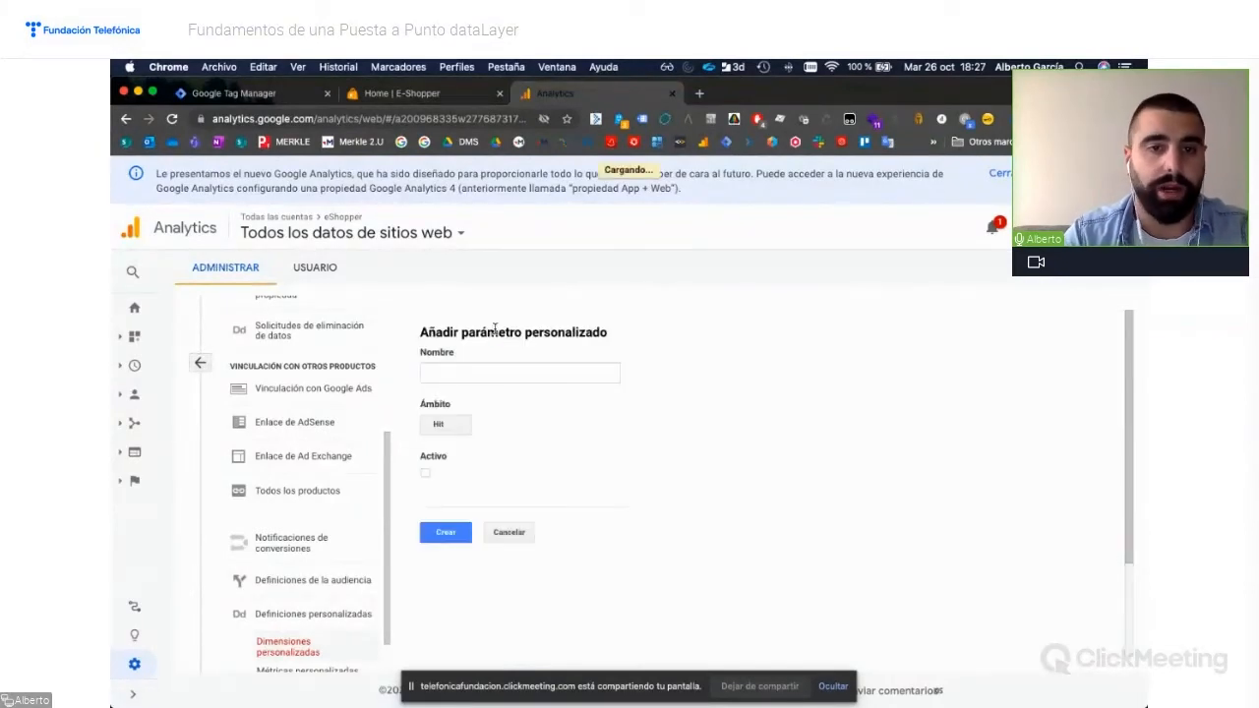
pyautogui.click(480, 373)
pyautogui.press('super+Tab')
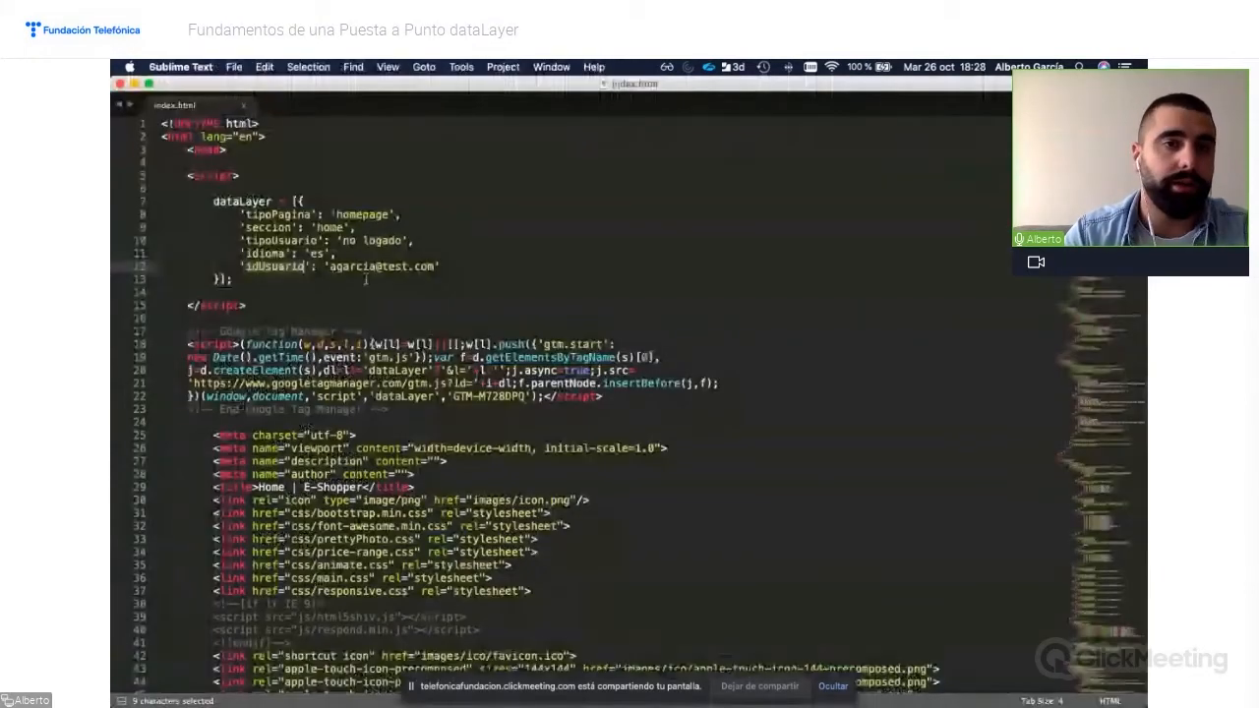
pyautogui.doubleClick(277, 215)
pyautogui.press('super+c')
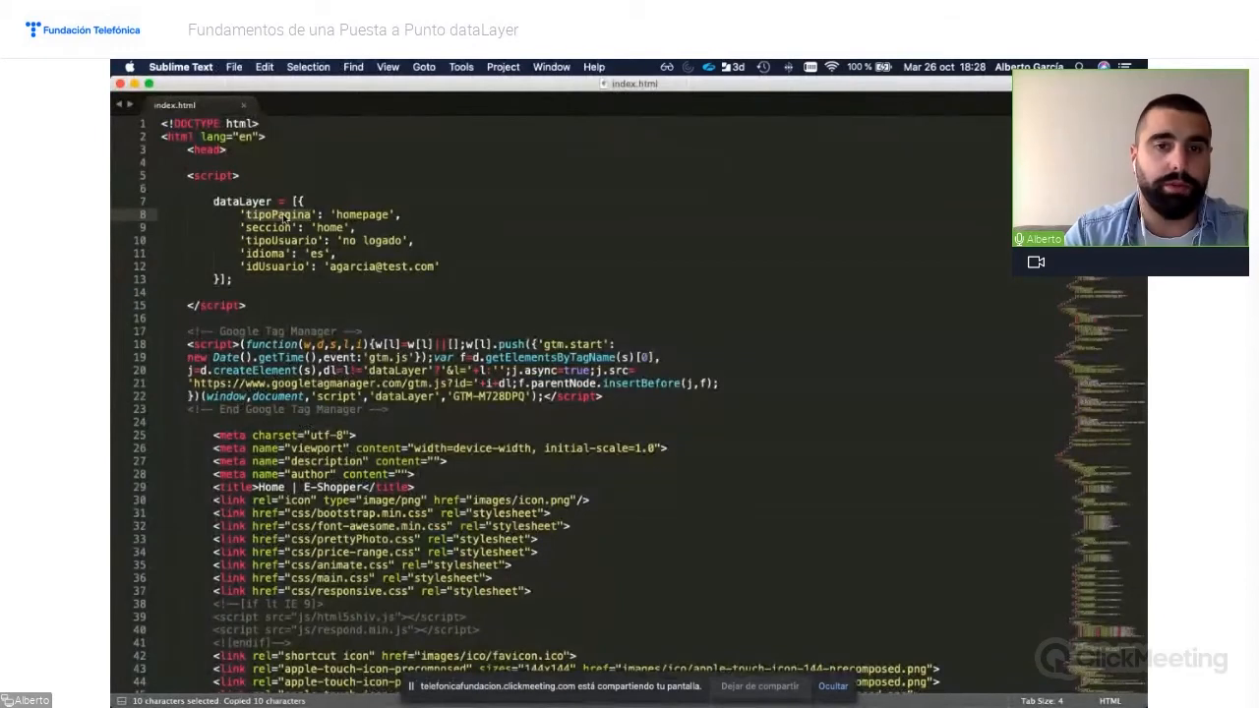
pyautogui.press('super+Tab')
pyautogui.press('super+v')
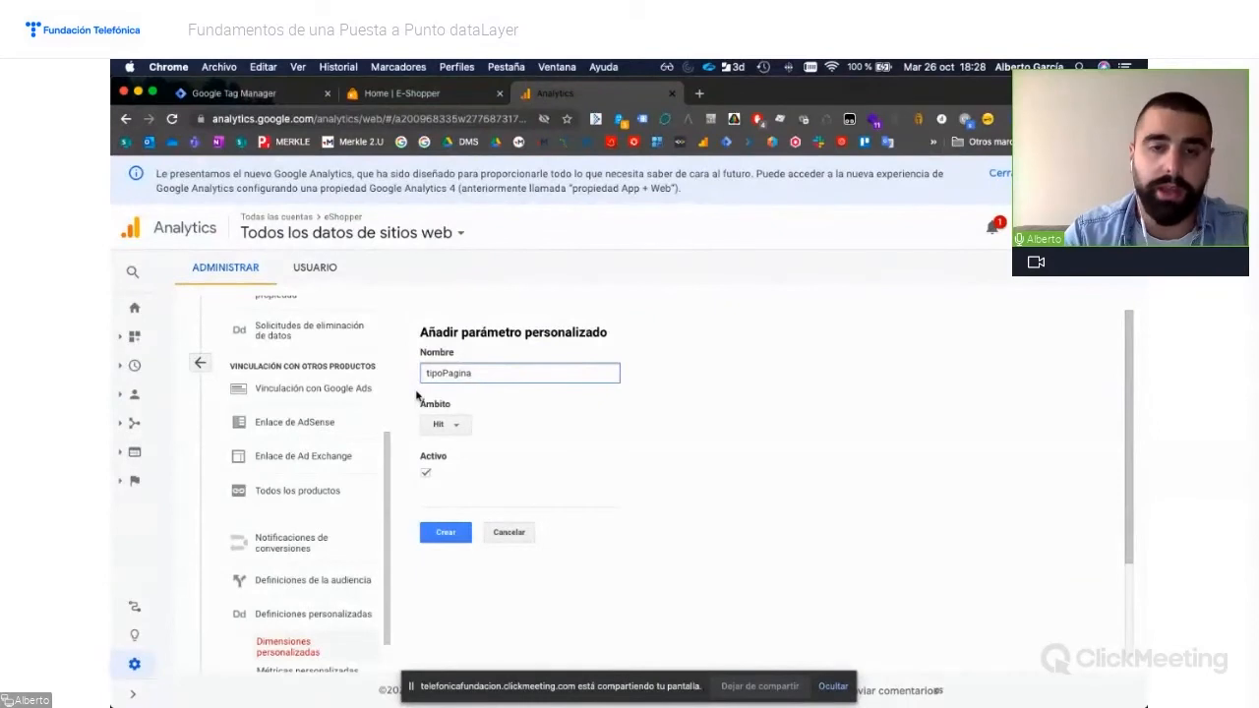
pyautogui.click(446, 536)
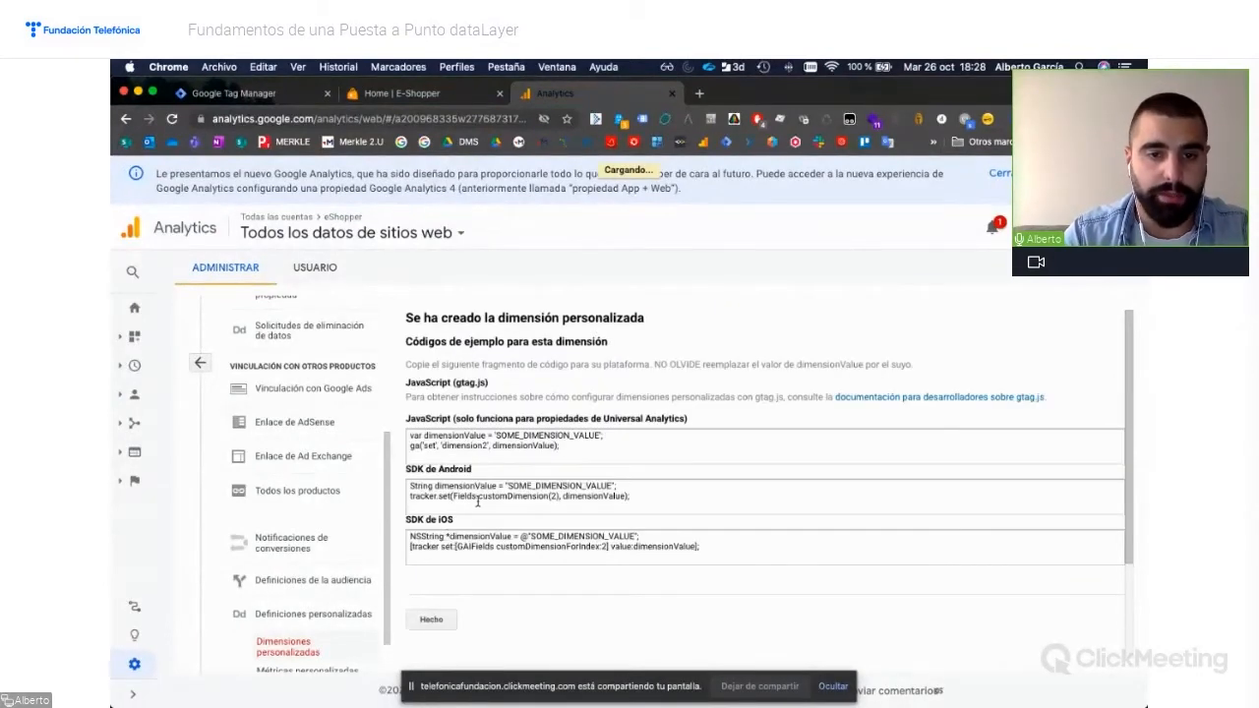
# Finish the tipoPagina dimension and create an active Hit-scope custom dimension named seccion, copying the name from the dataLayer in Sublime Text
pyautogui.click(432, 621)
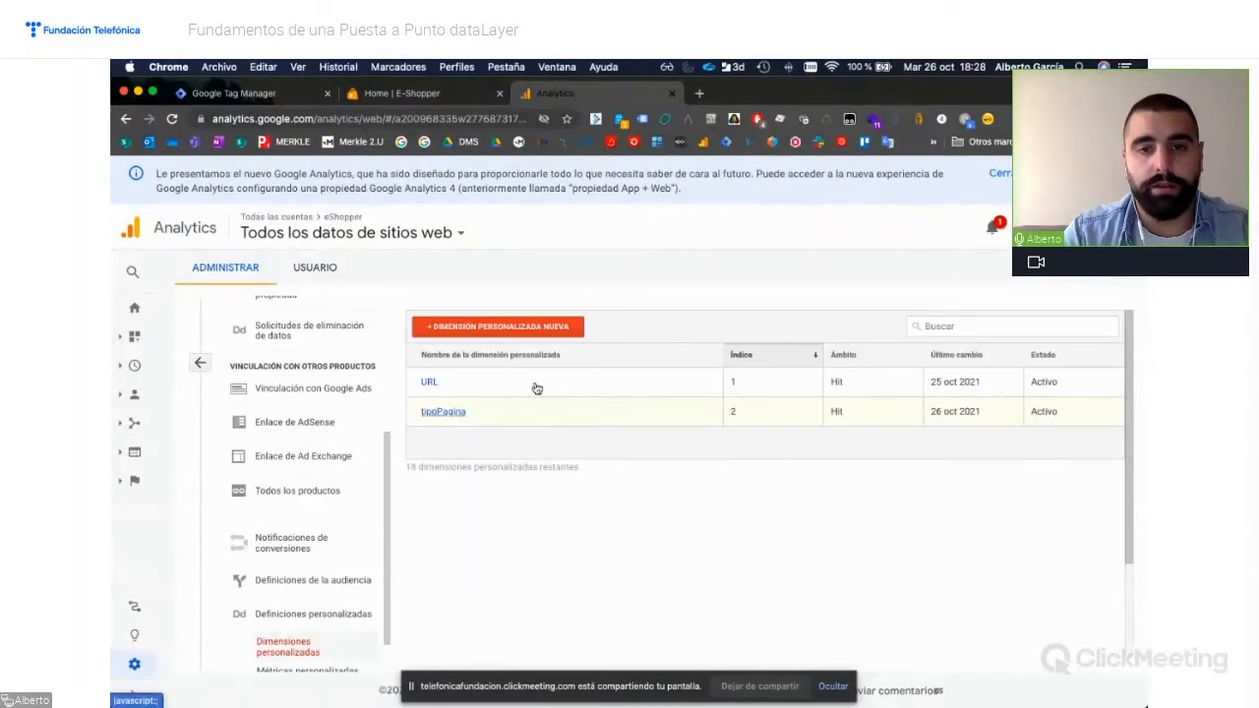
pyautogui.click(459, 329)
pyautogui.click(459, 371)
pyautogui.press('super+Tab')
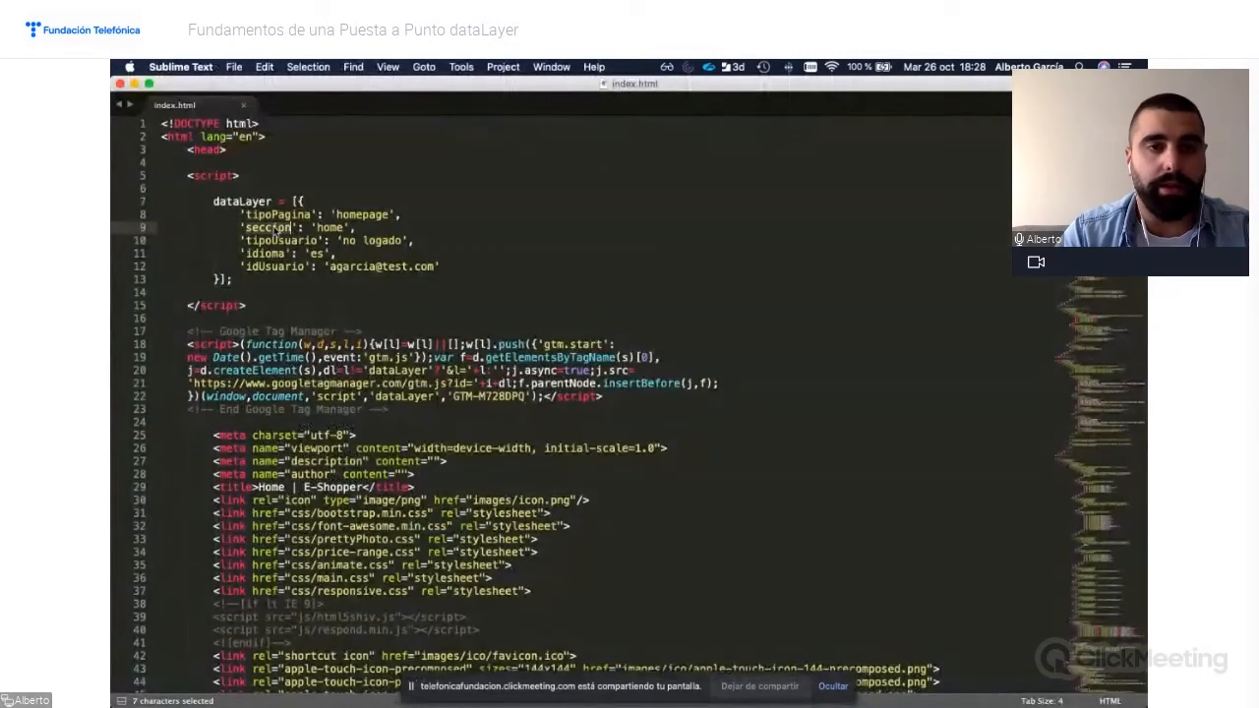
pyautogui.press('super+Tab')
pyautogui.press('super+v')
pyautogui.click(448, 532)
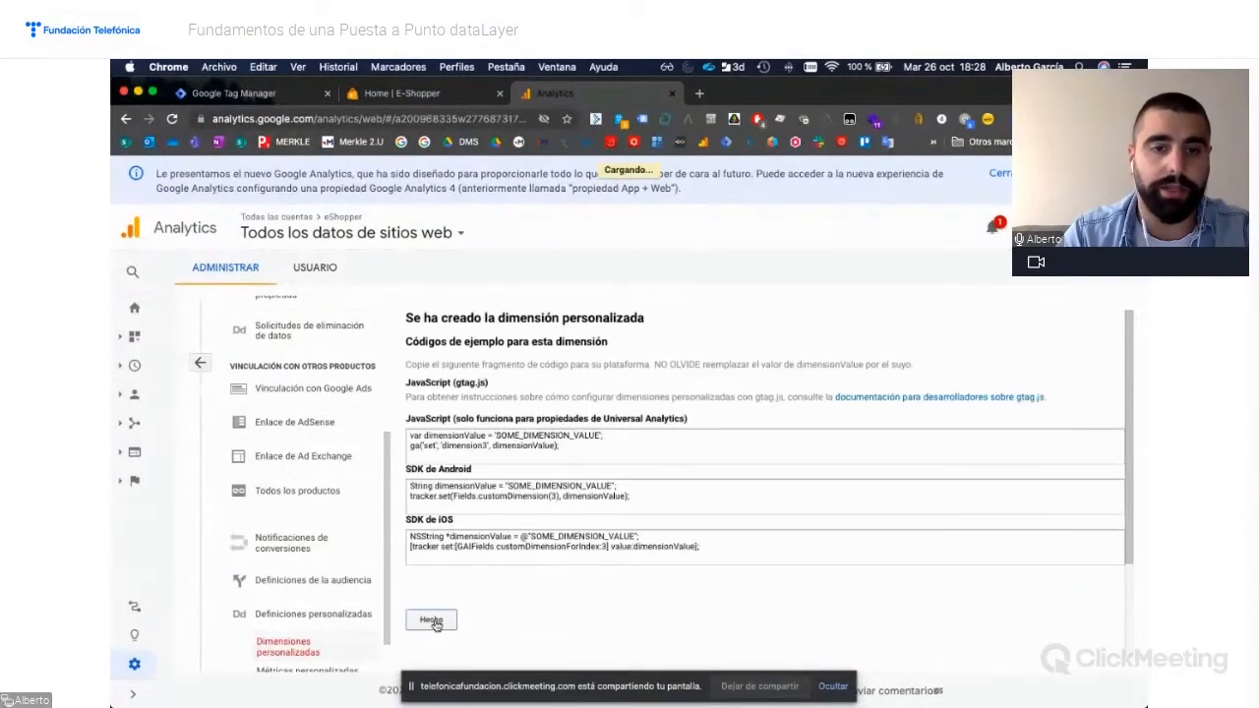
pyautogui.click(433, 621)
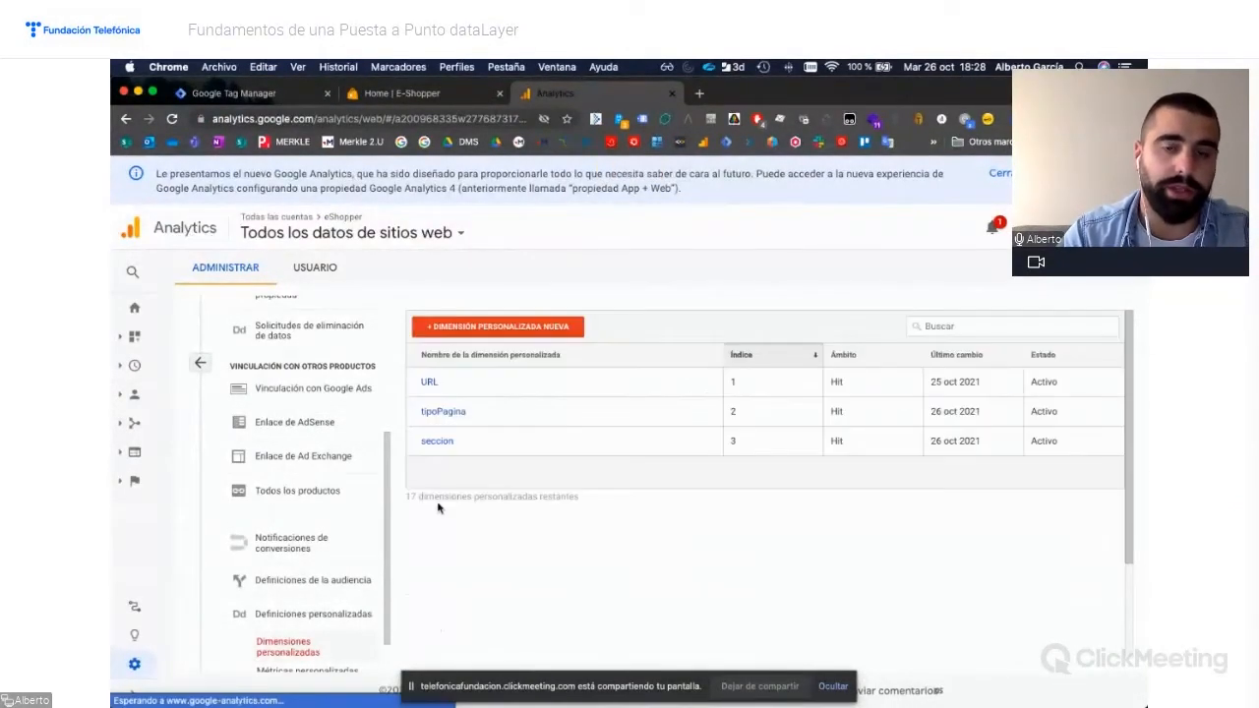
# Copy tipoUsuario from the dataLayer in Sublime Text and create an active custom dimension with that name and scope Hit in Analytics
pyautogui.press('super+Tab')
pyautogui.doubleClick(283, 240)
pyautogui.press('super+c')
pyautogui.press('super+Tab')
pyautogui.click(470, 327)
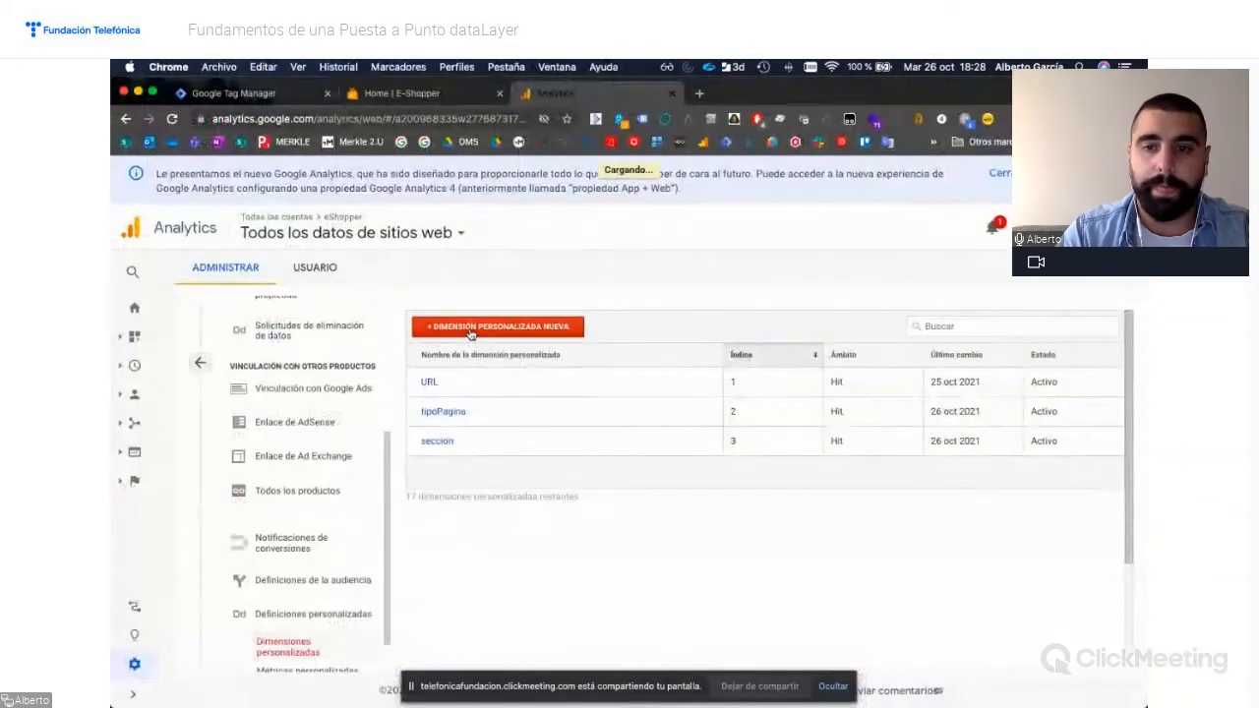
pyautogui.click(455, 375)
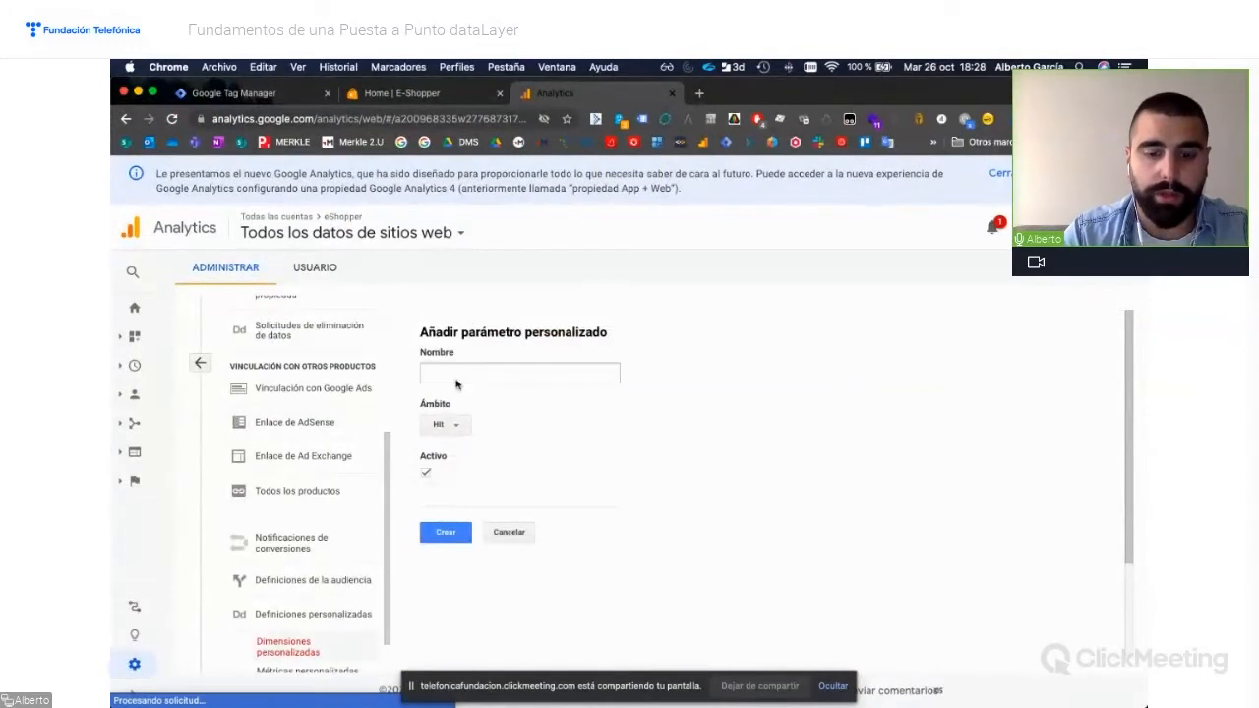
pyautogui.press('super+v')
pyautogui.click(448, 533)
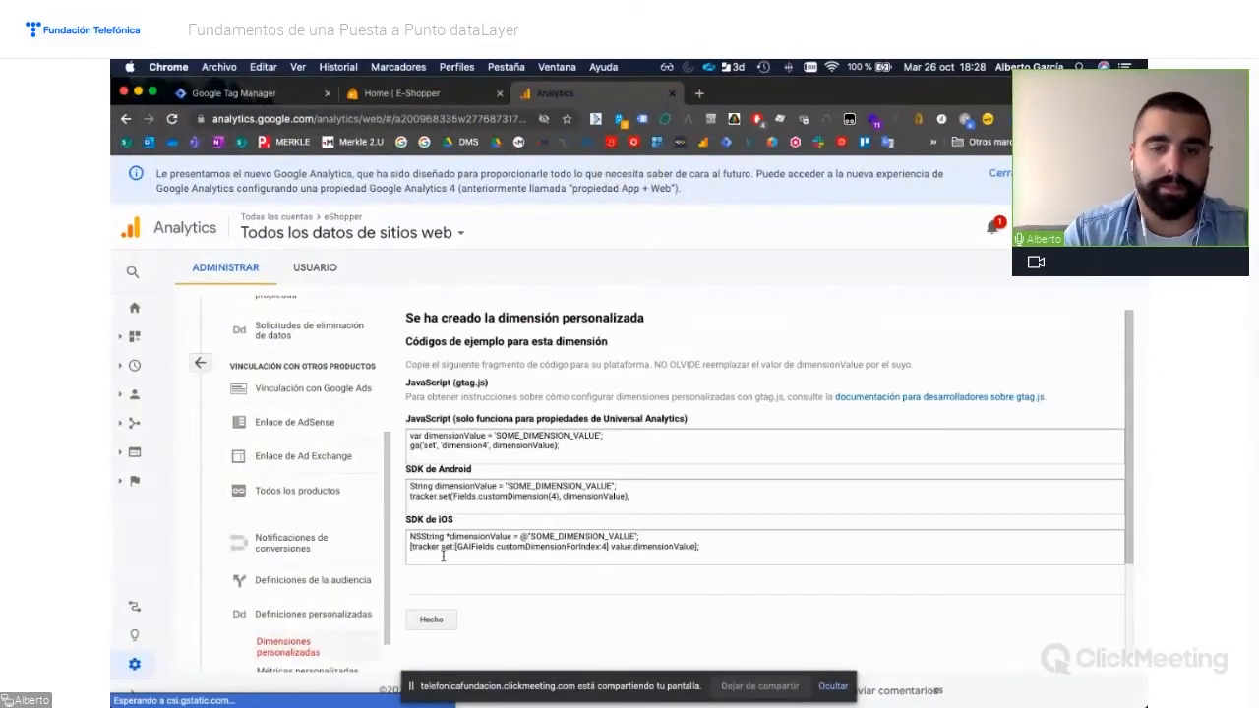
# Copy idioma from the dataLayer in Sublime Text and create an active custom dimension with that name and scope Hit in Analytics
pyautogui.press('super+Tab')
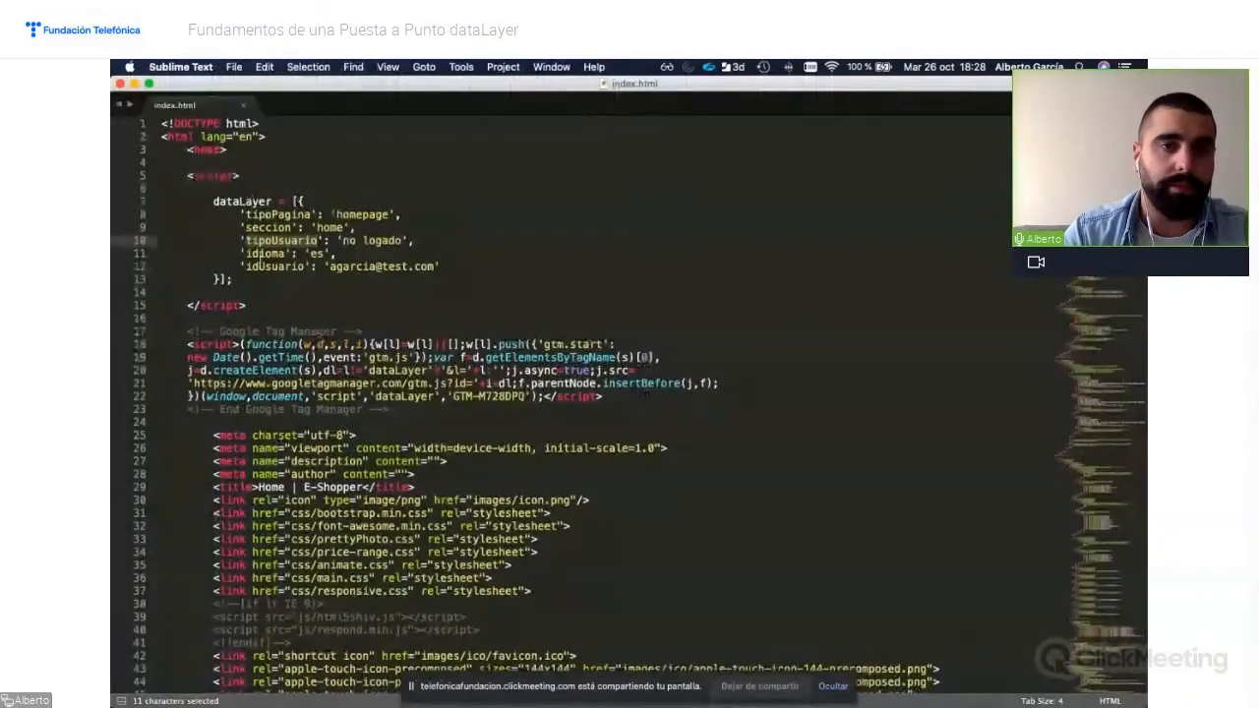
pyautogui.doubleClick(264, 254)
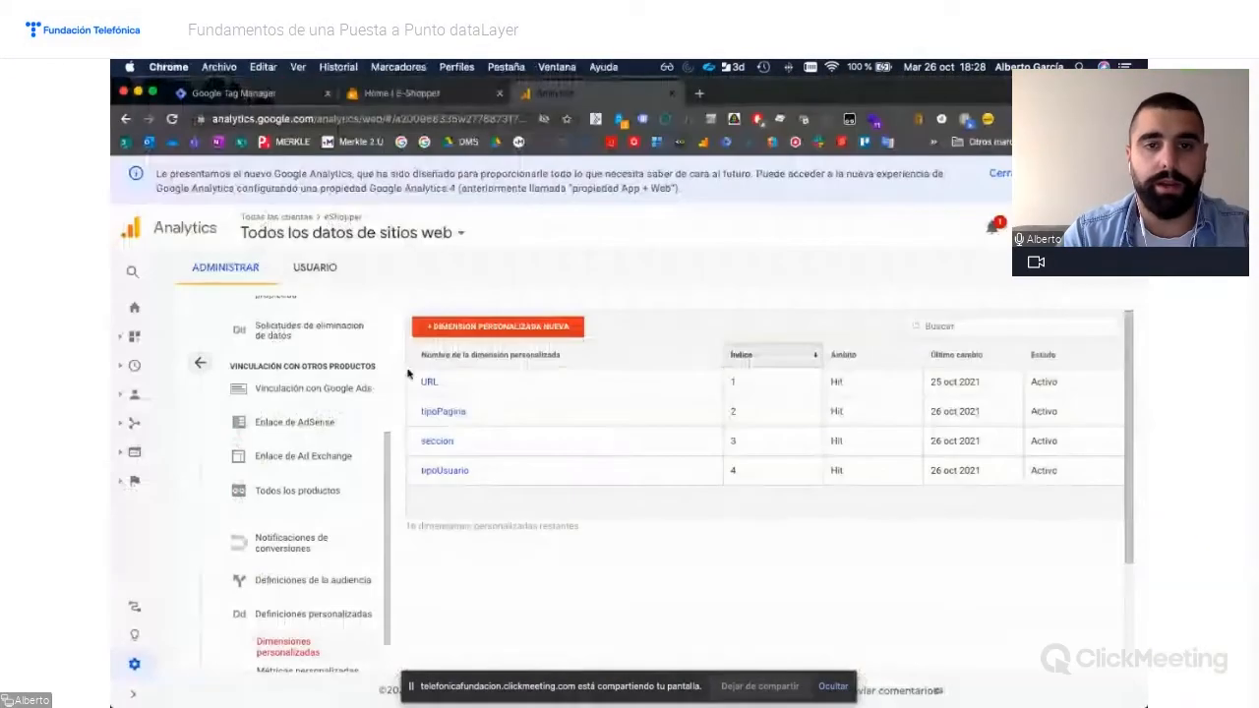
pyautogui.press('super+Tab')
pyautogui.click(477, 333)
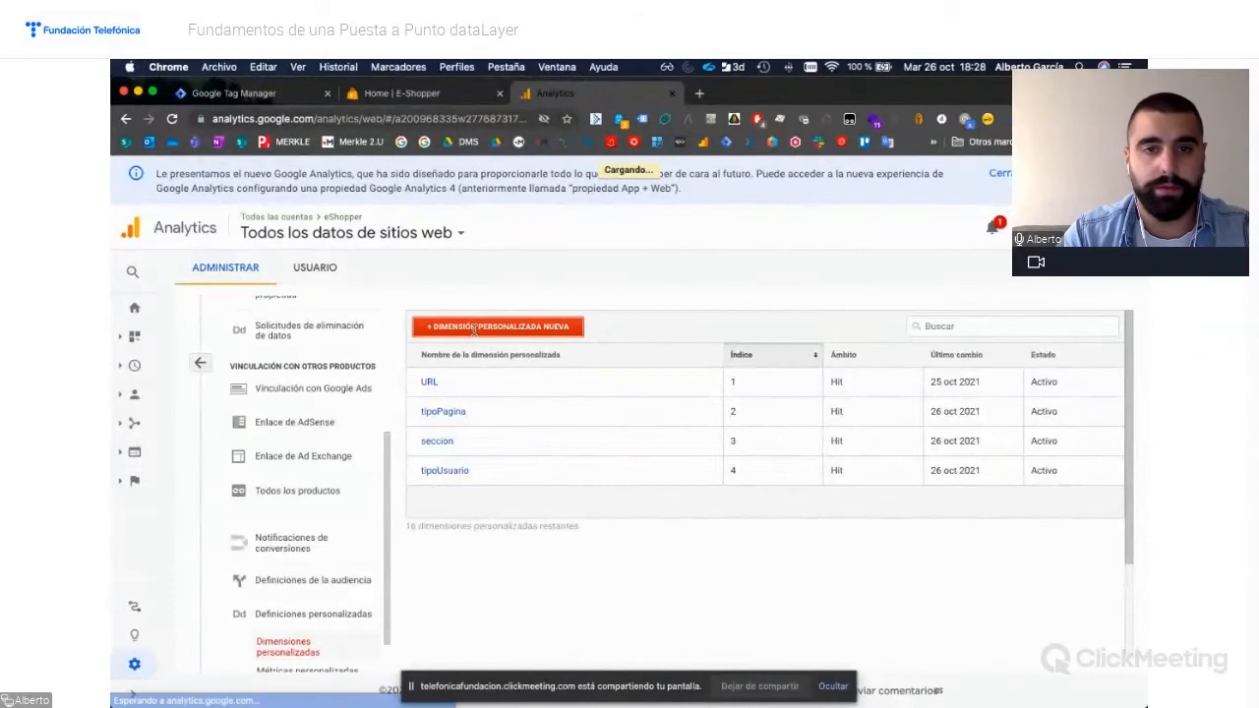
pyautogui.click(469, 377)
pyautogui.hotkey('ctrl', 'v')
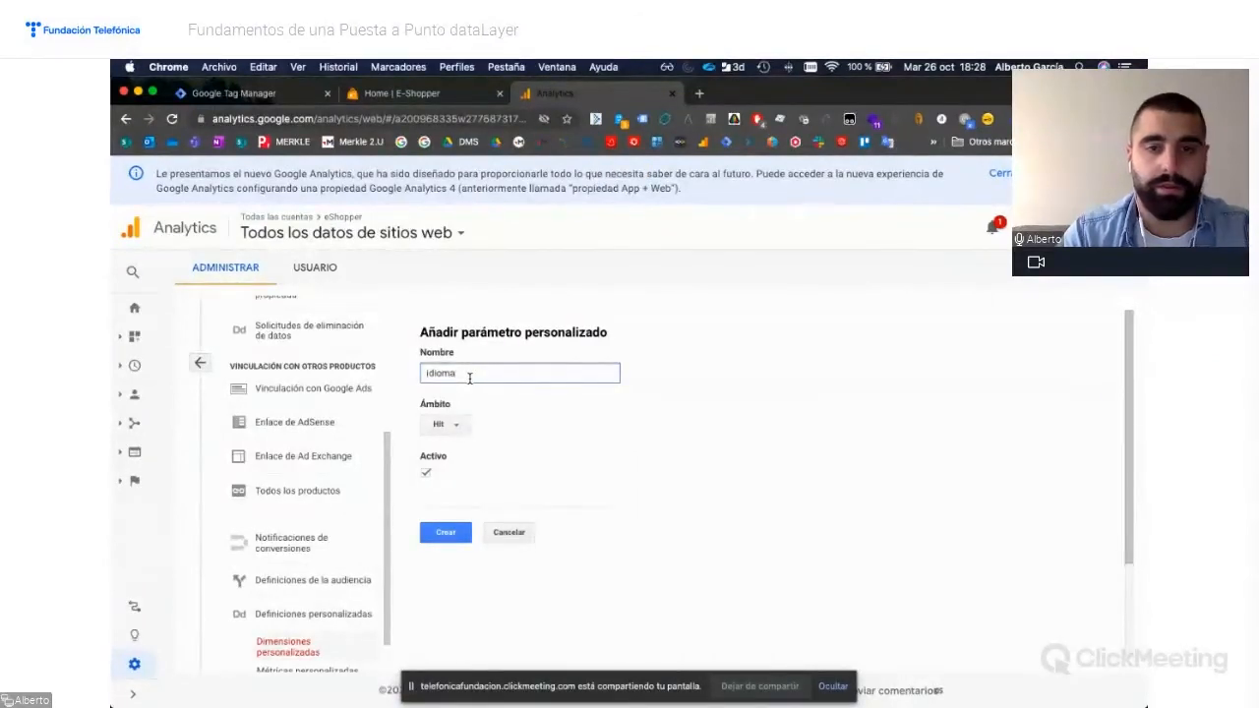
pyautogui.click(446, 533)
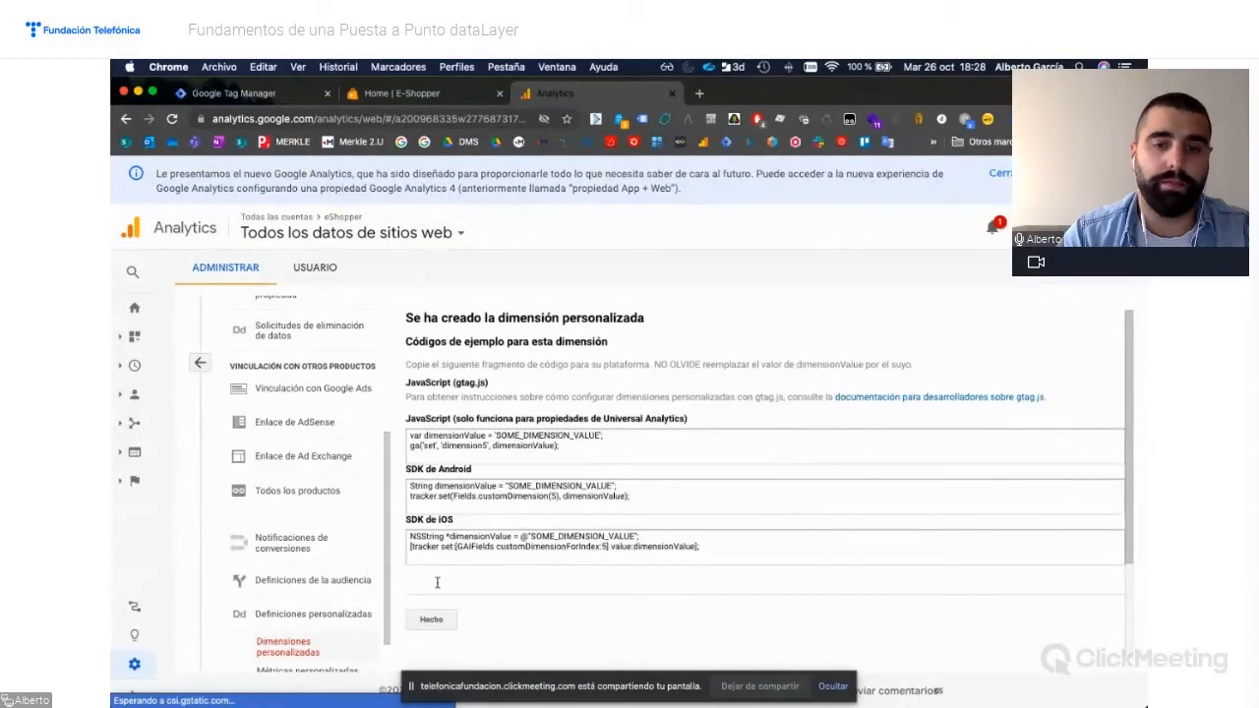
pyautogui.click(435, 619)
# Copy idUsuario from the dataLayer in Sublime Text and create an active custom dimension with that name and scope Hit in Analytics
pyautogui.press('super+Tab')
pyautogui.doubleClick(264, 268)
pyautogui.press('super+c')
pyautogui.press('super+Tab')
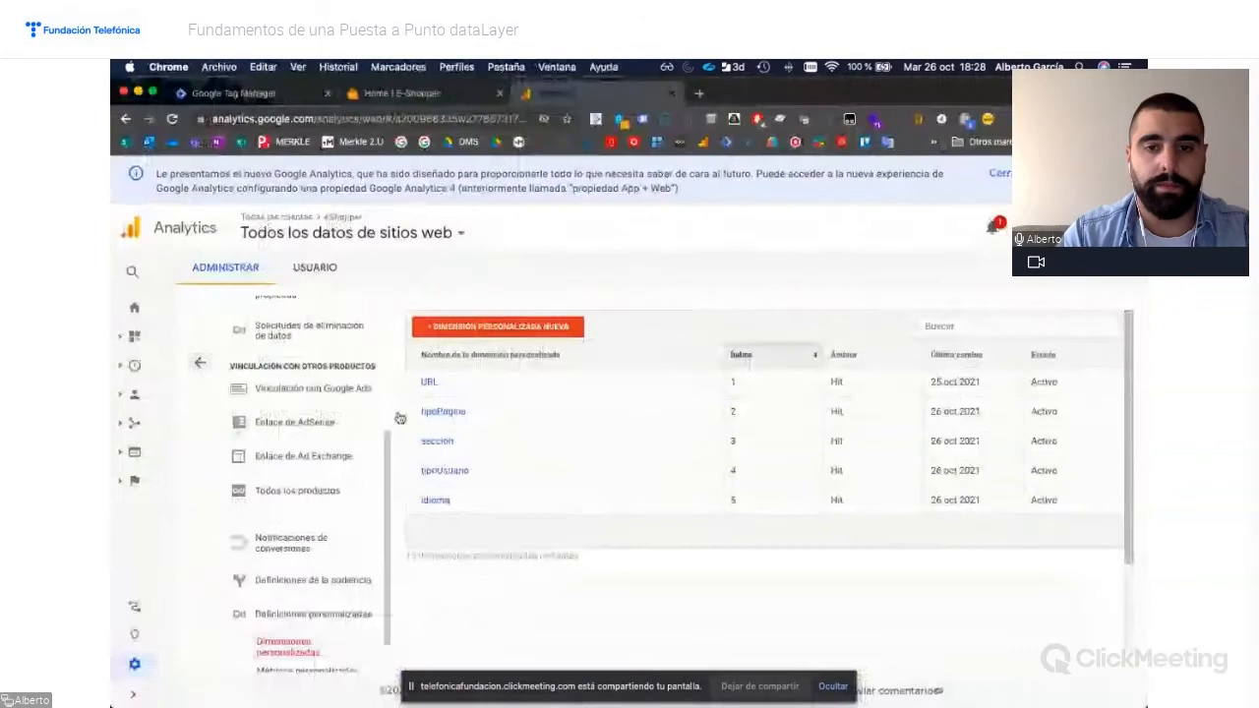
pyautogui.click(491, 333)
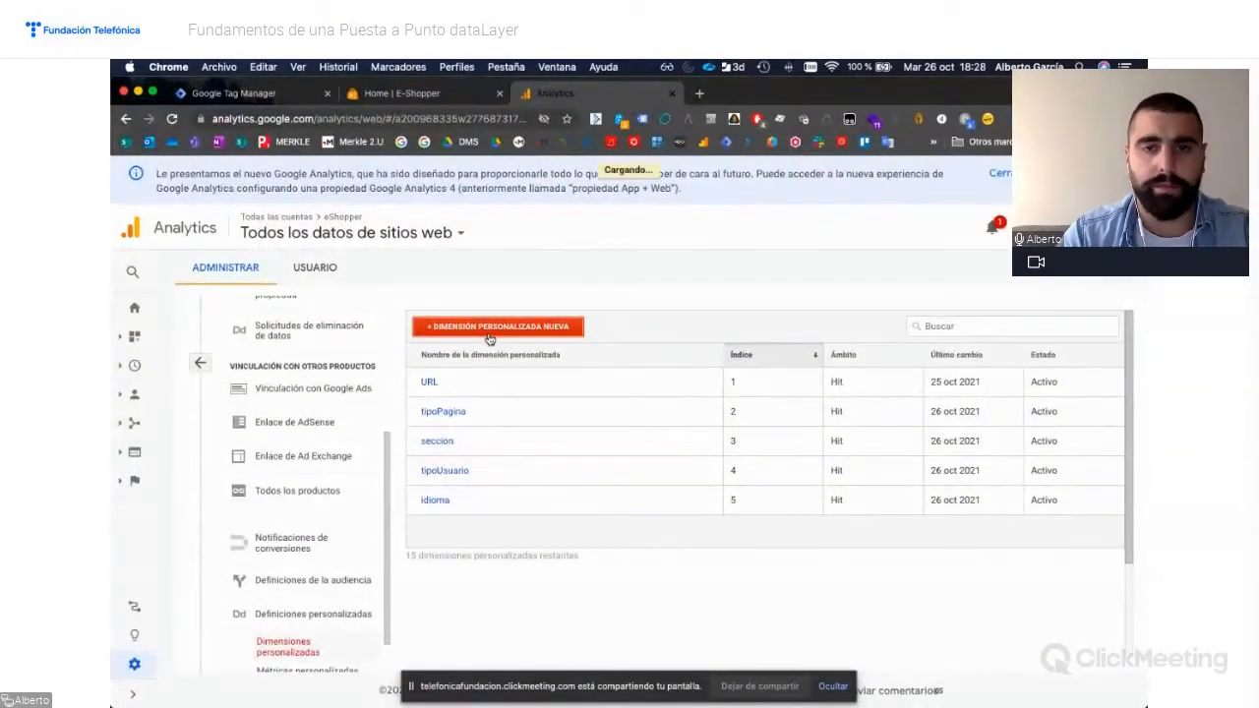
pyautogui.click(486, 373)
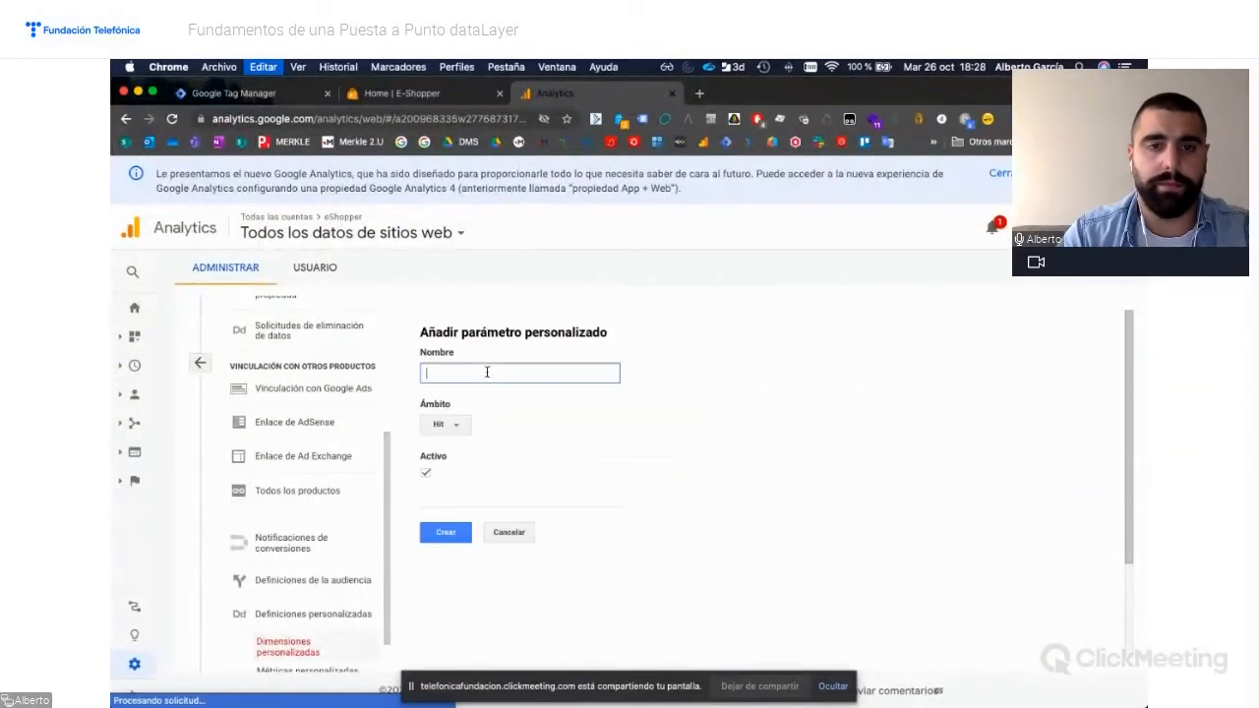
pyautogui.press('super+v')
pyautogui.click(444, 534)
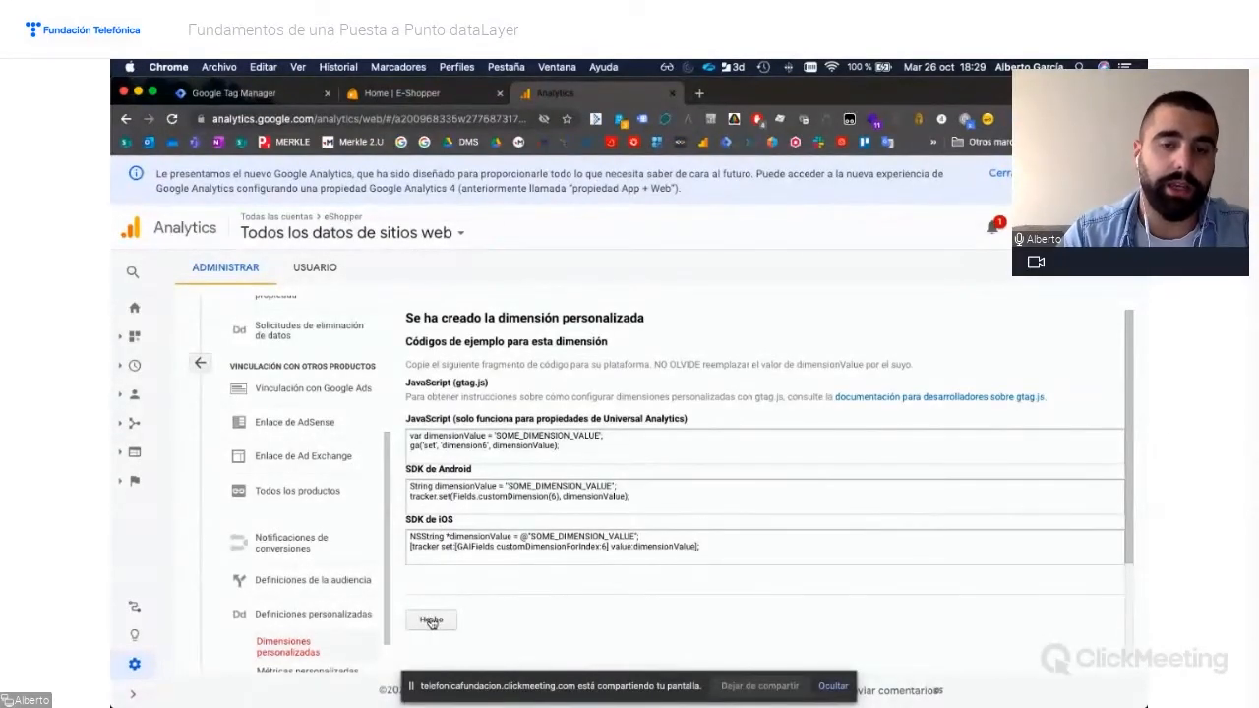
pyautogui.click(431, 621)
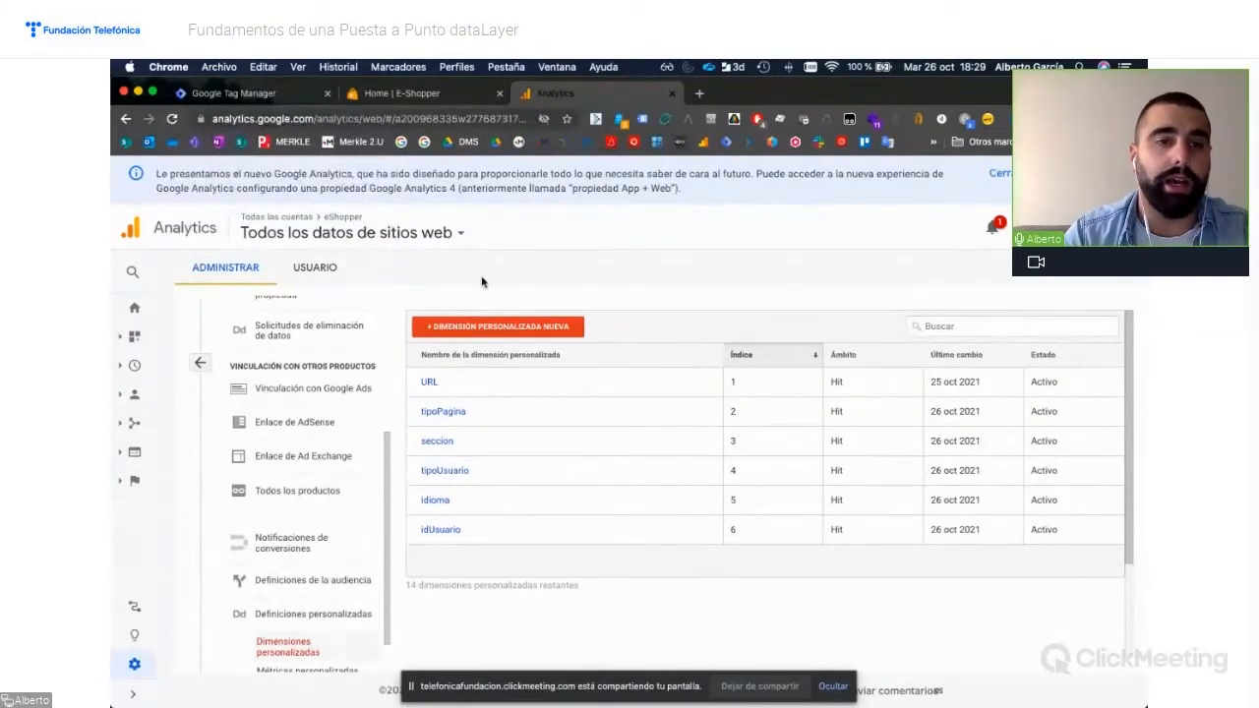
# Preview the Tag Manager container, connecting Tag Assistant to the E-Shopper page localhost:8888/eshopper_conectaempleo/index.html
pyautogui.click(136, 312)
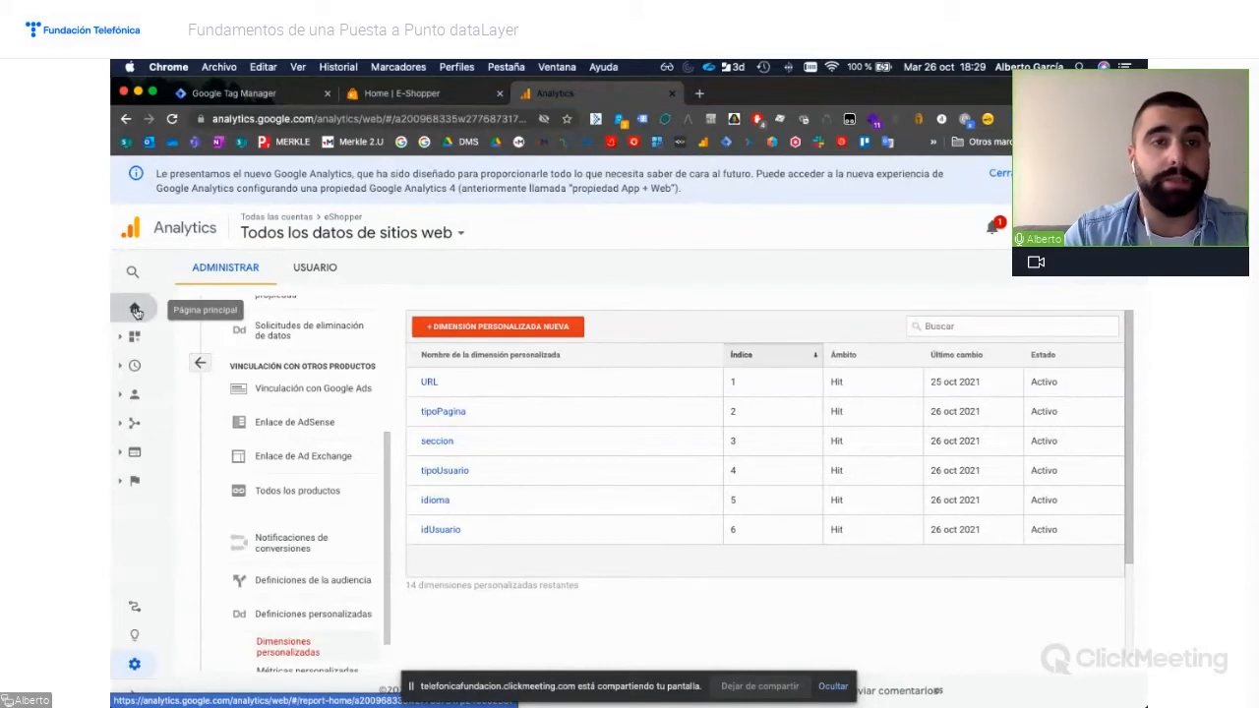
pyautogui.click(241, 97)
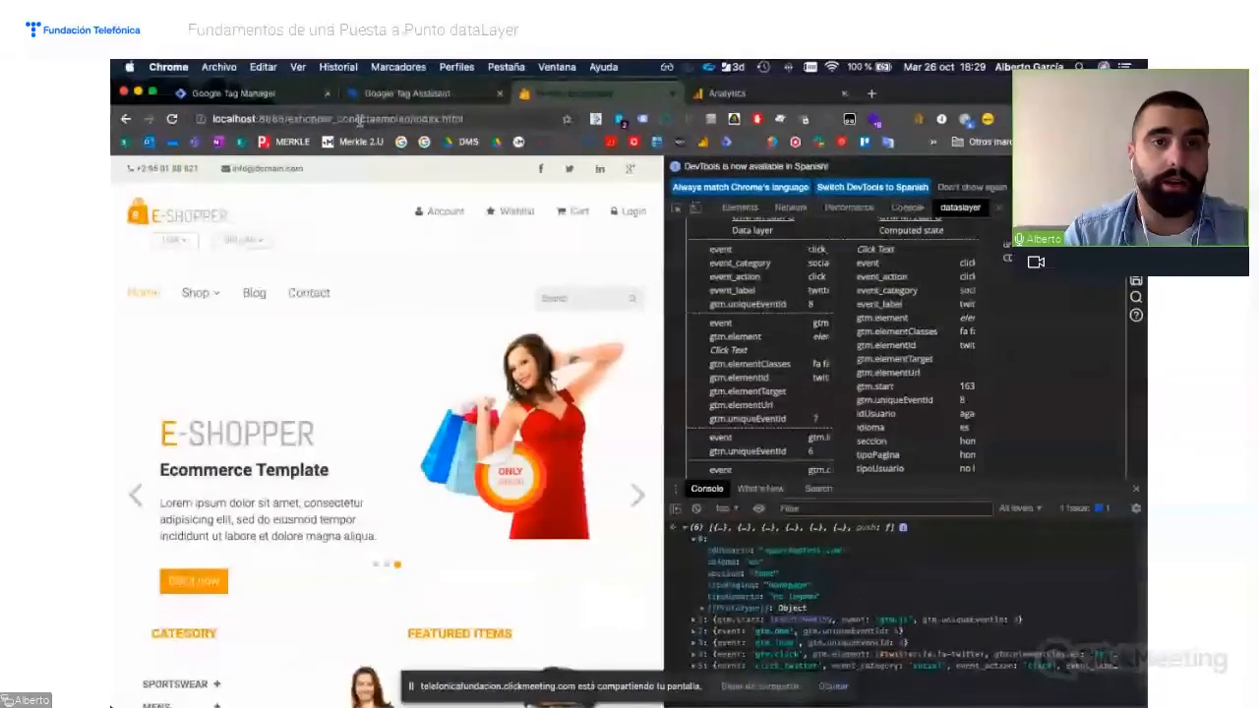
pyautogui.click(360, 120)
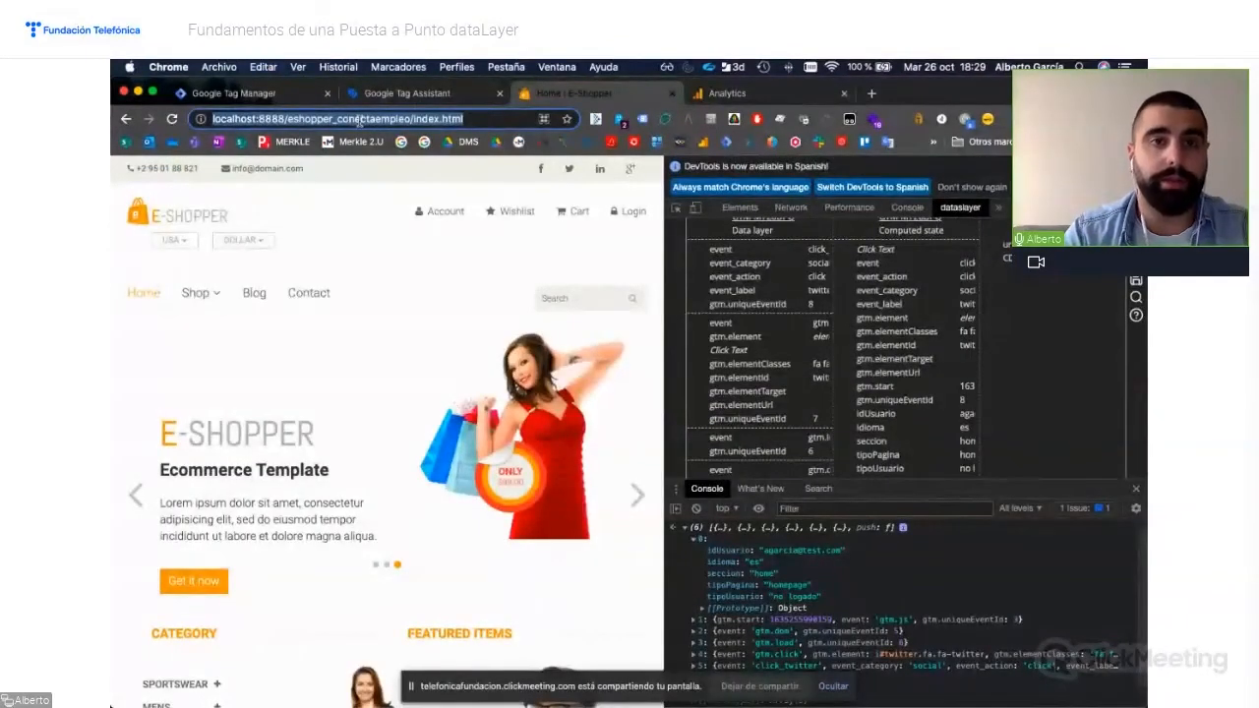
pyautogui.click(406, 92)
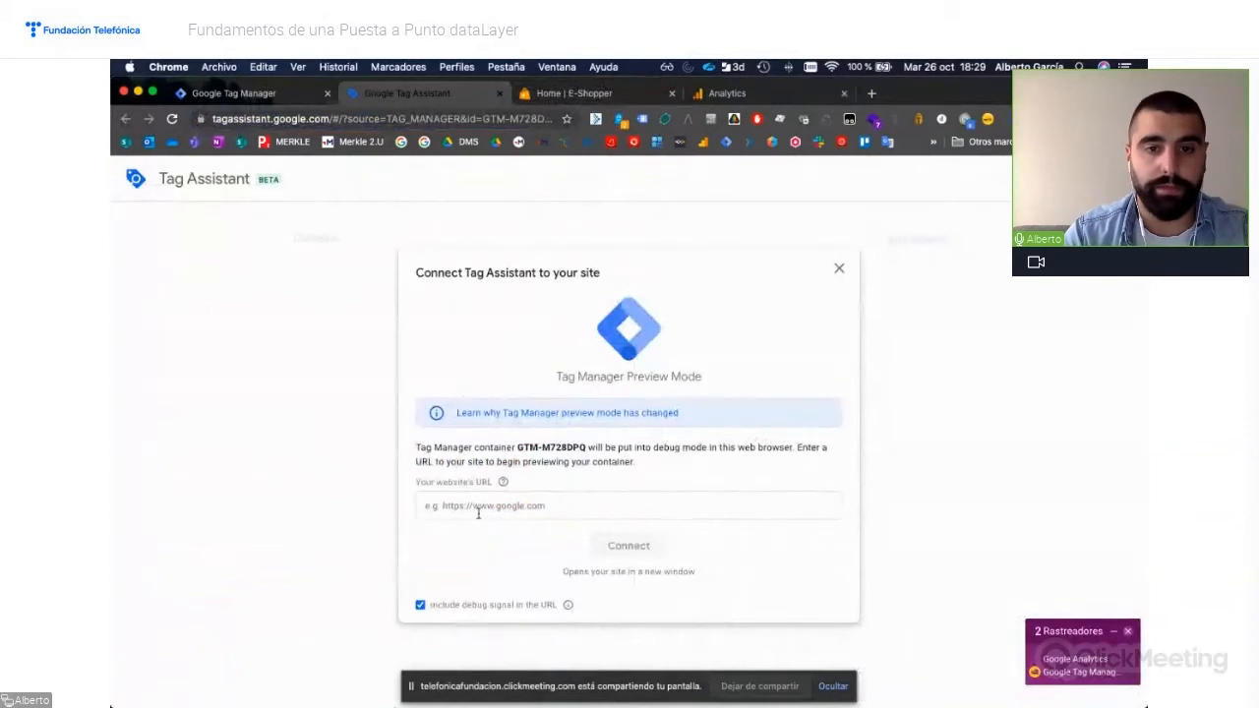
pyautogui.click(479, 512)
pyautogui.press('super+v')
pyautogui.click(633, 545)
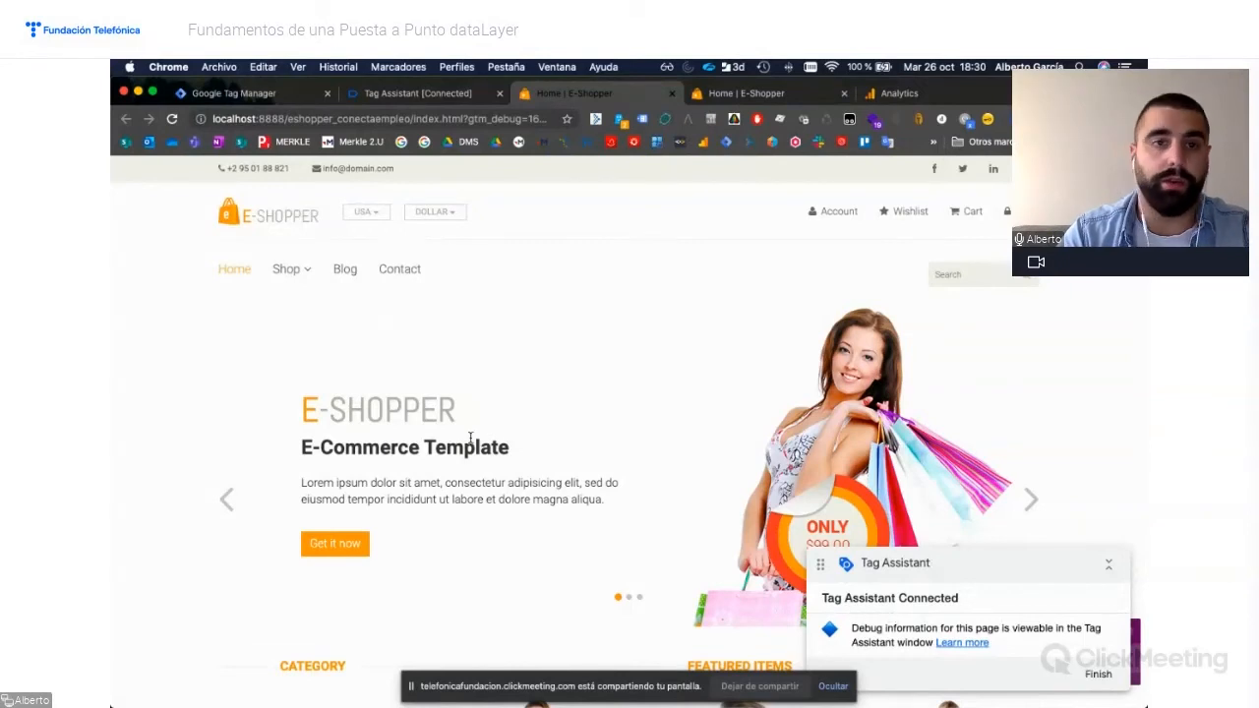
# Open the developer tools on the connected E-Shopper page, show its network requests filtered by collect, and reload the page
pyautogui.scroll(-10, 172, 331)
pyautogui.scroll(10, 172, 331)
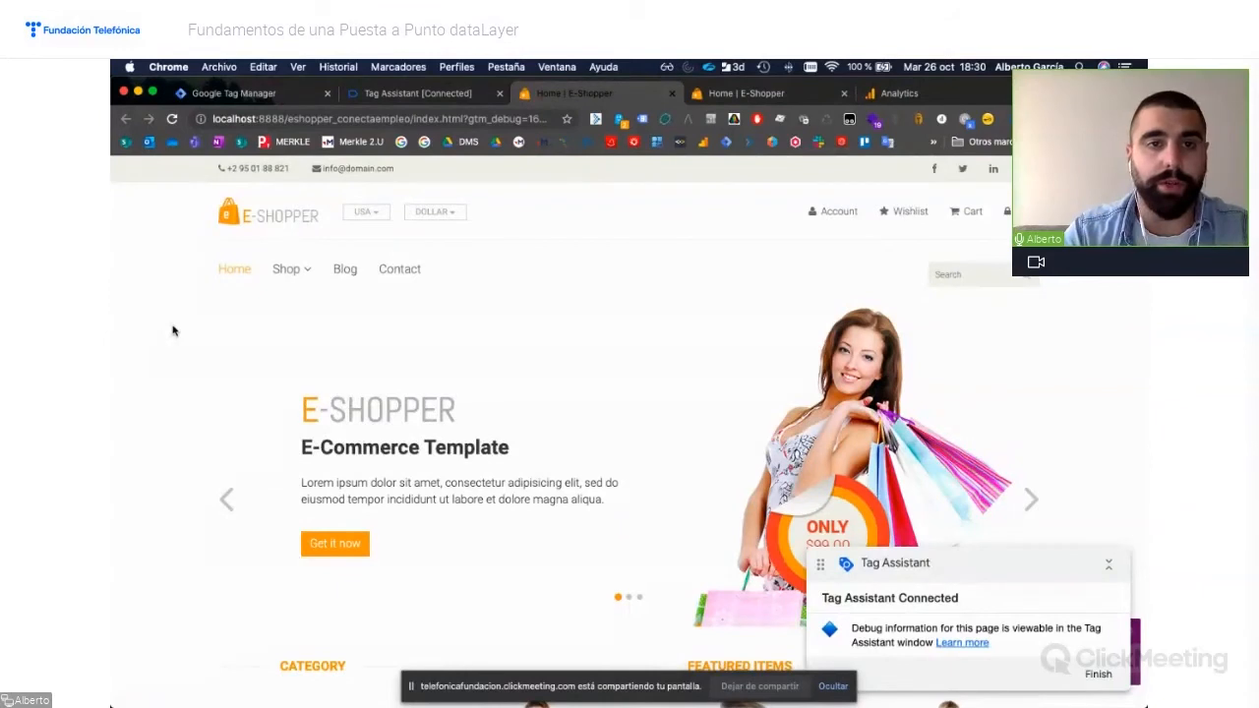
pyautogui.press('super+alt+i')
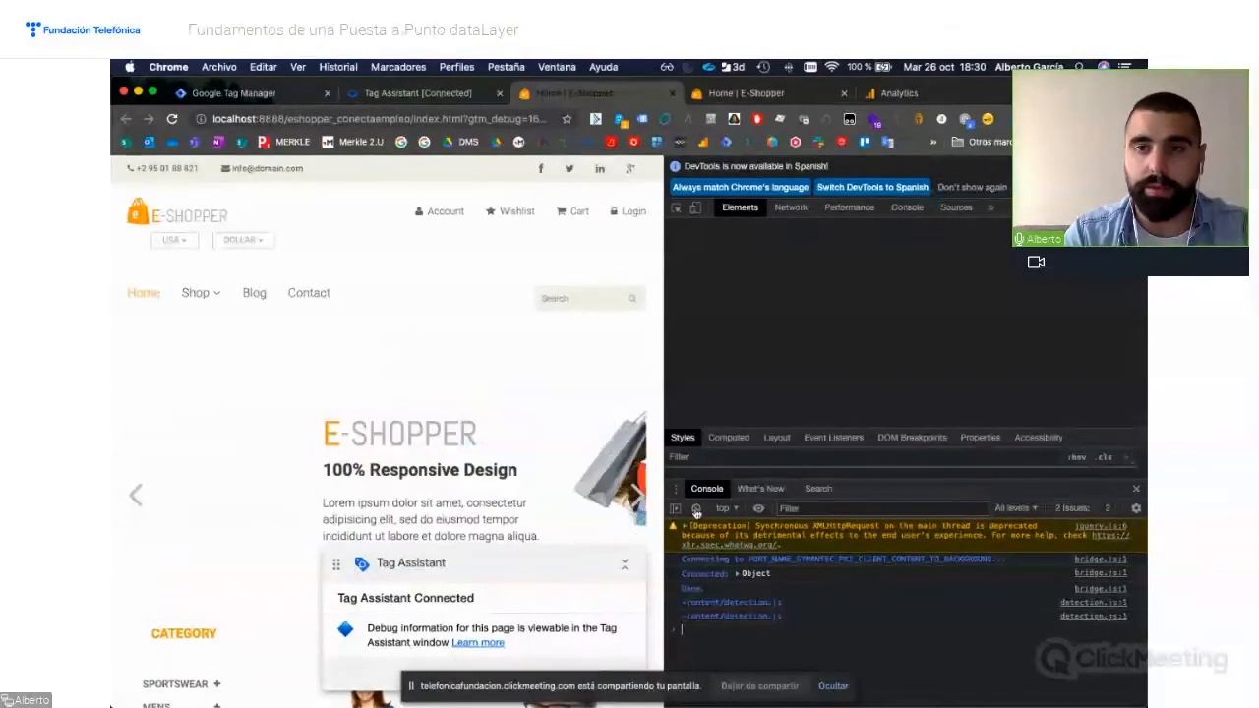
pyautogui.click(791, 207)
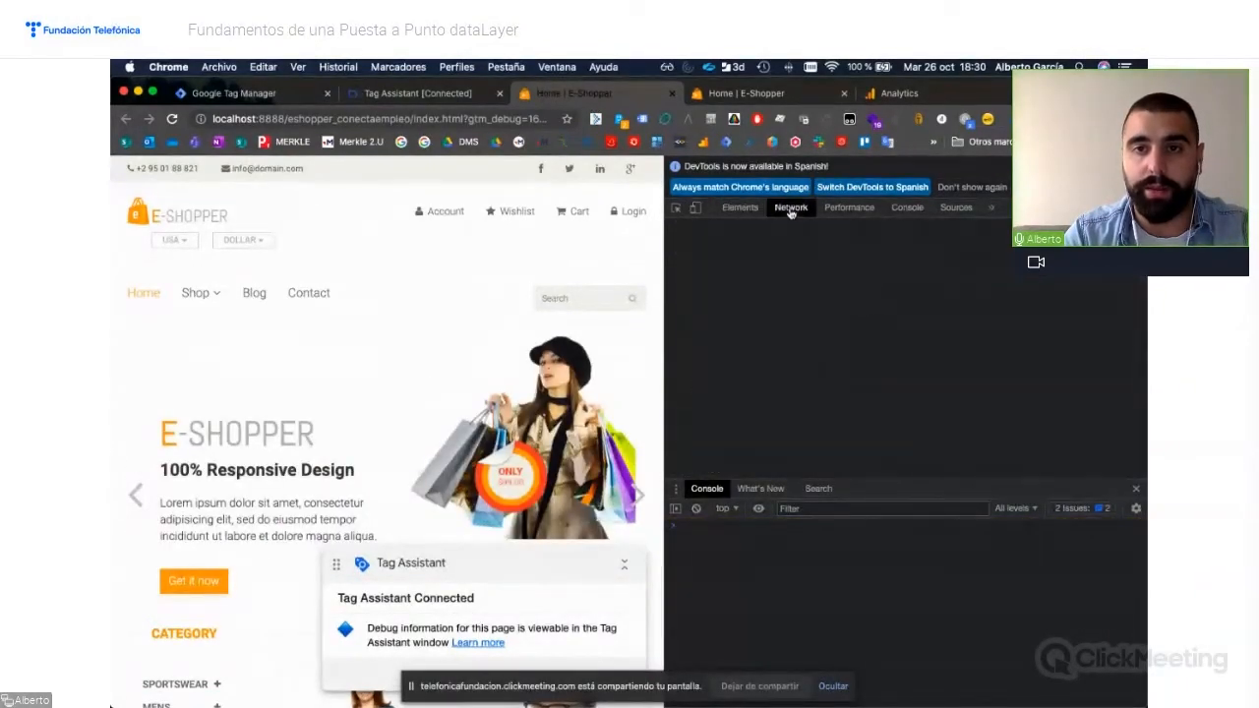
pyautogui.press('super+r')
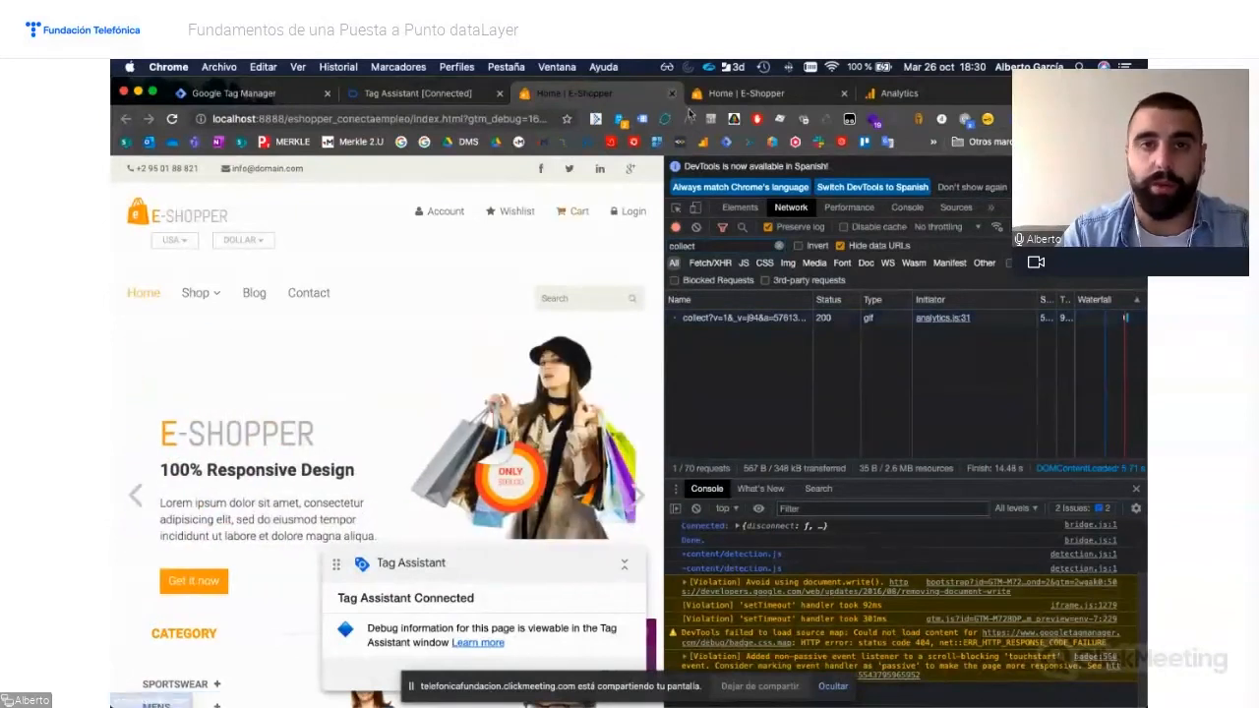
# Switch to Tag Assistant, continue past the connection notice, and clear the recorded events after reviewing the summary
pyautogui.click(432, 93)
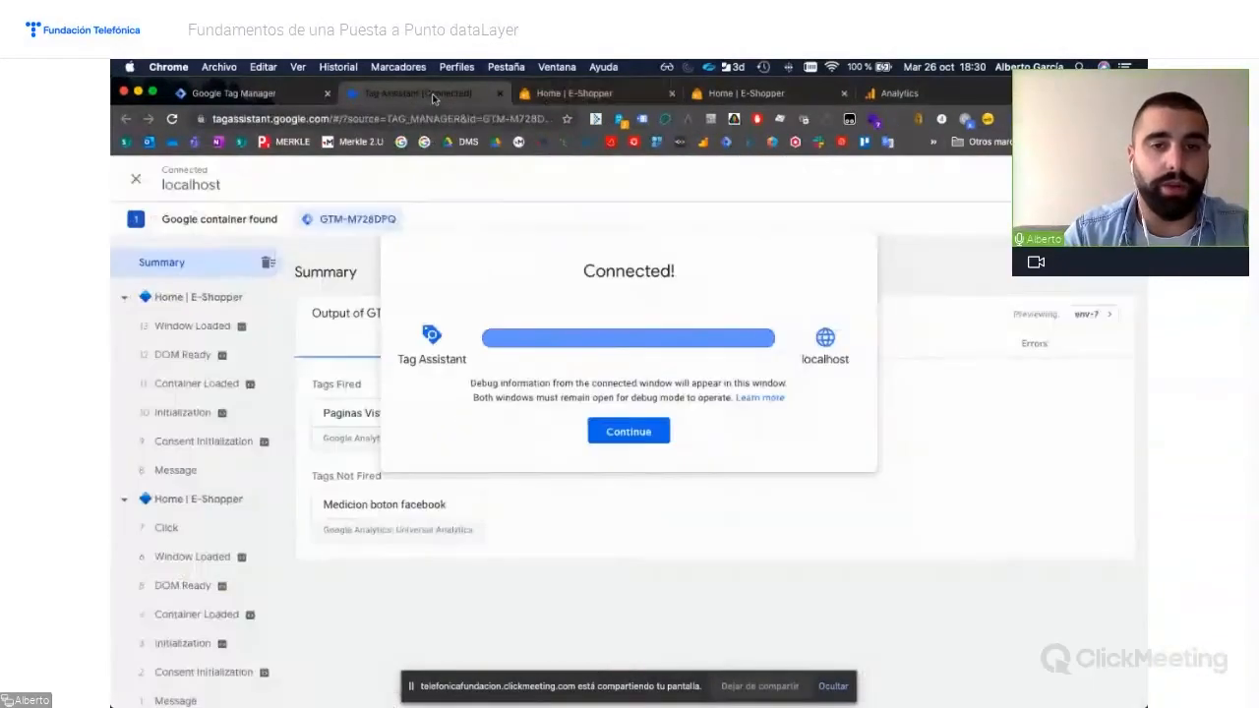
pyautogui.click(626, 433)
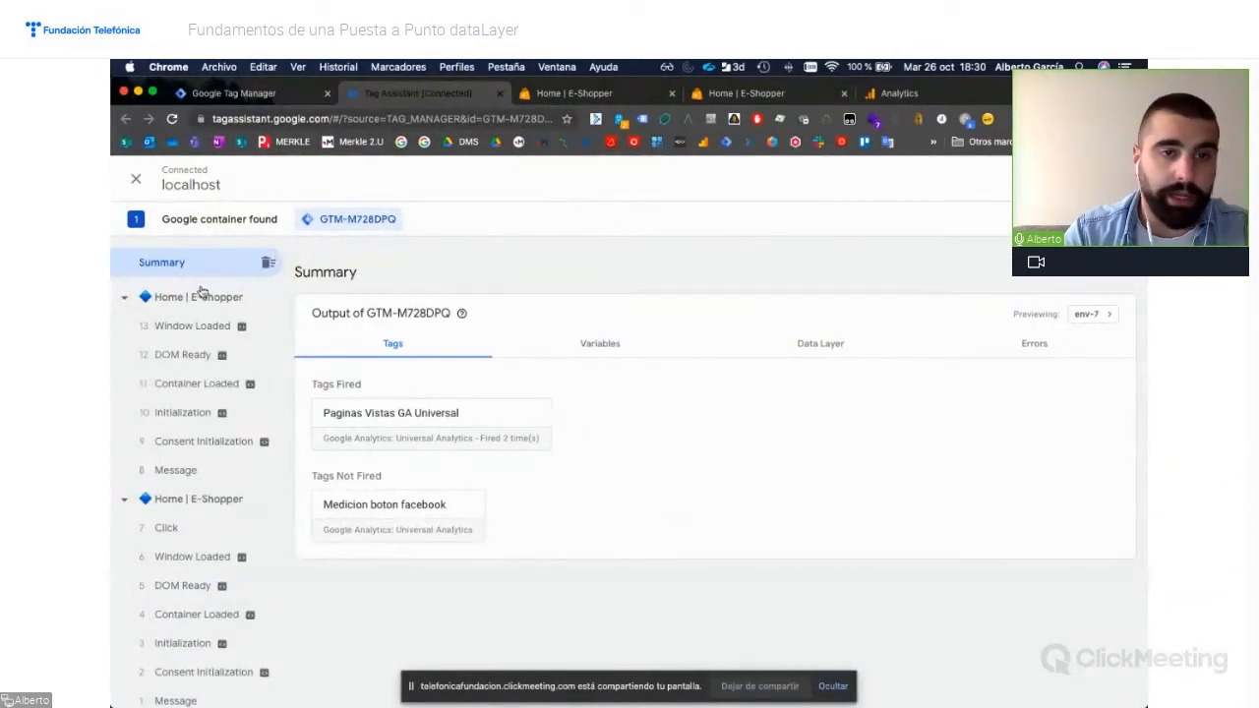
pyautogui.scroll(-1, 190, 472)
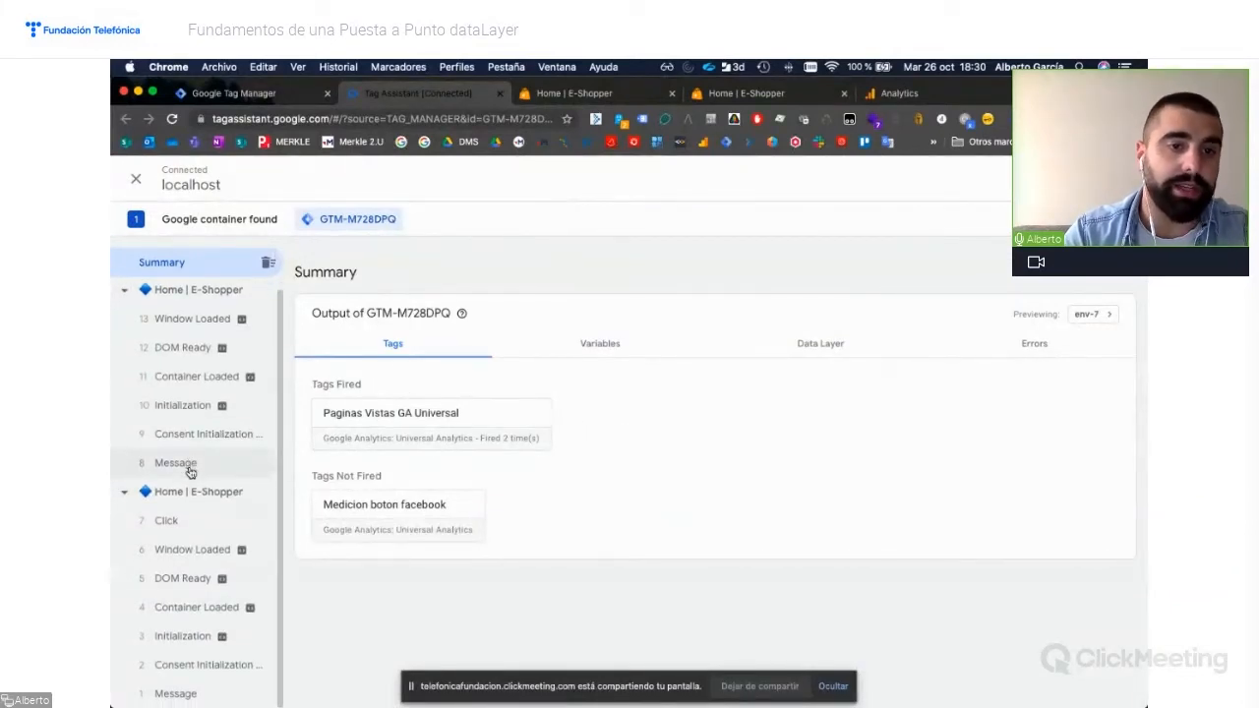
pyautogui.scroll(1, 190, 473)
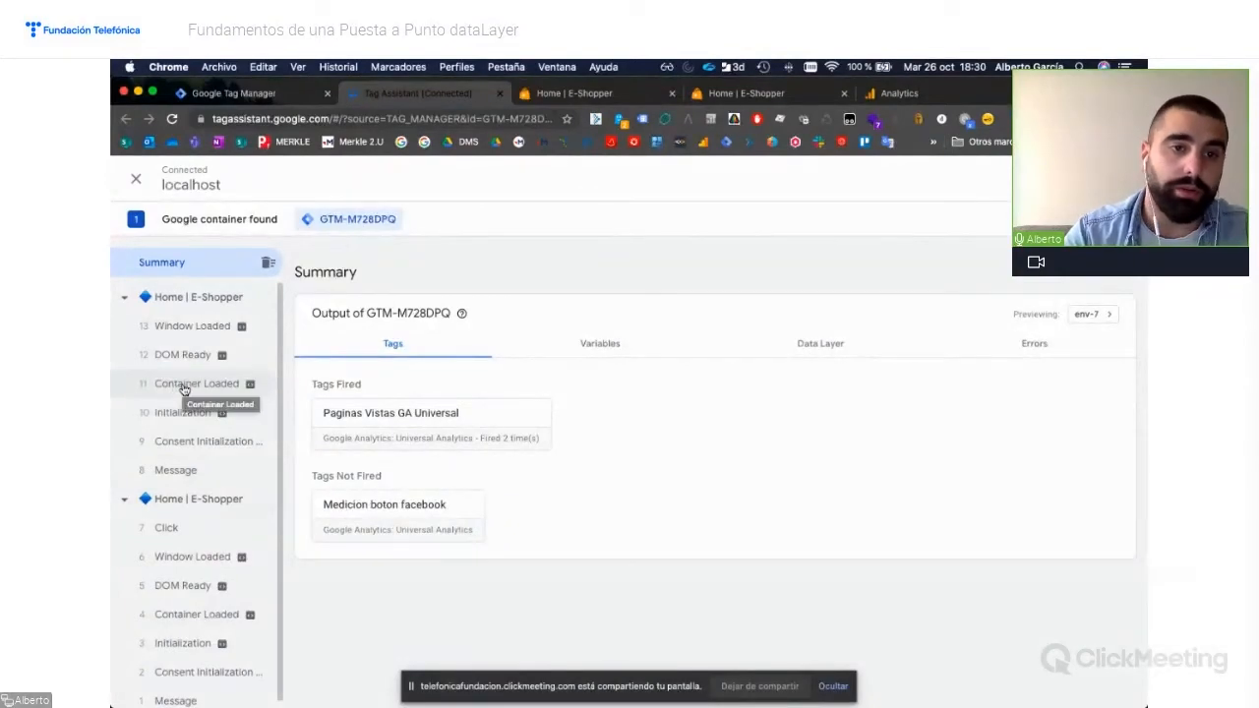
pyautogui.click(268, 262)
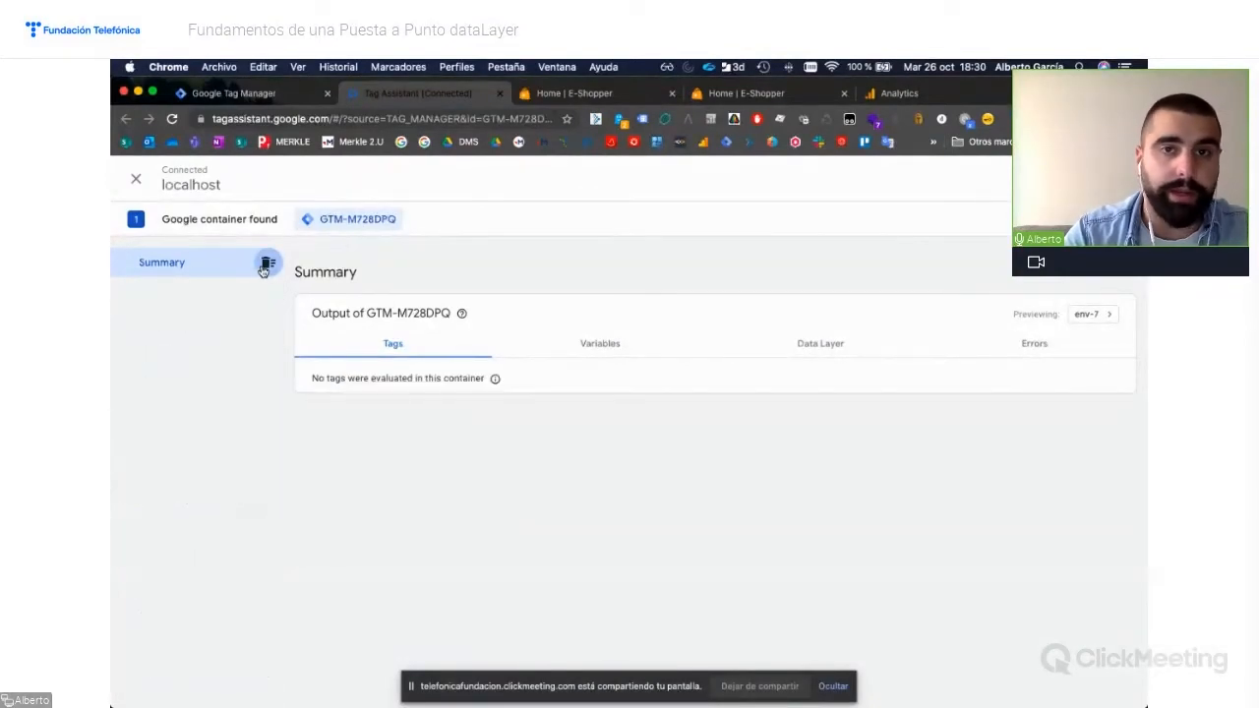
# Clear the network log and console on the E-Shopper page, reload it, and return to Tag Assistant
pyautogui.click(578, 99)
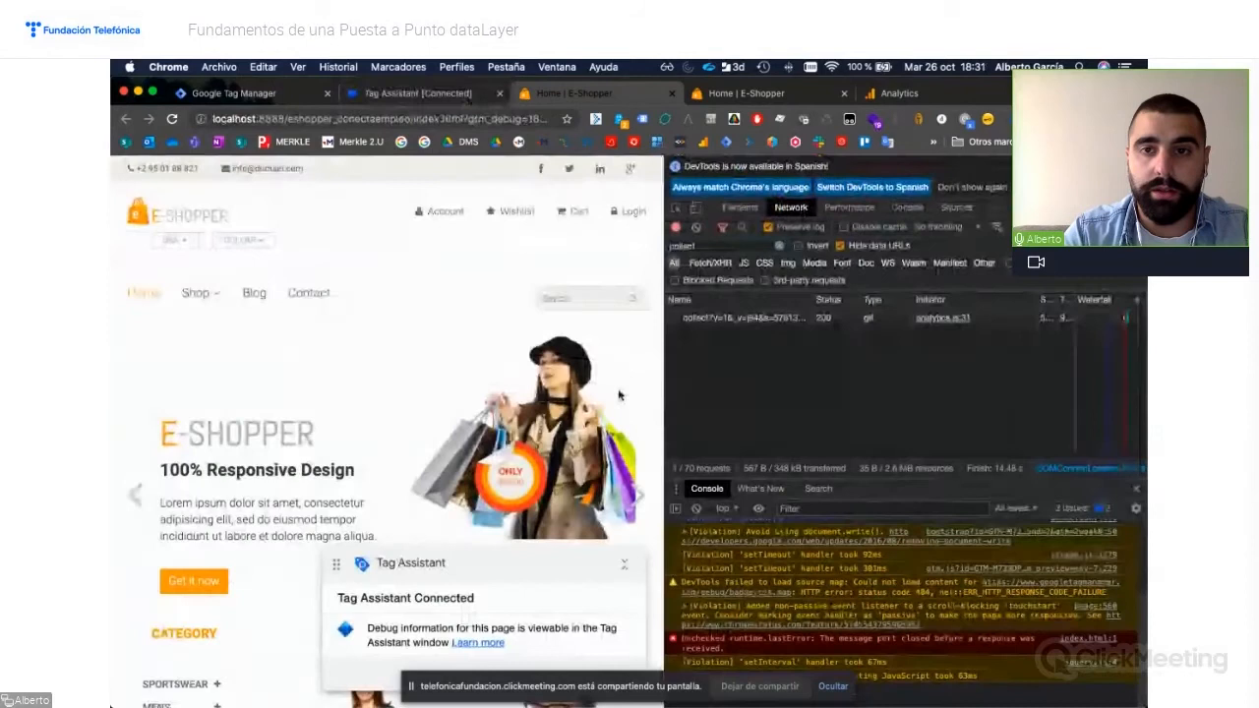
pyautogui.click(693, 227)
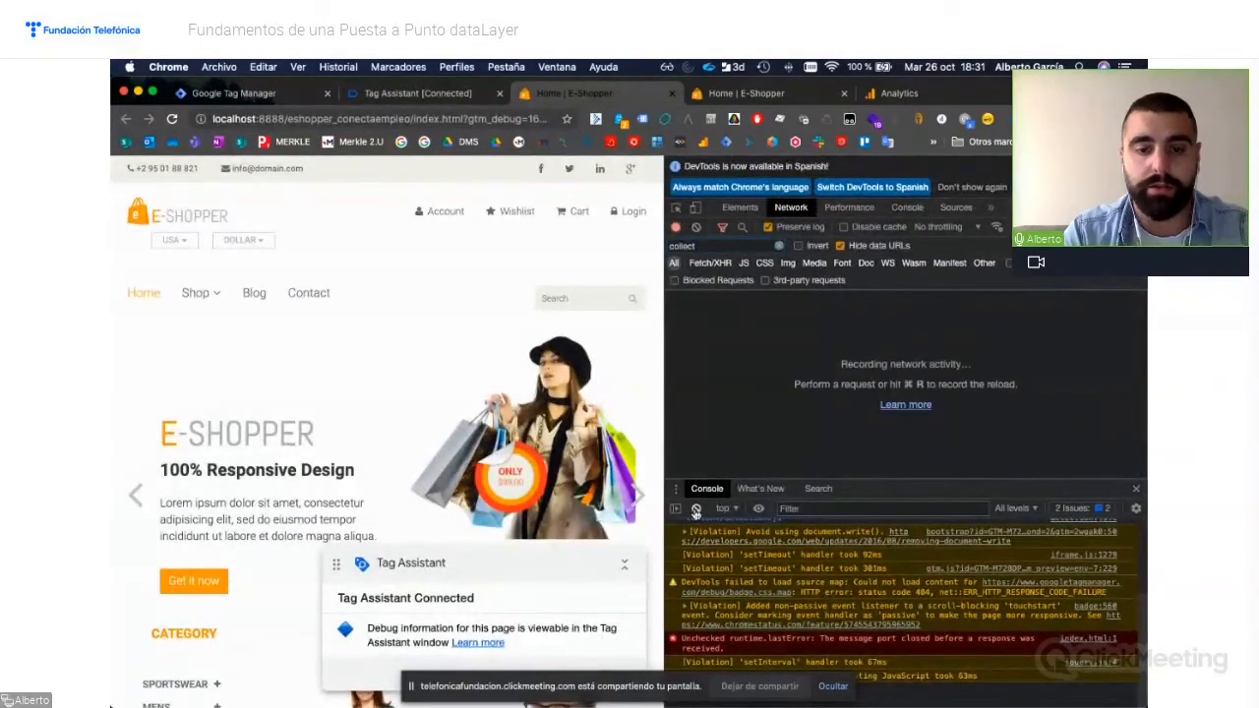
pyautogui.click(696, 510)
pyautogui.press('super+r')
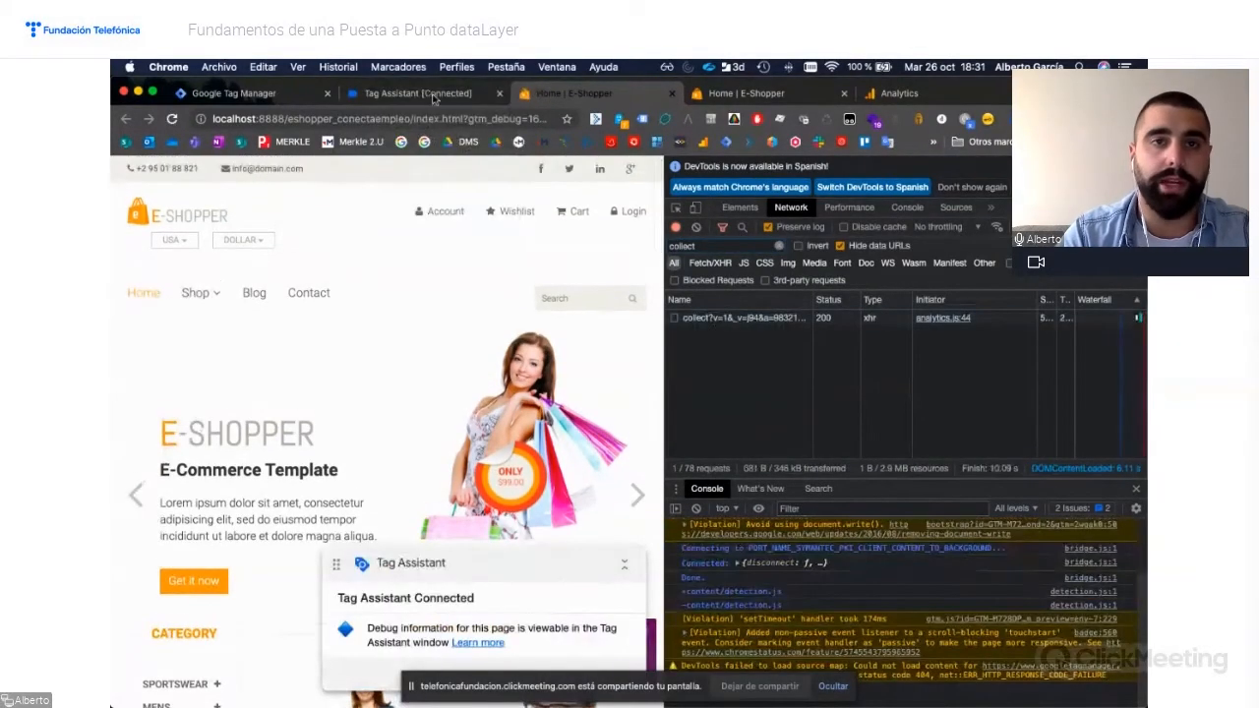
pyautogui.click(421, 92)
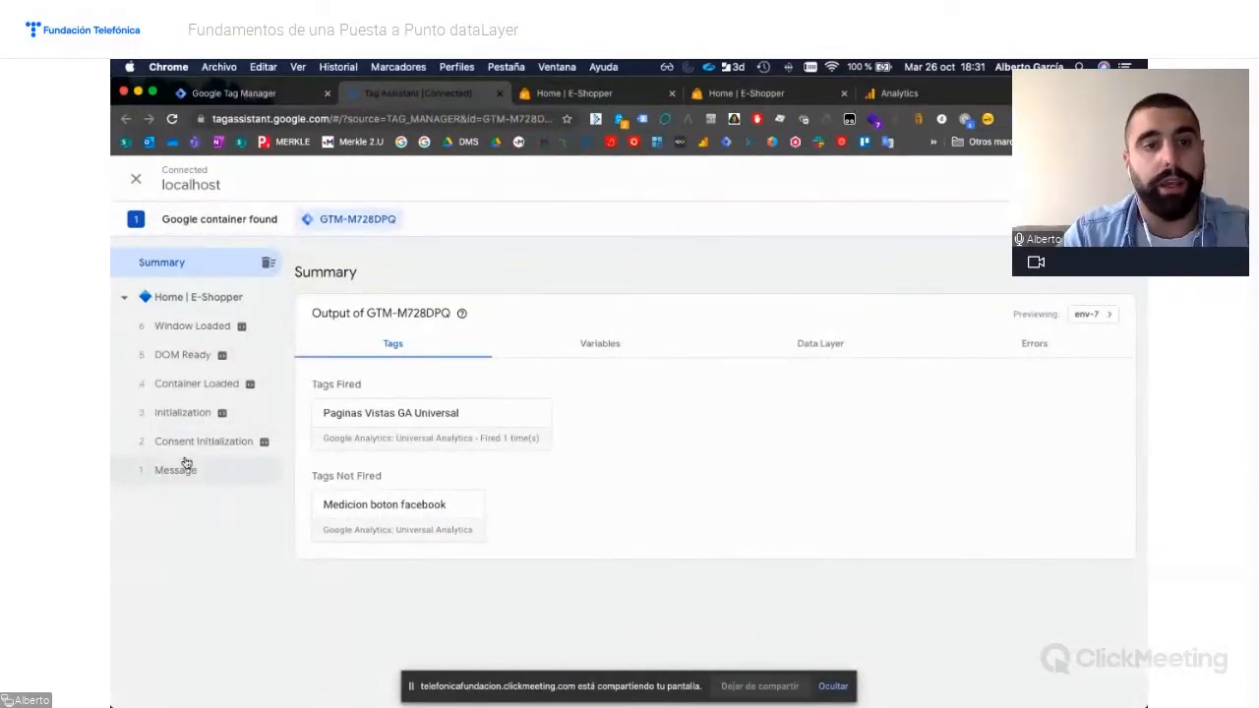
# Compare the fired tags for Container Loaded, DOM Ready and Window Loaded, and check the tags' triggers in Tag Manager before returning to Tag Assistant
pyautogui.click(189, 384)
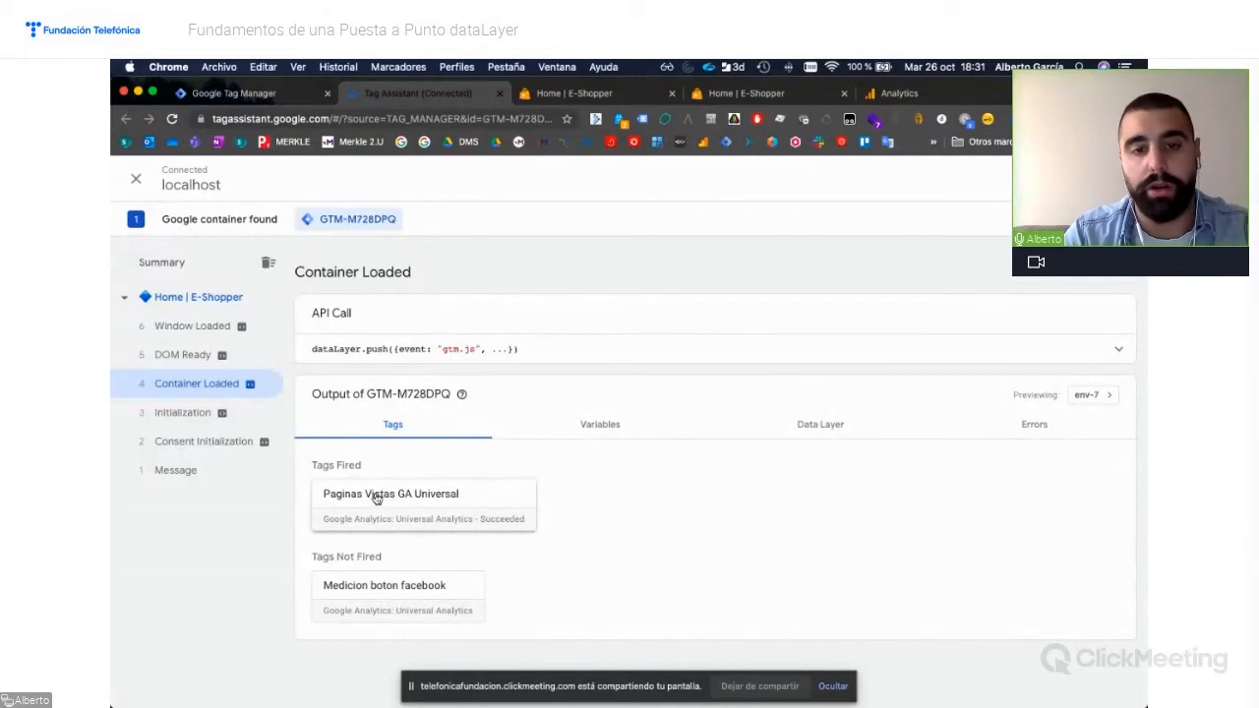
pyautogui.click(190, 359)
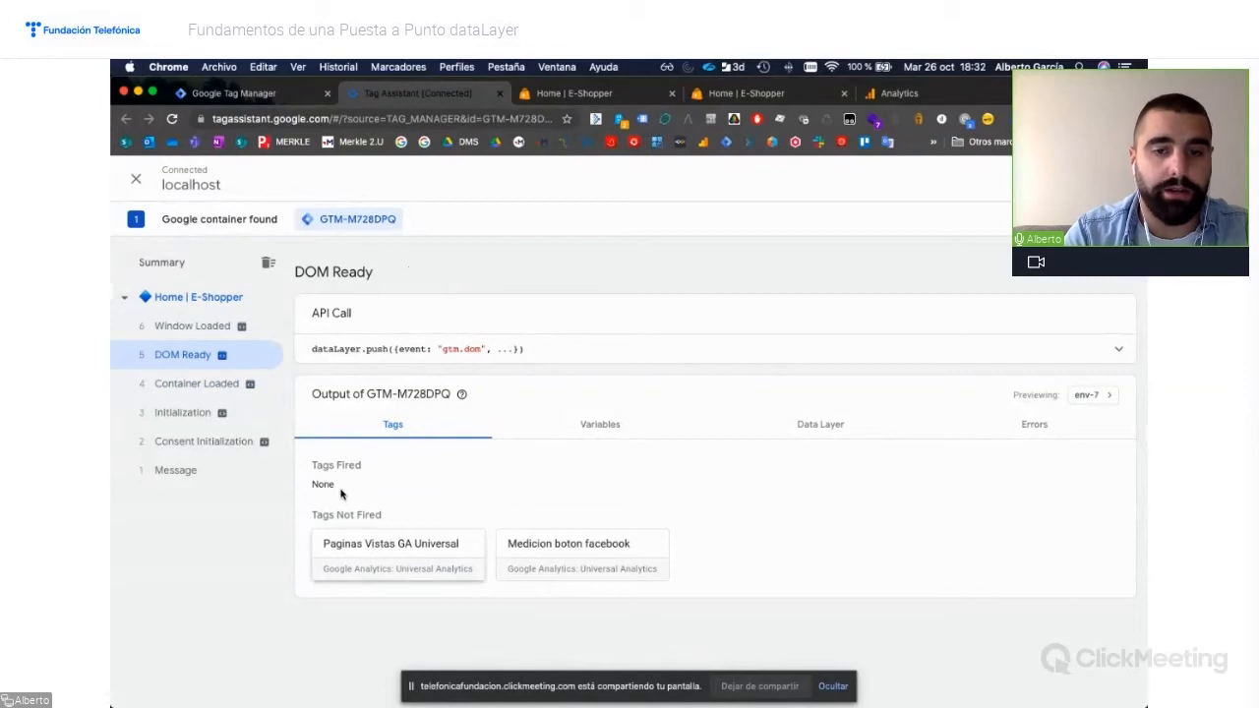
pyautogui.click(177, 327)
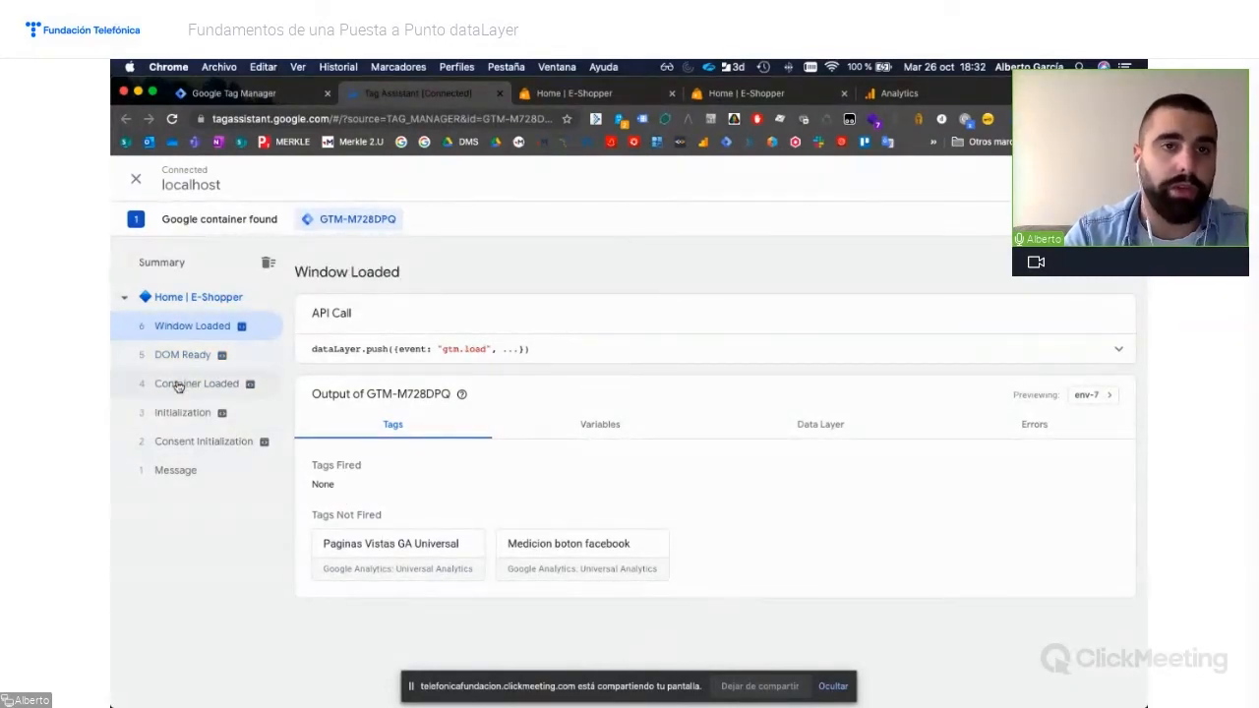
pyautogui.click(234, 94)
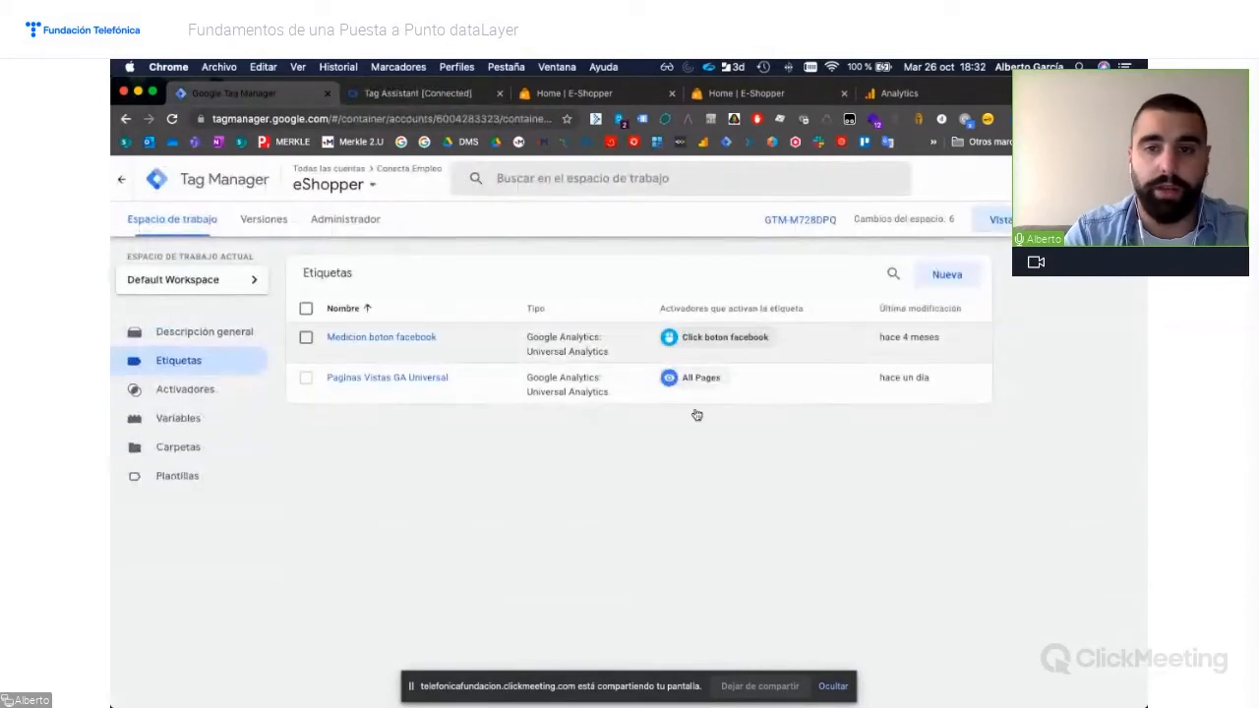
pyautogui.click(422, 92)
# Inspect the Paginas Vistas GA Universal tag fired on Container Loaded, displaying variables as values, and review its dimension list before closing the details
pyautogui.click(167, 383)
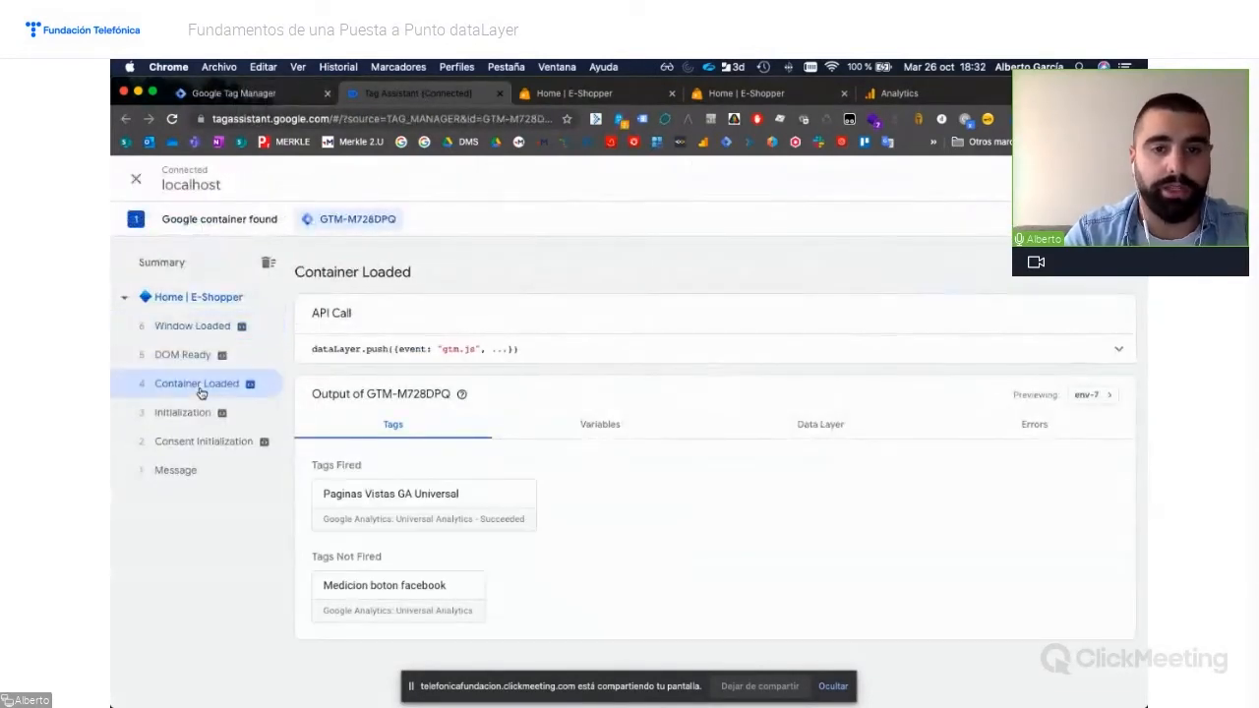
pyautogui.click(403, 500)
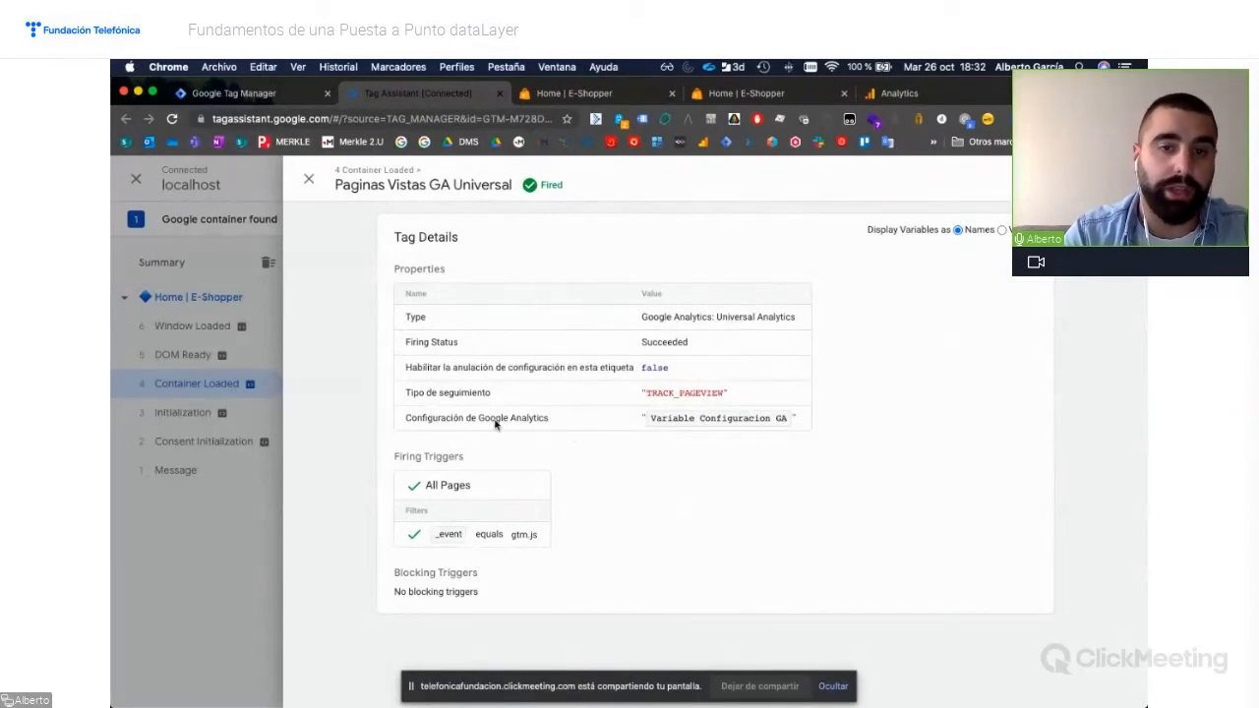
pyautogui.click(1001, 231)
pyautogui.scroll(-1, 533, 392)
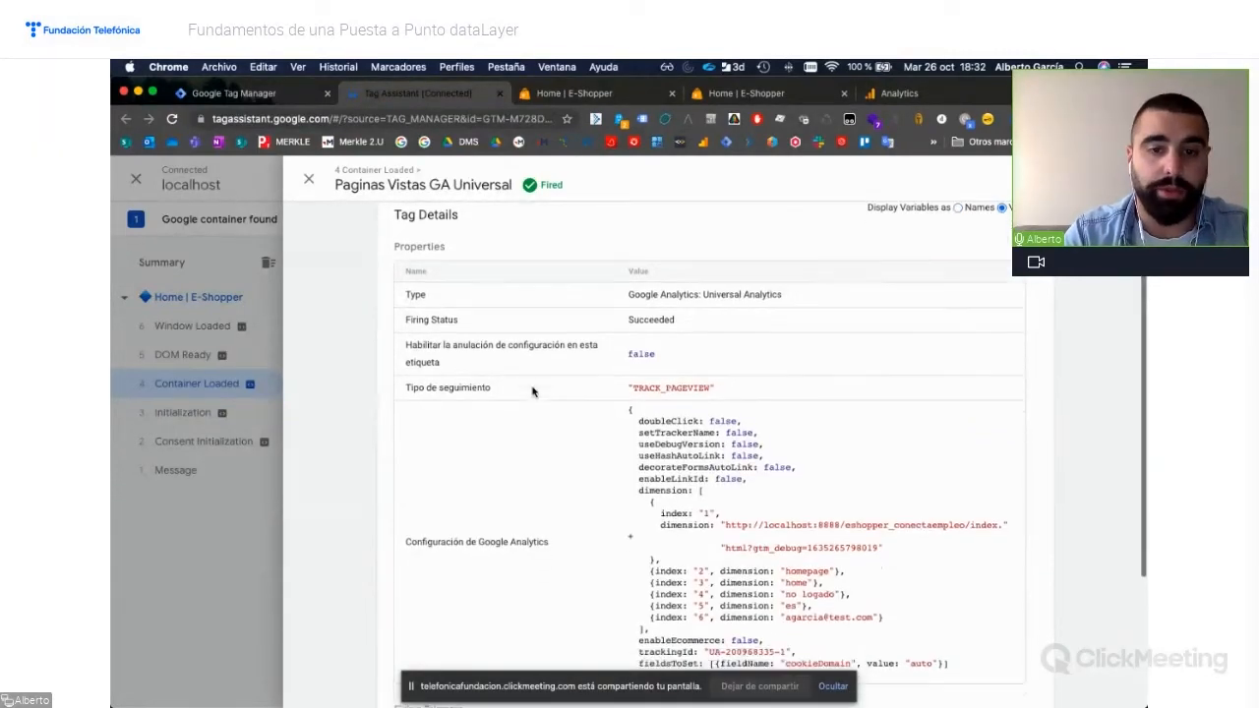
pyautogui.scroll(-1, 532, 391)
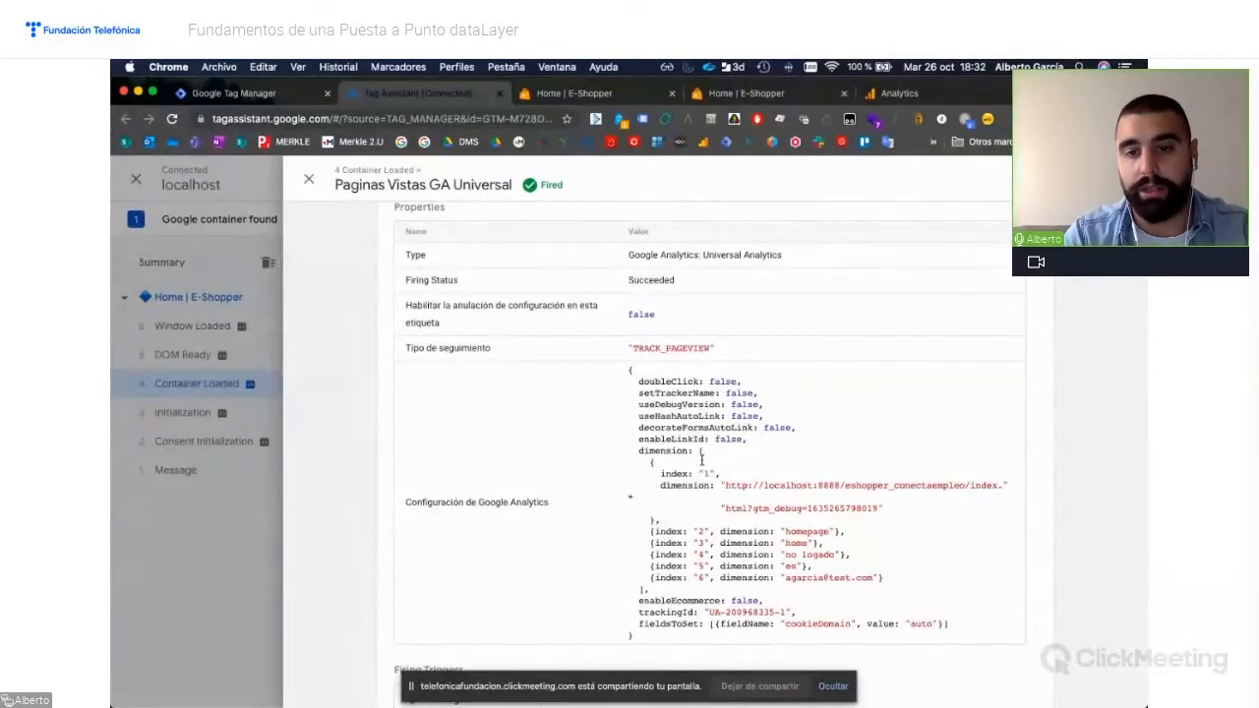
pyautogui.scroll(-1, 702, 460)
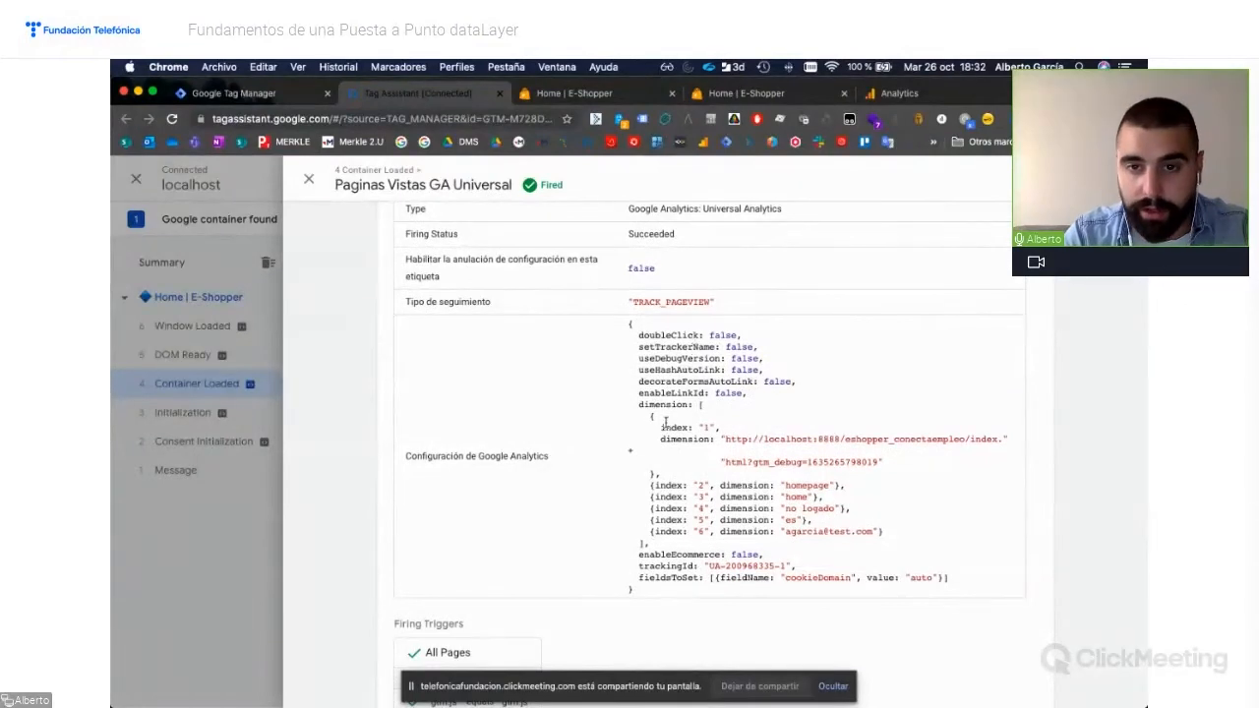
pyautogui.moveTo(641, 411); pyautogui.dragTo(657, 542)
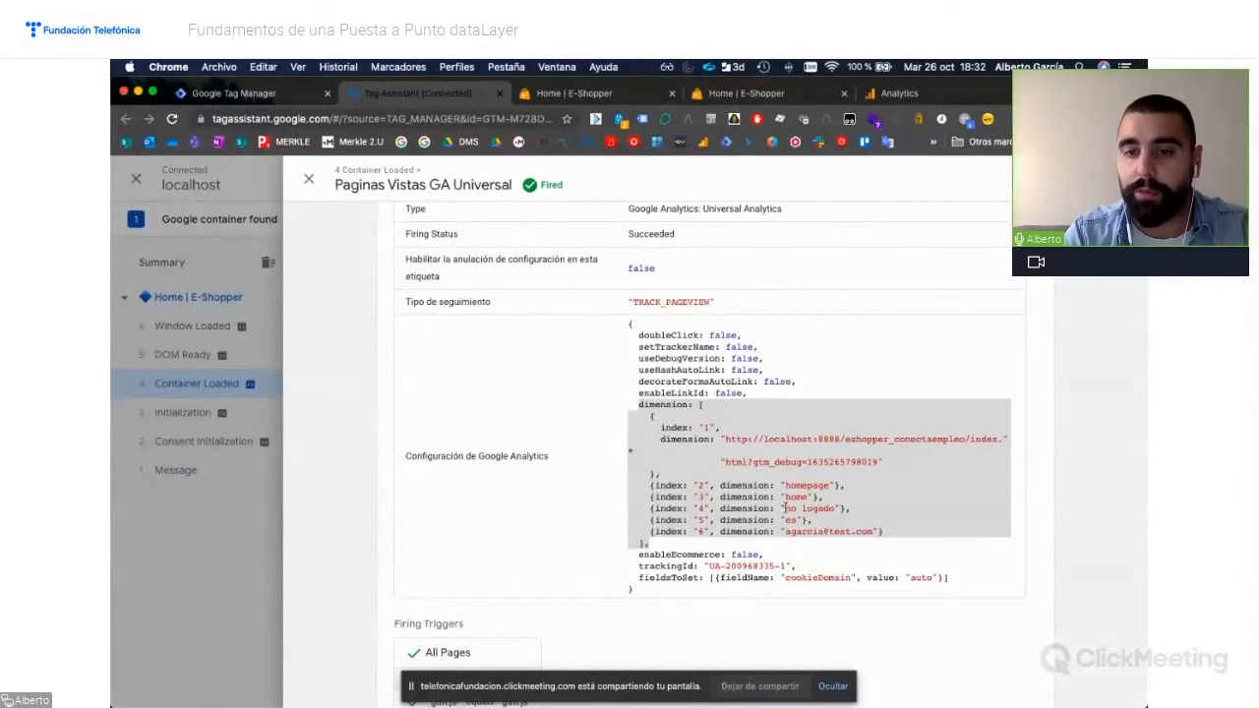
pyautogui.click(308, 179)
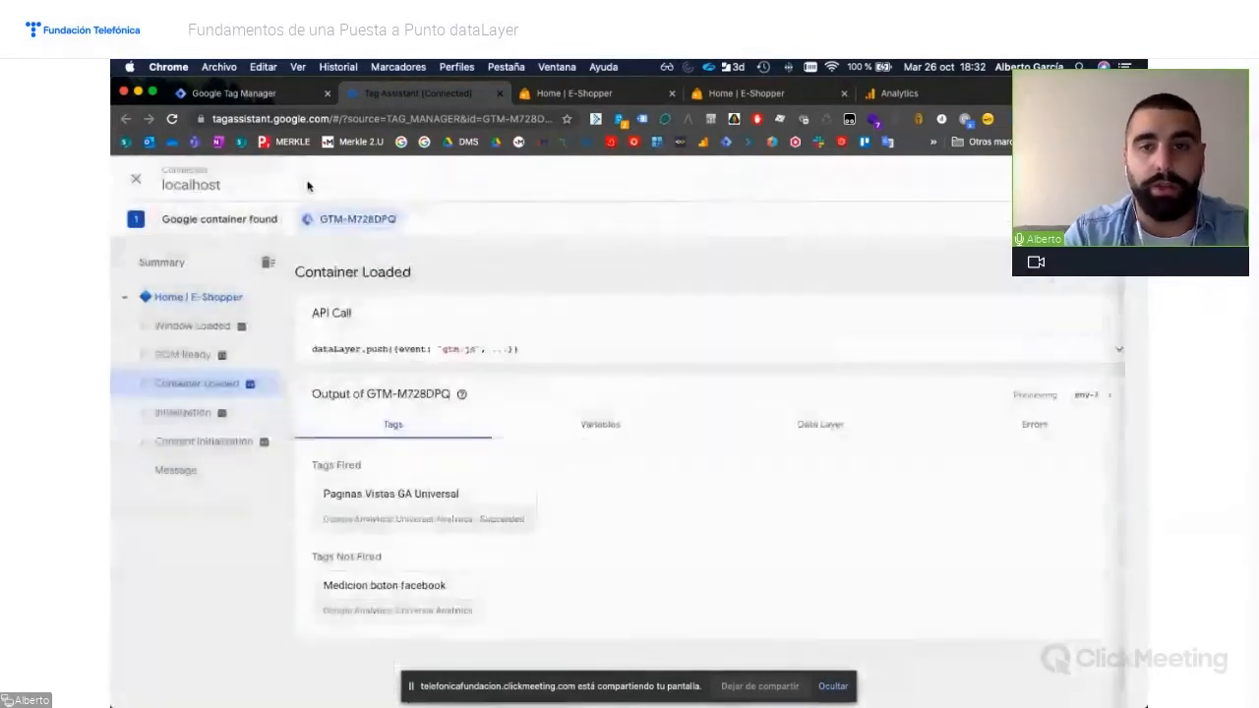
# Review the variables and the data layer values recorded for the Container Loaded event
pyautogui.click(604, 433)
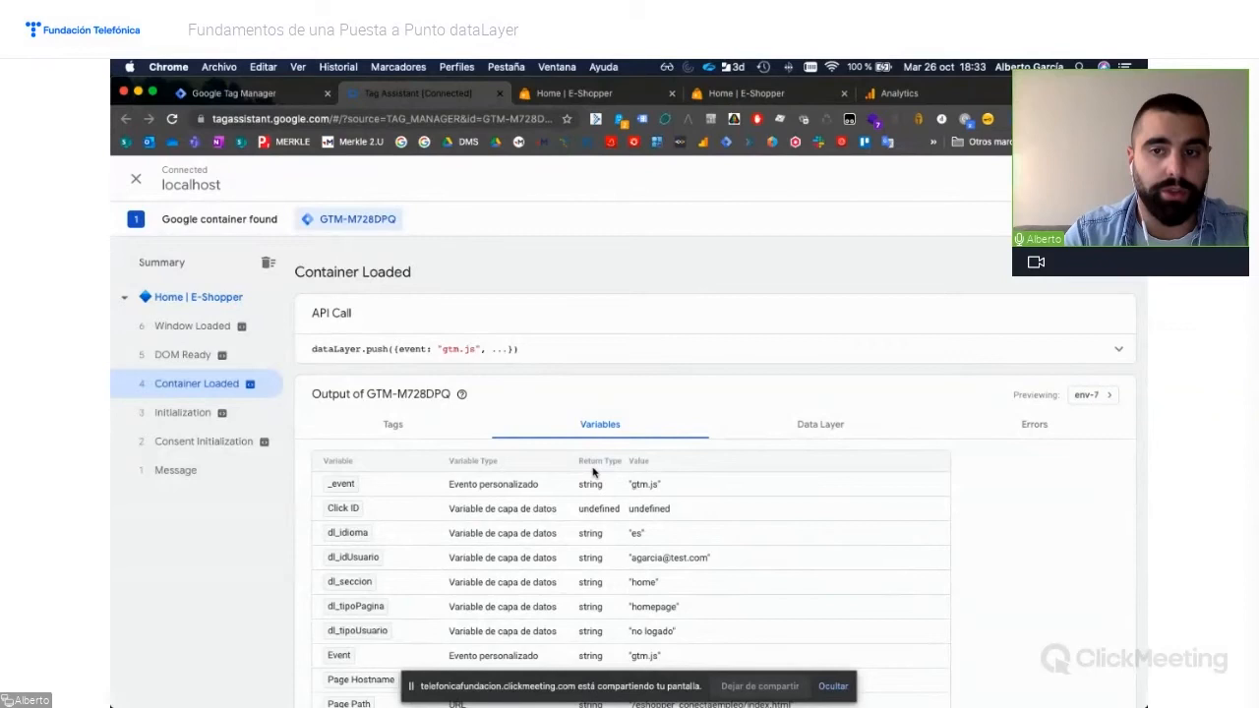
pyautogui.click(816, 432)
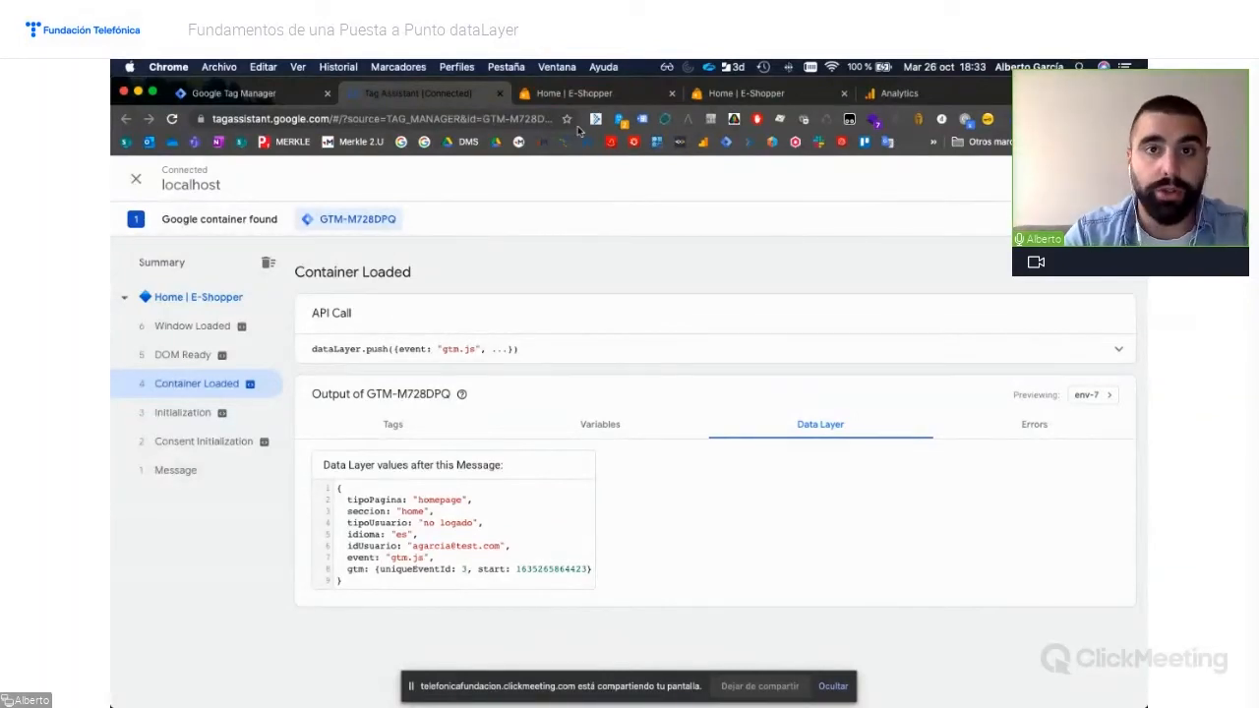
# On the connected E-Shopper page, clear the console, output the dataLayer object and expand its first entry to examine the keys
pyautogui.click(562, 94)
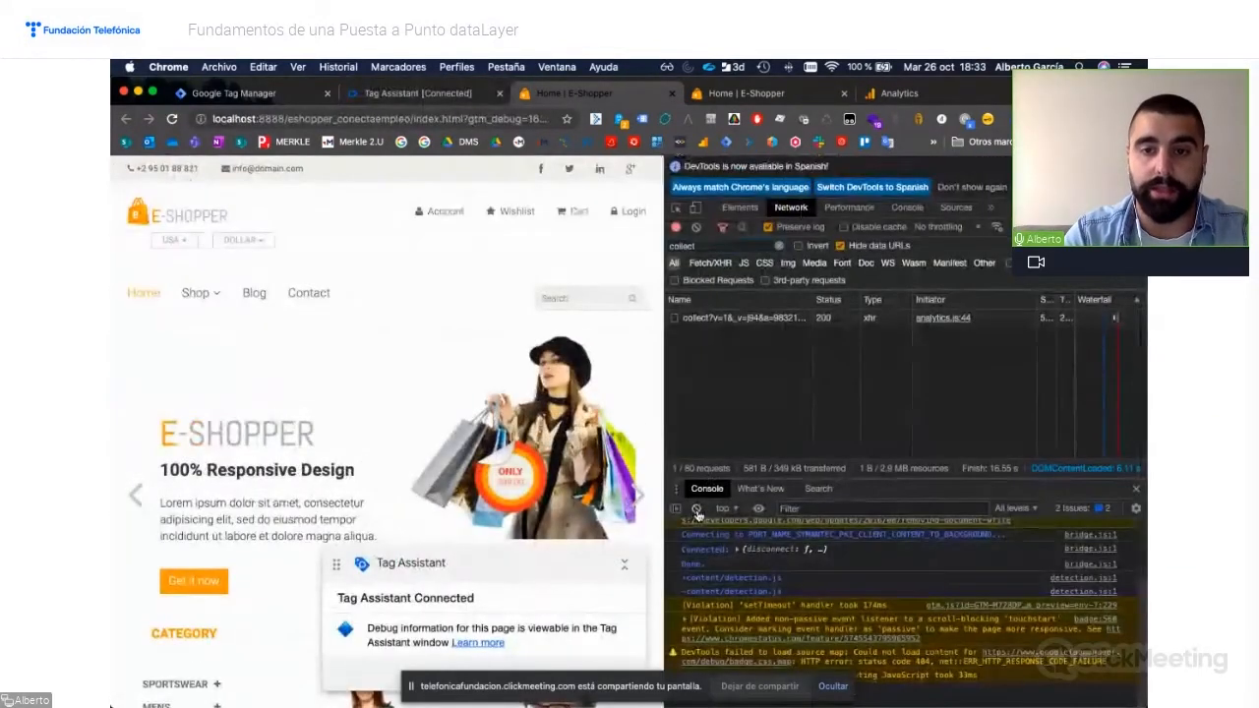
pyautogui.click(695, 508)
pyautogui.write('dataLayer')
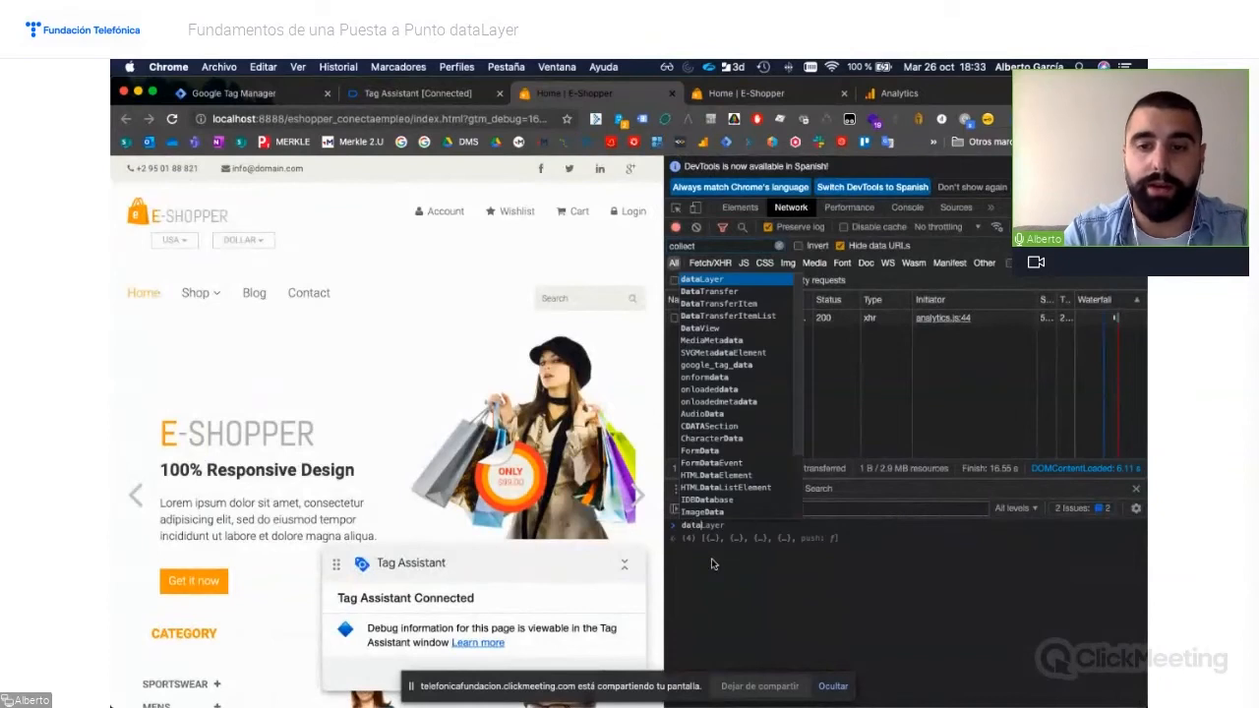
pyautogui.press('Return')
pyautogui.click(685, 540)
pyautogui.click(693, 553)
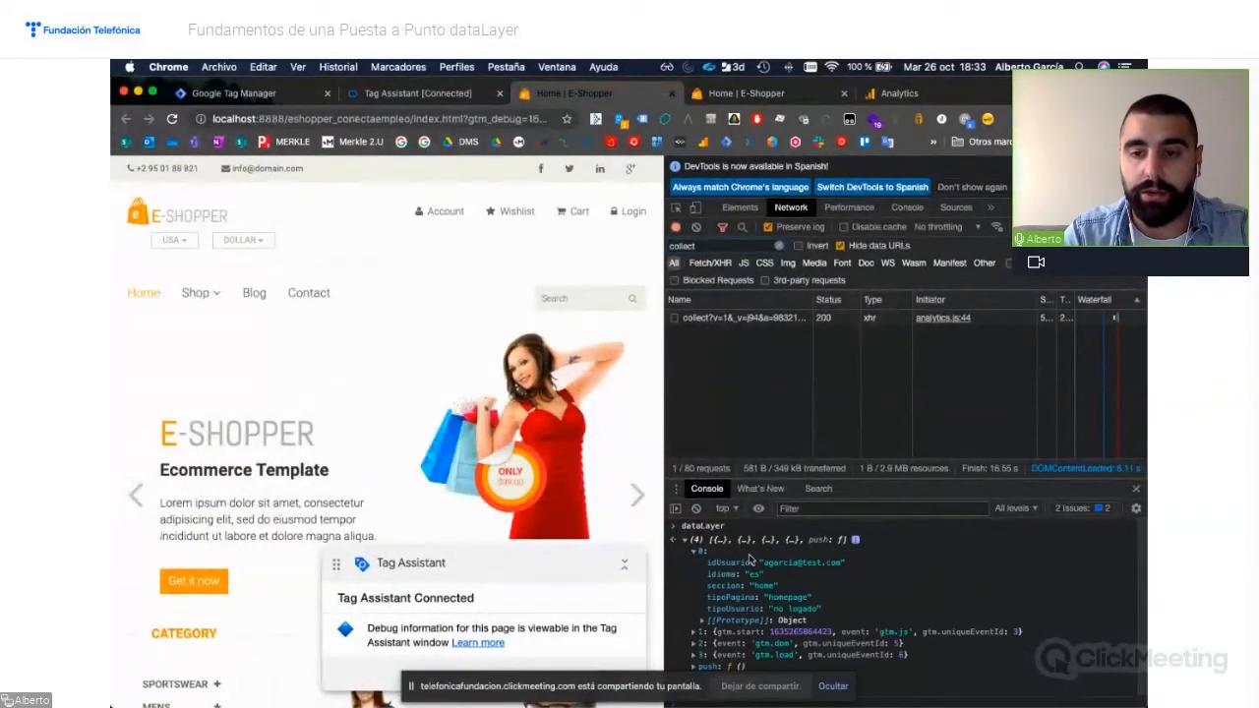
pyautogui.scroll(-1, 786, 620)
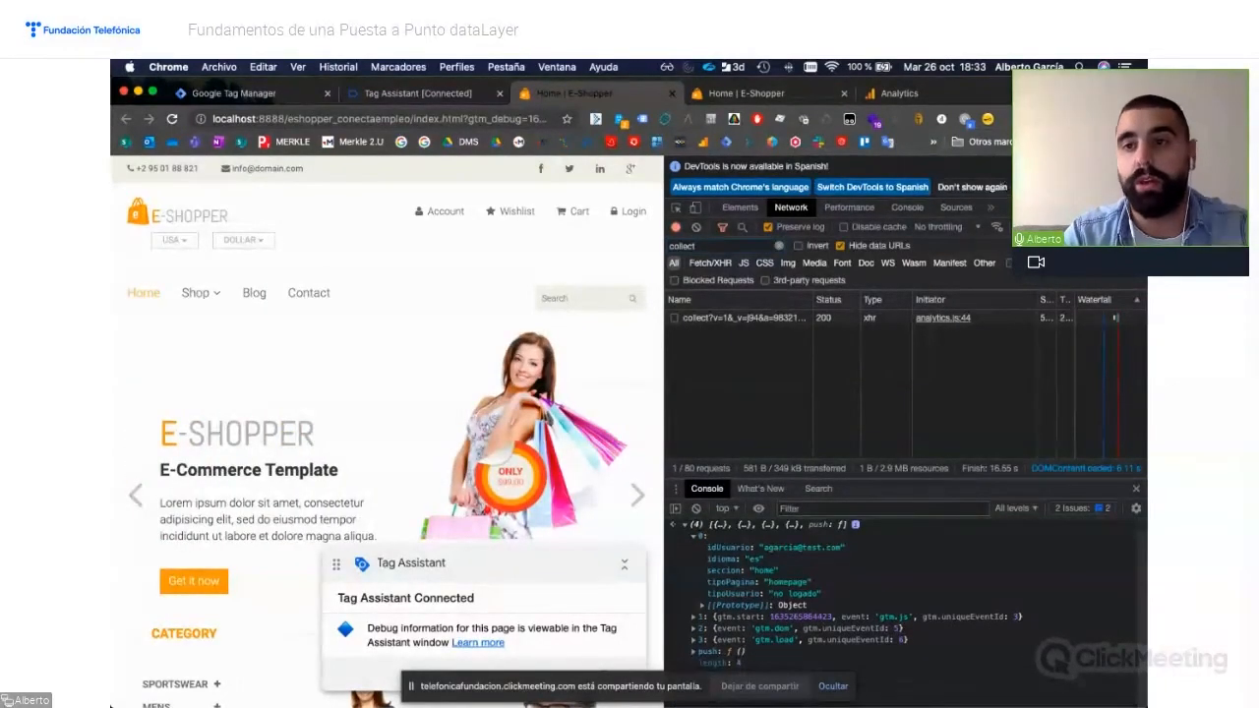
# Show the dataslayer extension in the developer tools, widen it to read the data layer and custom dimensions, and narrow it again
pyautogui.click(991, 208)
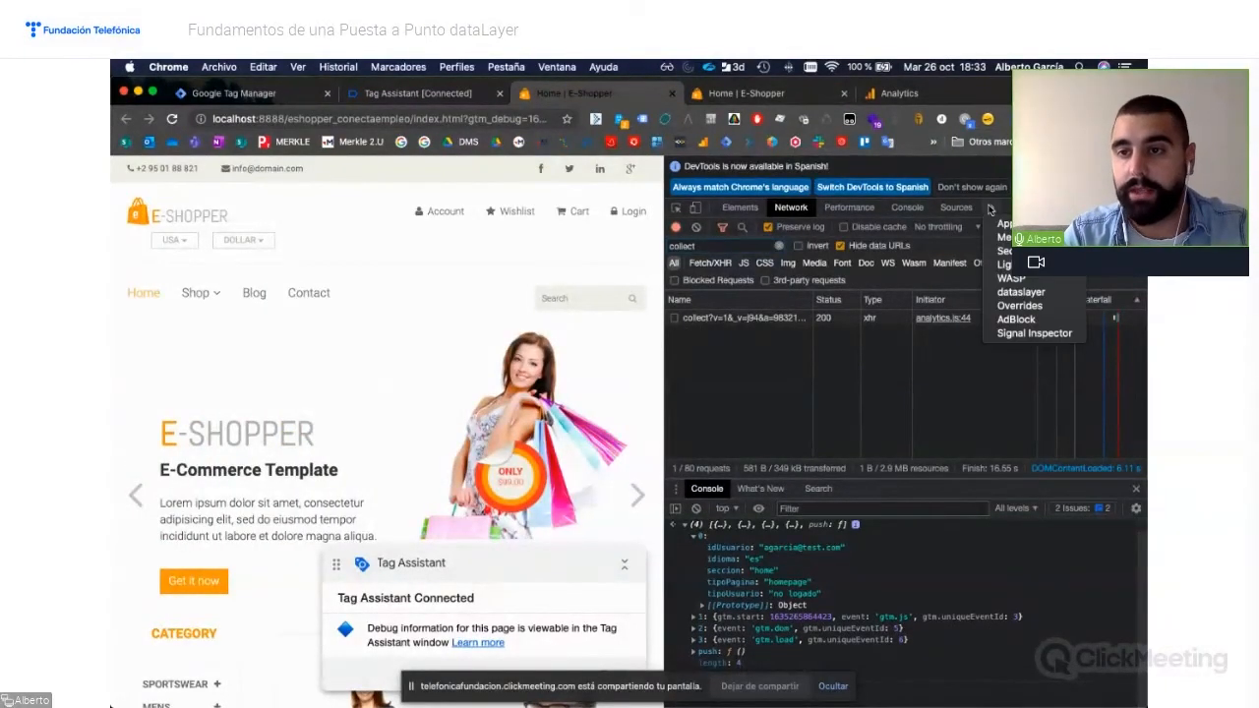
pyautogui.click(1005, 293)
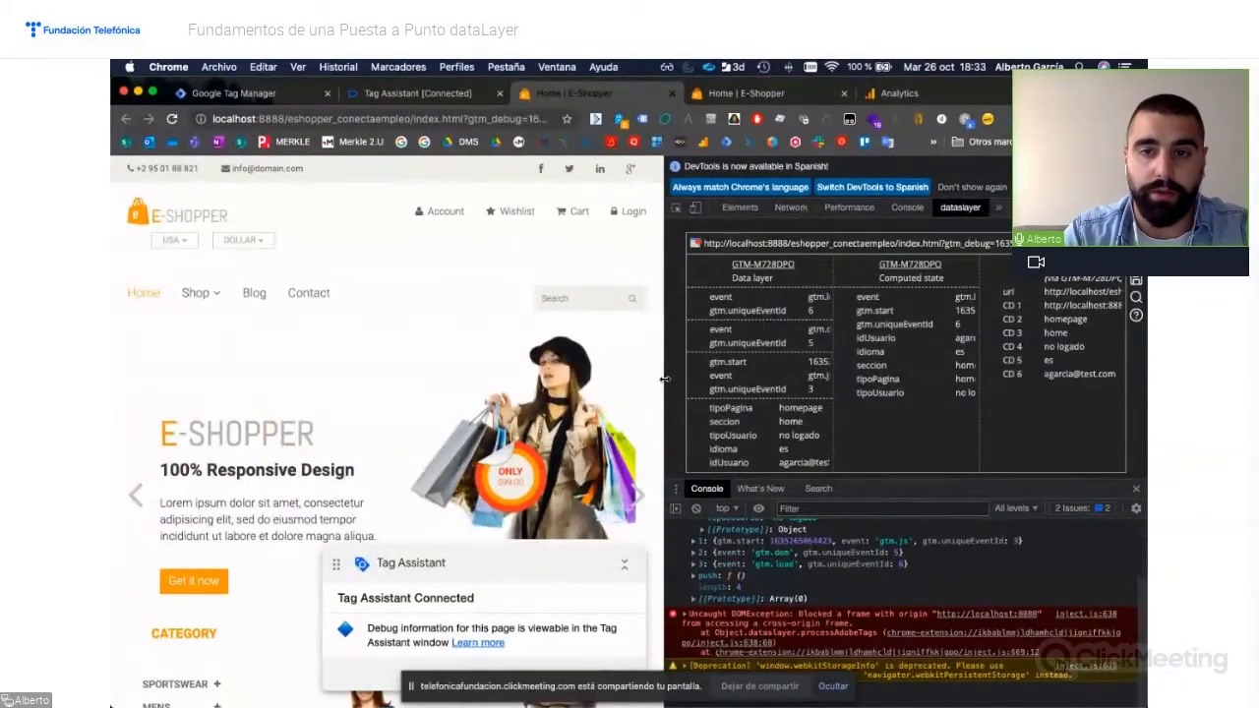
pyautogui.moveTo(665, 379); pyautogui.dragTo(411, 386)
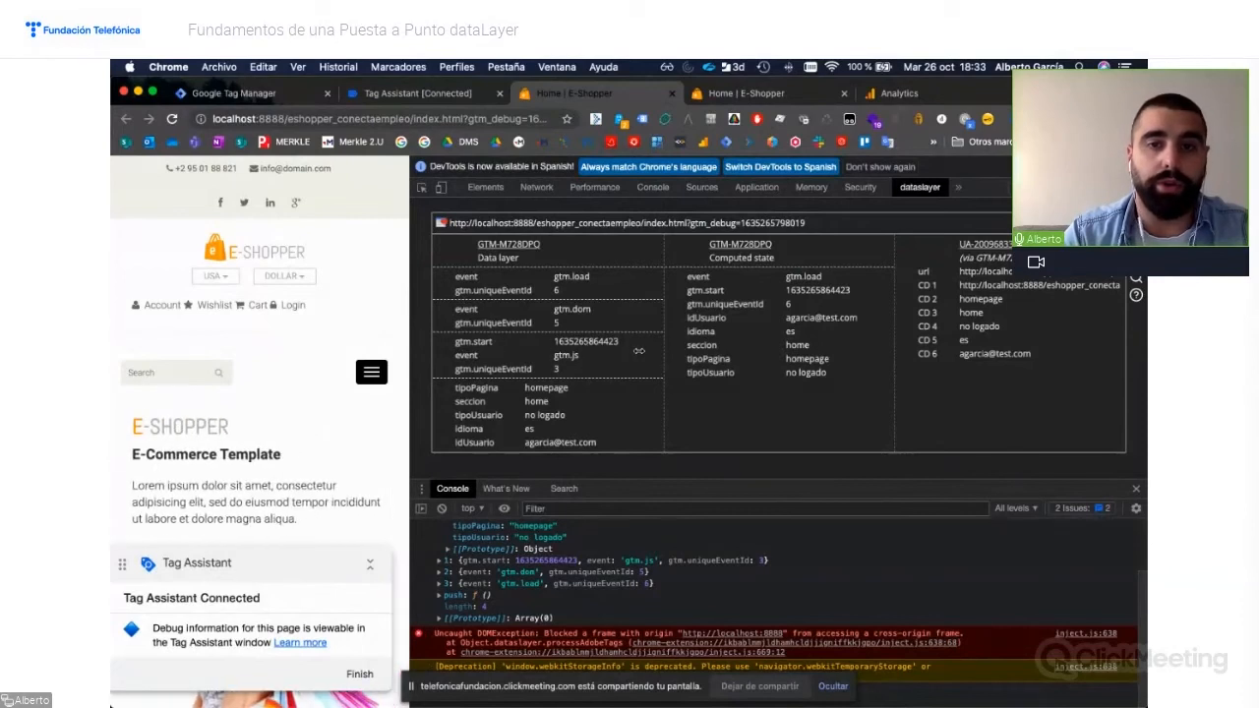
pyautogui.moveTo(409, 351); pyautogui.dragTo(638, 352)
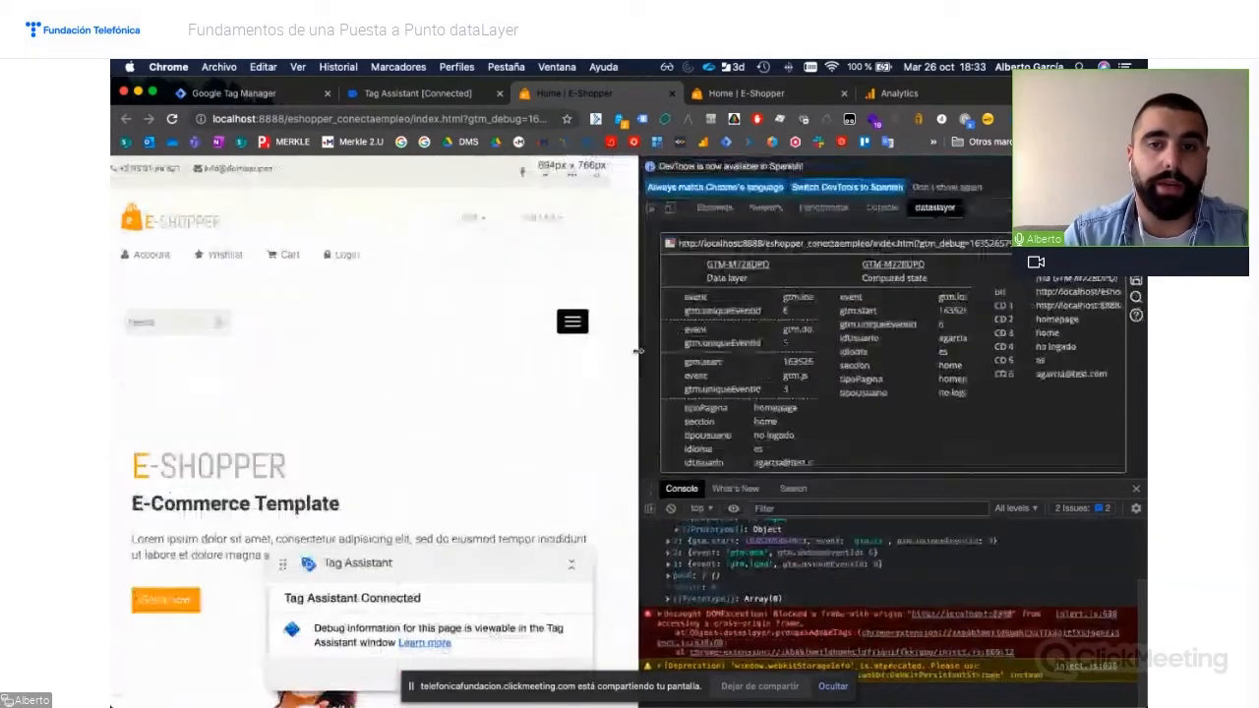
# Open the collect network request, view its query string parameters decoded, and examine custom dimensions cd1 to cd6
pyautogui.click(766, 209)
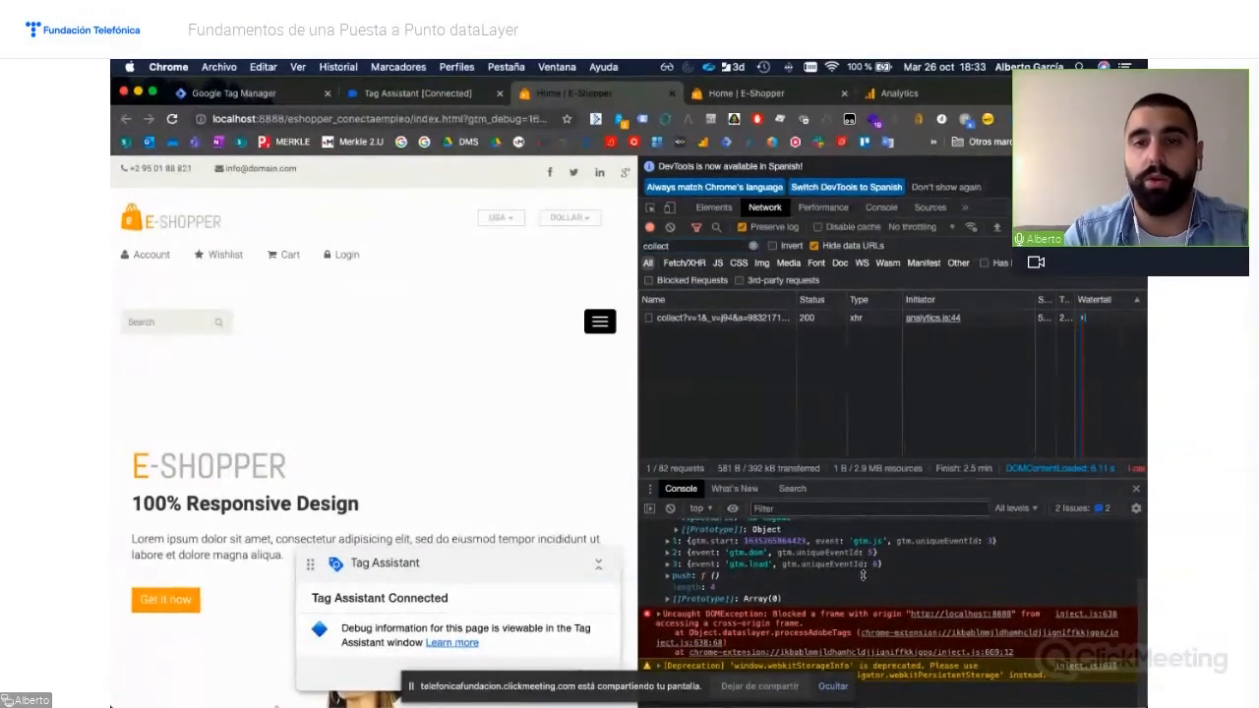
pyautogui.click(669, 319)
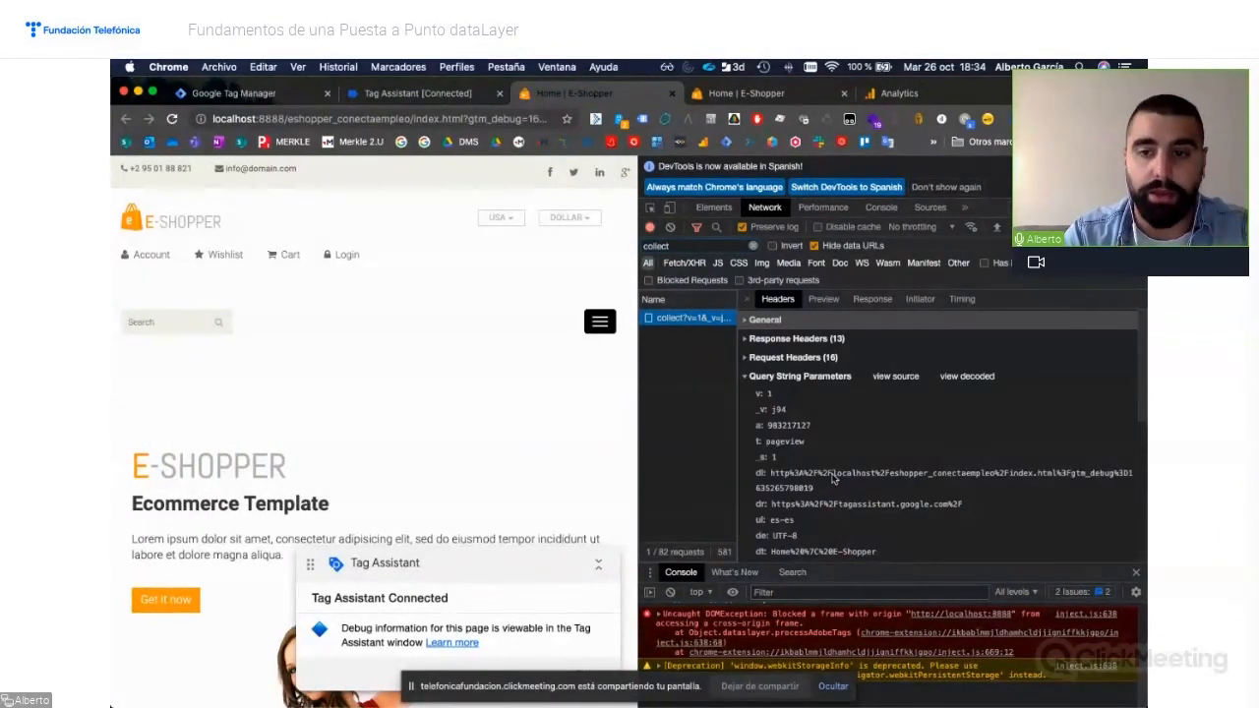
pyautogui.scroll(-3, 835, 479)
pyautogui.scroll(3, 877, 396)
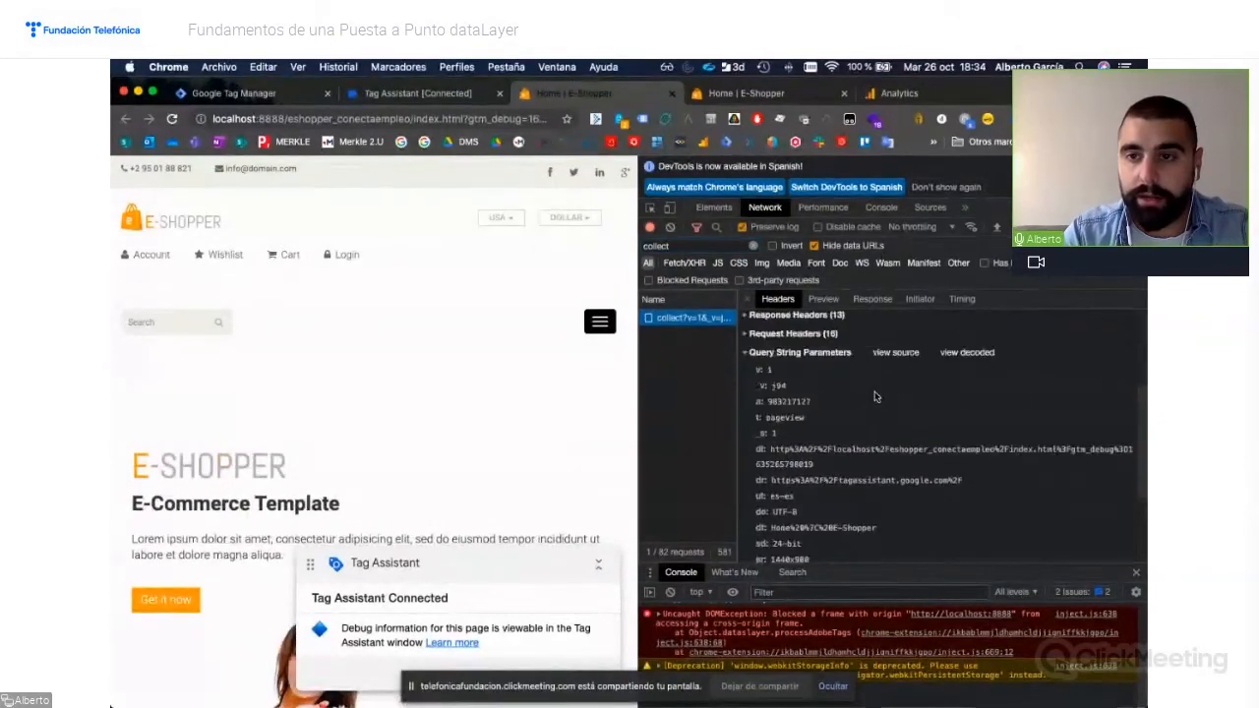
pyautogui.click(959, 380)
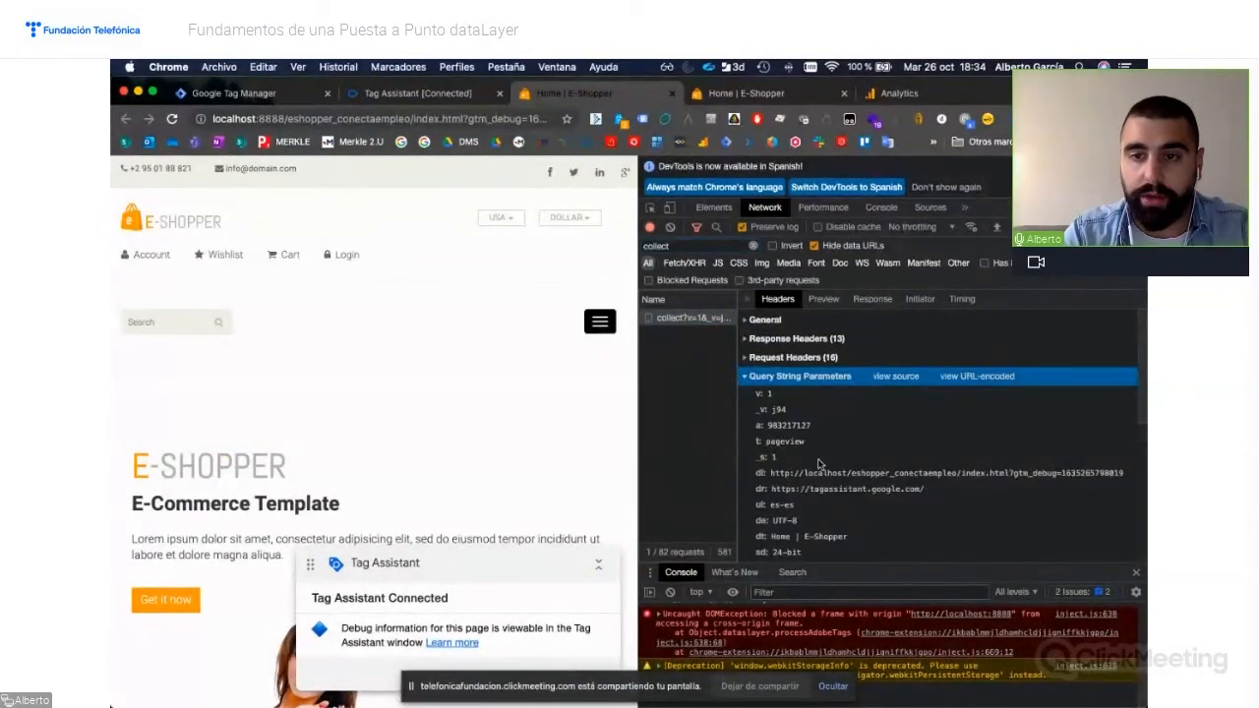
pyautogui.scroll(-5, 819, 463)
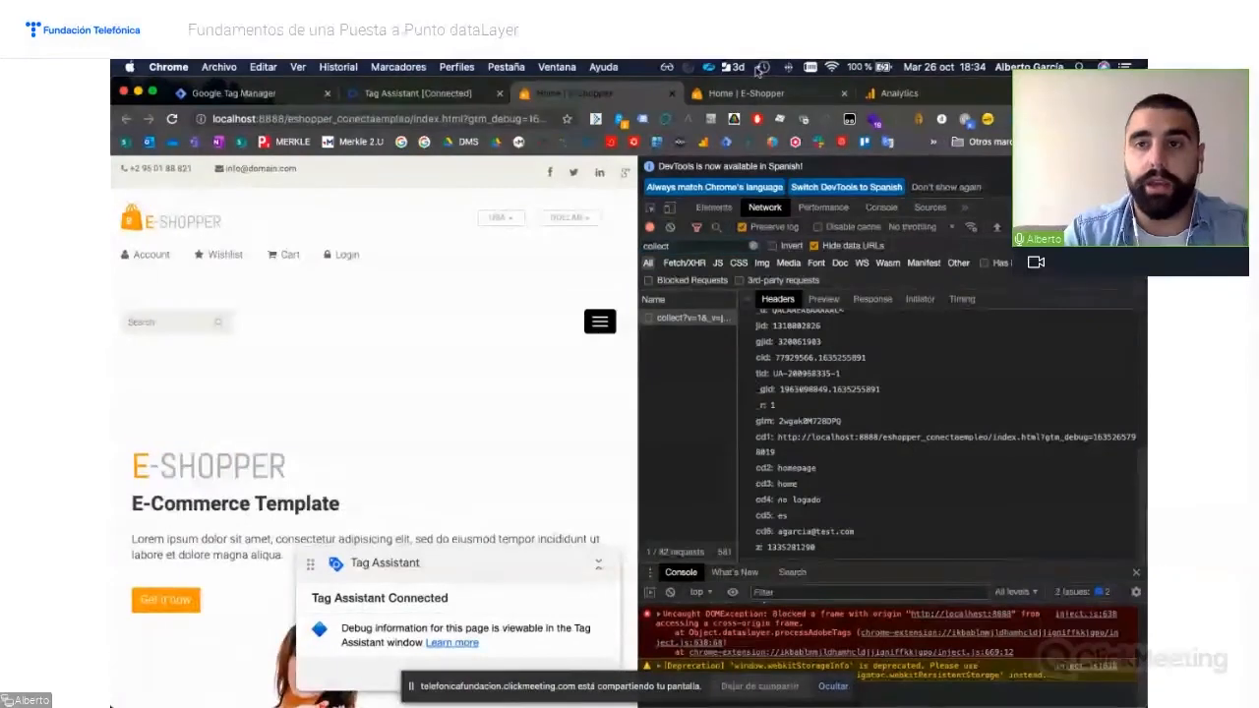
# Switch to Google Analytics and open the real-time Contenido report to examine the active page and page views
pyautogui.click(920, 94)
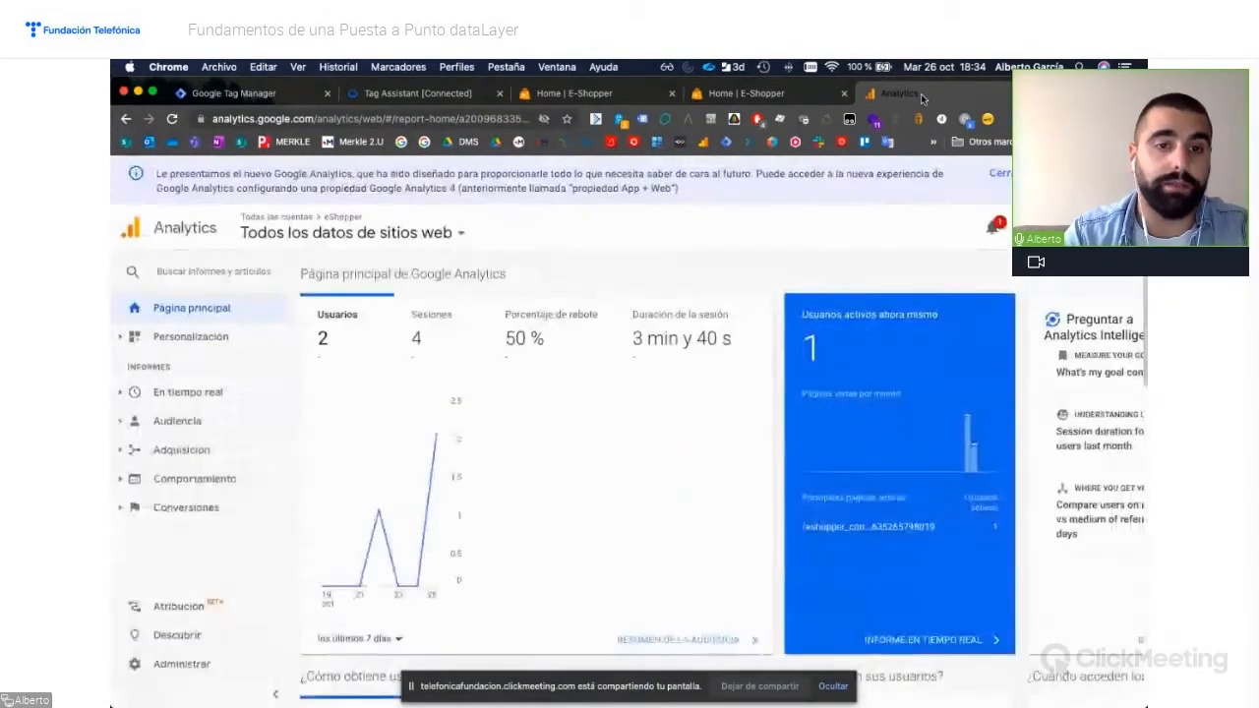
pyautogui.click(189, 392)
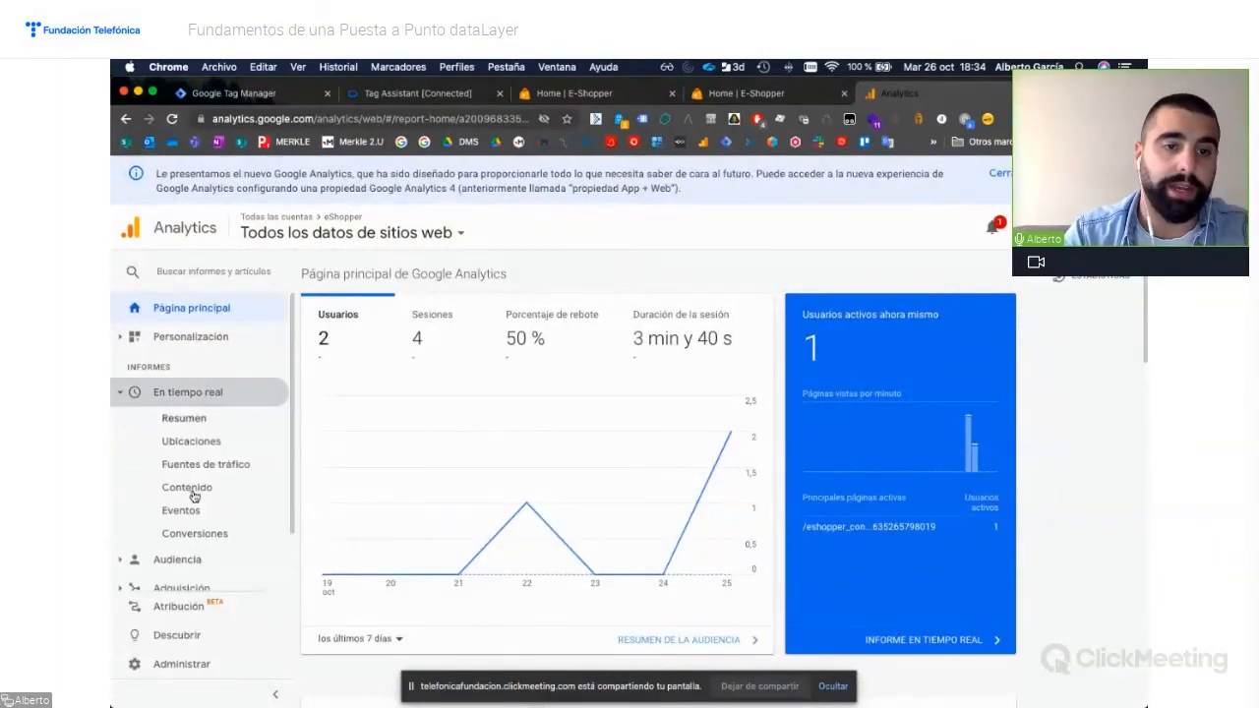
pyautogui.click(193, 497)
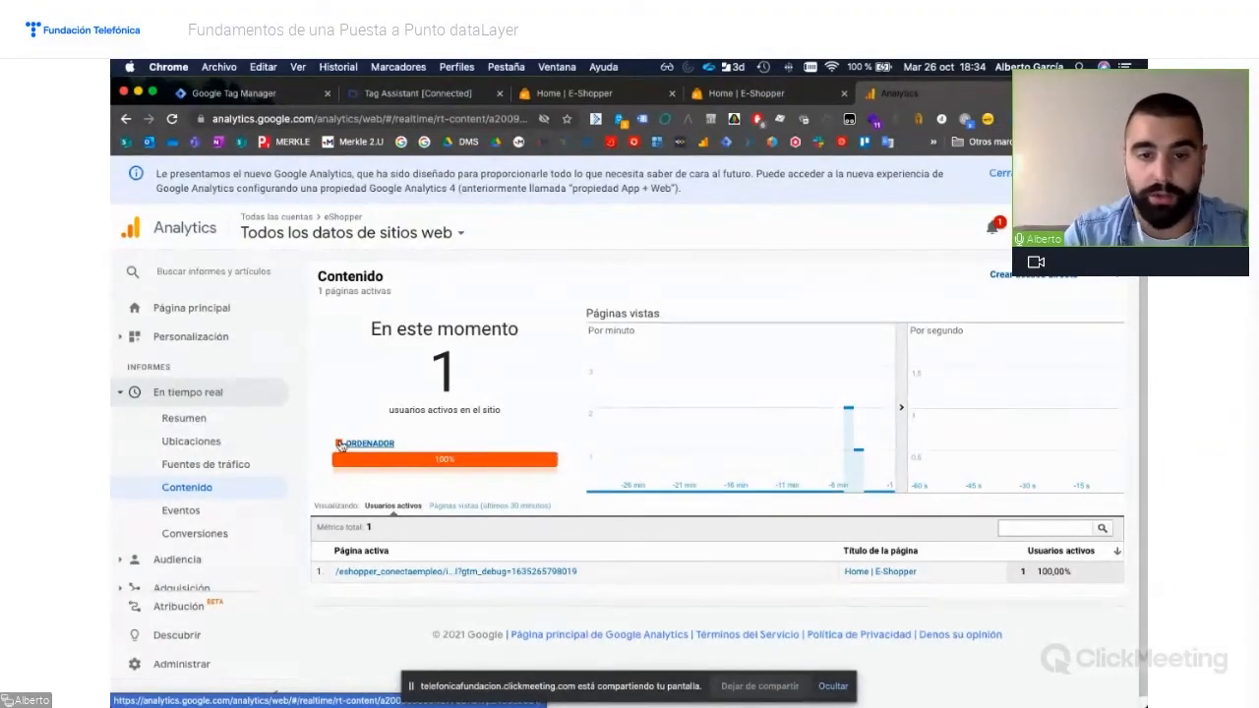
pyautogui.moveTo(855, 472)
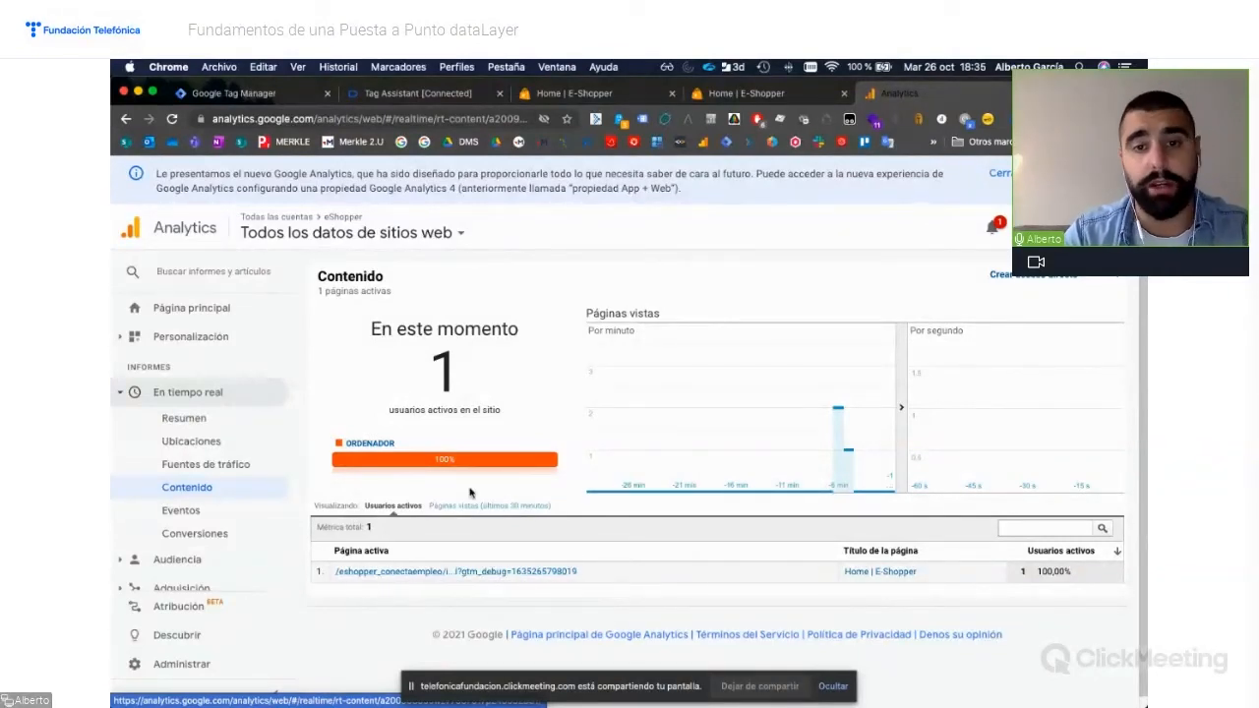
# Return to the E-Shopper page, enlarge its area beside the developer tools, and locate the Twitter link's dataLayer.push code in Sublime Text's index.html
pyautogui.click(592, 92)
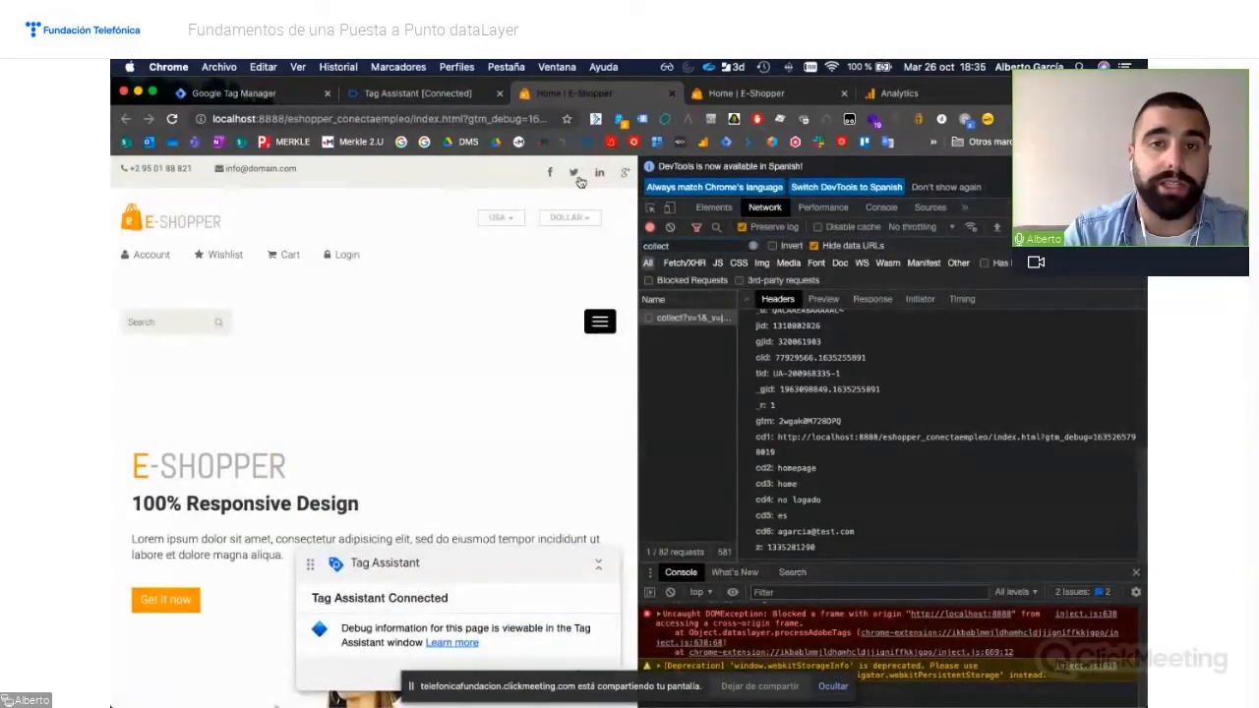
pyautogui.moveTo(639, 430); pyautogui.dragTo(759, 430)
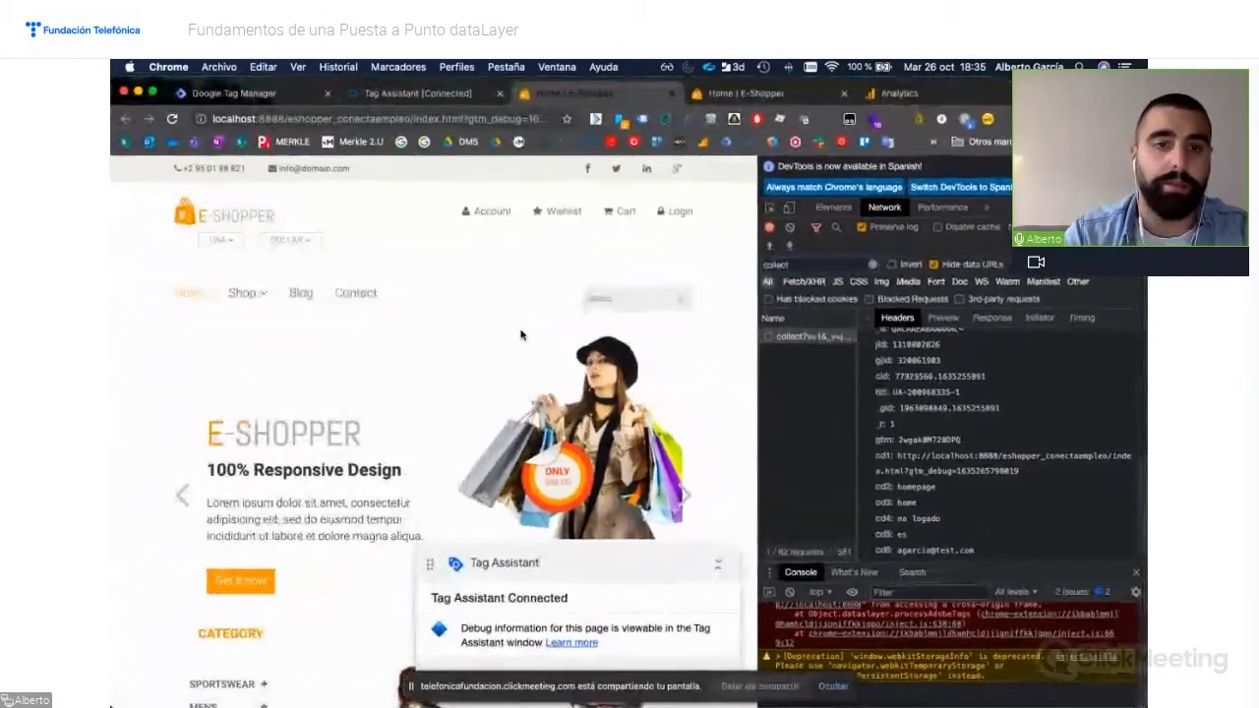
pyautogui.hotkey('ctrl', 'Up')
pyautogui.click(404, 389)
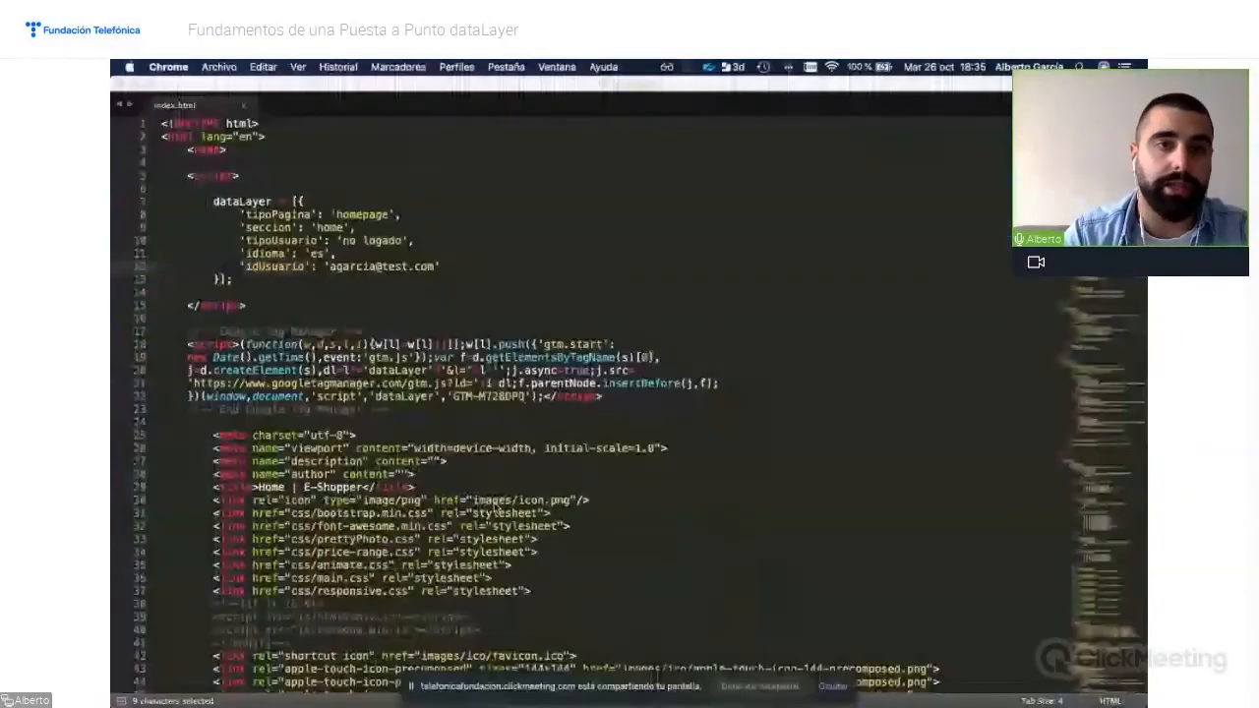
pyautogui.scroll(-15, 388, 343)
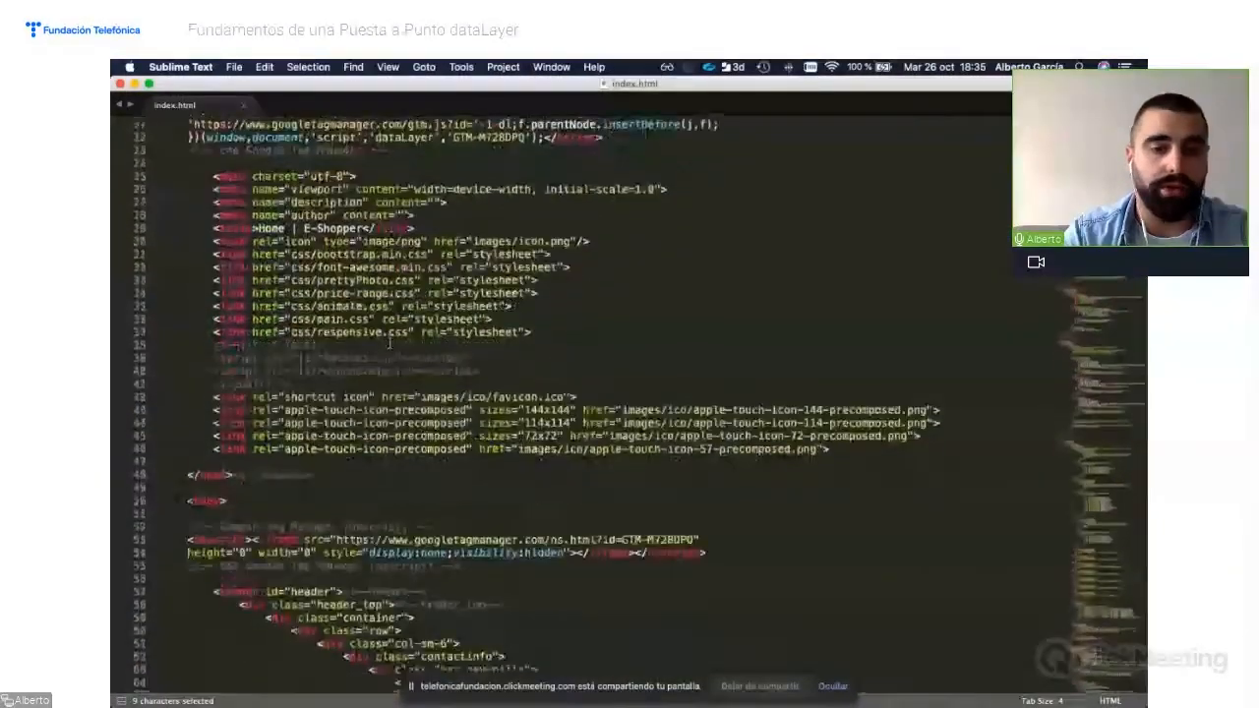
pyautogui.scroll(-1, 389, 343)
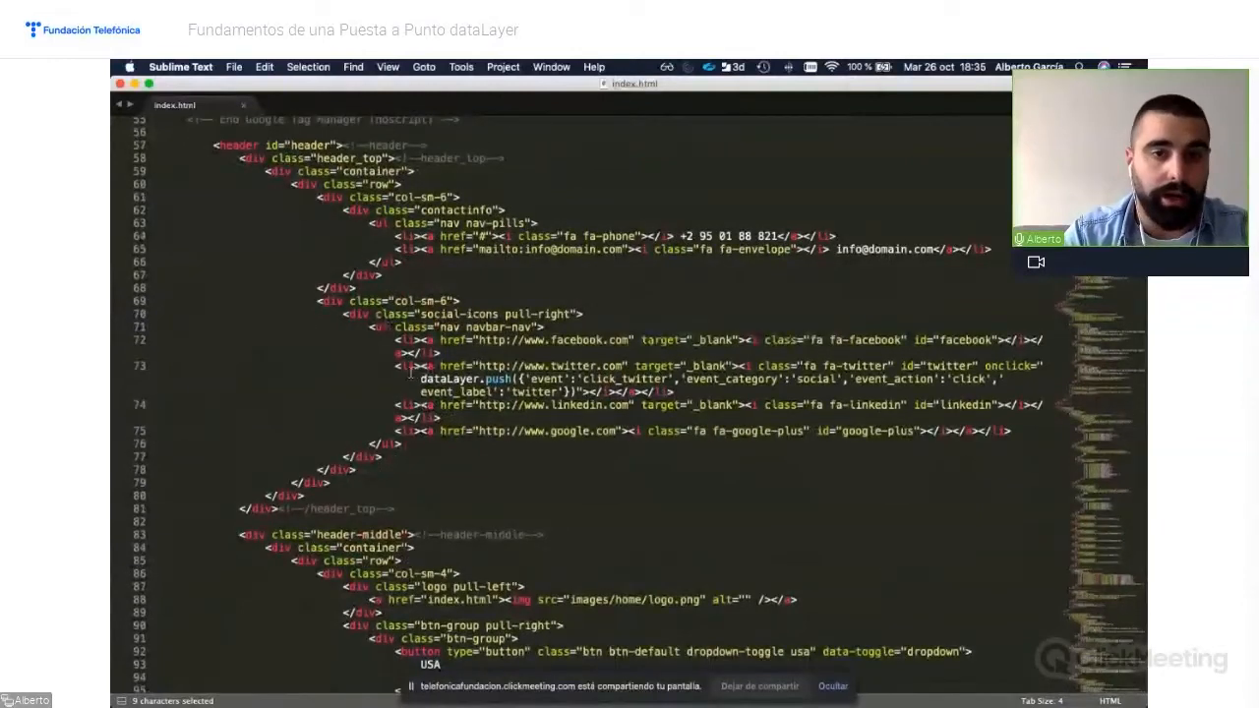
# Highlight the full Twitter link code on line 73 of index.html and compare it with the social icons on the E-Shopper page
pyautogui.moveTo(388, 366); pyautogui.dragTo(568, 356)
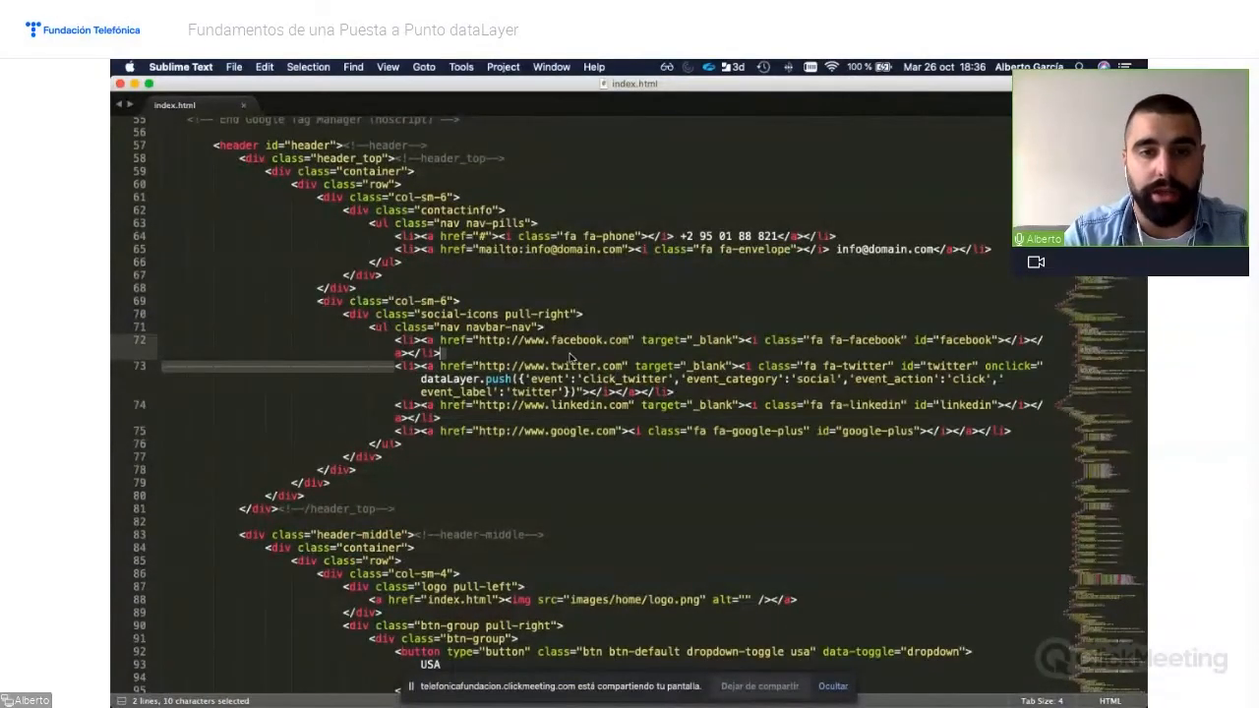
pyautogui.click(606, 405)
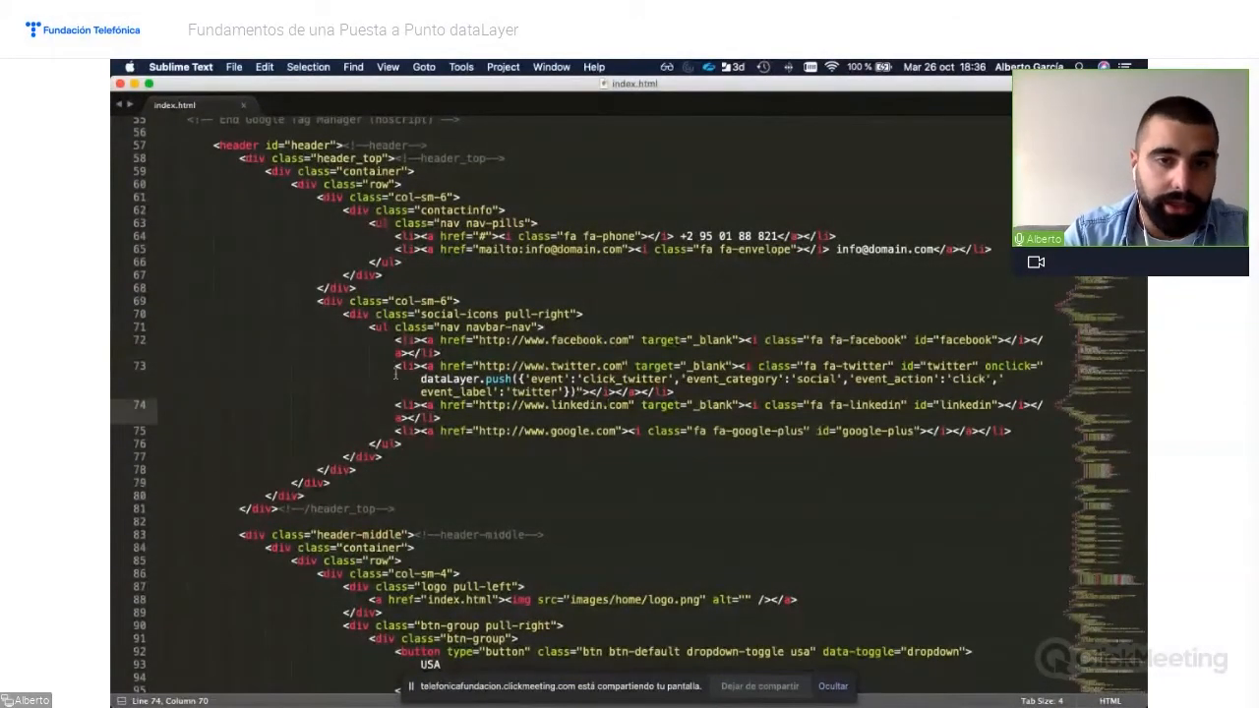
pyautogui.moveTo(395, 372); pyautogui.dragTo(1041, 405)
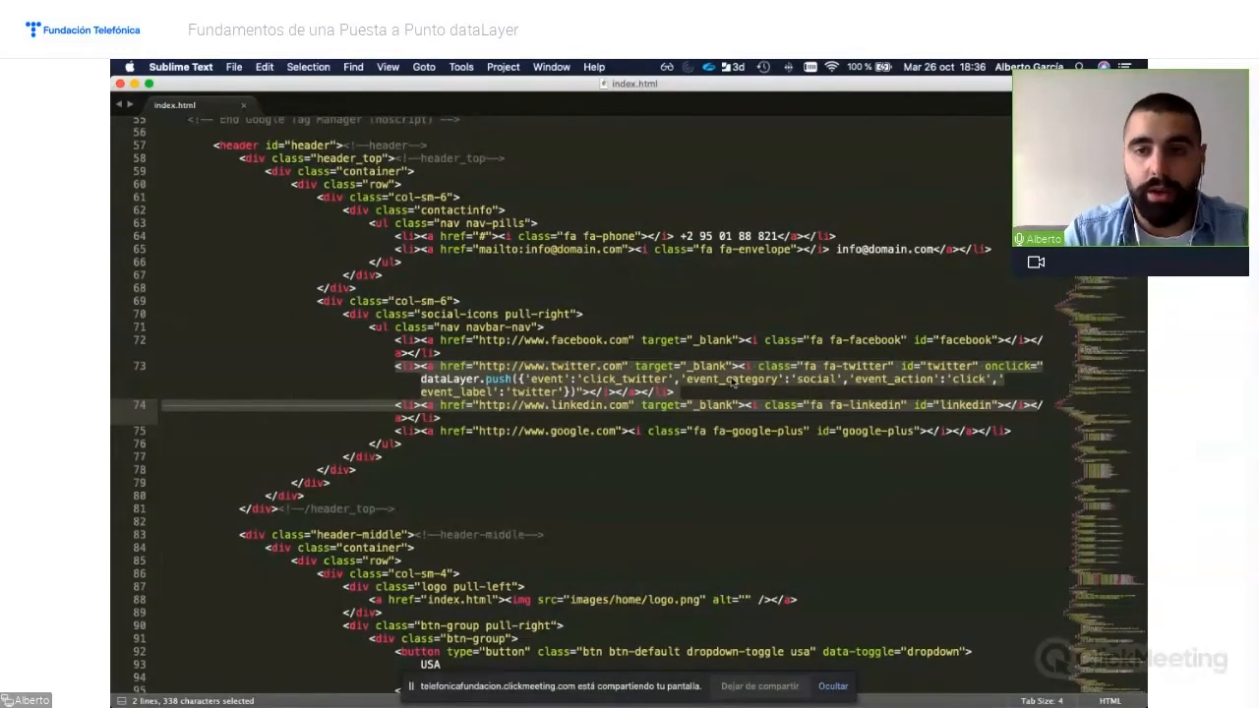
pyautogui.press('super+Tab')
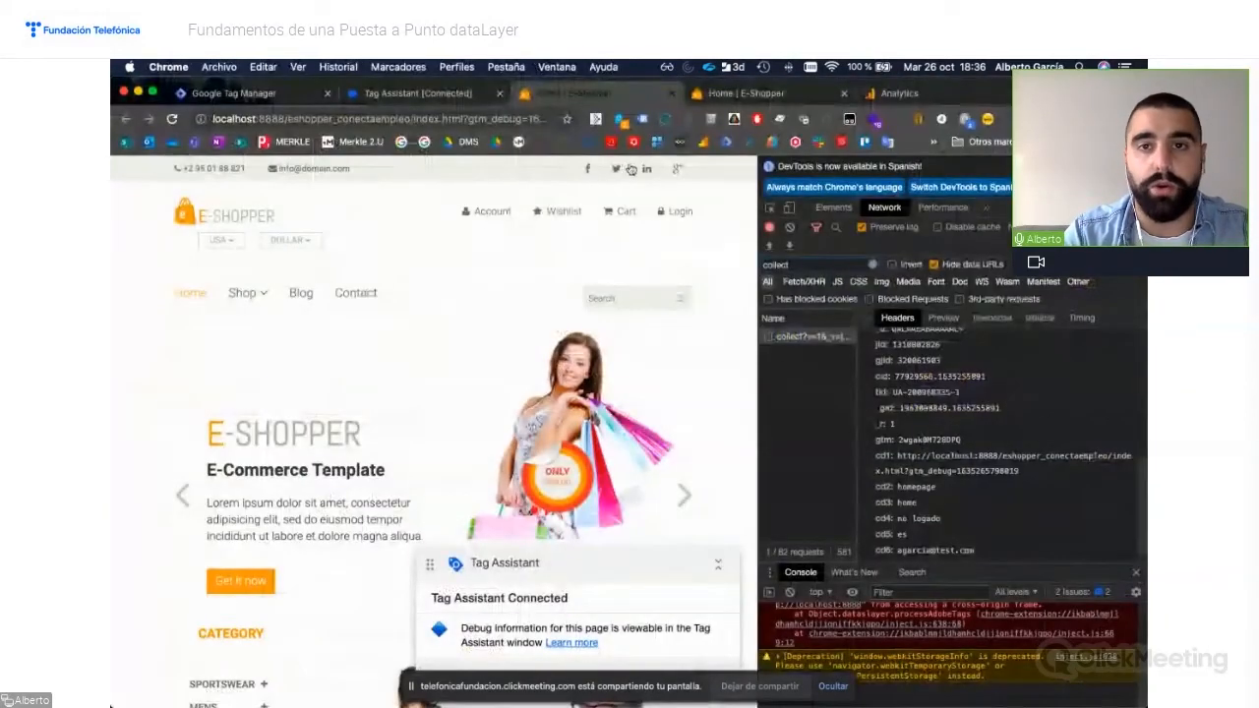
pyautogui.press('super+Tab')
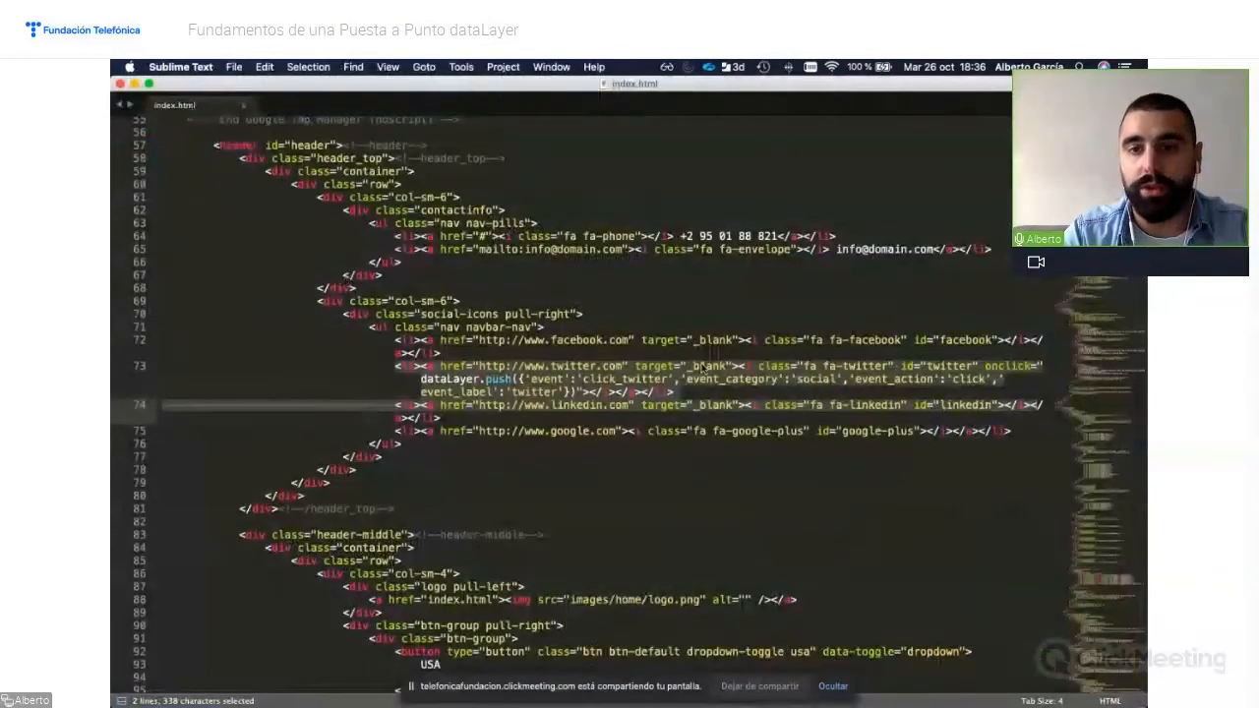
pyautogui.click(847, 396)
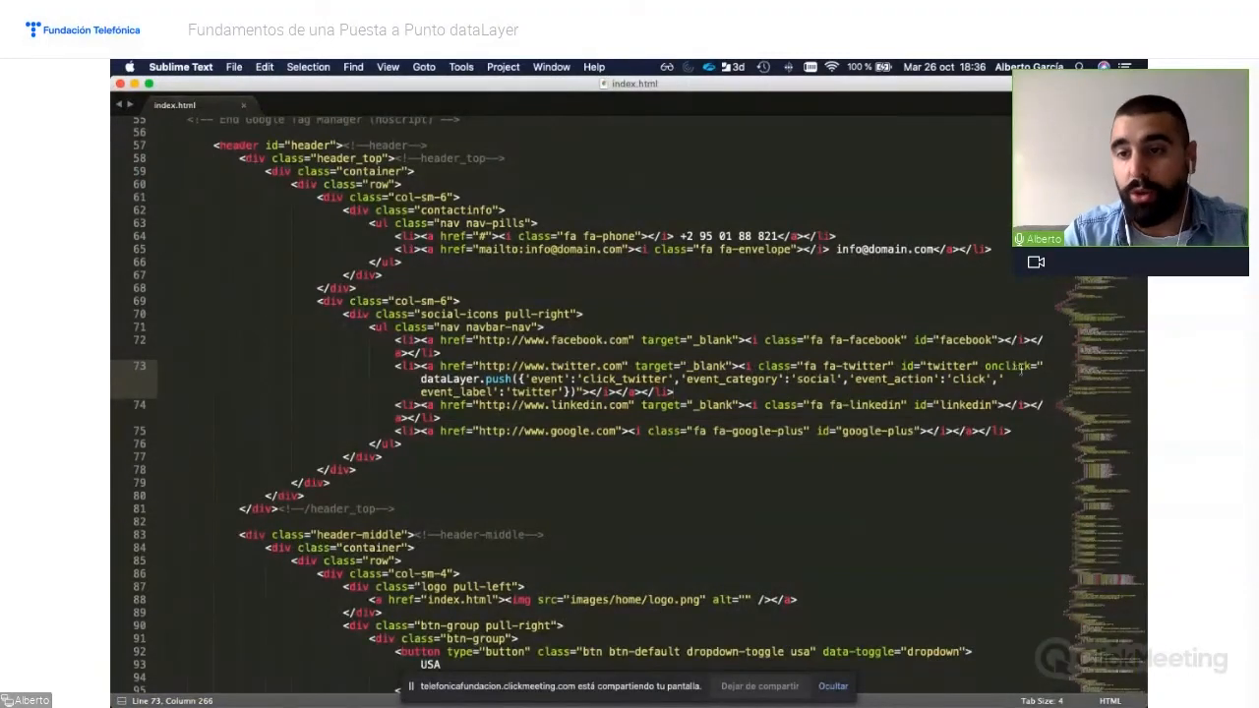
# Examine the Twitter link's onclick attribute and its dataLayer.push parts: the event key, event_category and the value social
pyautogui.moveTo(985, 366); pyautogui.dragTo(1022, 367)
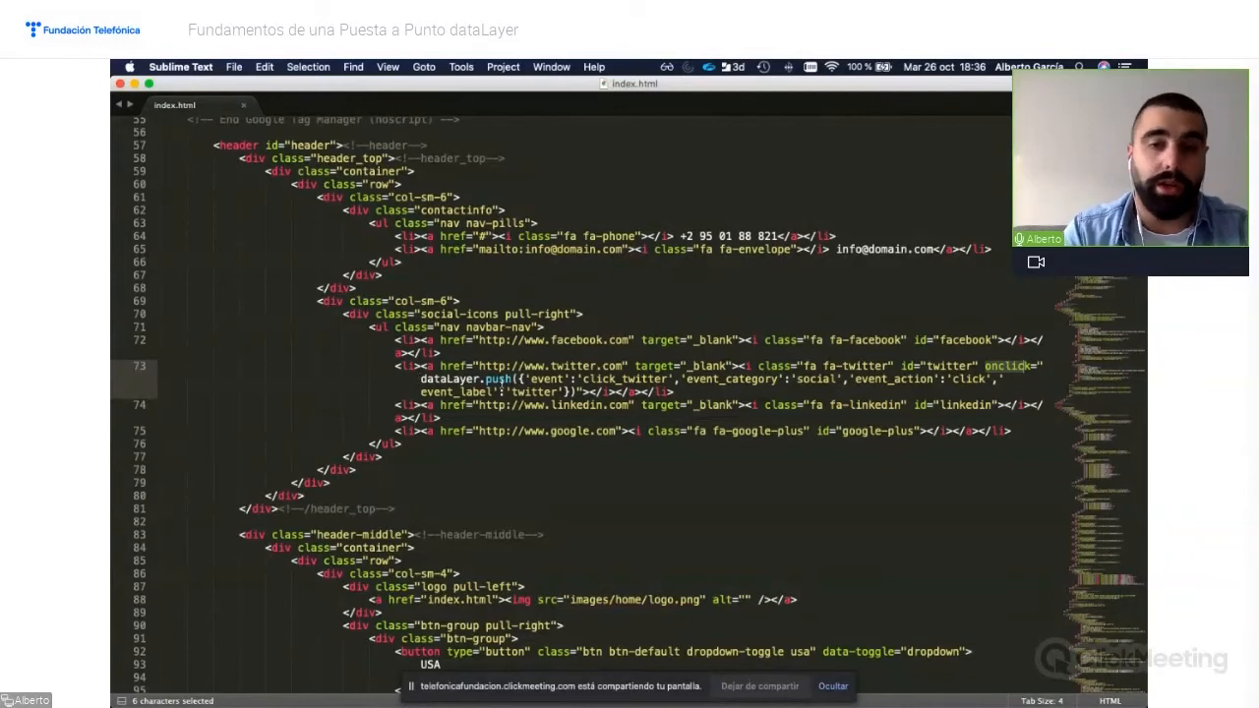
pyautogui.doubleClick(547, 380)
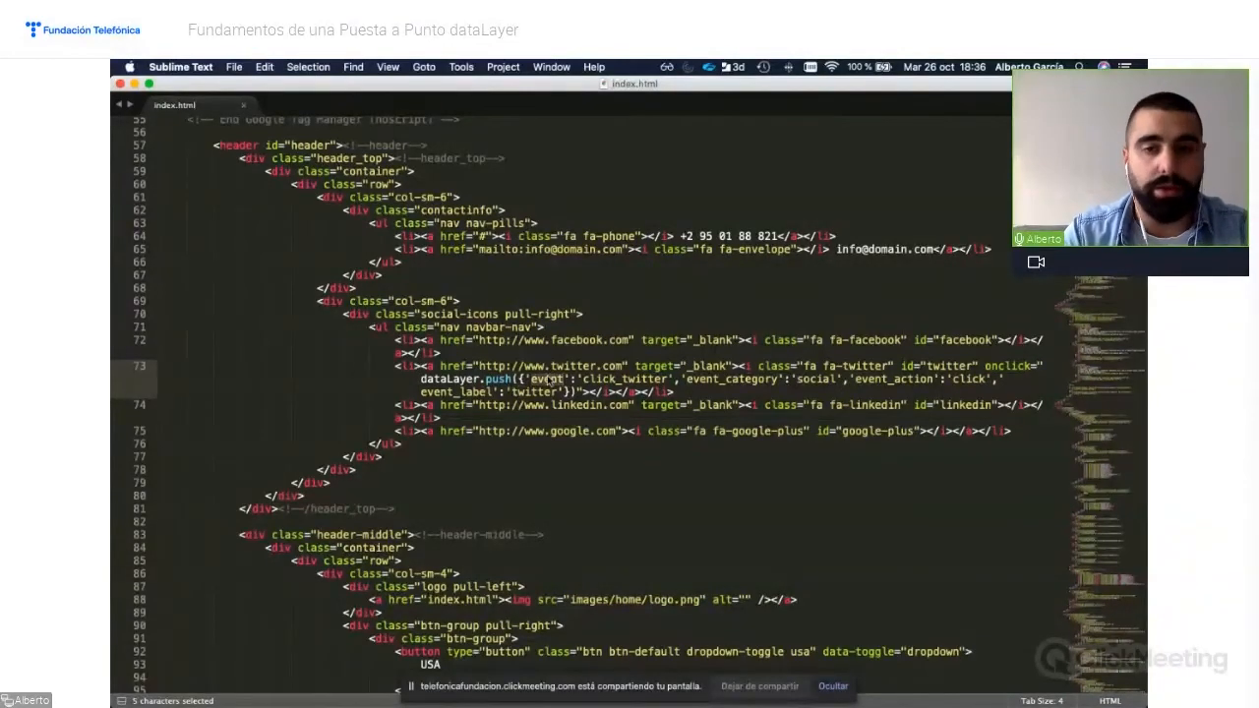
pyautogui.moveTo(584, 380); pyautogui.dragTo(778, 380)
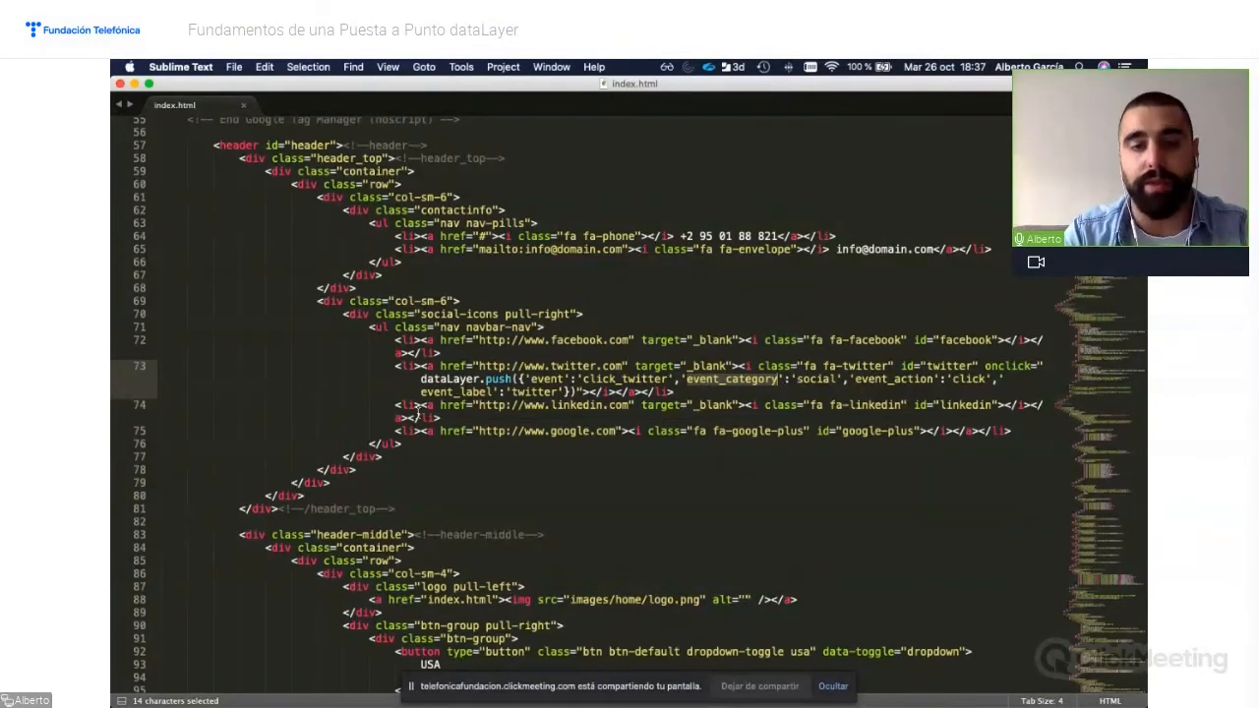
pyautogui.doubleClick(804, 379)
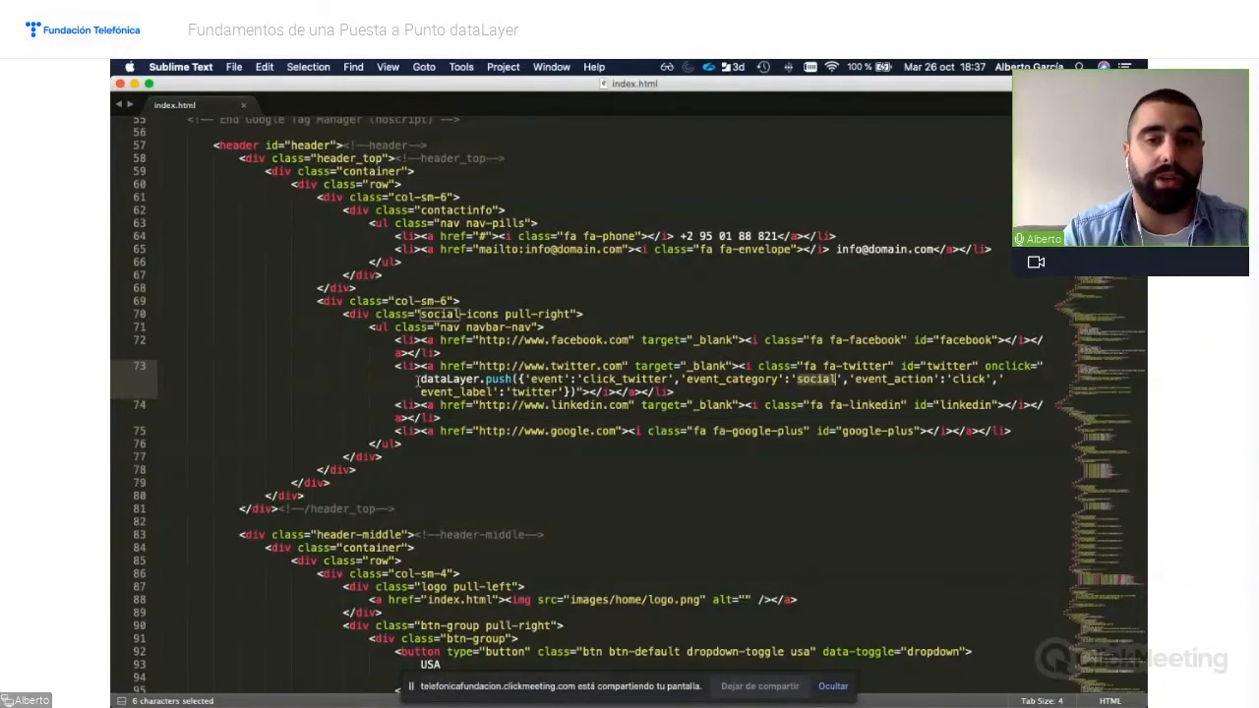
# Switch to the E-Shopper page in Chrome, clear the network log and console, and follow the Twitter link, closing the page it opens
pyautogui.press('super+Tab')
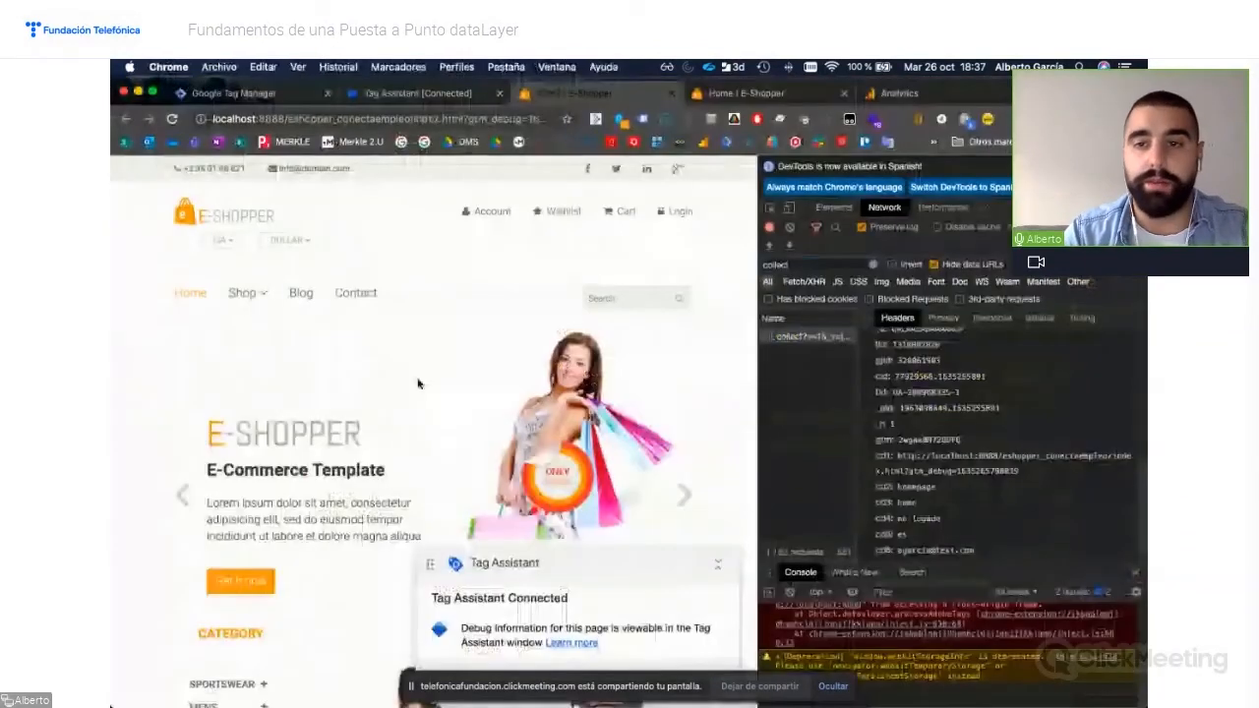
pyautogui.click(791, 228)
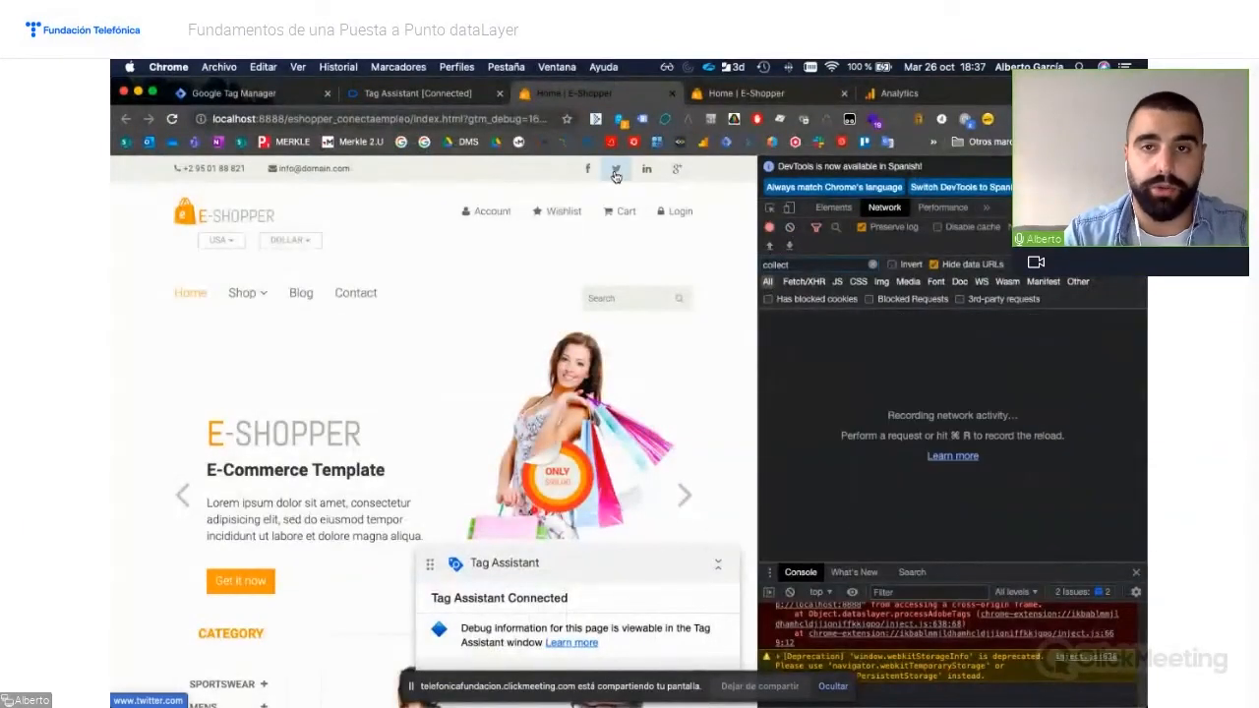
pyautogui.click(790, 592)
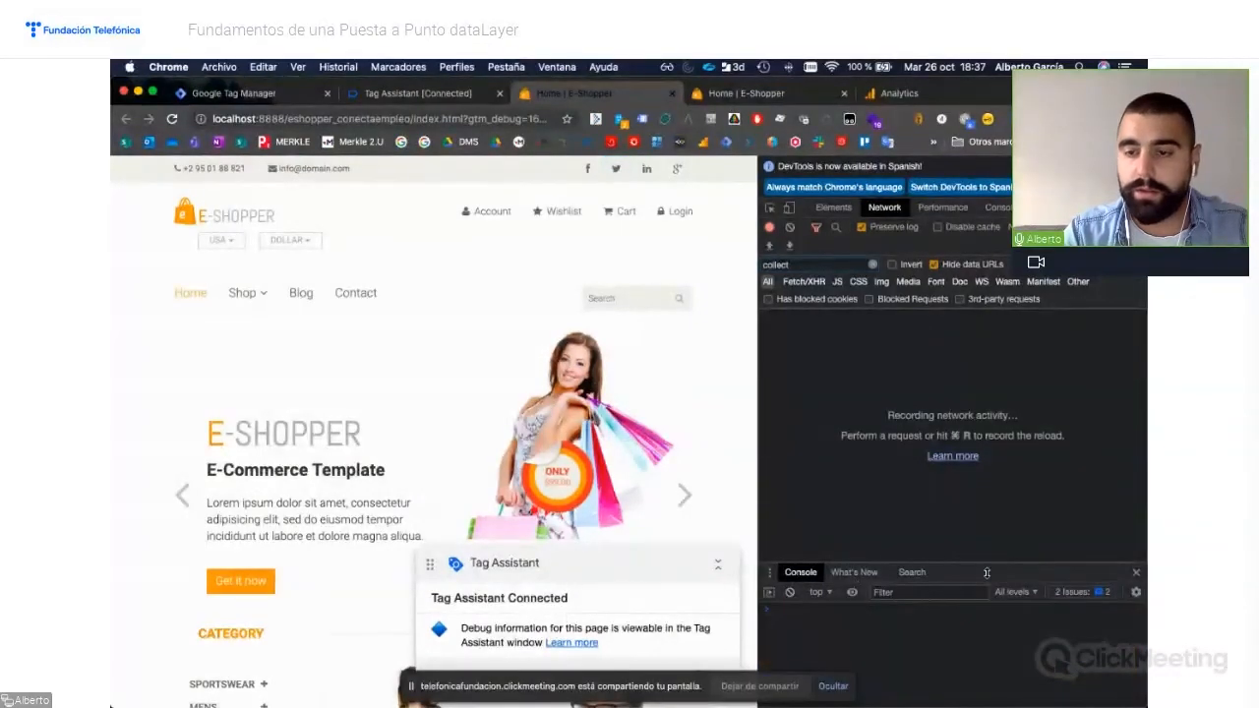
pyautogui.click(616, 171)
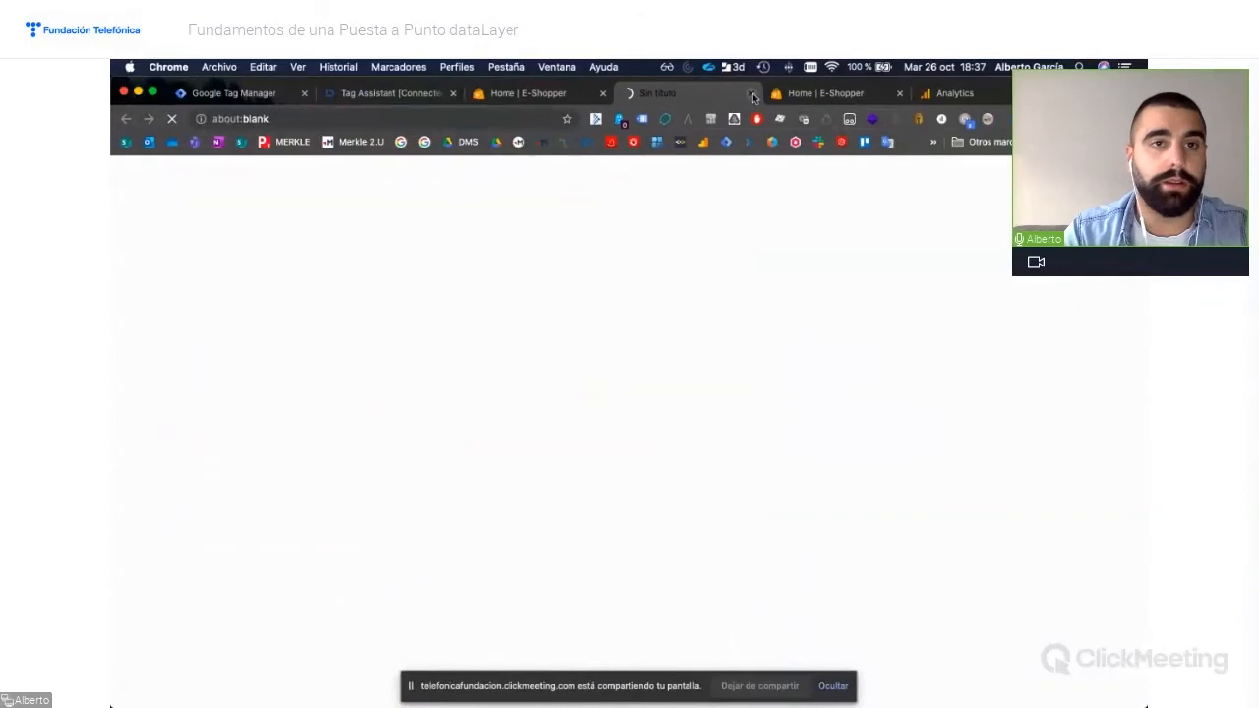
pyautogui.click(752, 95)
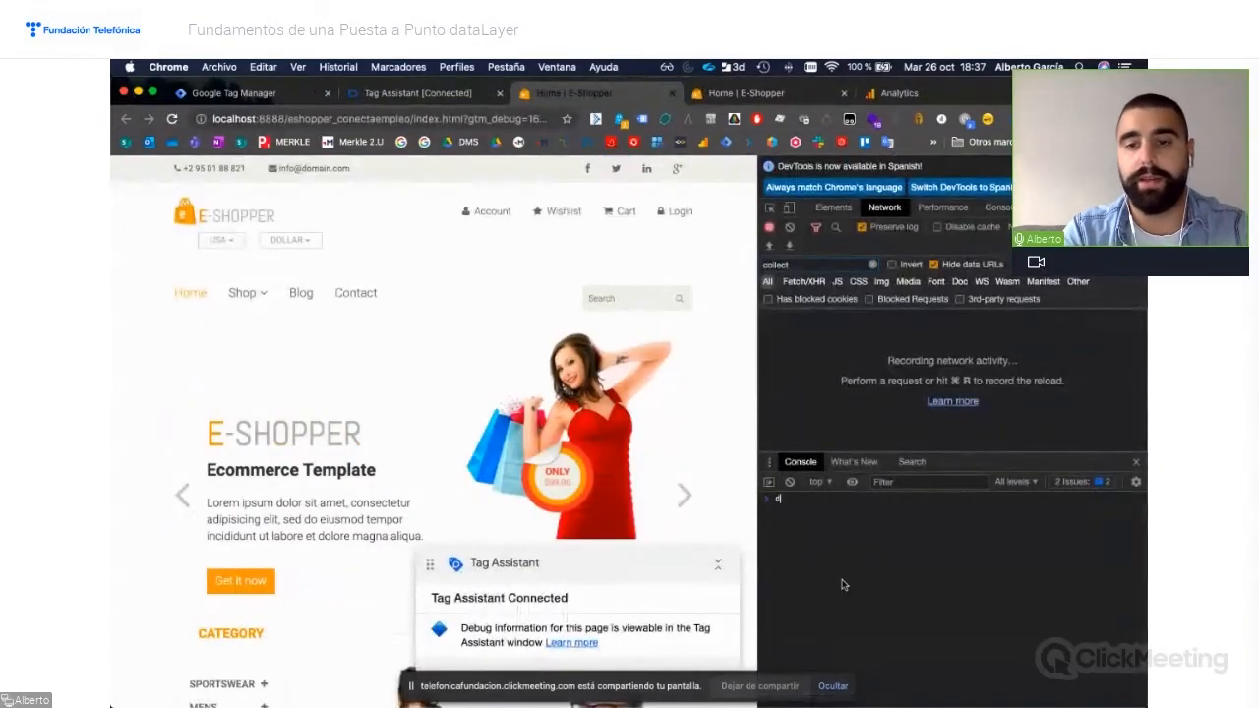
# Print dataLayer in the console, expand the array, and examine its gtm.click and click_twitter entries in an enlarged console
pyautogui.write('ataLayer')
pyautogui.press('Return')
pyautogui.press('Return')
pyautogui.click(778, 515)
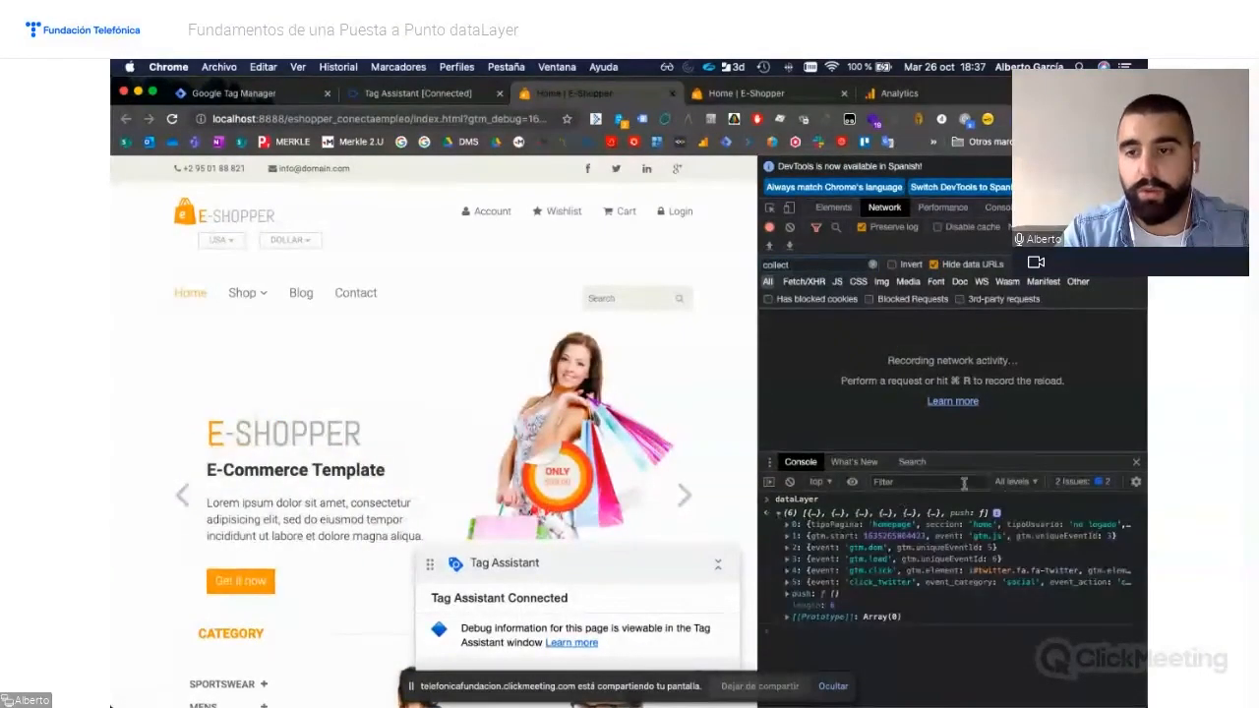
pyautogui.moveTo(987, 462); pyautogui.dragTo(984, 402)
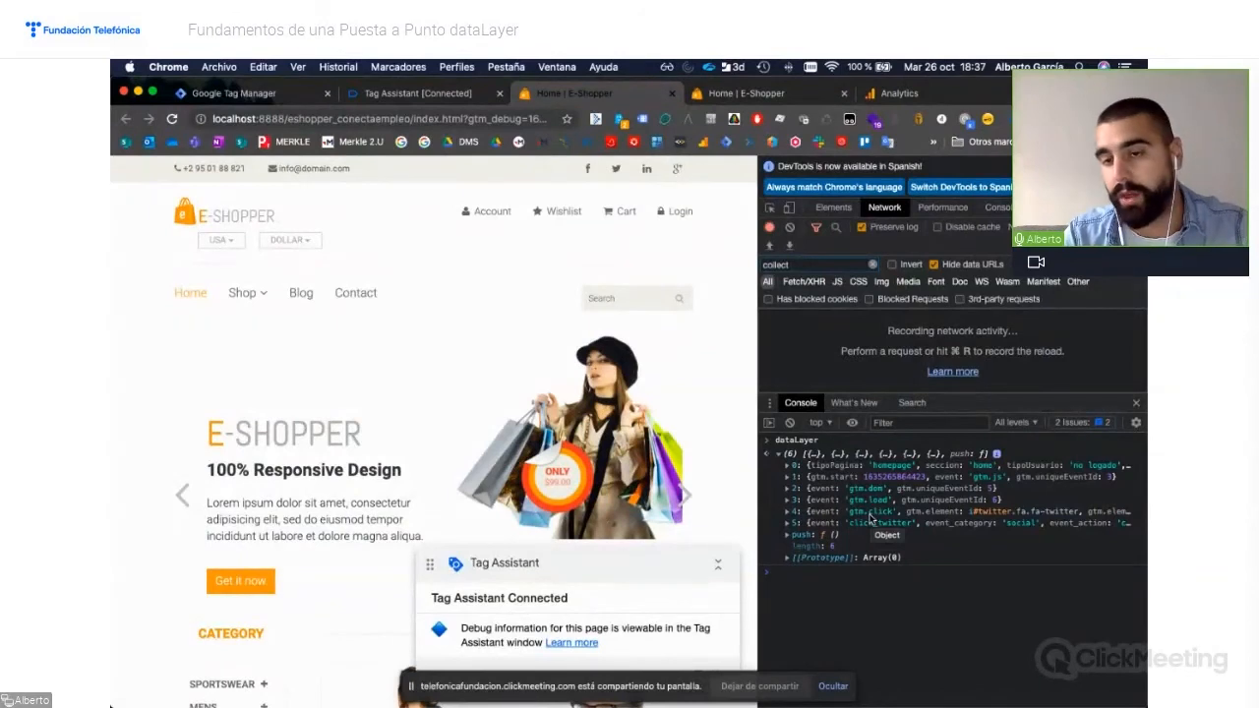
pyautogui.click(788, 512)
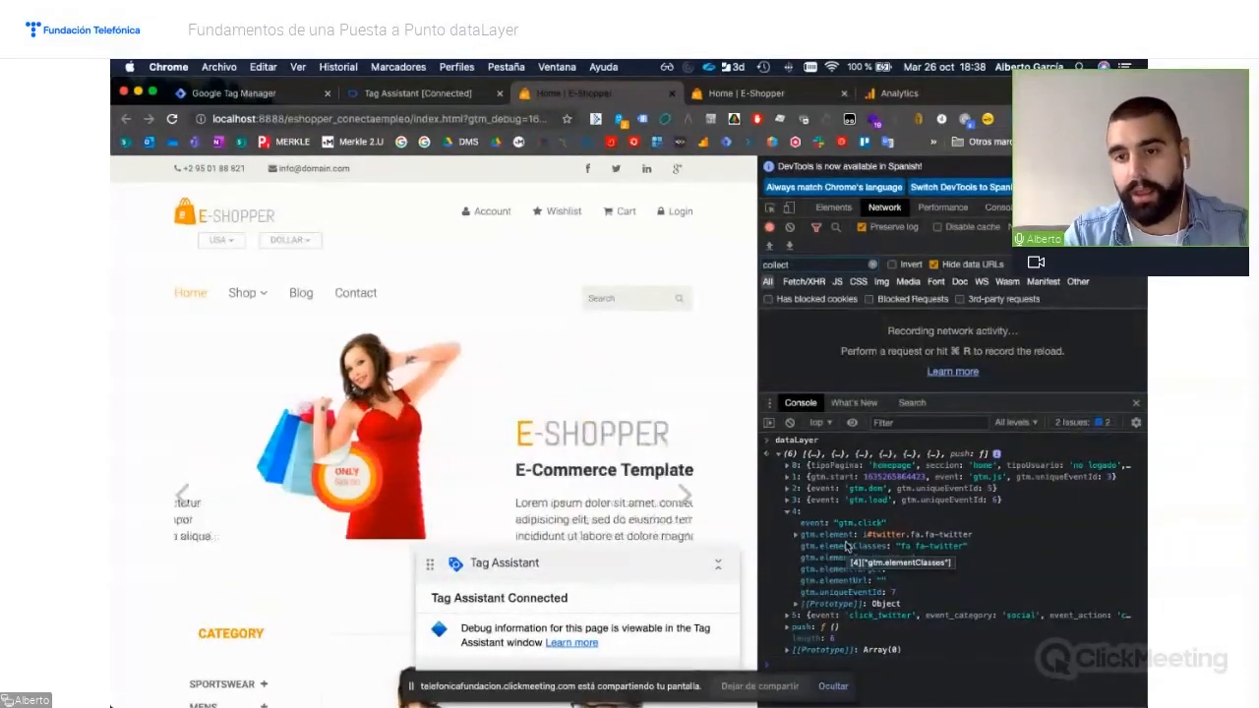
pyautogui.click(793, 616)
pyautogui.scroll(-1, 852, 578)
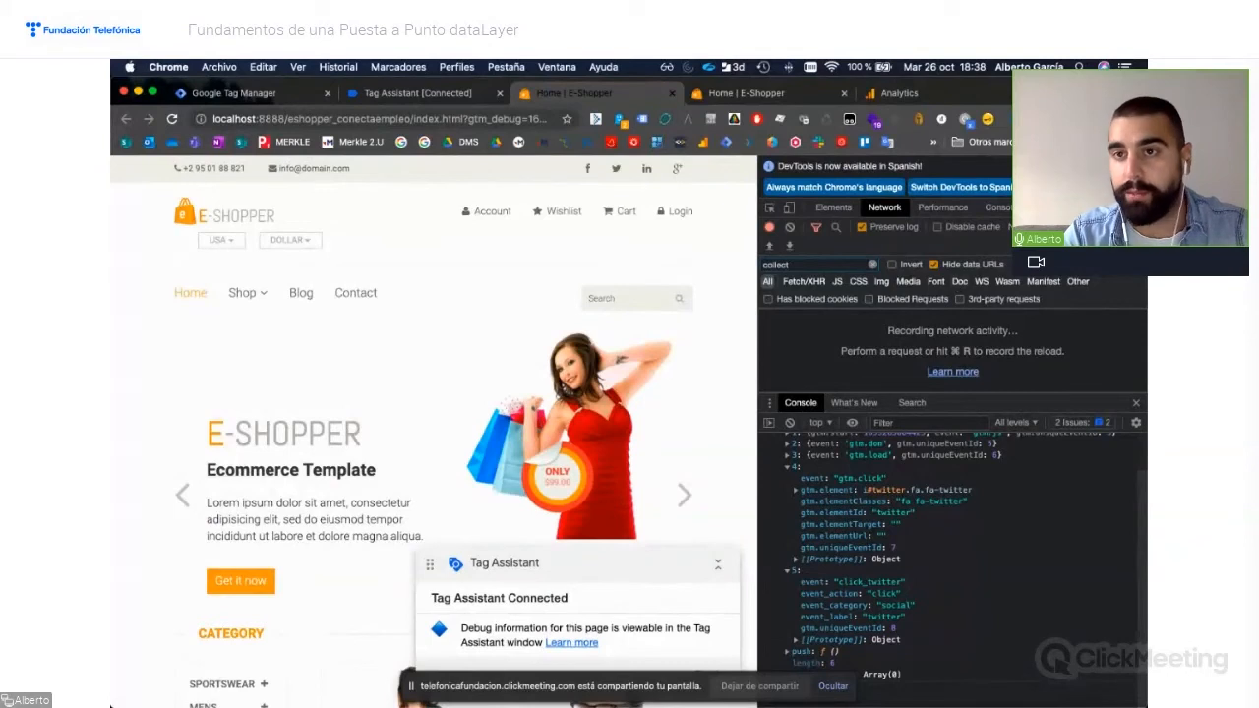
# Show the dataslayer extension, enlarge it to compare the click_twitter data layer keys with the computed state, and narrow the developer tools again
pyautogui.click(1035, 208)
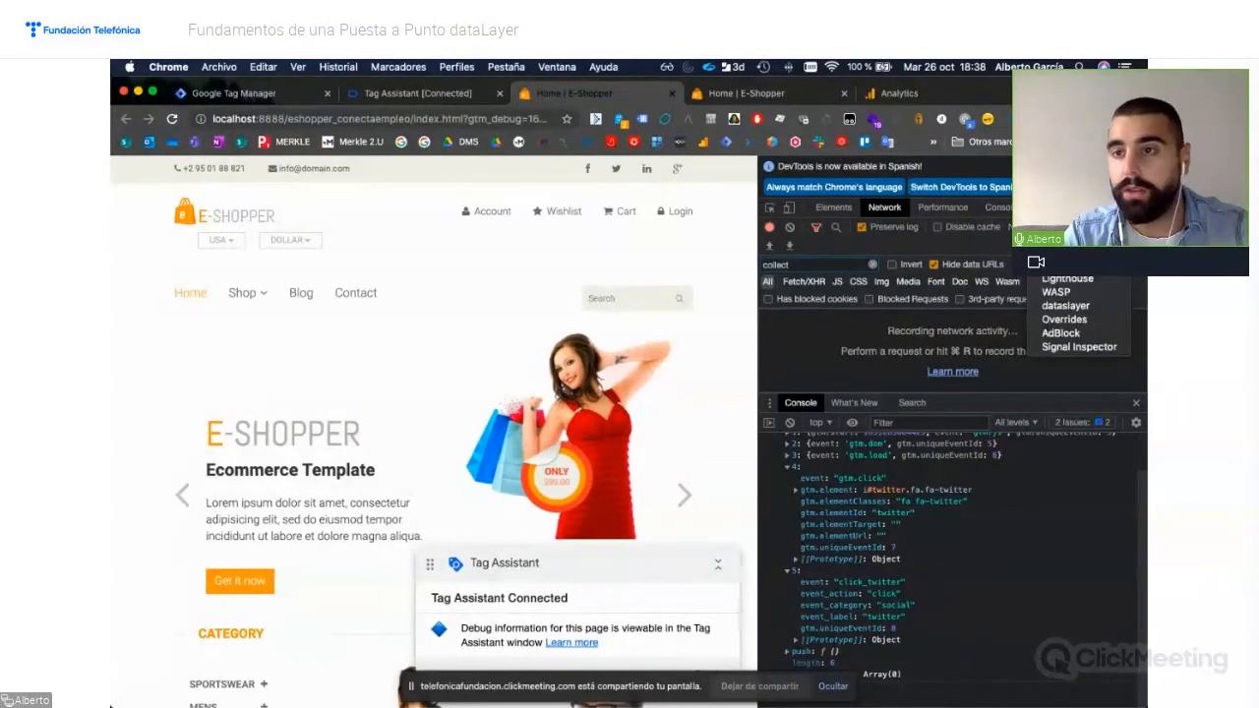
pyautogui.click(1068, 310)
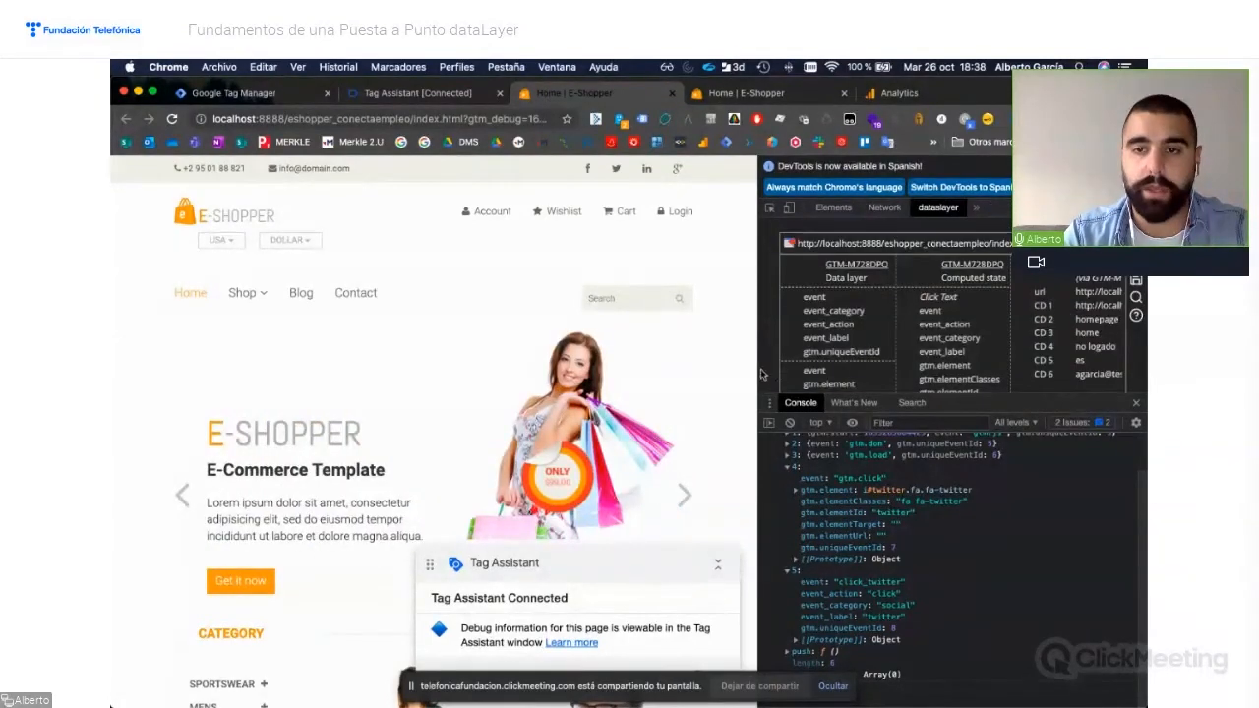
pyautogui.moveTo(760, 370); pyautogui.dragTo(443, 394)
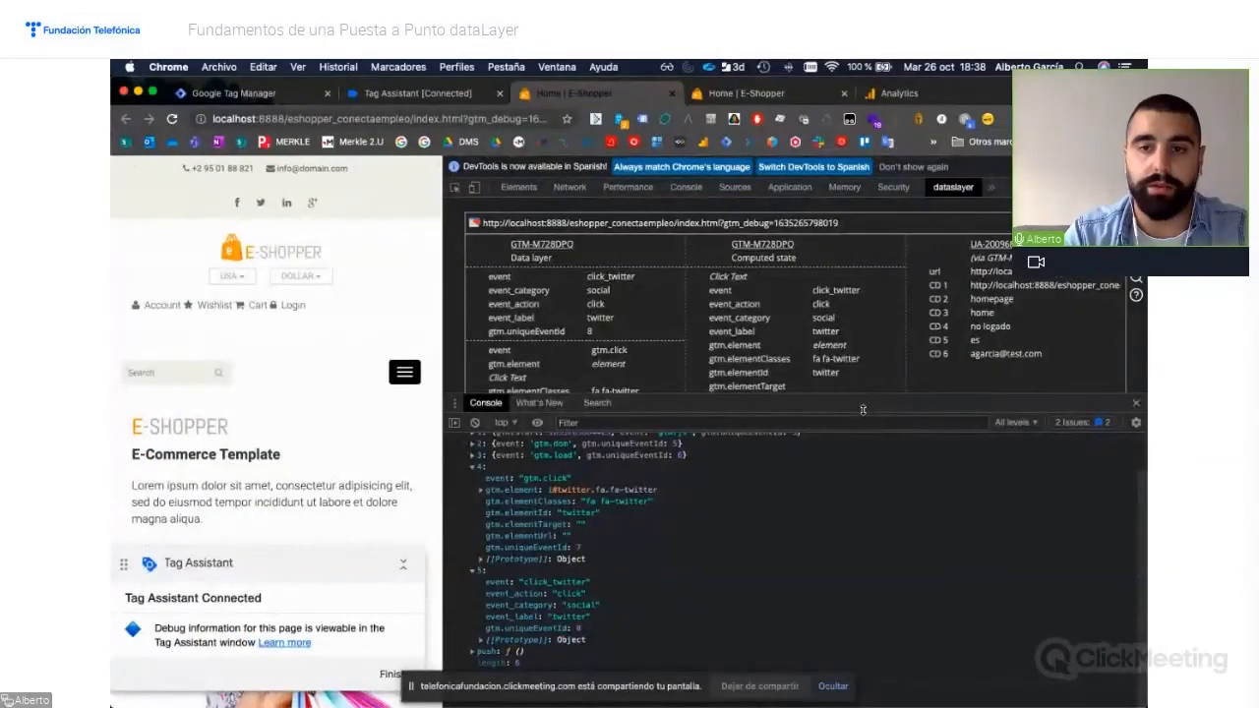
pyautogui.moveTo(852, 407); pyautogui.dragTo(852, 601)
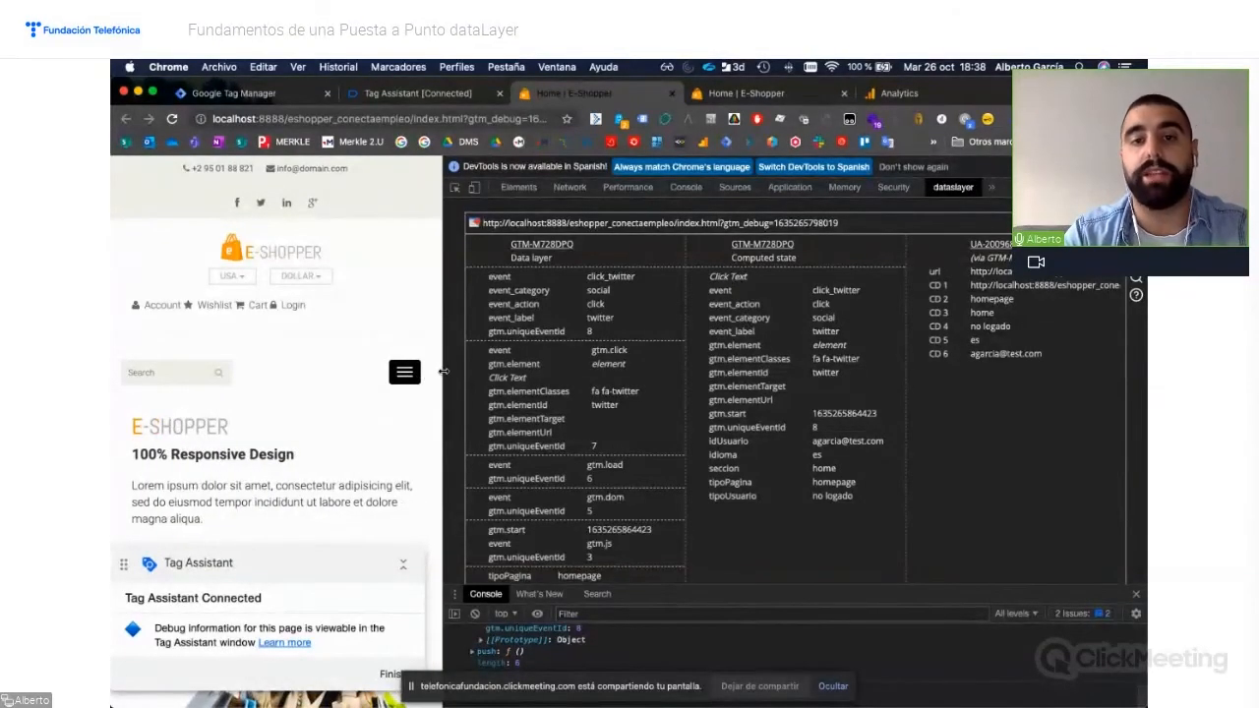
pyautogui.moveTo(444, 371); pyautogui.dragTo(691, 358)
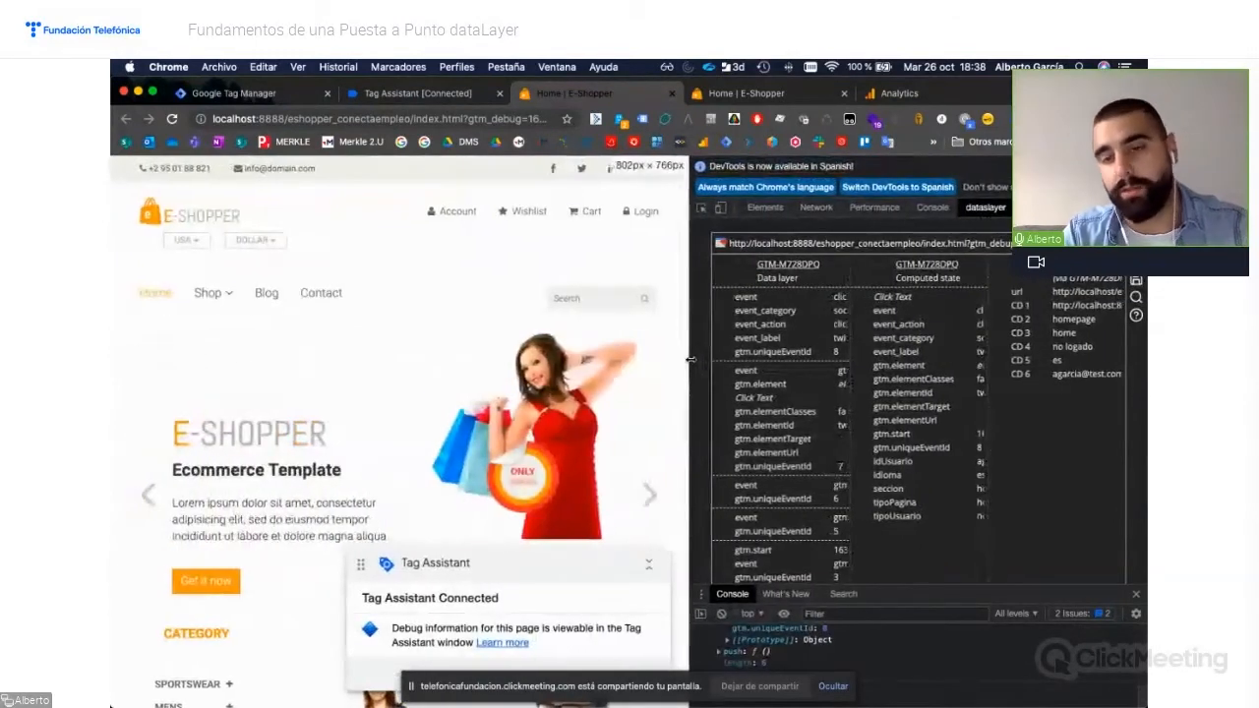
# Check the network log for collect requests and review the Twitter link's dataLayer.push code in Sublime Text's index.html
pyautogui.click(814, 207)
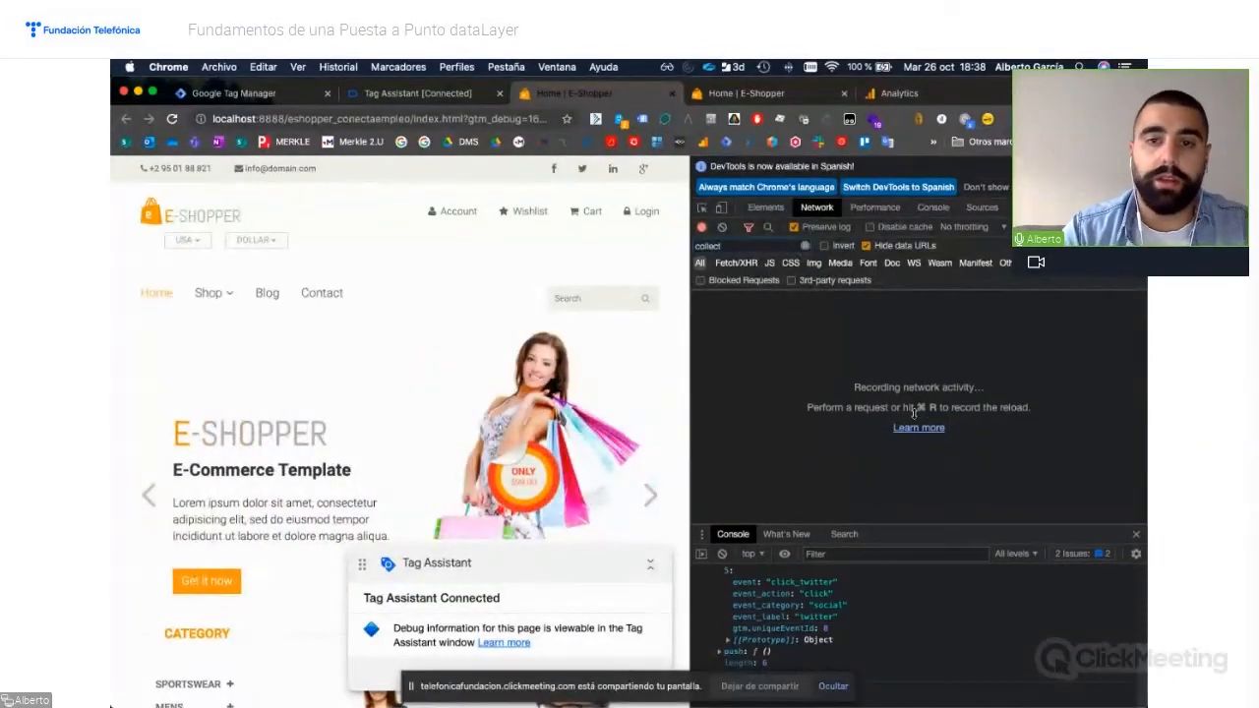
pyautogui.hotkey('ctrl', 'Up')
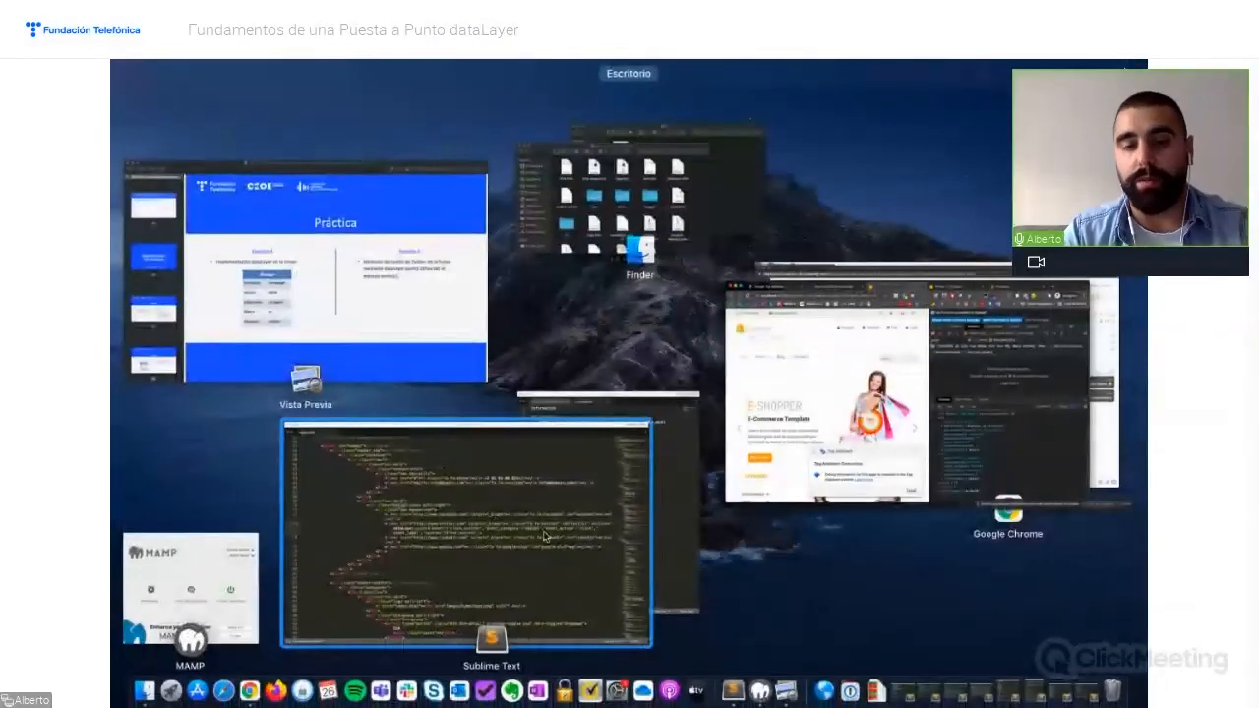
pyautogui.click(568, 542)
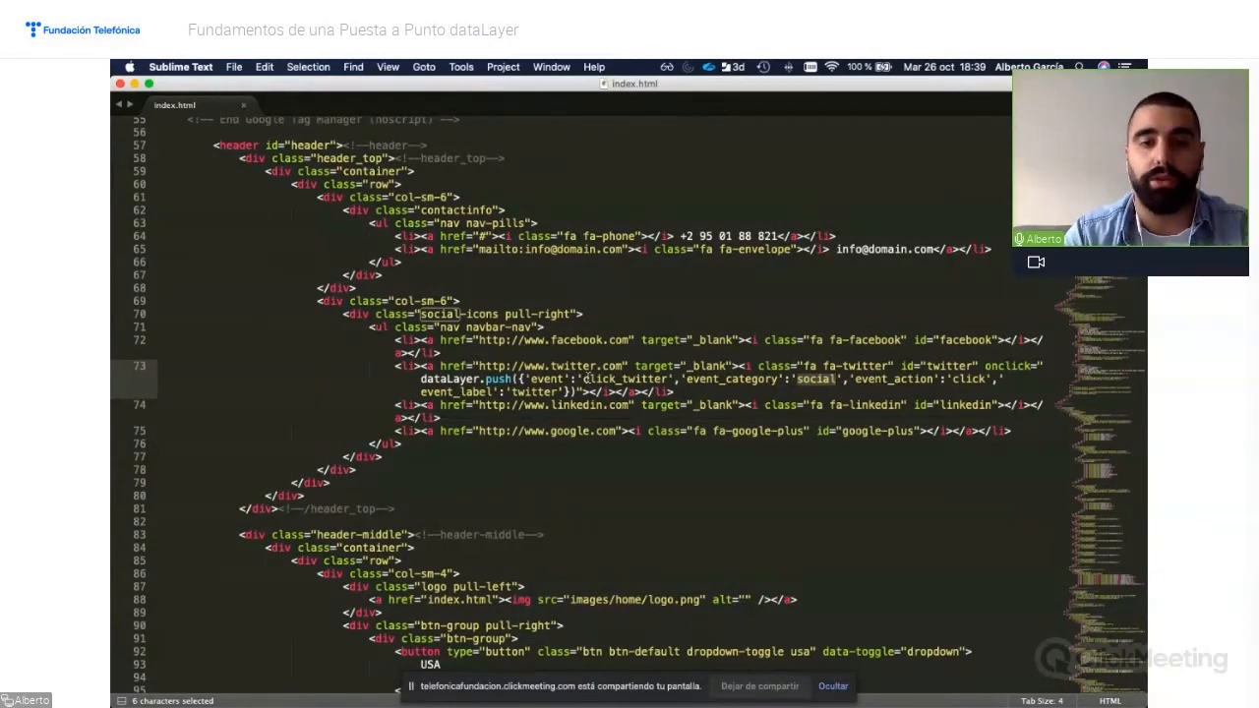
# Switch to Google Tag Manager in Chrome, create a new tag named "Medición Click Twitter", and open its tag type choices
pyautogui.press('super+Tab')
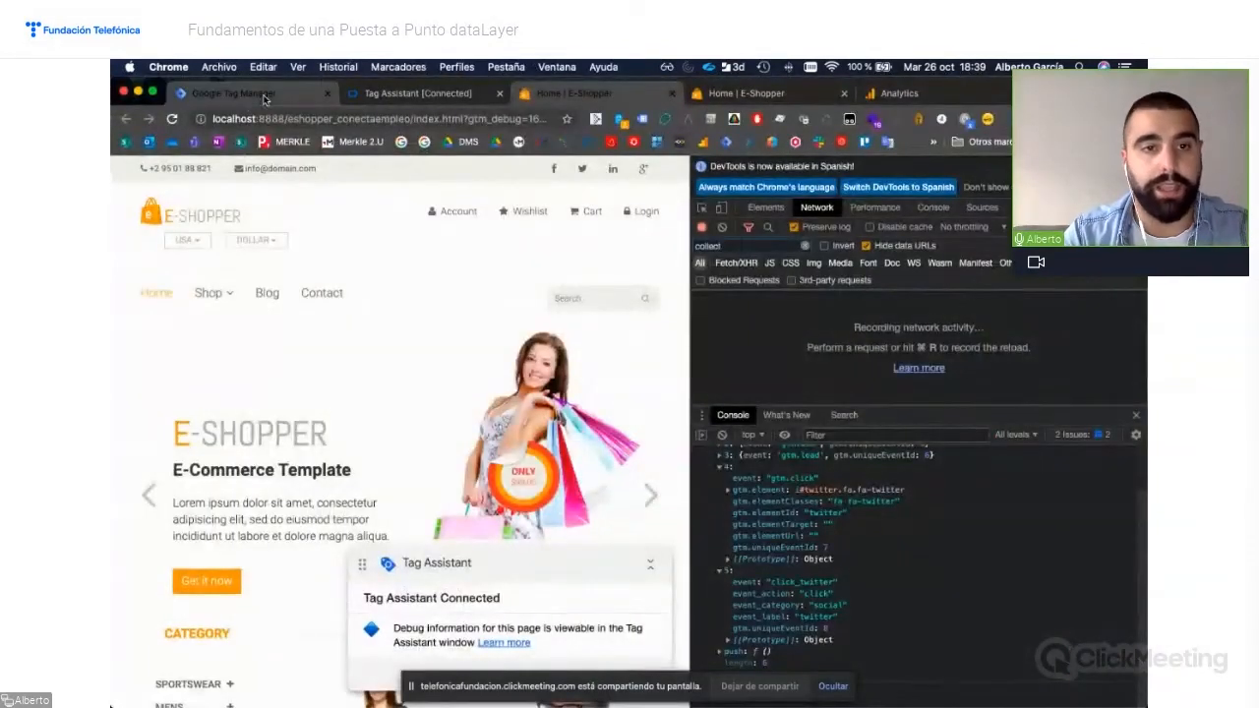
pyautogui.click(263, 96)
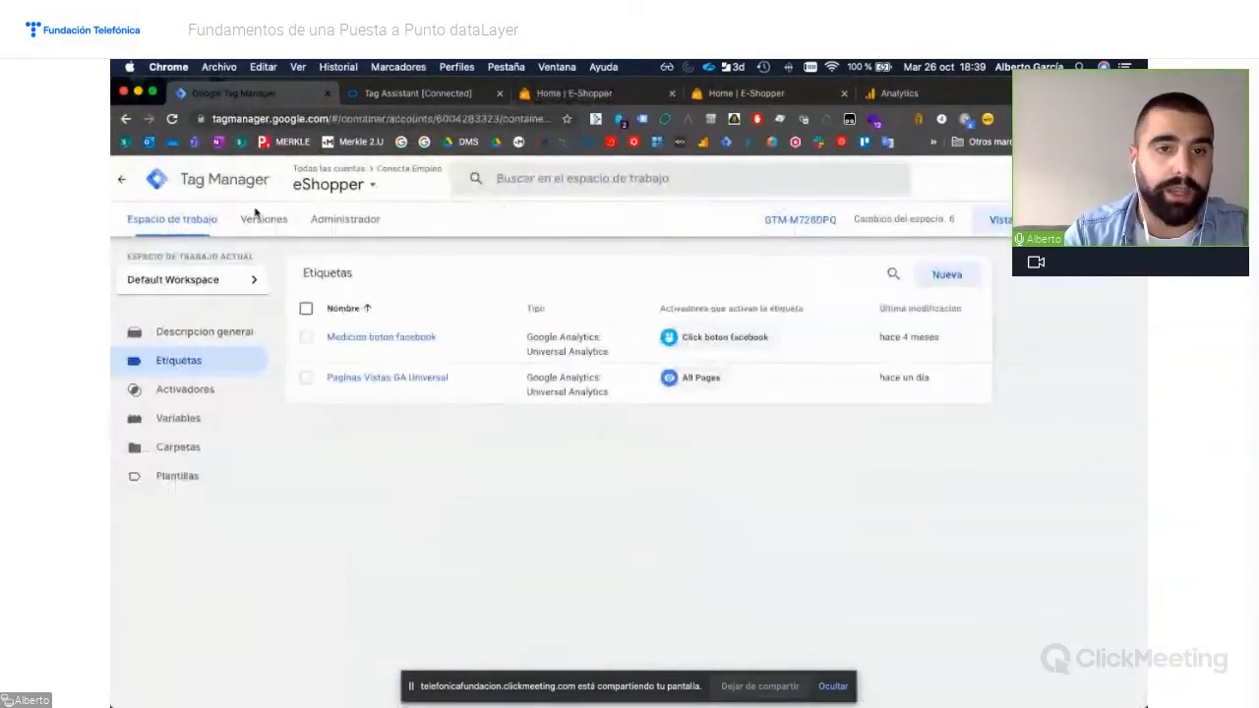
pyautogui.click(950, 276)
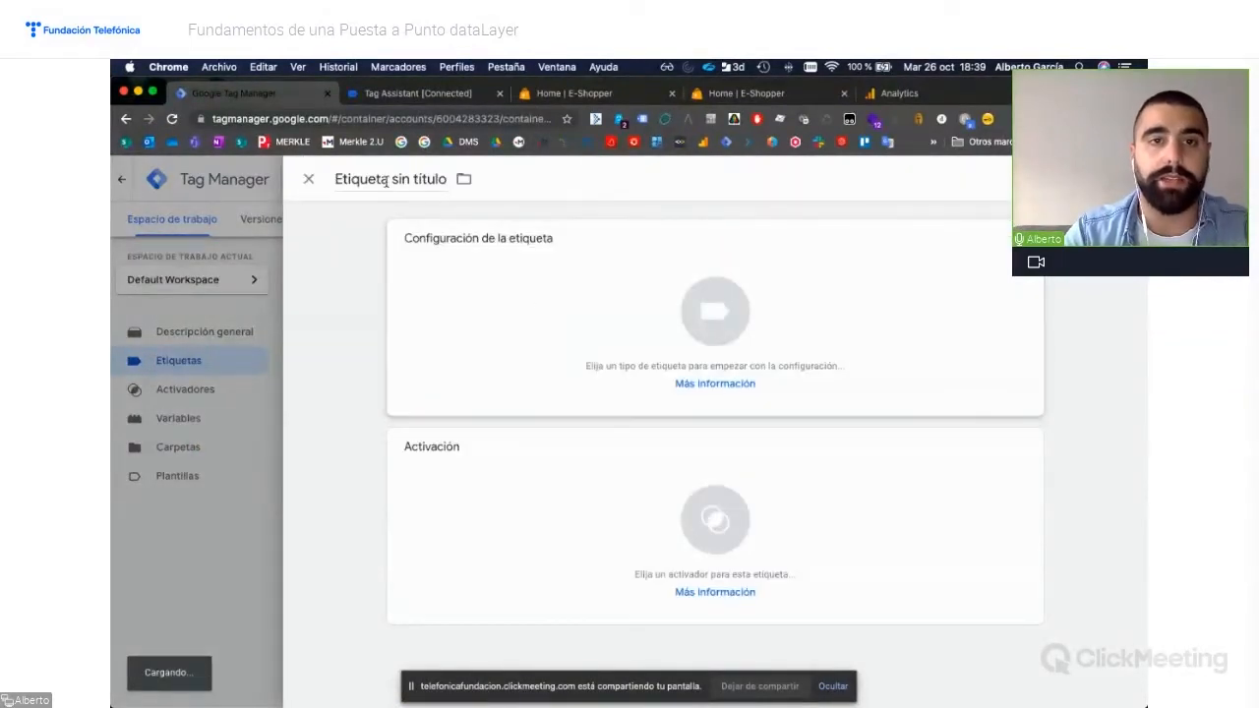
pyautogui.click(386, 180)
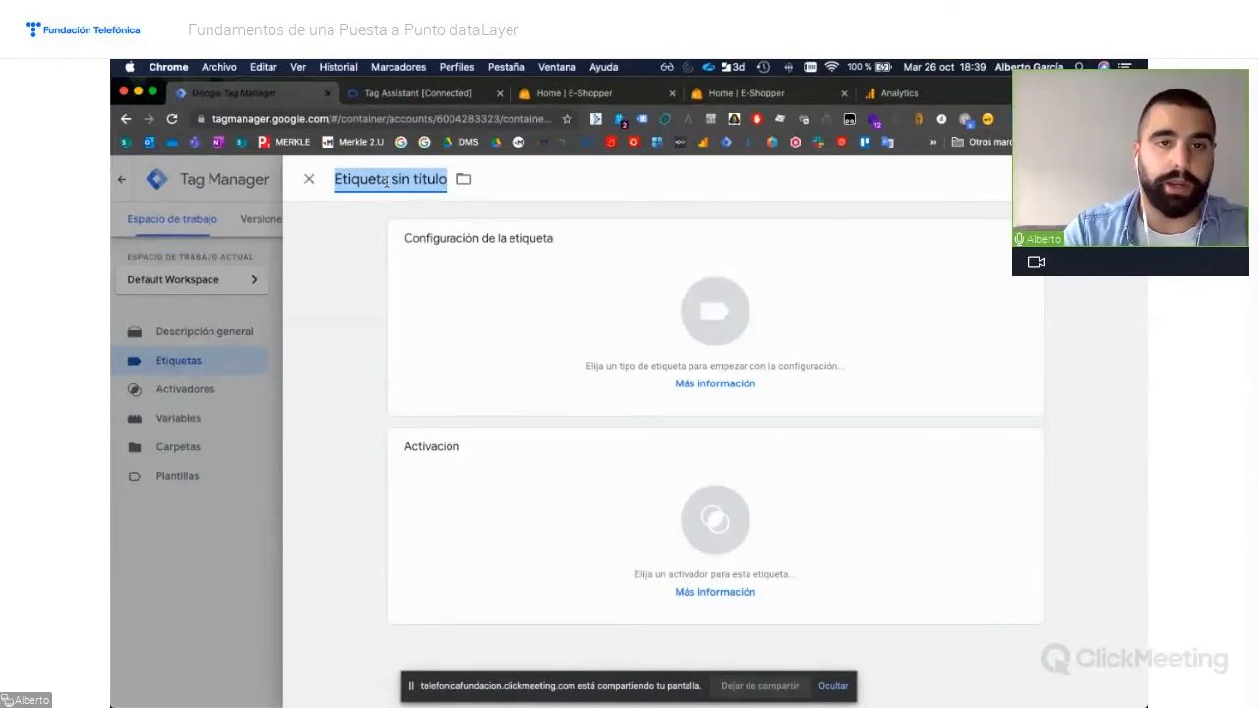
pyautogui.click(386, 179)
pyautogui.press('super+a')
pyautogui.write('Meco')
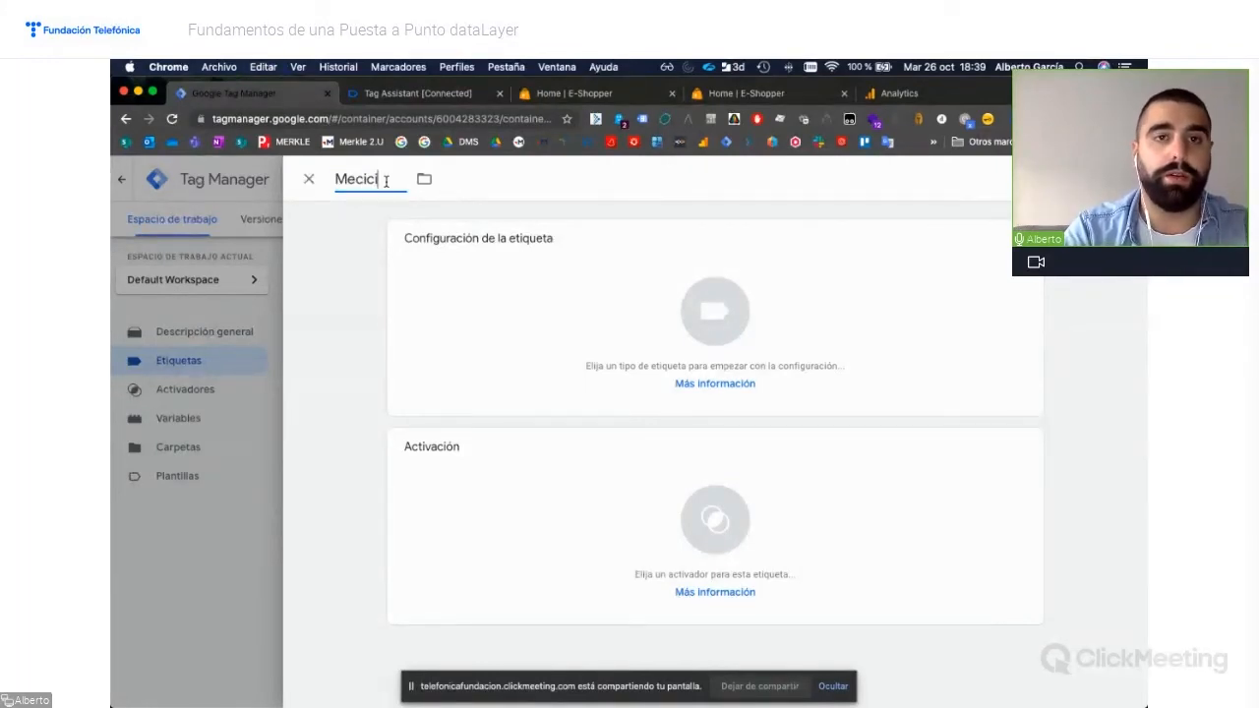
pyautogui.press('BackSpace')
pyautogui.press('BackSpace')
pyautogui.write('dición')
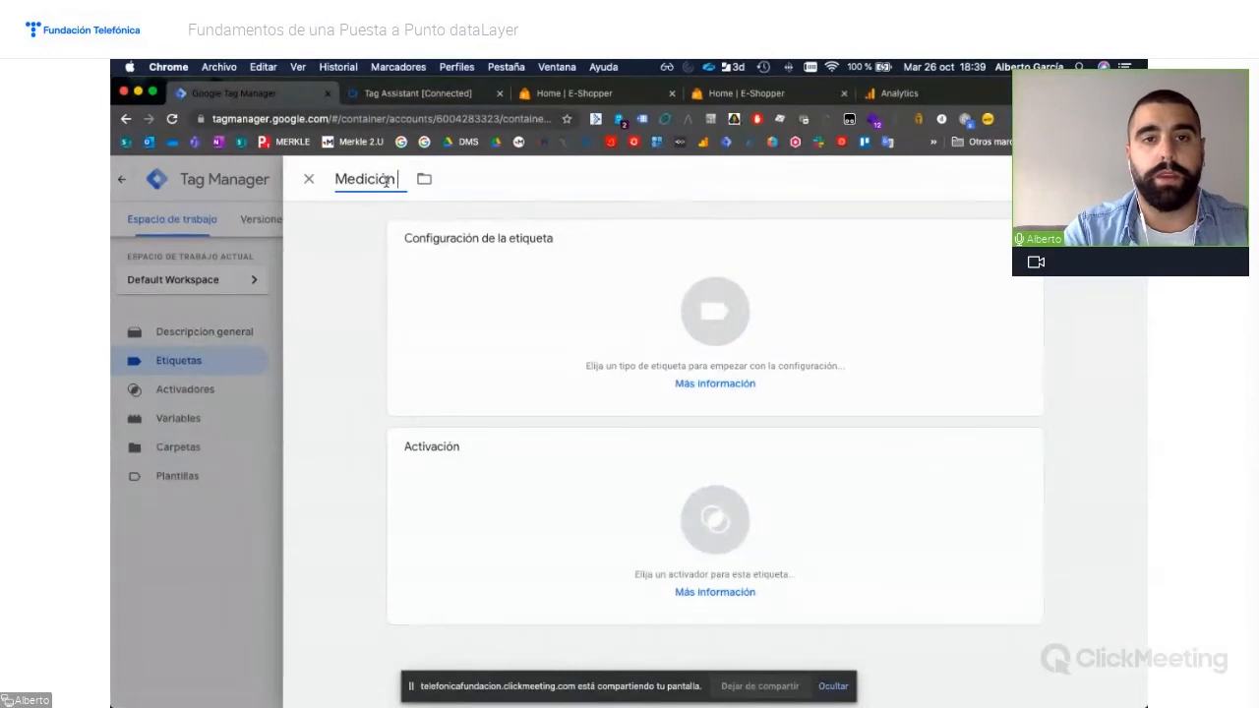
pyautogui.write(' Click Twitter')
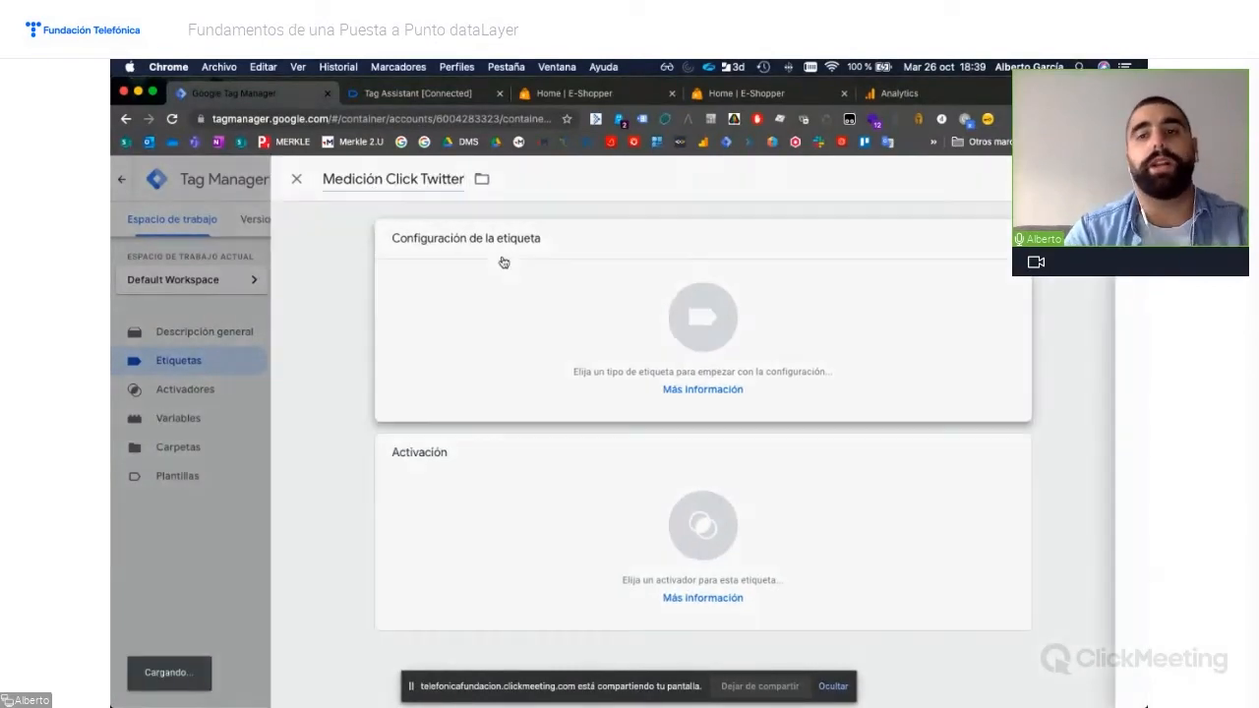
pyautogui.click(502, 262)
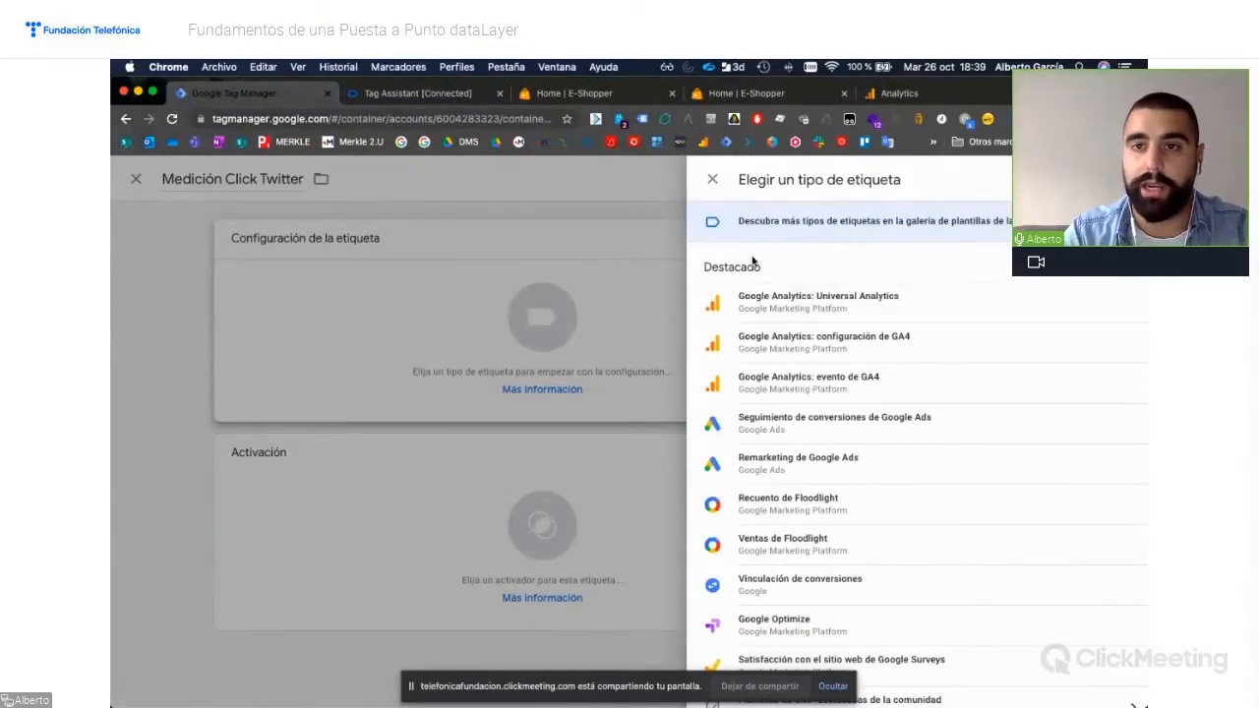
# Set the tag type to Google Analytics: Universal Analytics with Evento tracking, and compare its parameters with the Twitter link code in Sublime Text
pyautogui.click(829, 305)
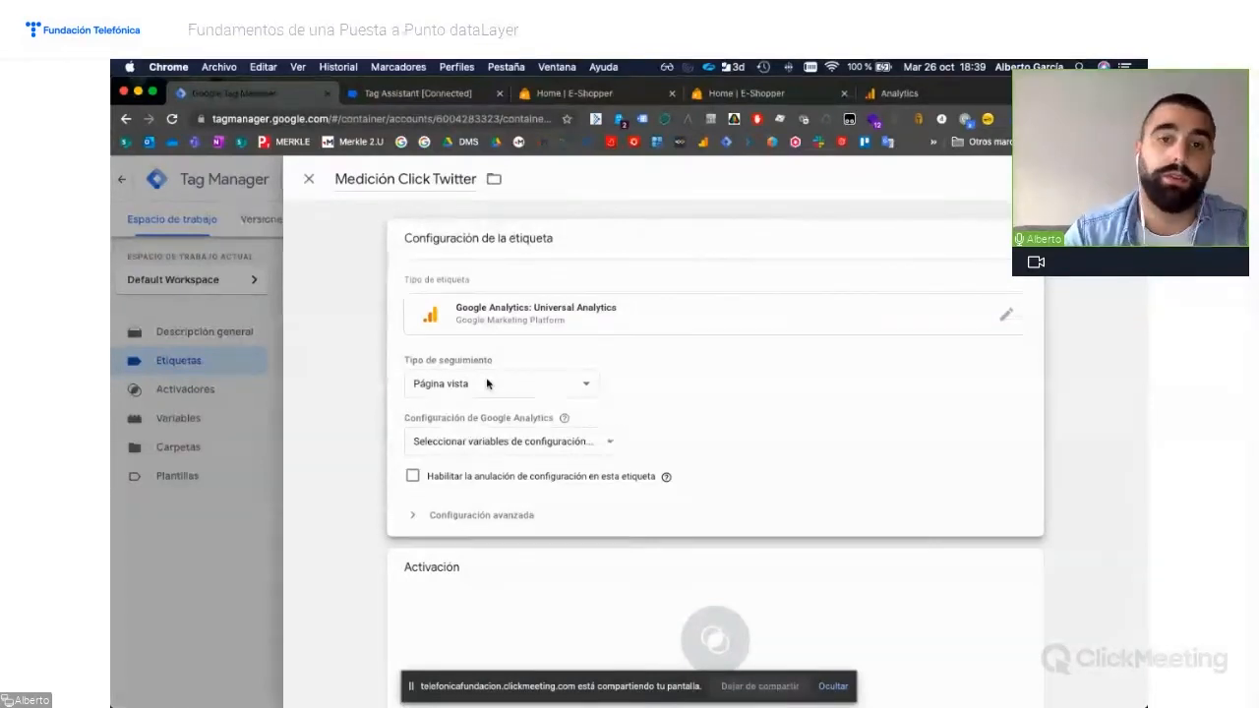
pyautogui.click(486, 383)
pyautogui.press('Escape')
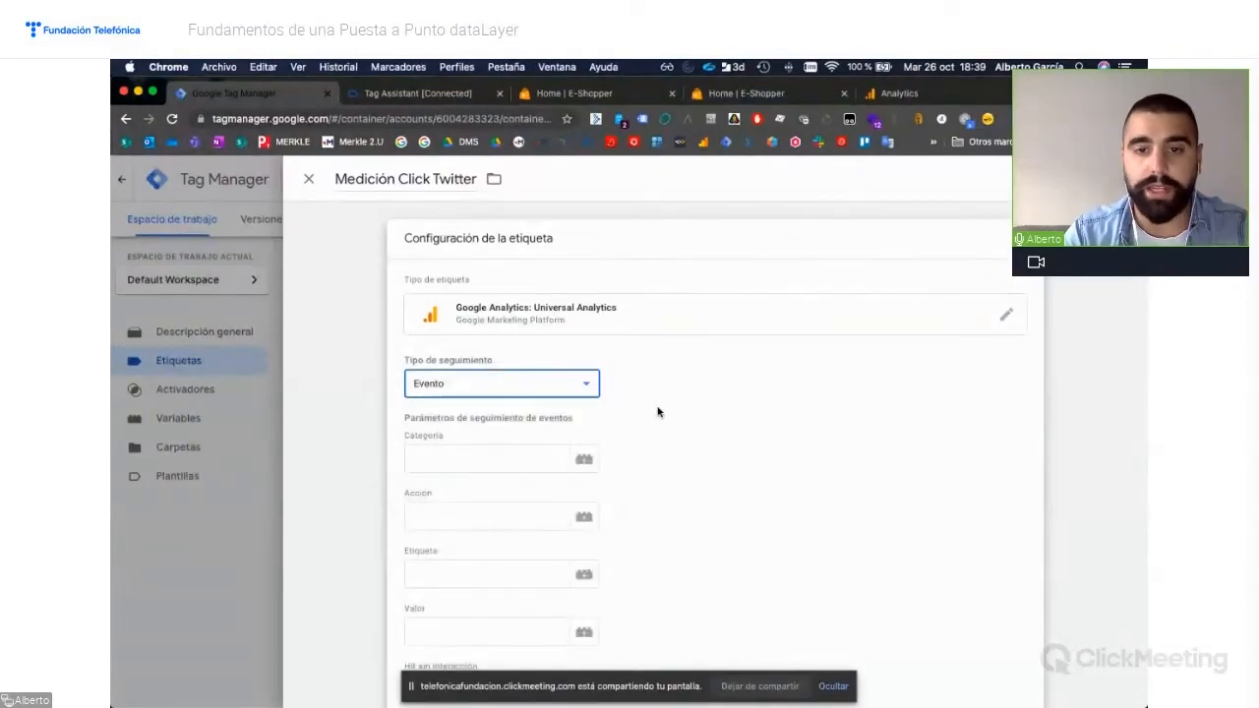
pyautogui.scroll(-1, 658, 411)
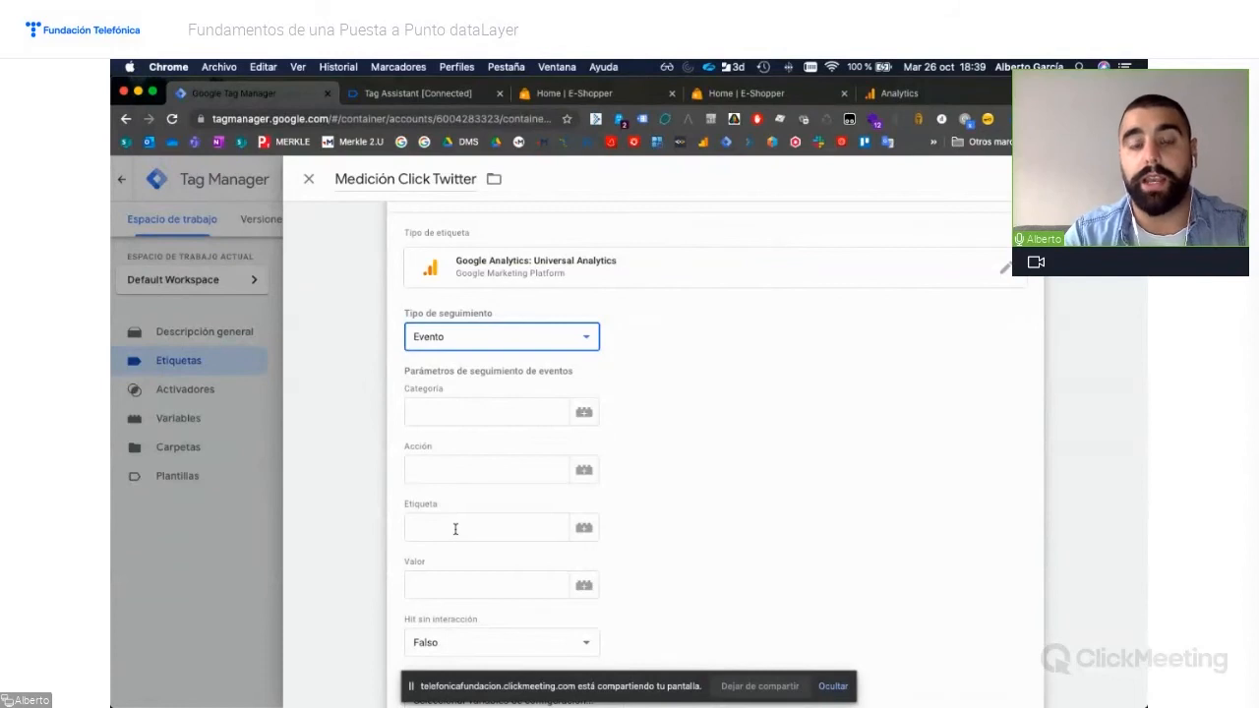
pyautogui.press('super+Tab')
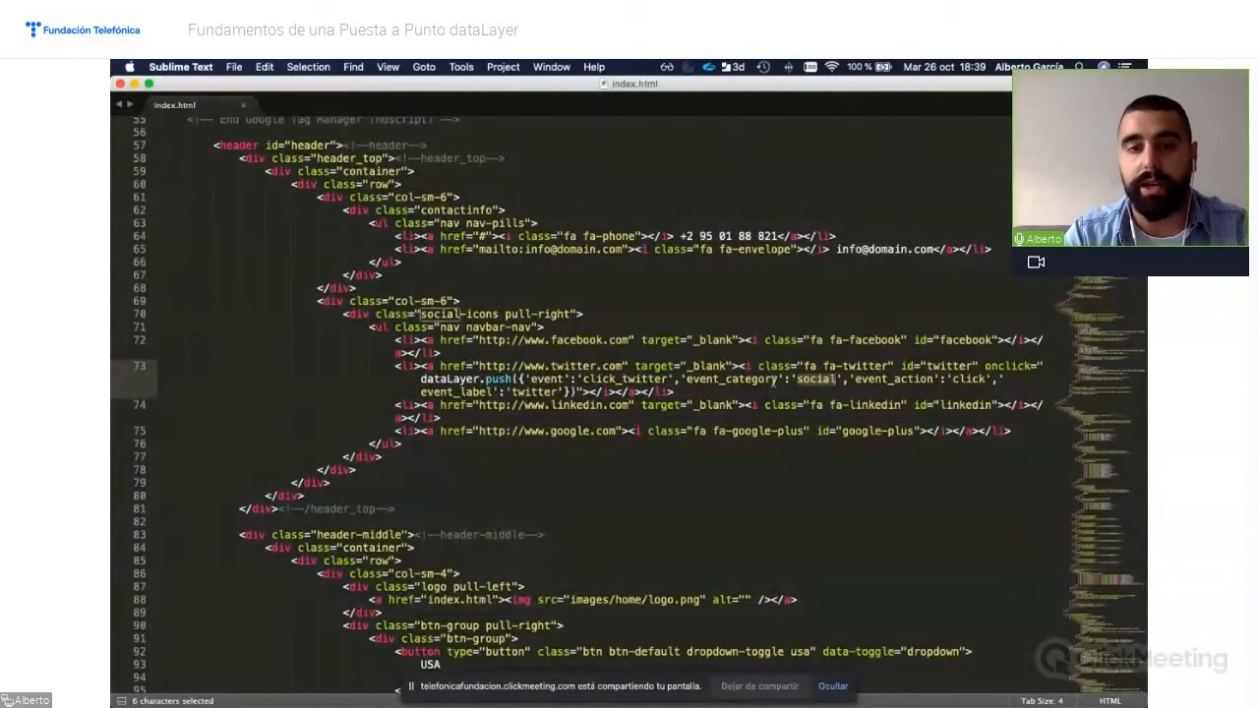
pyautogui.press('super+Tab')
pyautogui.scroll(-1, 512, 462)
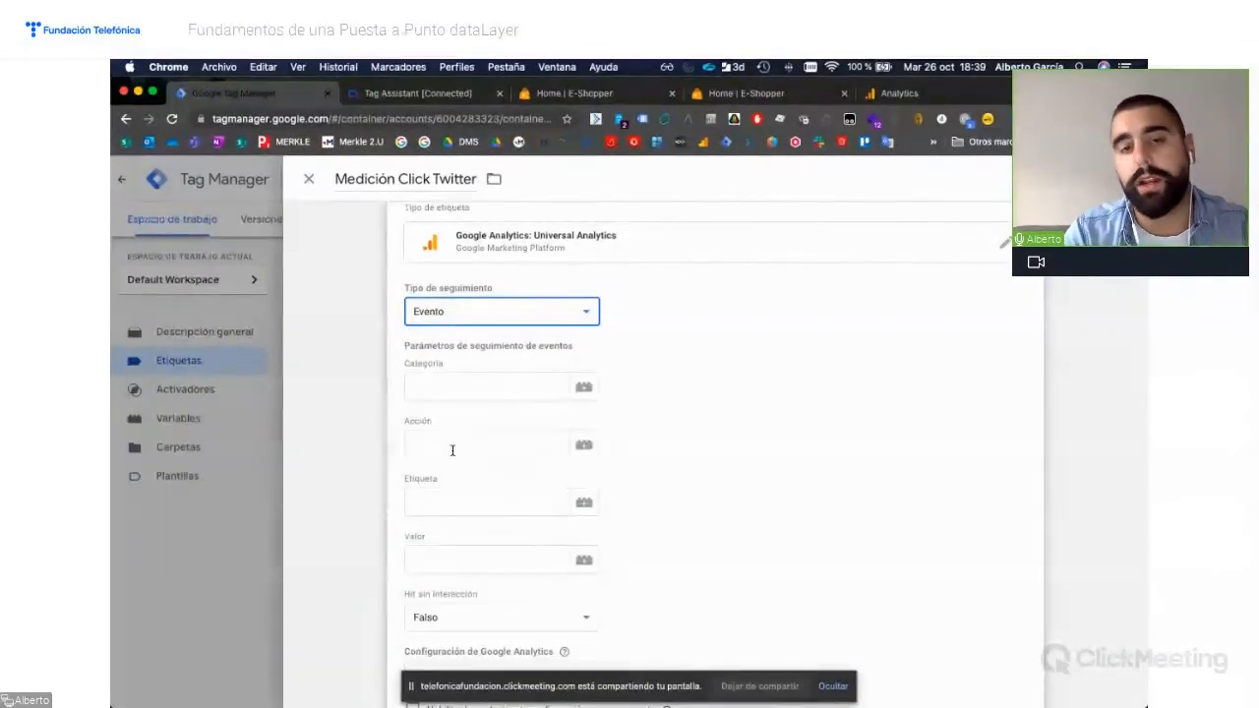
# Select {{Variable Configuracion GA}} as the tag's Google Analytics configuration
pyautogui.scroll(-3, 525, 418)
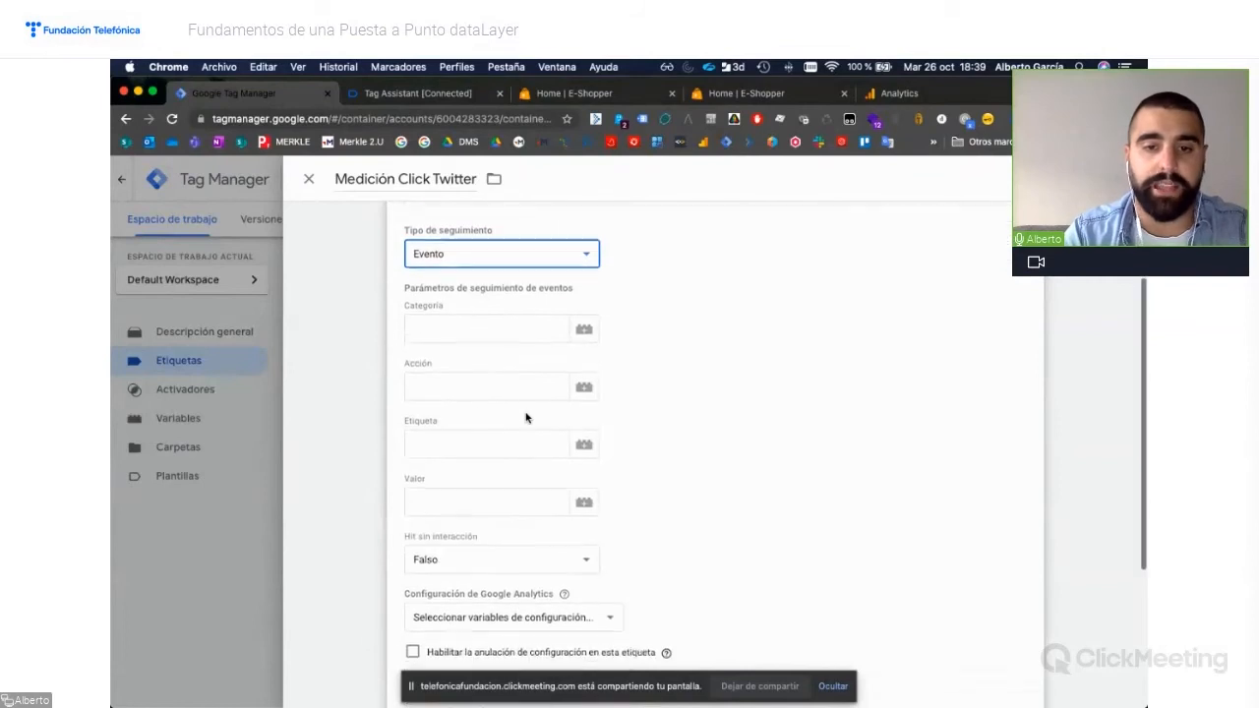
pyautogui.click(510, 531)
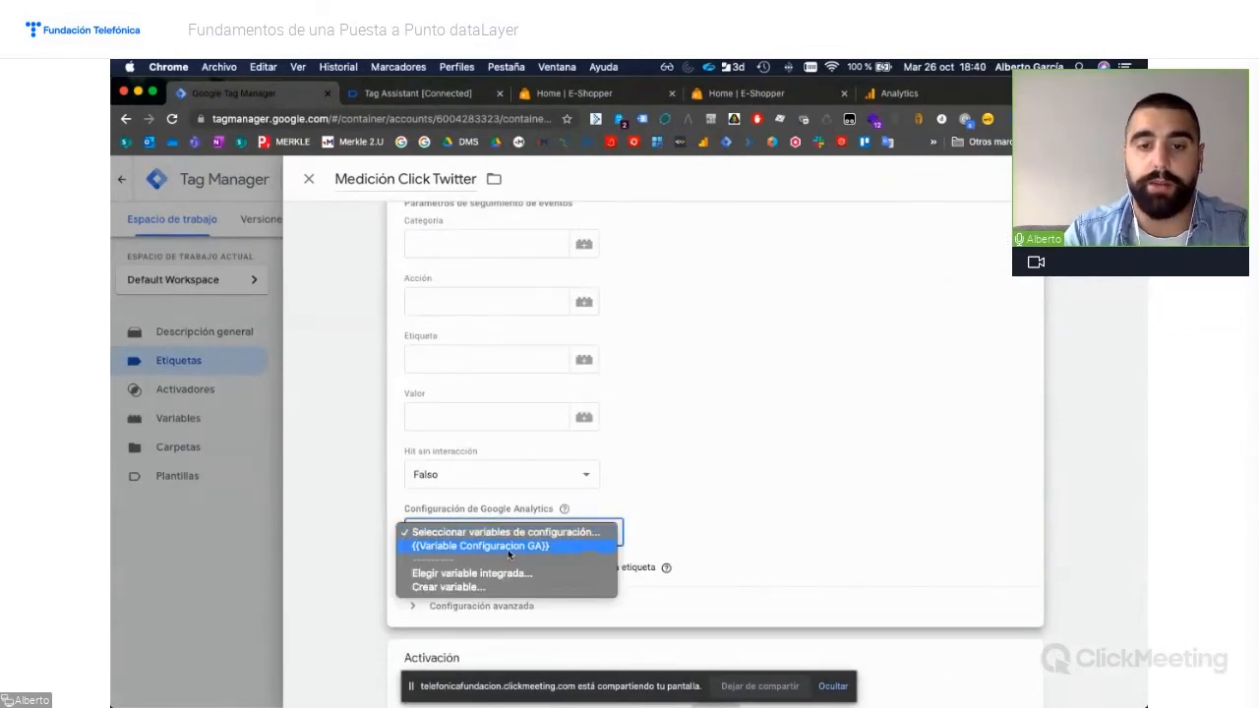
pyautogui.click(508, 547)
pyautogui.scroll(-3, 757, 478)
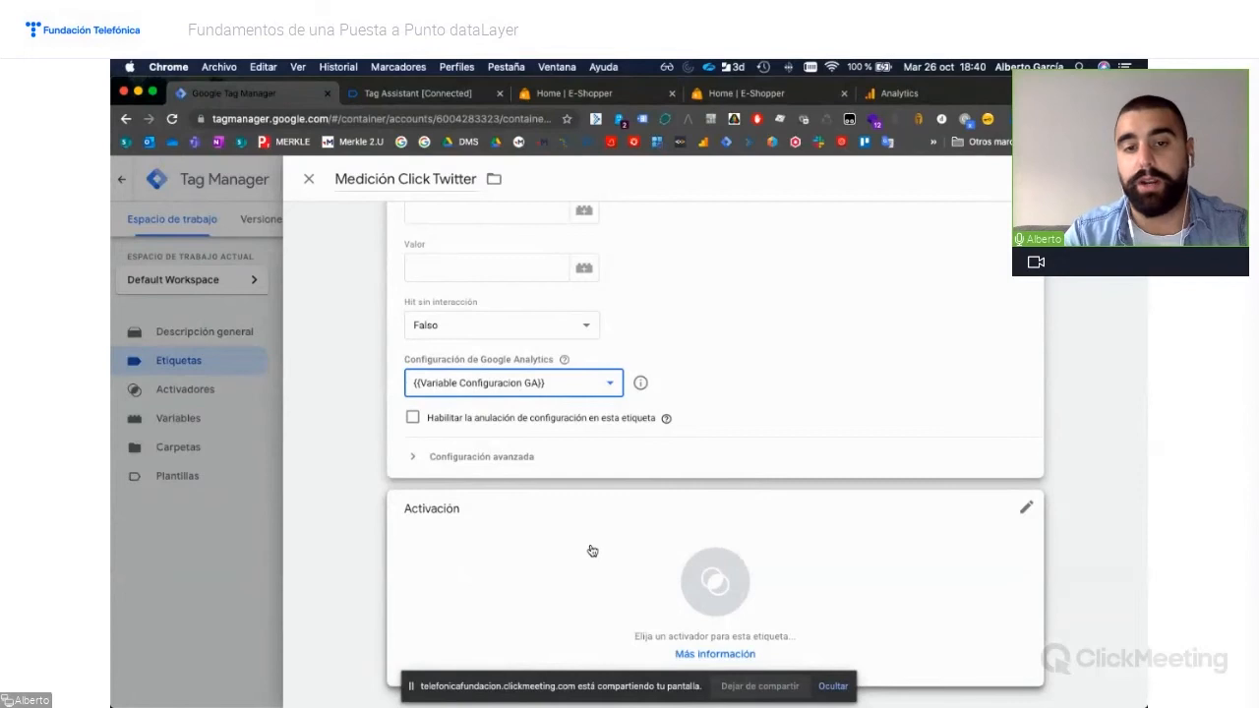
# Create a new trigger for the tag named dl_click_twitter, copying the event name click_twitter from the Twitter link's code in Sublime Text
pyautogui.press('super+Tab')
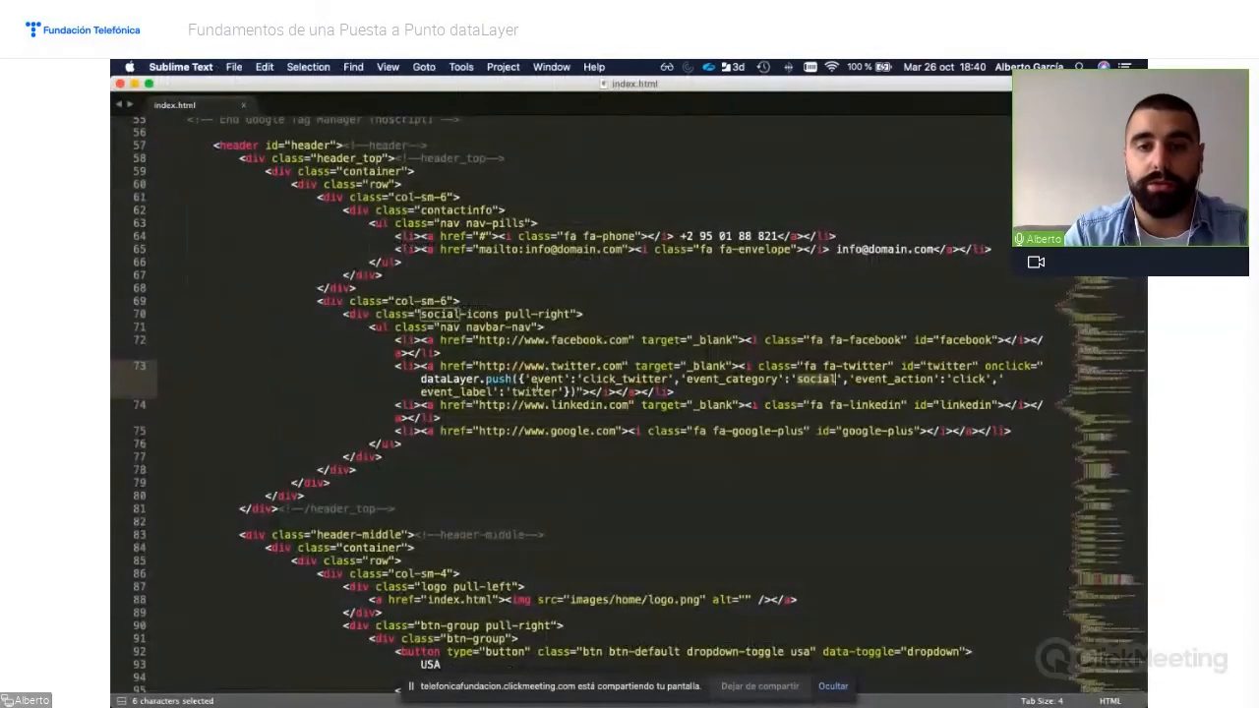
pyautogui.press('super+Tab')
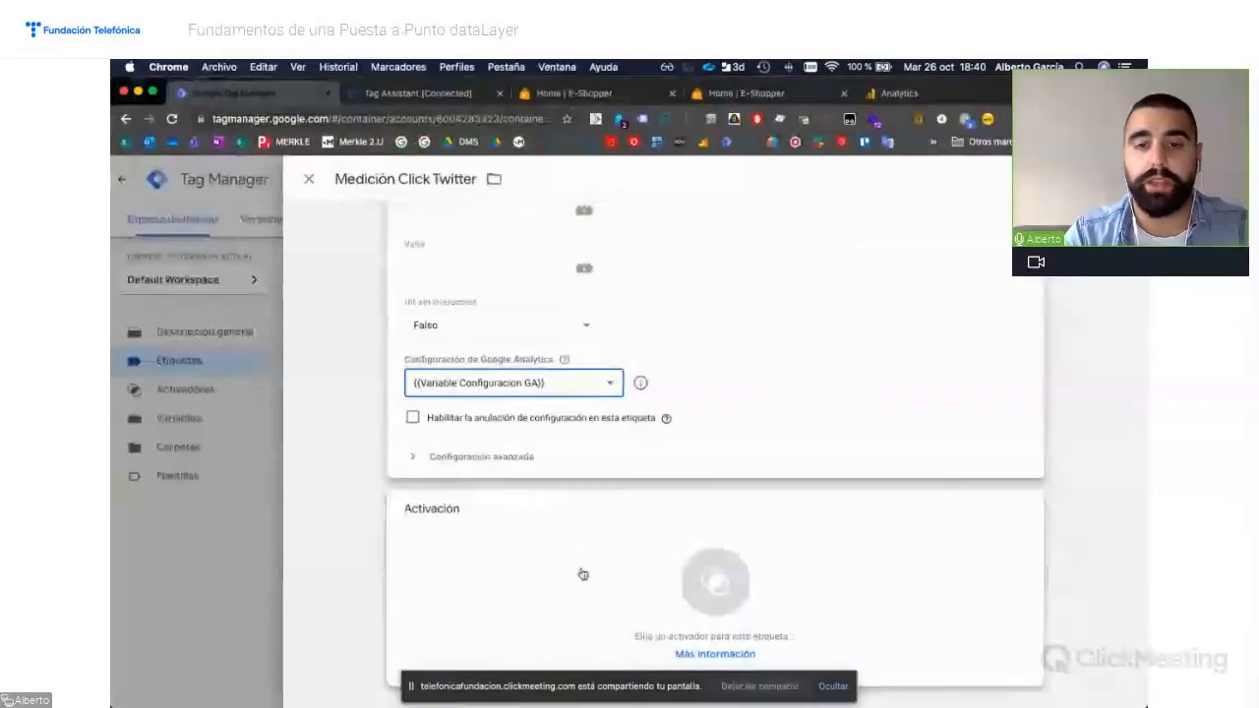
pyautogui.click(582, 576)
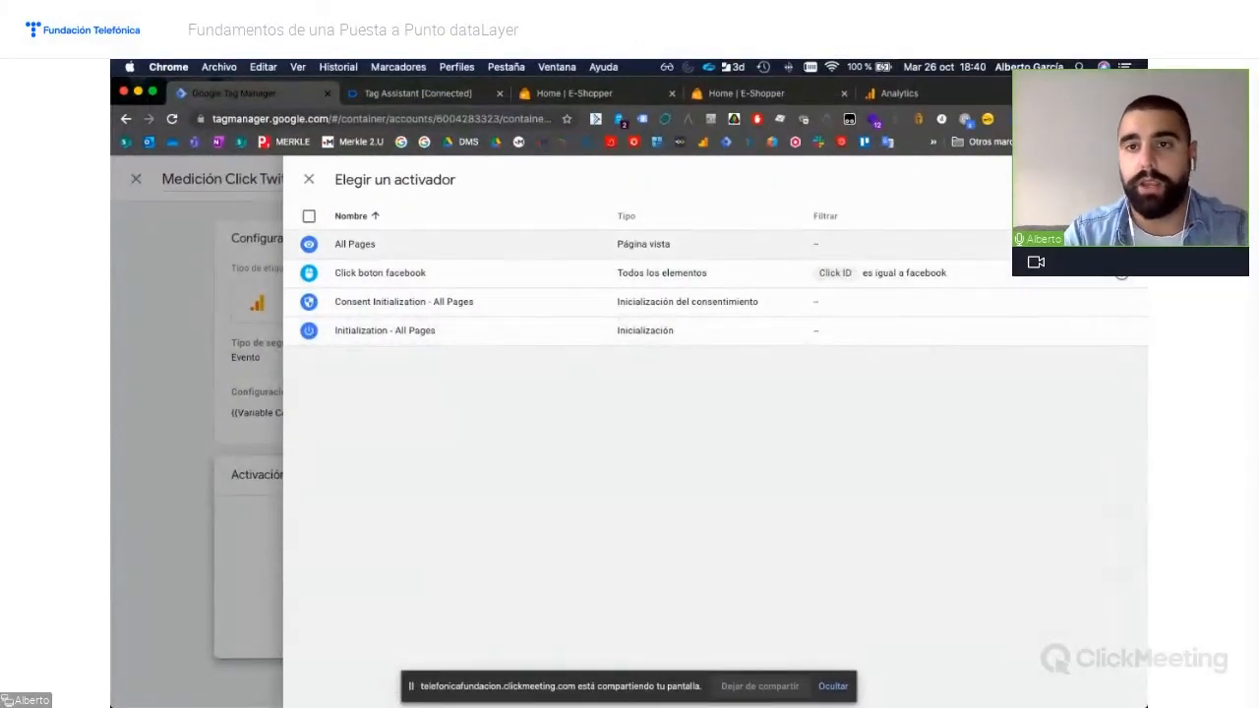
pyautogui.click(1122, 179)
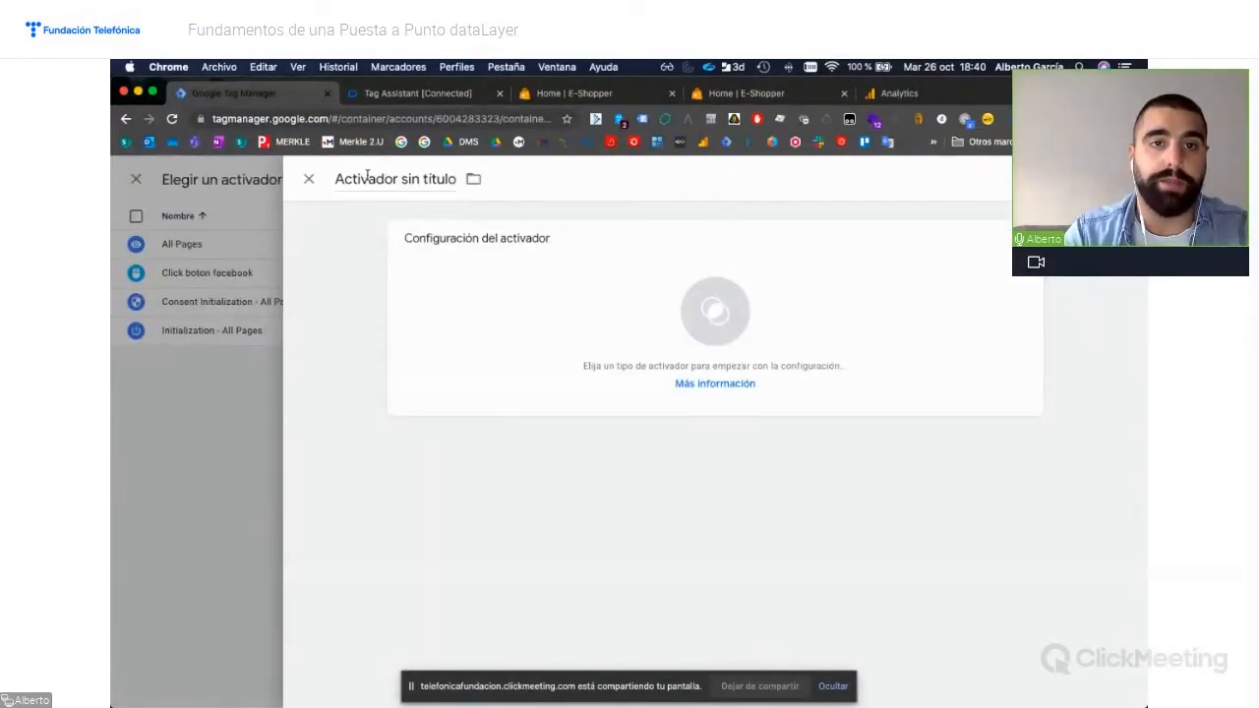
pyautogui.click(367, 178)
pyautogui.press('BackSpace')
pyautogui.write('dl_')
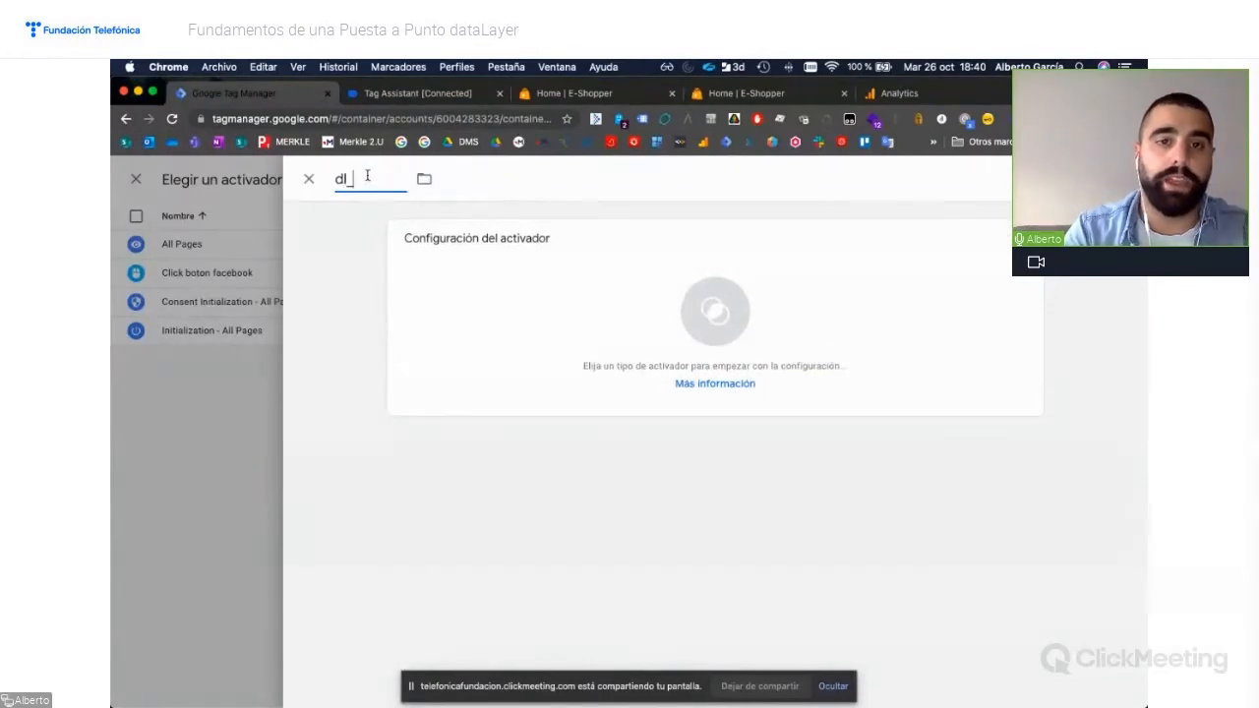
pyautogui.press('super+Tab')
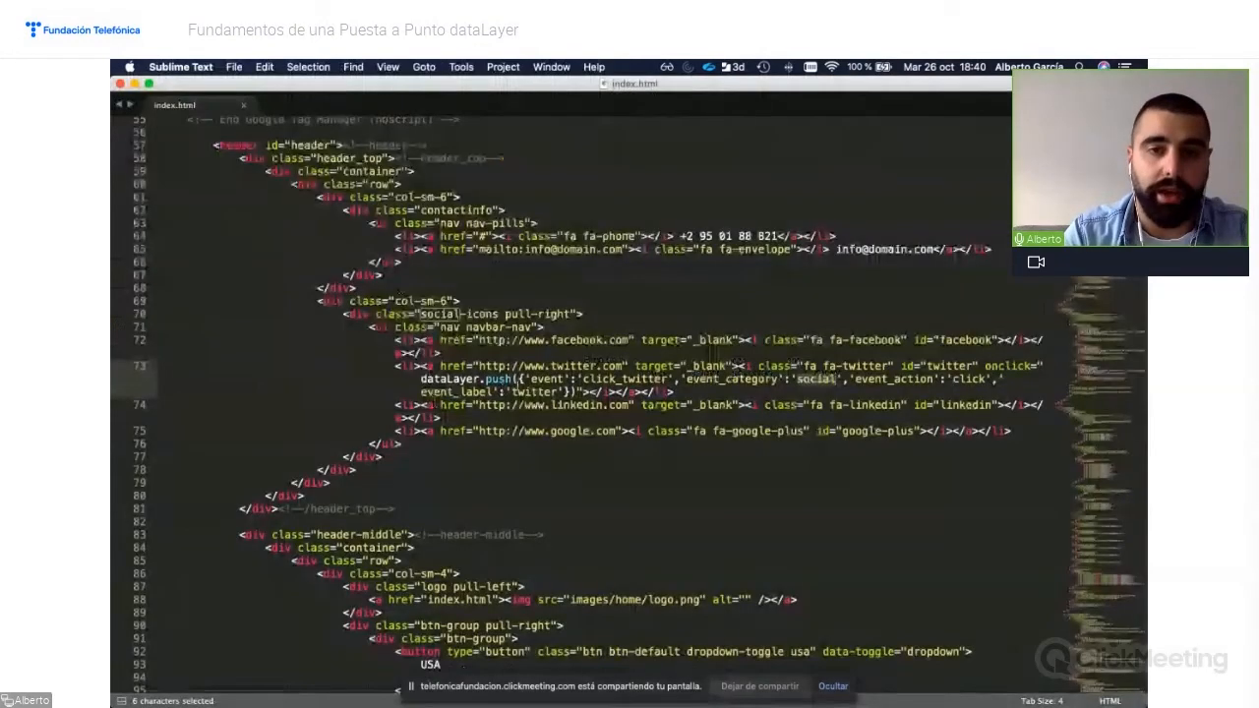
pyautogui.moveTo(585, 380); pyautogui.dragTo(665, 381)
pyautogui.press('super+c')
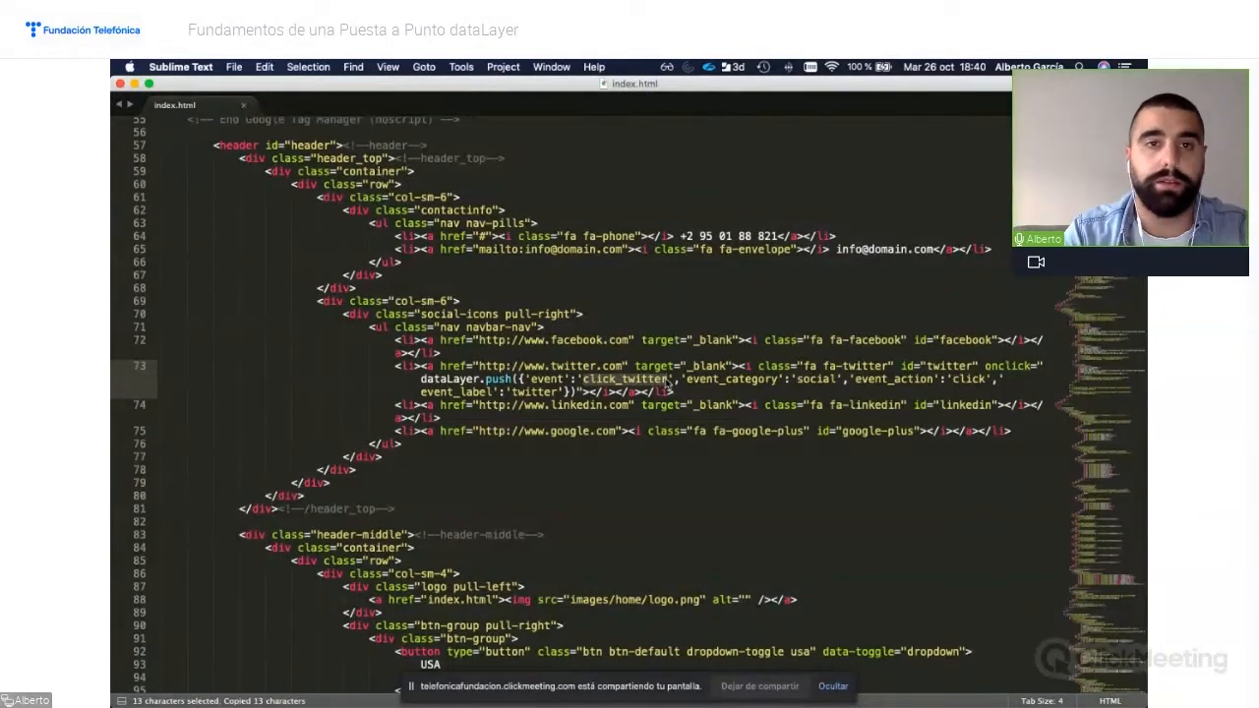
pyautogui.press('super+Tab')
pyautogui.press('super+v')
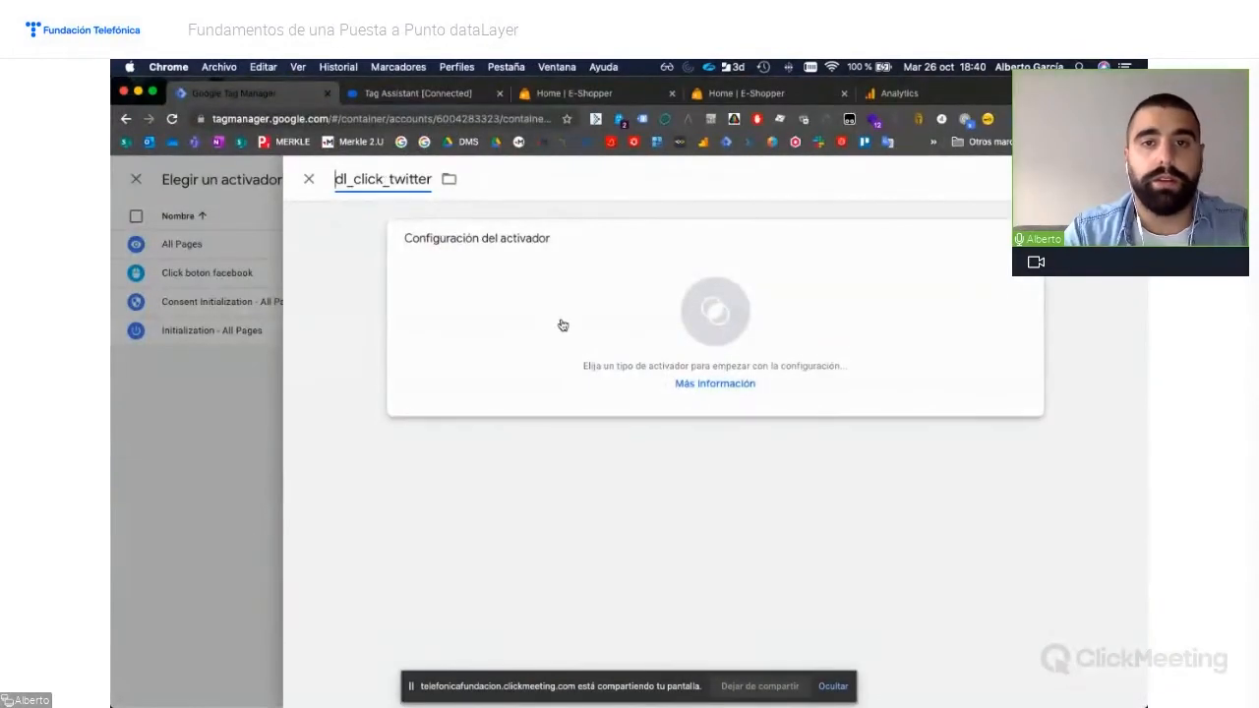
# Make the trigger an Evento personalizado with event name click_twitter, and save both the trigger and the tag
pyautogui.click(666, 304)
pyautogui.scroll(-5, 880, 382)
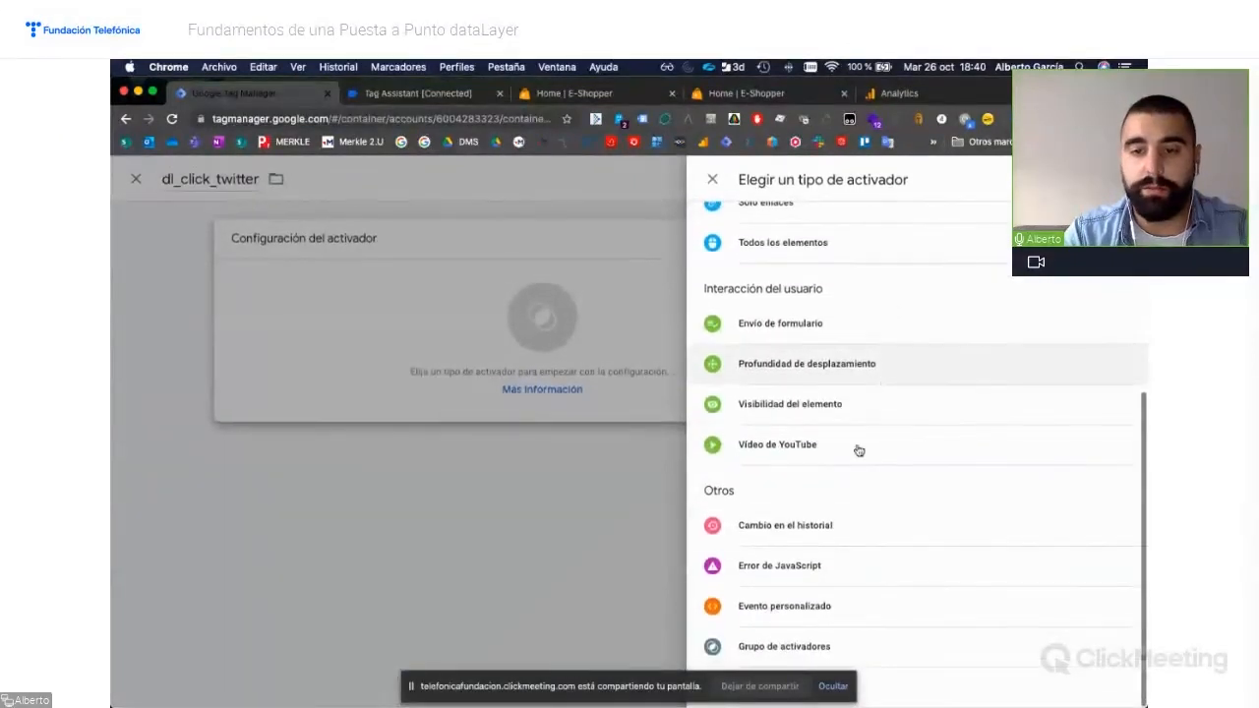
pyautogui.click(788, 605)
pyautogui.click(518, 385)
pyautogui.press('super+v')
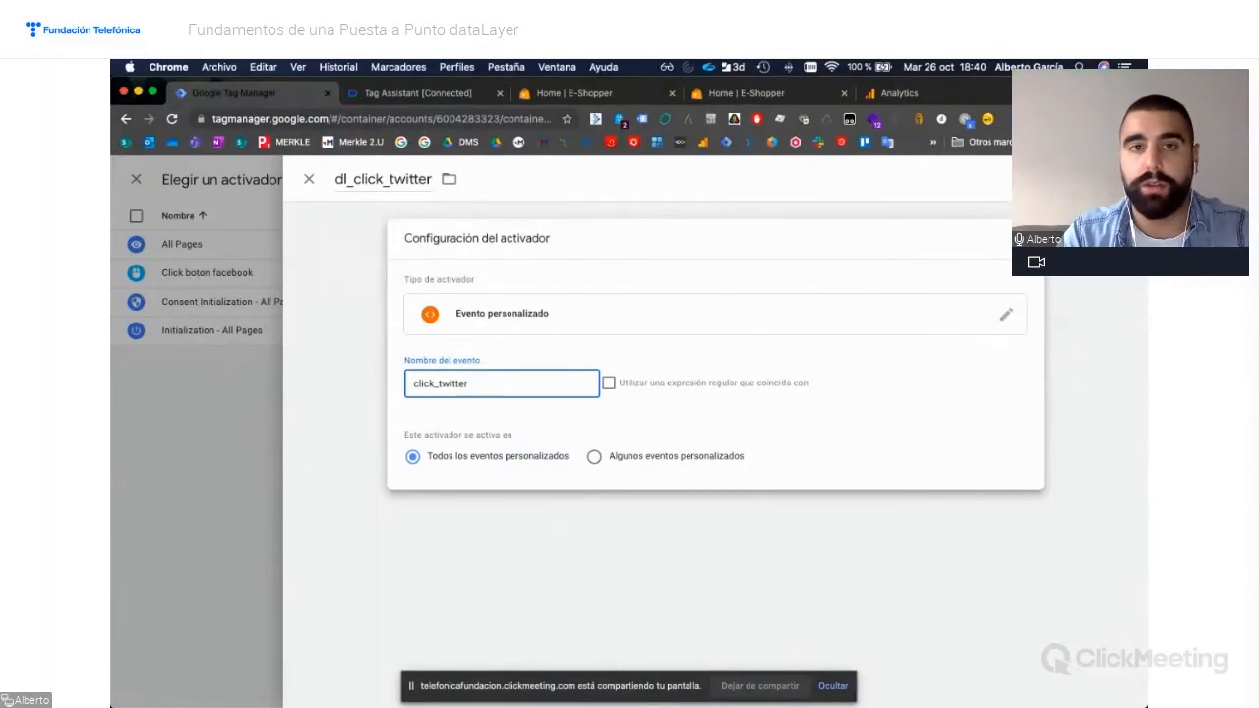
pyautogui.click(1087, 179)
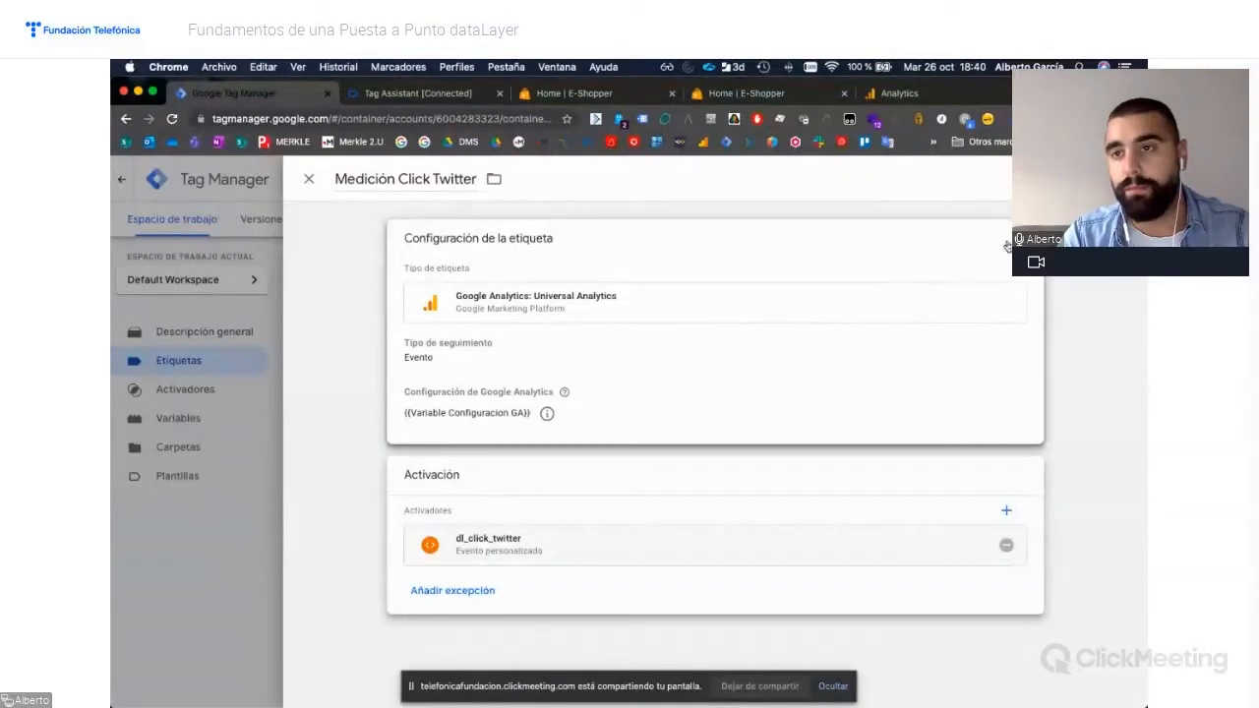
pyautogui.click(1080, 179)
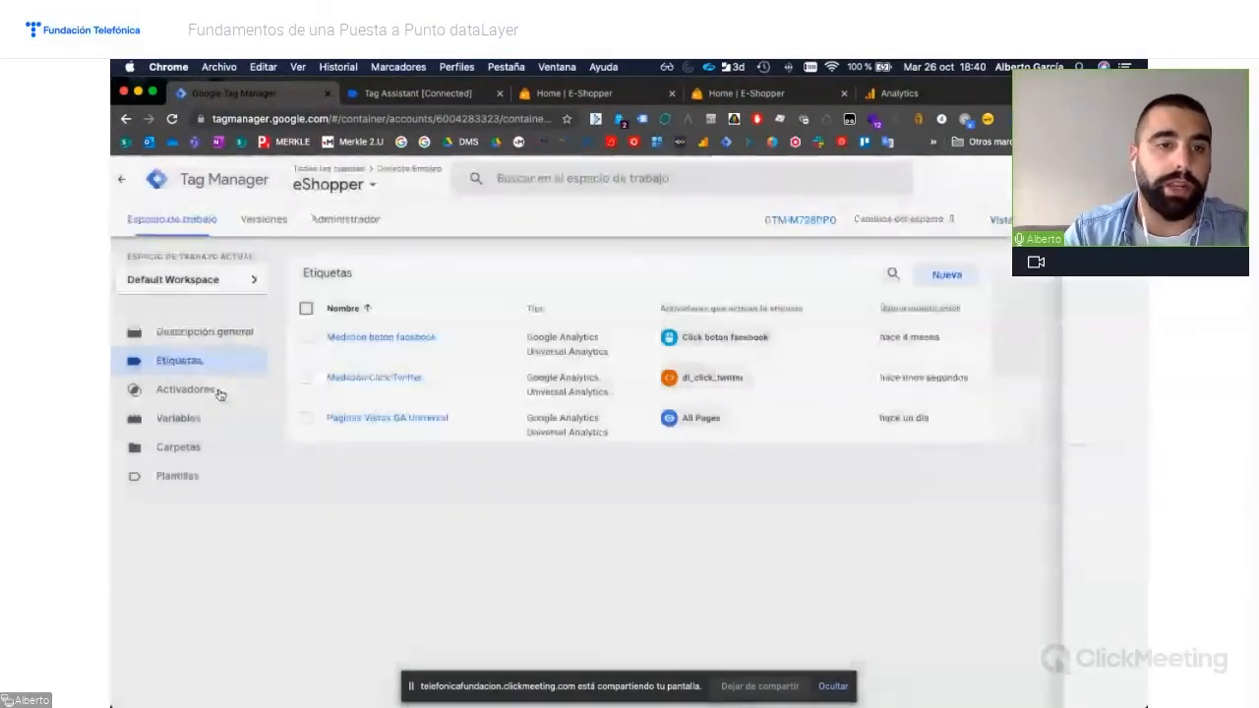
# Create and save a data layer variable named dl_event_category for the key event_category, copied from the Twitter link's code in Sublime Text
pyautogui.click(182, 419)
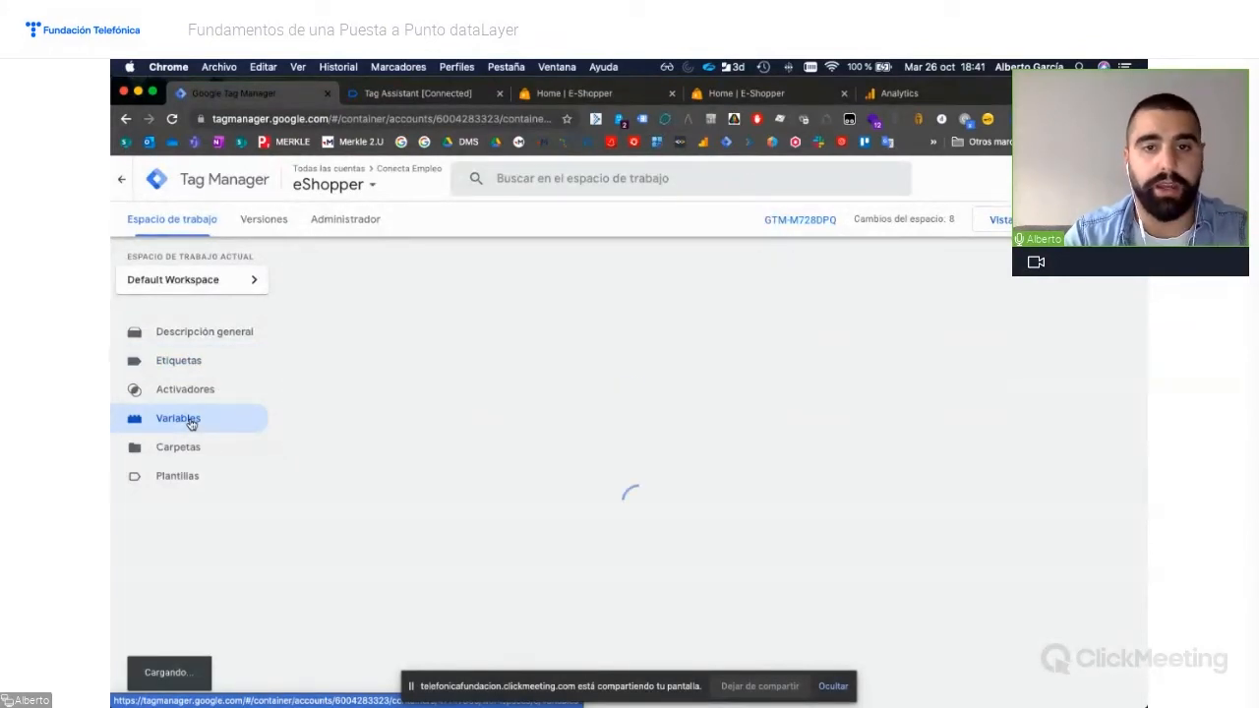
pyautogui.scroll(-2, 952, 475)
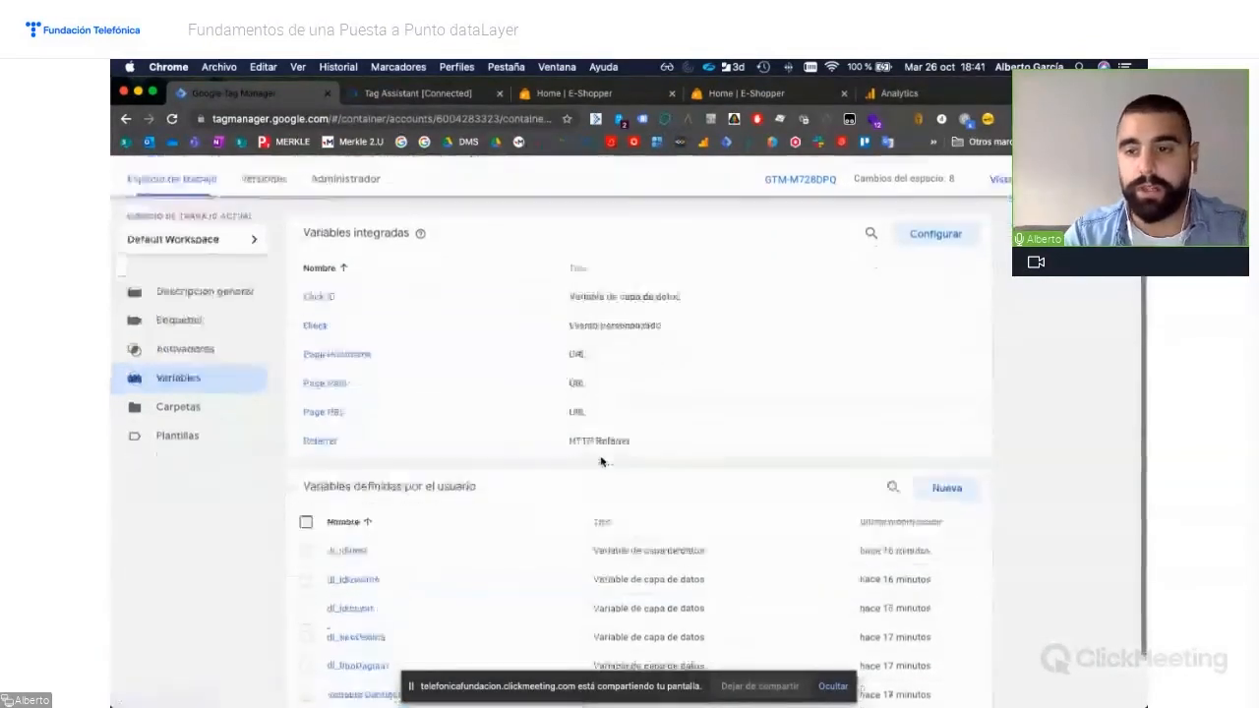
pyautogui.click(953, 474)
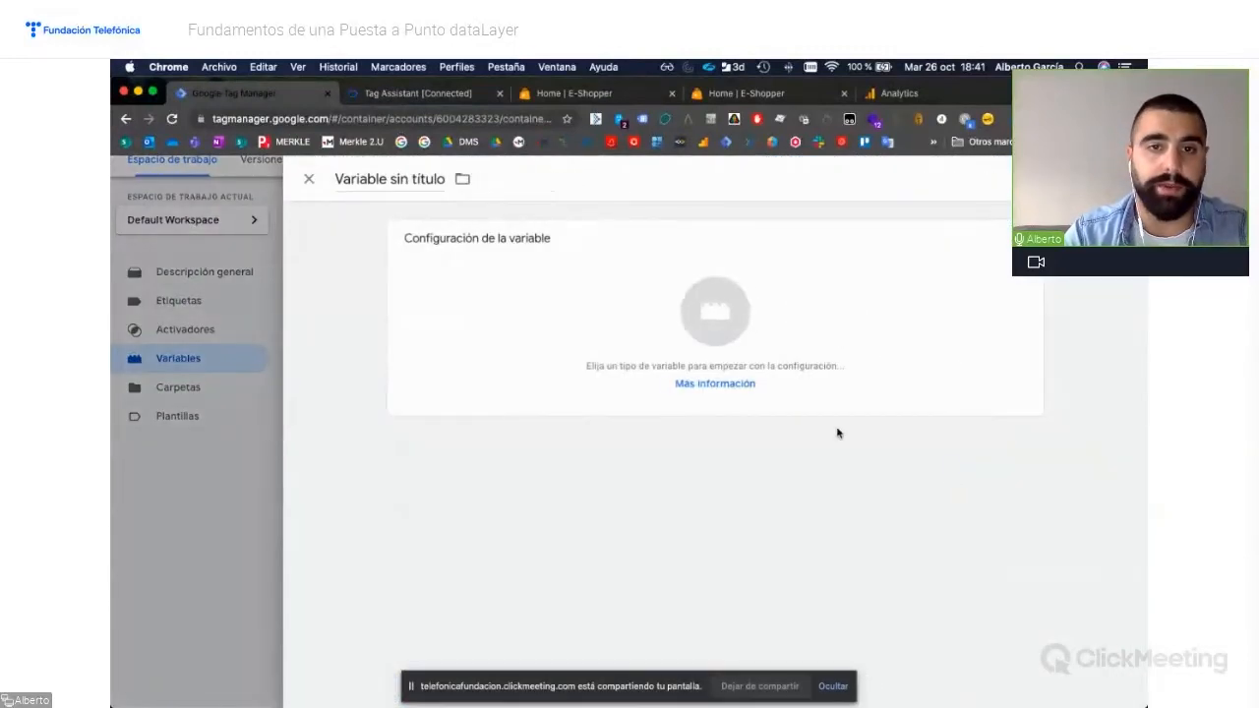
pyautogui.press('super+Tab')
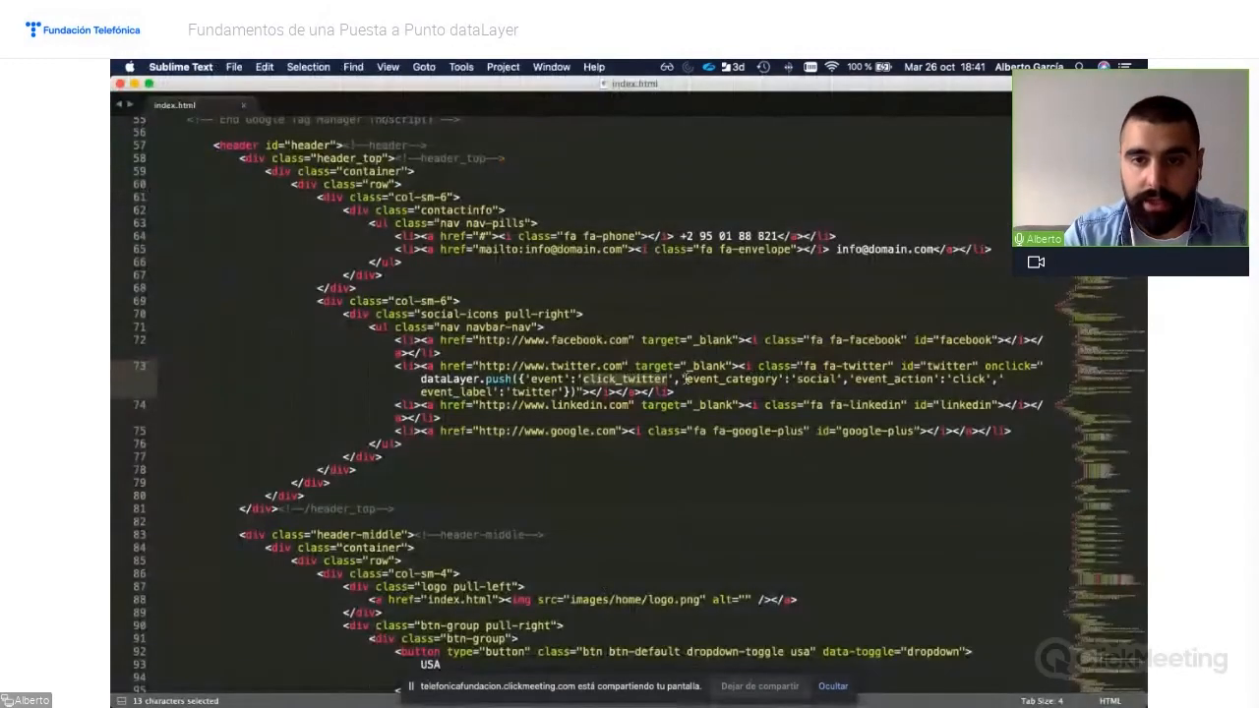
pyautogui.doubleClick(725, 380)
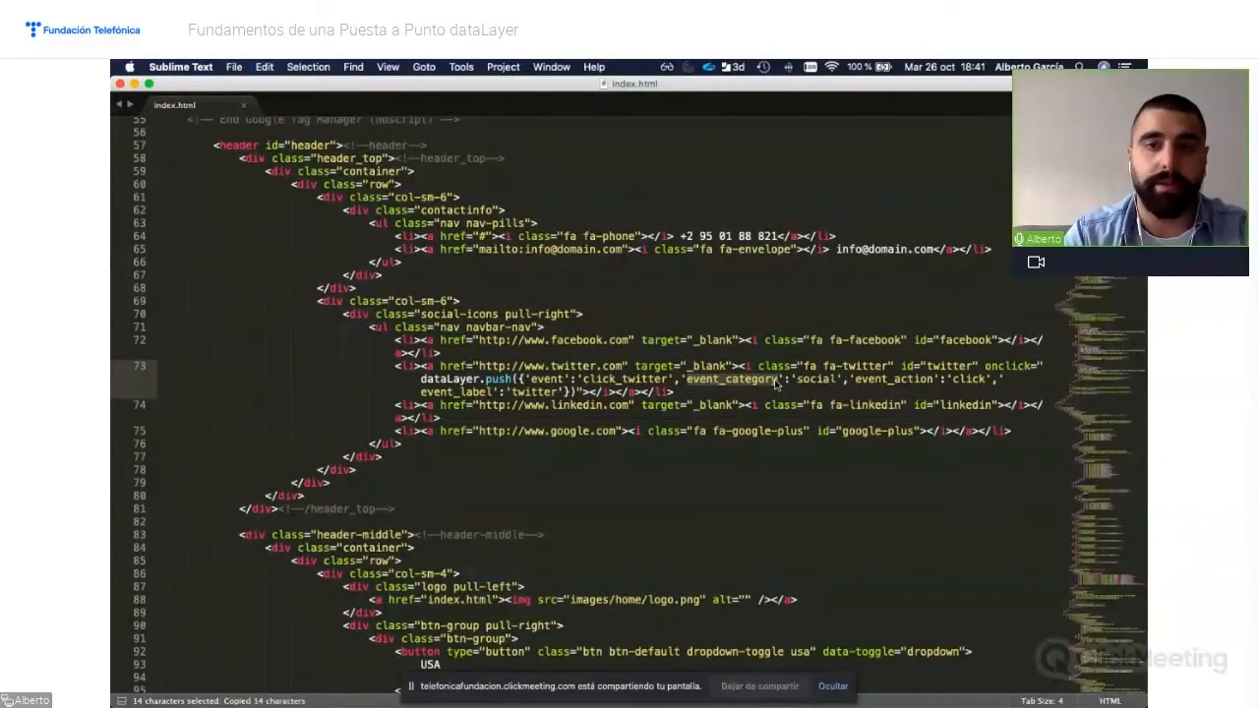
pyautogui.press('super+Tab')
pyautogui.click(402, 180)
pyautogui.write('dl_')
pyautogui.press('super+v')
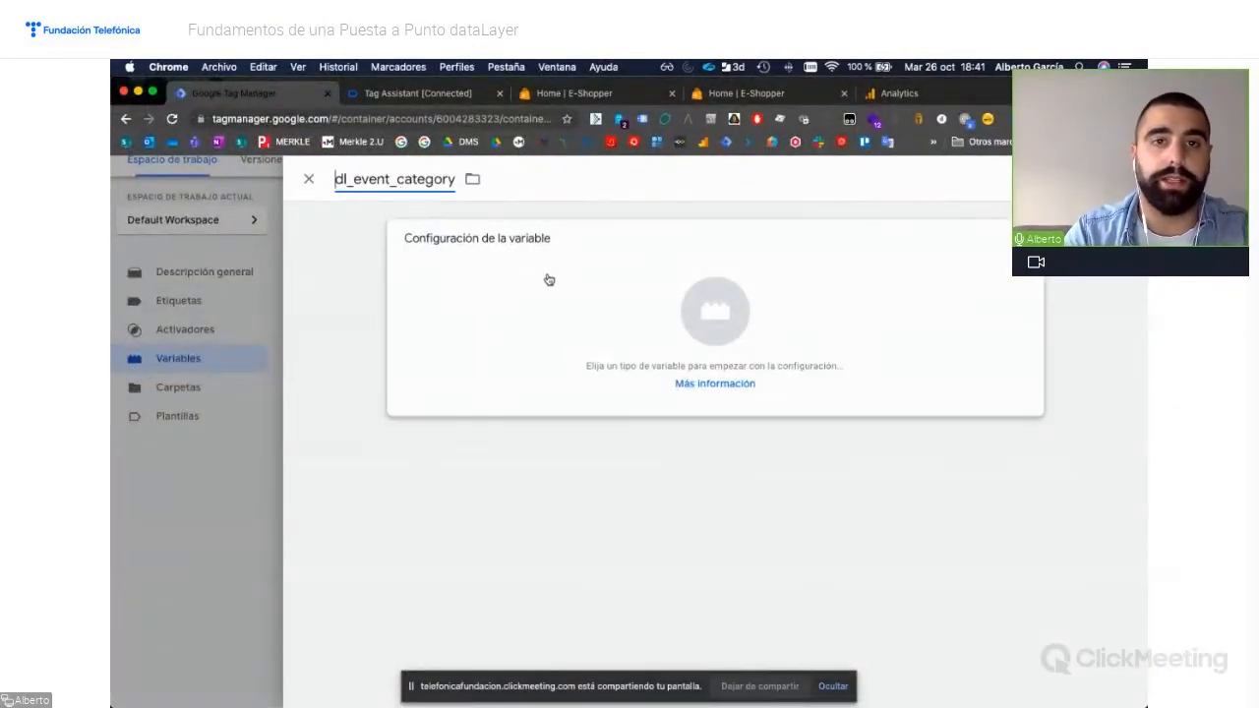
pyautogui.click(559, 281)
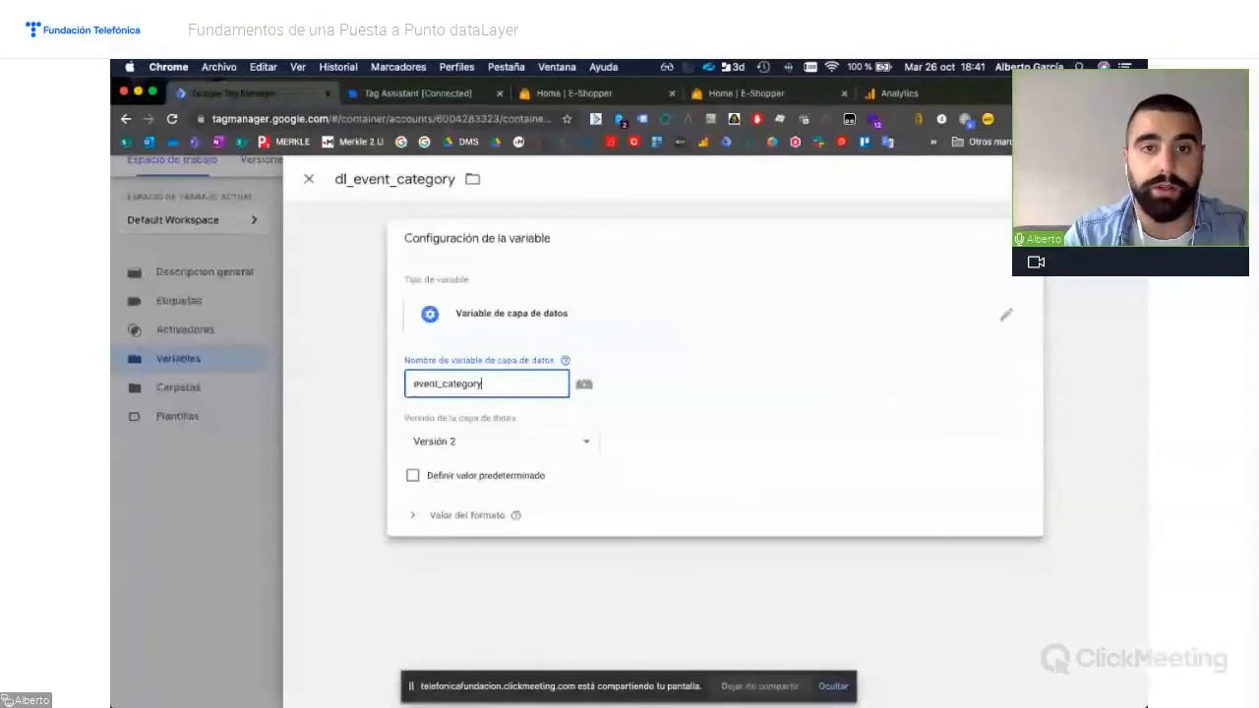
pyautogui.click(1111, 179)
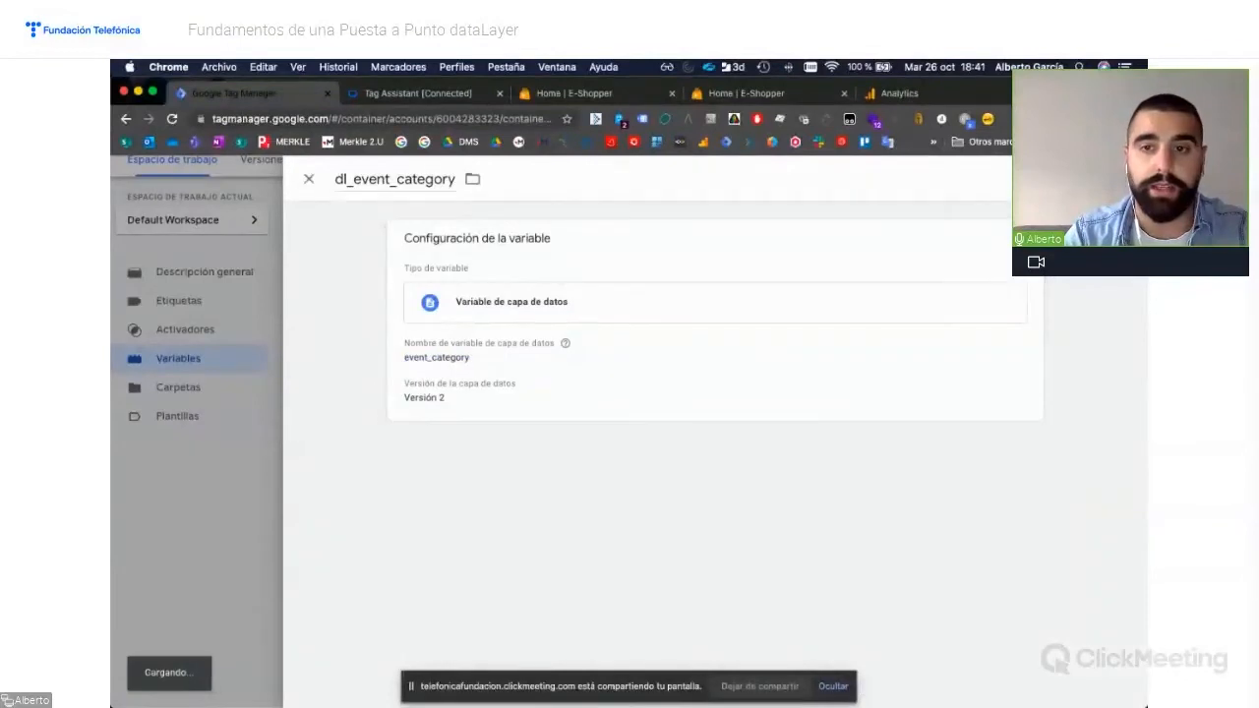
# Copy event_action from the Twitter link's code in Sublime Text, and start a new Tag Manager variable named dl_event_action
pyautogui.press('super+Tab')
pyautogui.moveTo(855, 380); pyautogui.dragTo(932, 384)
pyautogui.press('super+c')
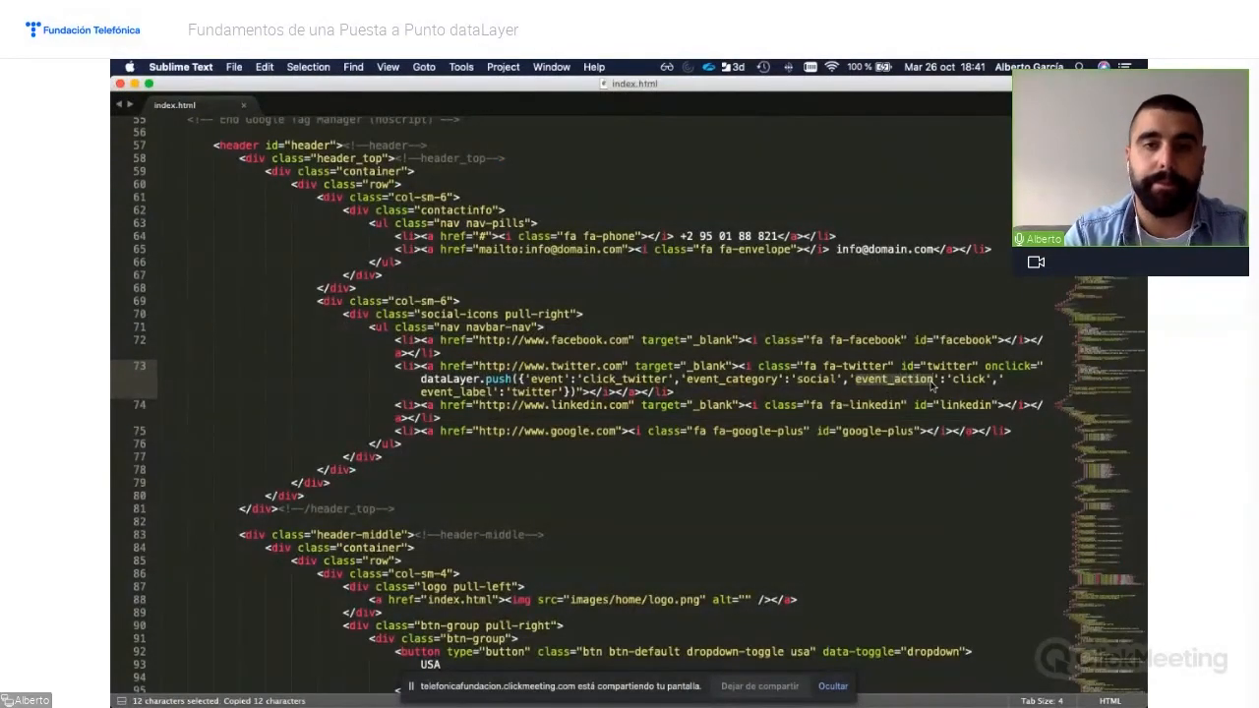
pyautogui.press('super+Tab')
pyautogui.click(937, 472)
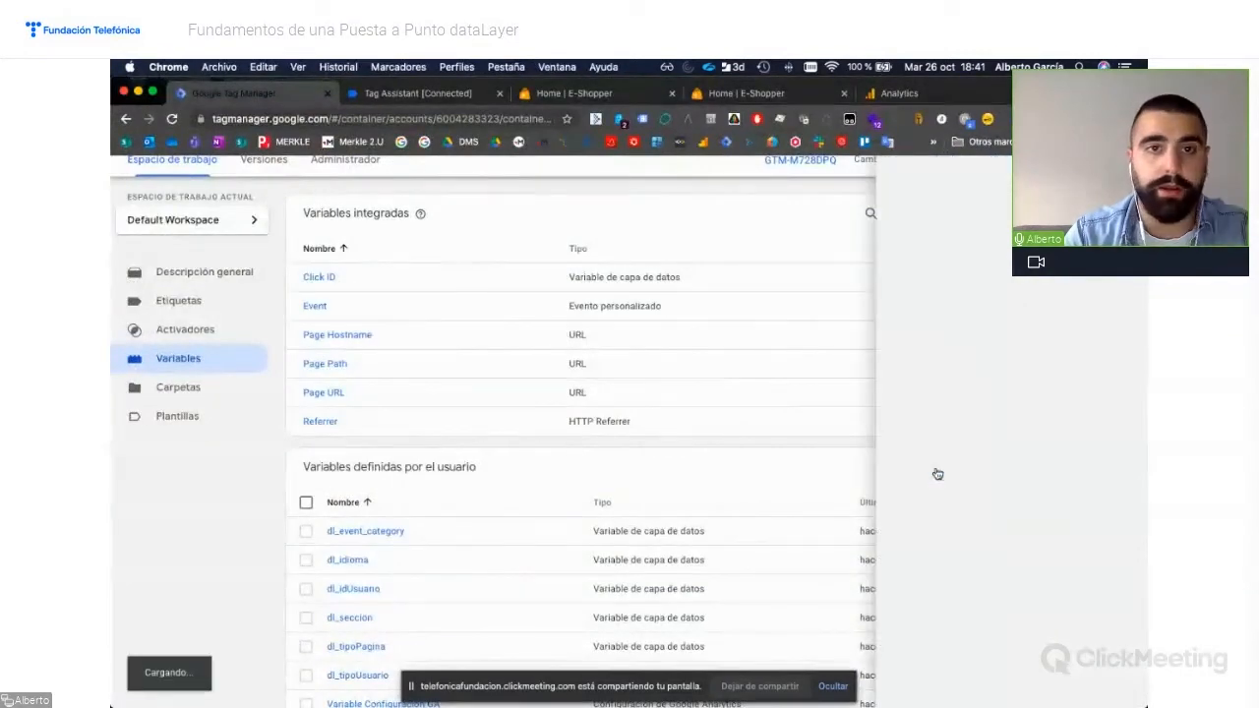
pyautogui.click(360, 178)
pyautogui.write('dl')
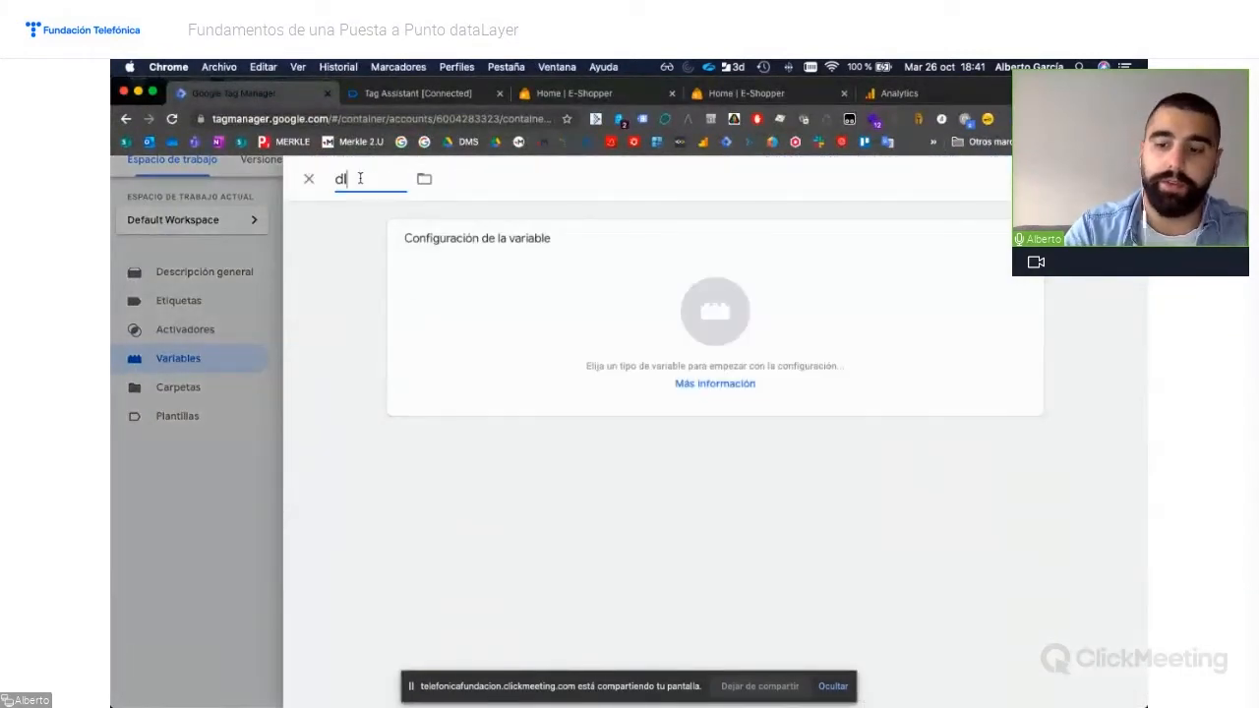
pyautogui.write('_')
pyautogui.press('super+v')
# Set the new variable's type to Variable de capa de datos with event_action as its data layer variable name
pyautogui.click(587, 335)
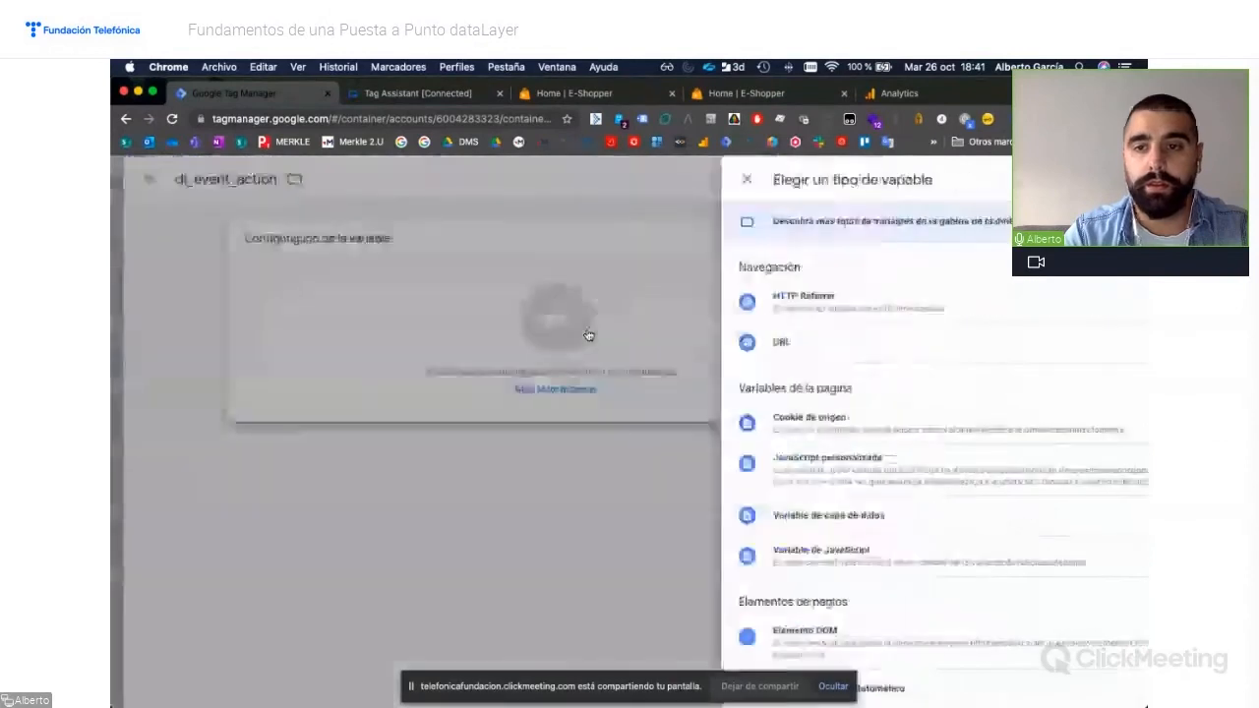
pyautogui.click(812, 515)
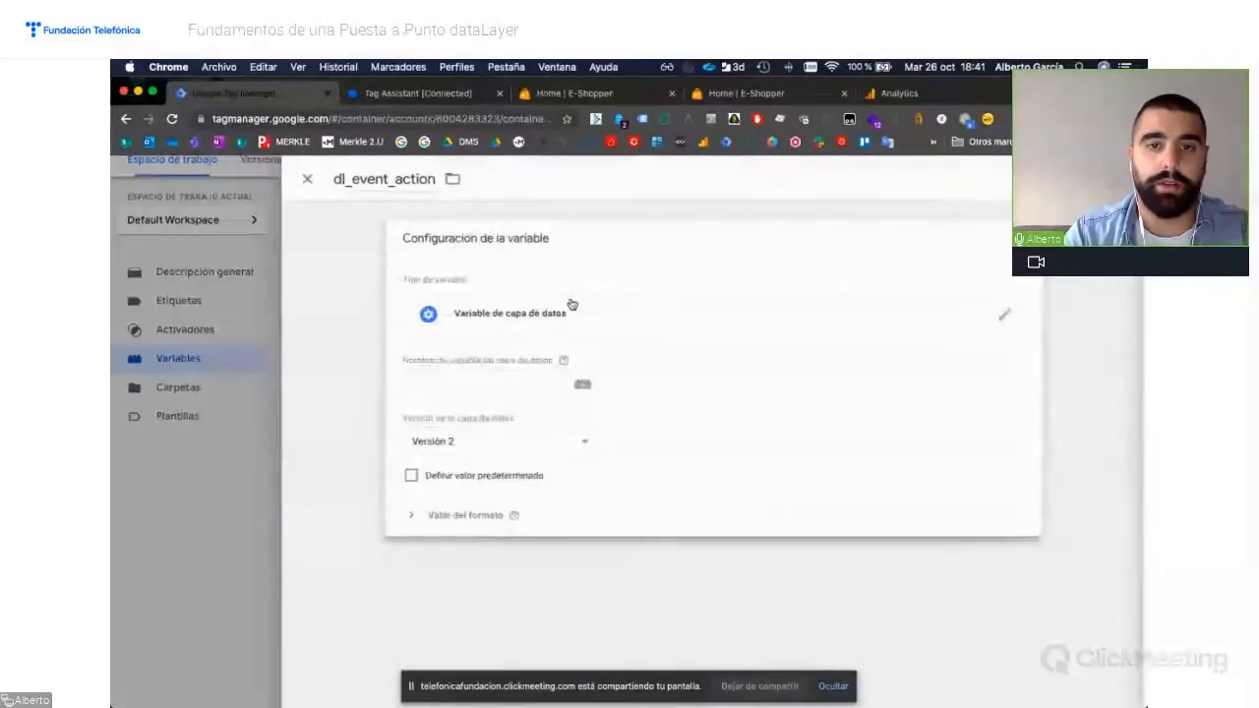
pyautogui.click(501, 387)
pyautogui.press('super+v')
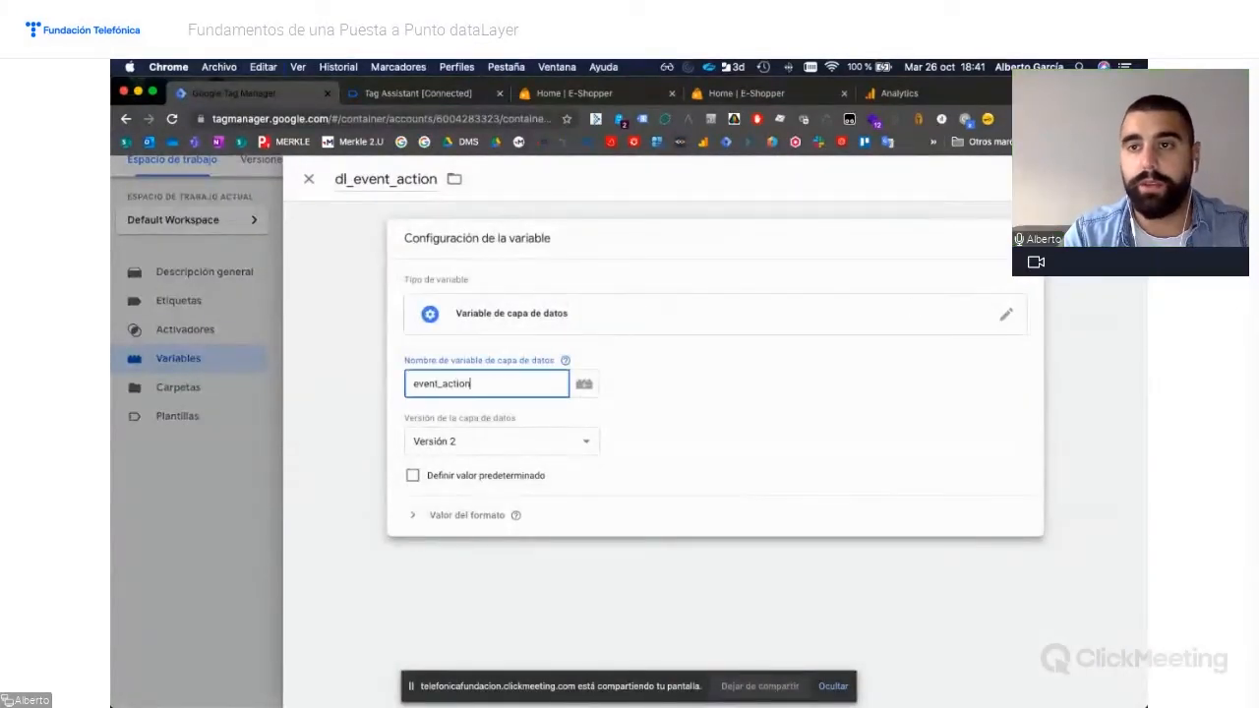
# Copy event_label from the Twitter link's code in Sublime Text, and start a new Tag Manager variable named dl_event_label
pyautogui.press('super+Tab')
pyautogui.moveTo(421, 392); pyautogui.dragTo(489, 392)
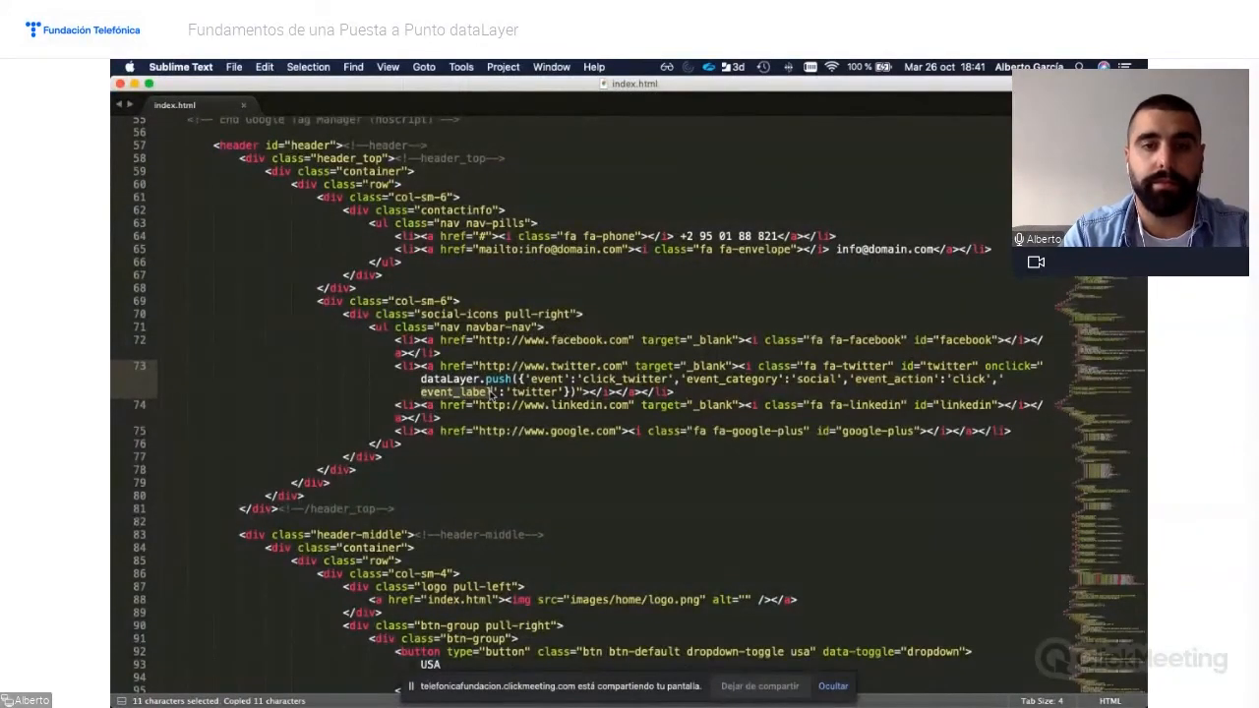
pyautogui.press('super+Tab')
pyautogui.click(948, 470)
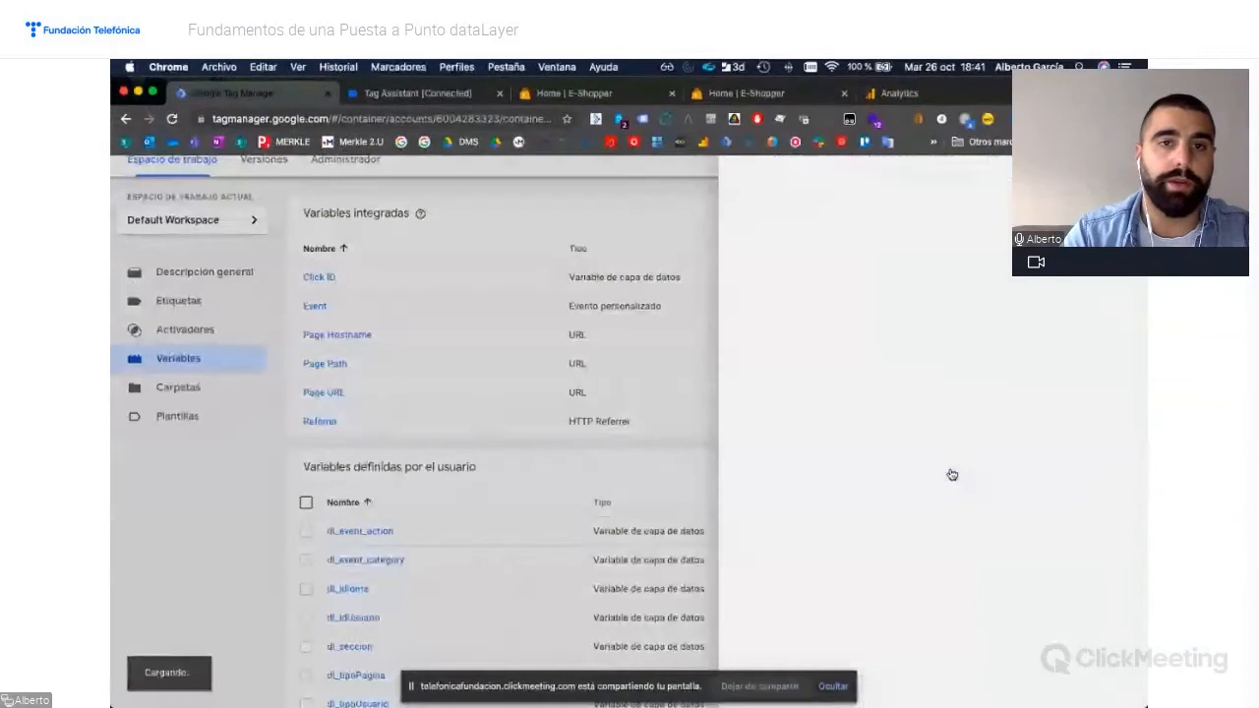
pyautogui.click(369, 179)
pyautogui.write('dl_event_label')
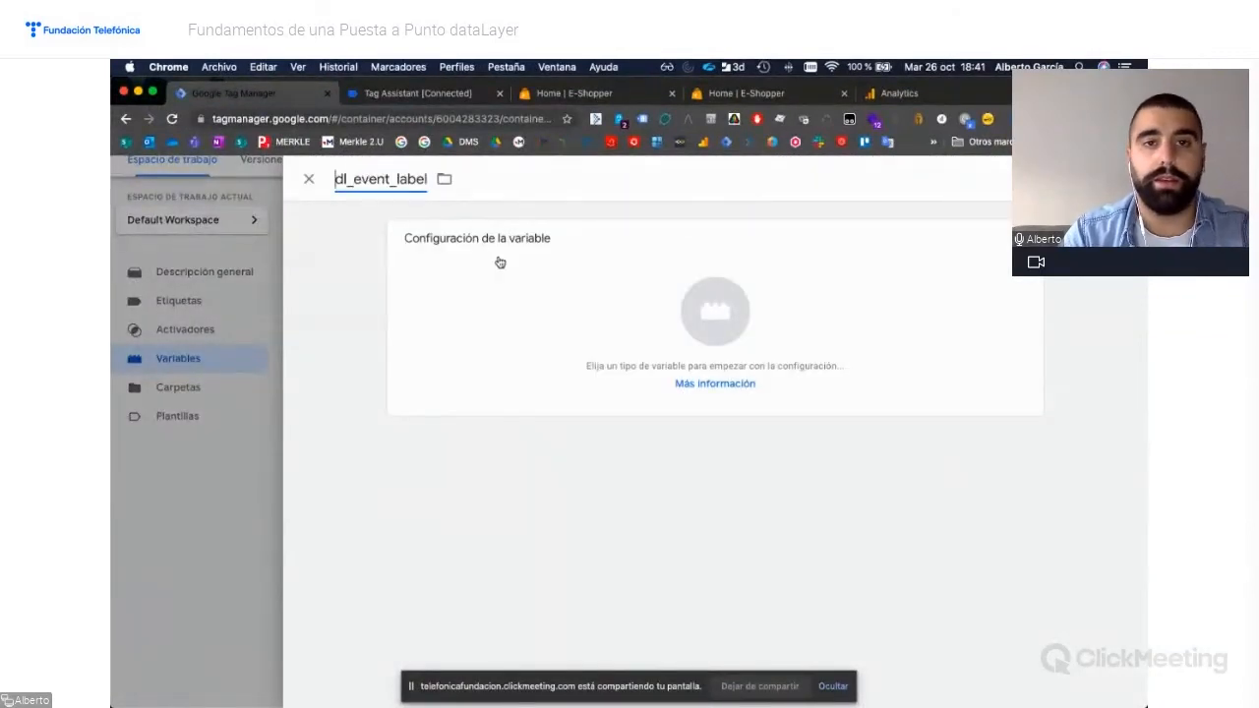
# Set the dl_event_label variable's type to Variable de capa de datos with event_label as its data layer variable name, and save it
pyautogui.click(619, 321)
pyautogui.click(787, 515)
pyautogui.click(454, 385)
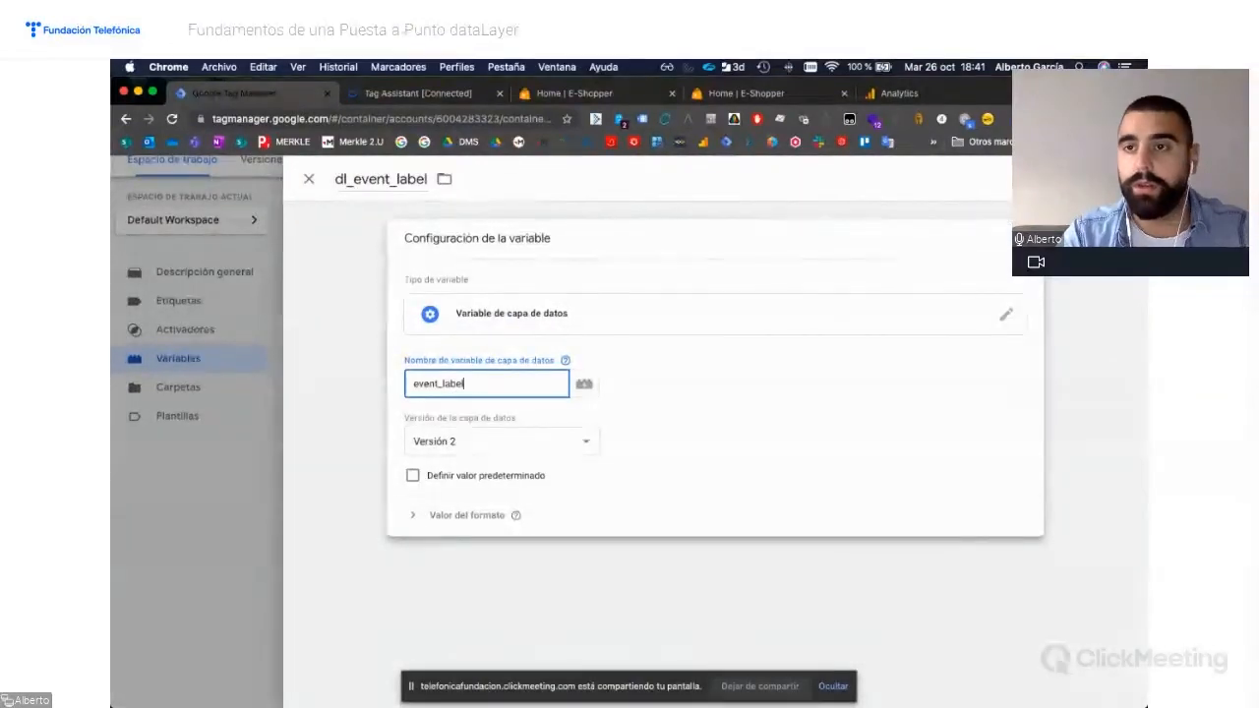
pyautogui.click(1082, 179)
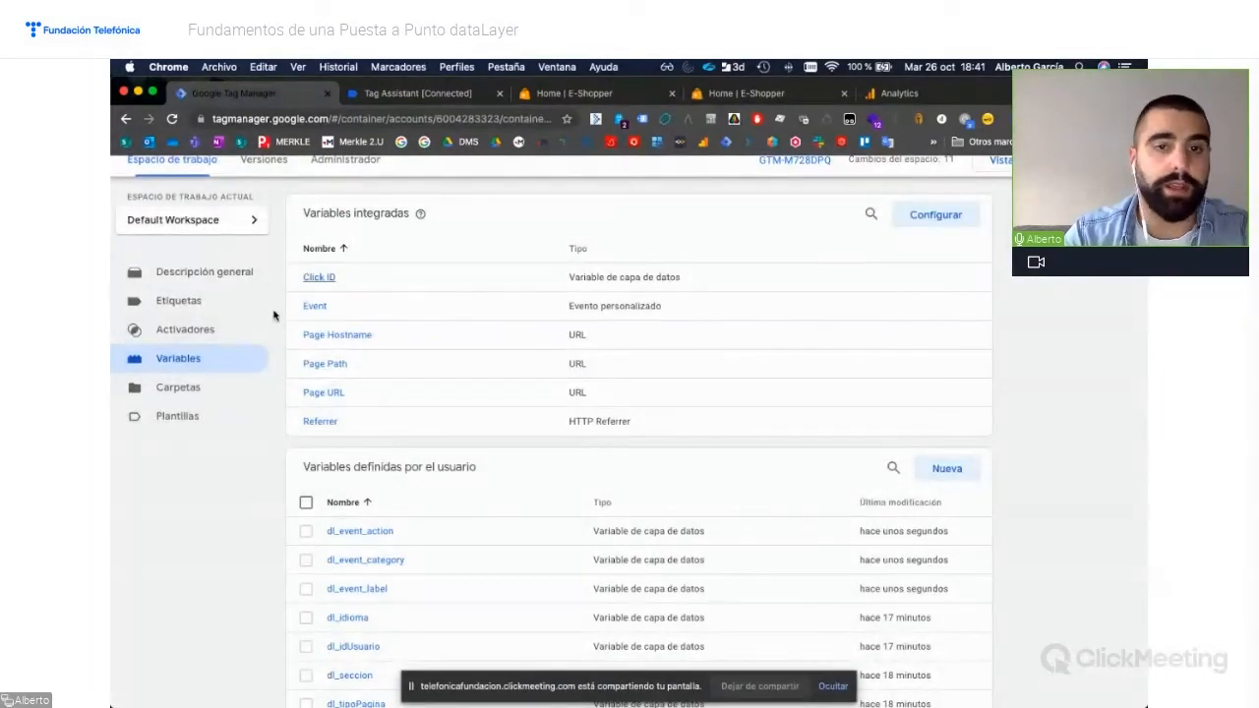
# Open the Medición Click Twitter tag for editing and set its Categoría to the variable {{dl_event_category}}
pyautogui.click(197, 304)
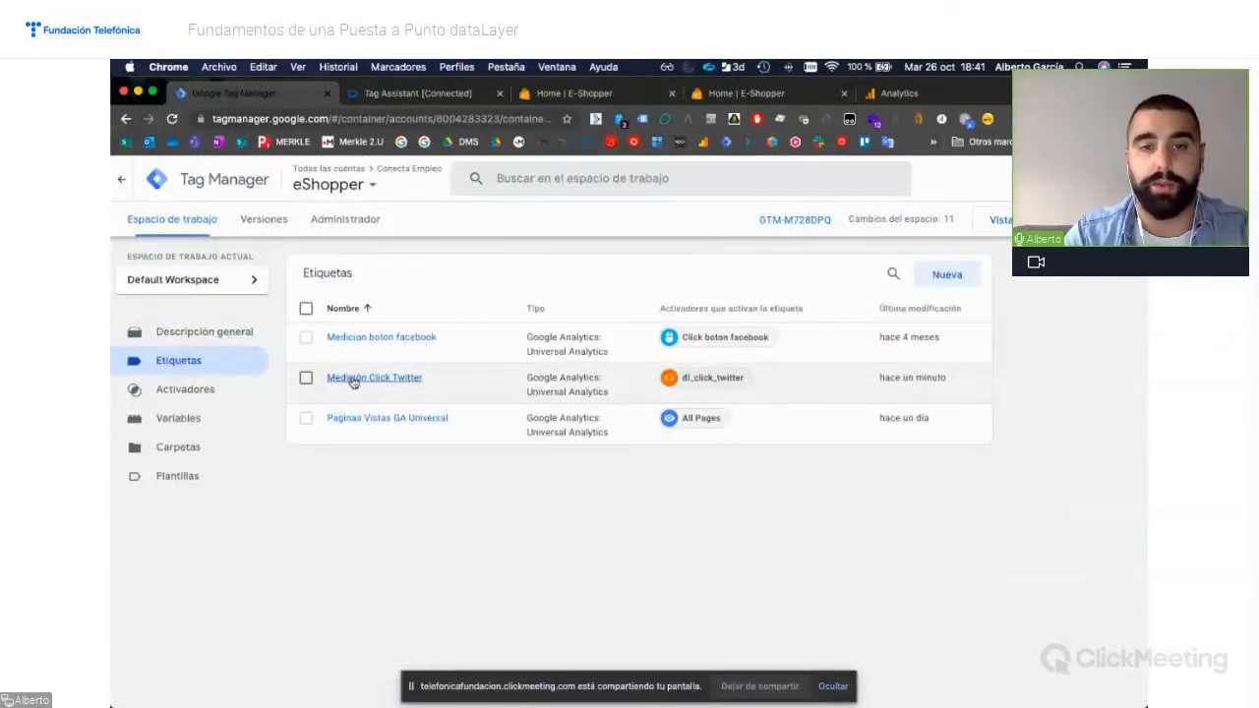
pyautogui.click(396, 378)
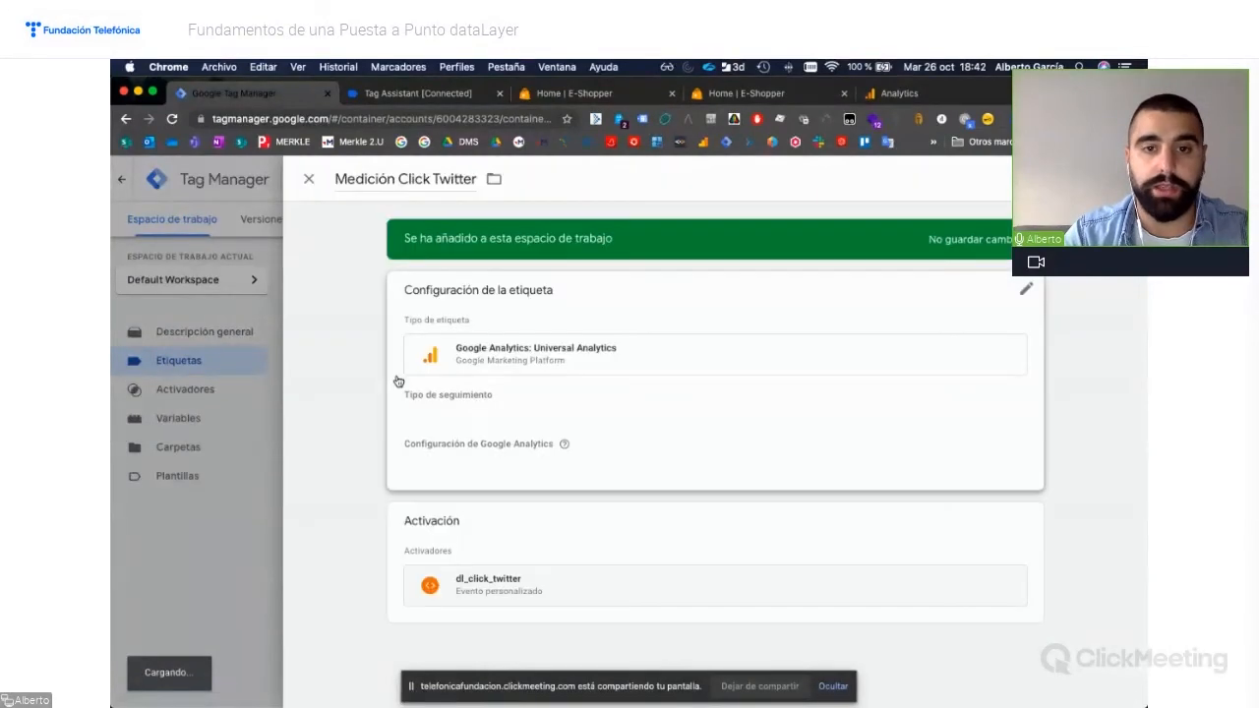
pyautogui.click(519, 415)
pyautogui.scroll(-2, 531, 434)
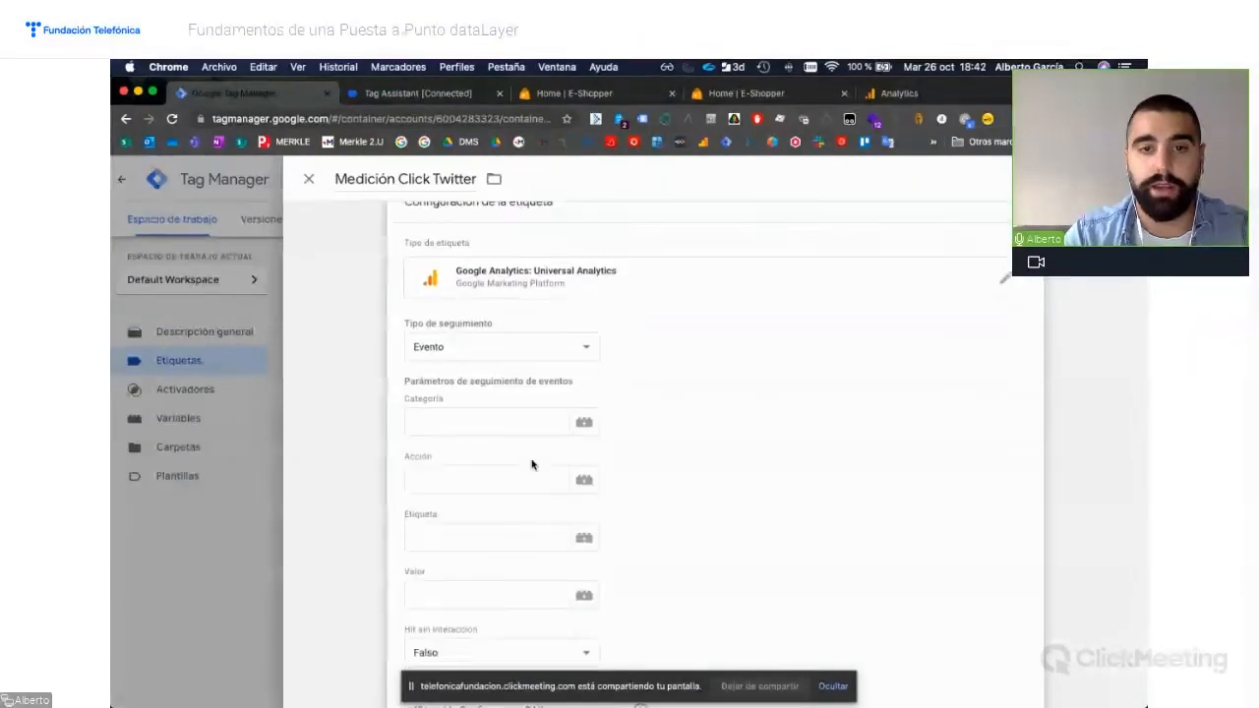
pyautogui.click(585, 415)
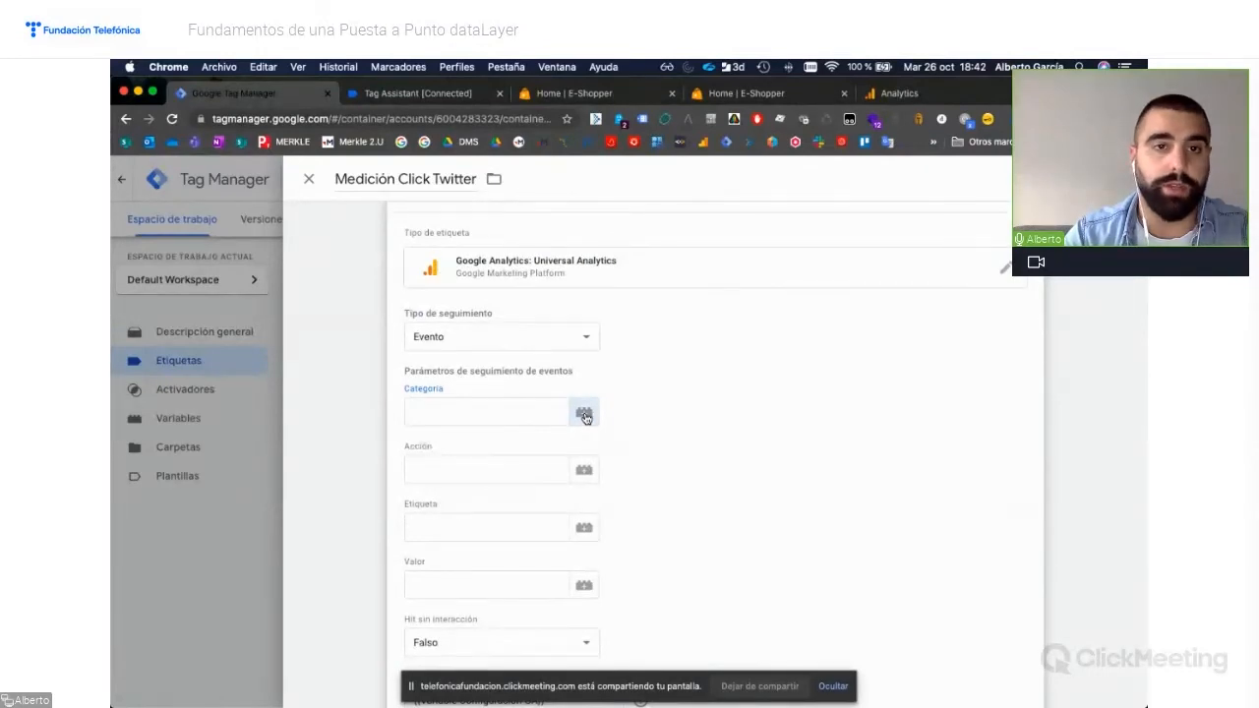
pyautogui.click(387, 306)
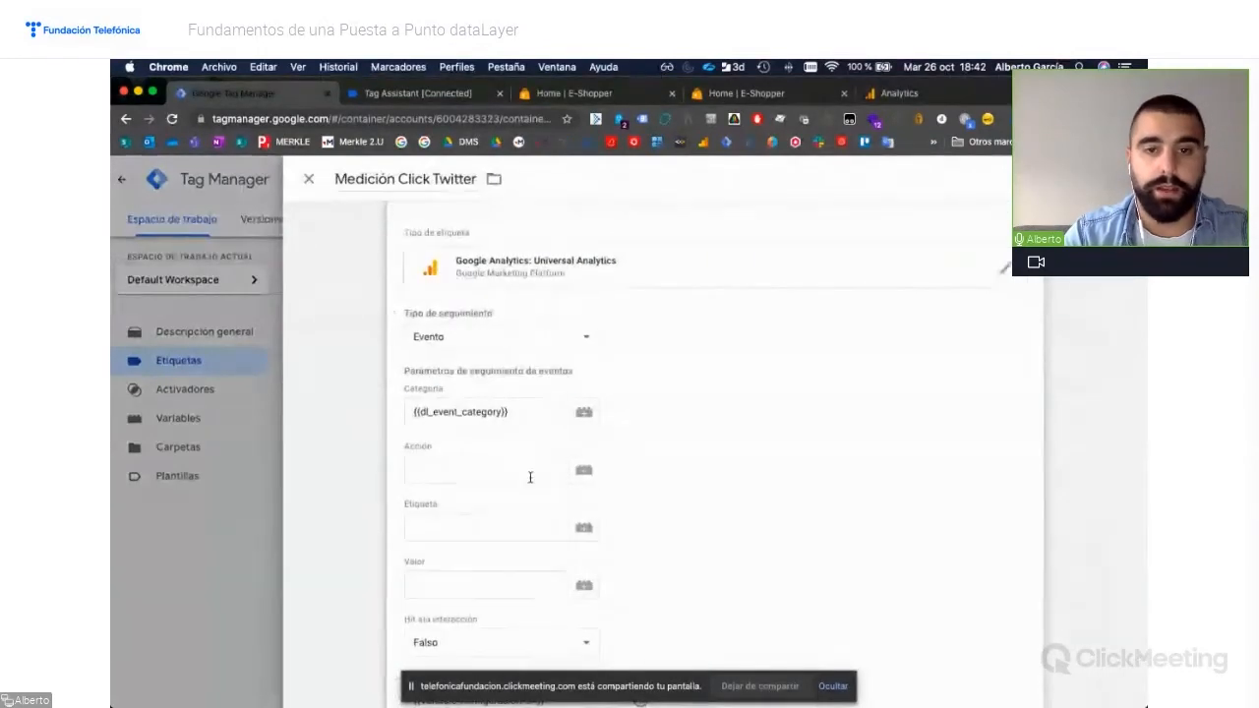
# Set the tag's Acción to {{dl_event_action}} and its Etiqueta to {{dl_event_label}}, and save the tag
pyautogui.click(577, 475)
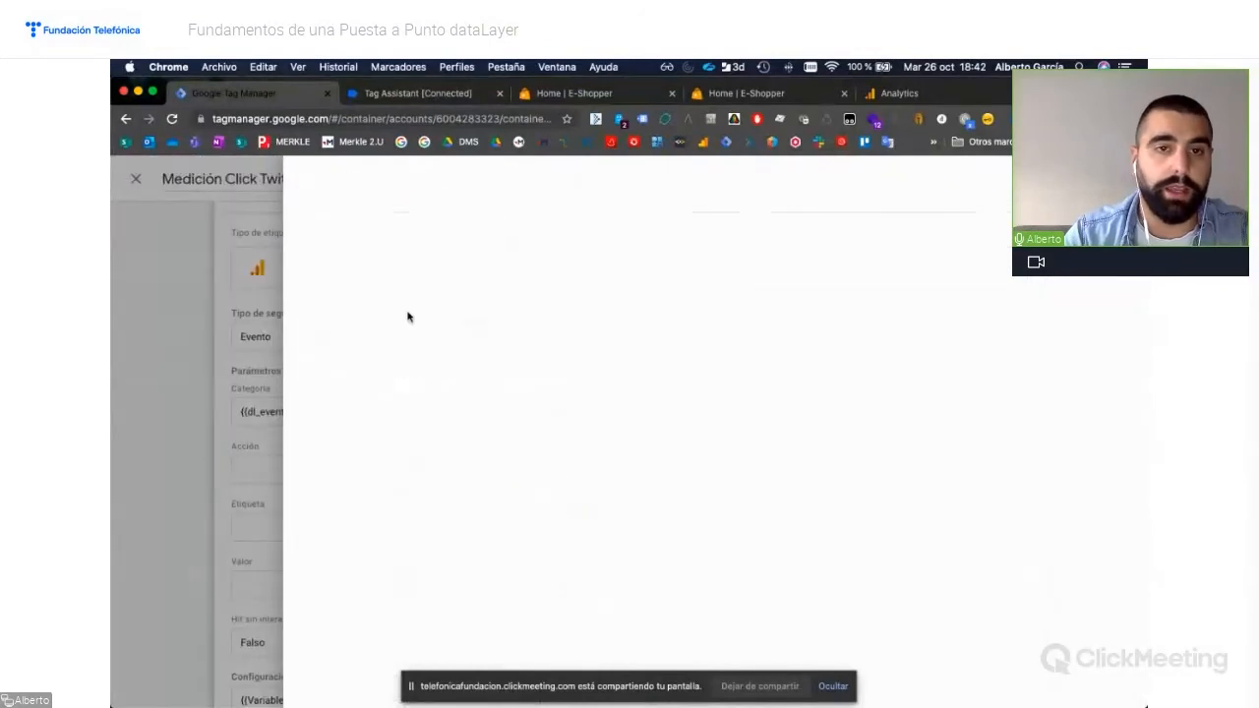
pyautogui.click(372, 278)
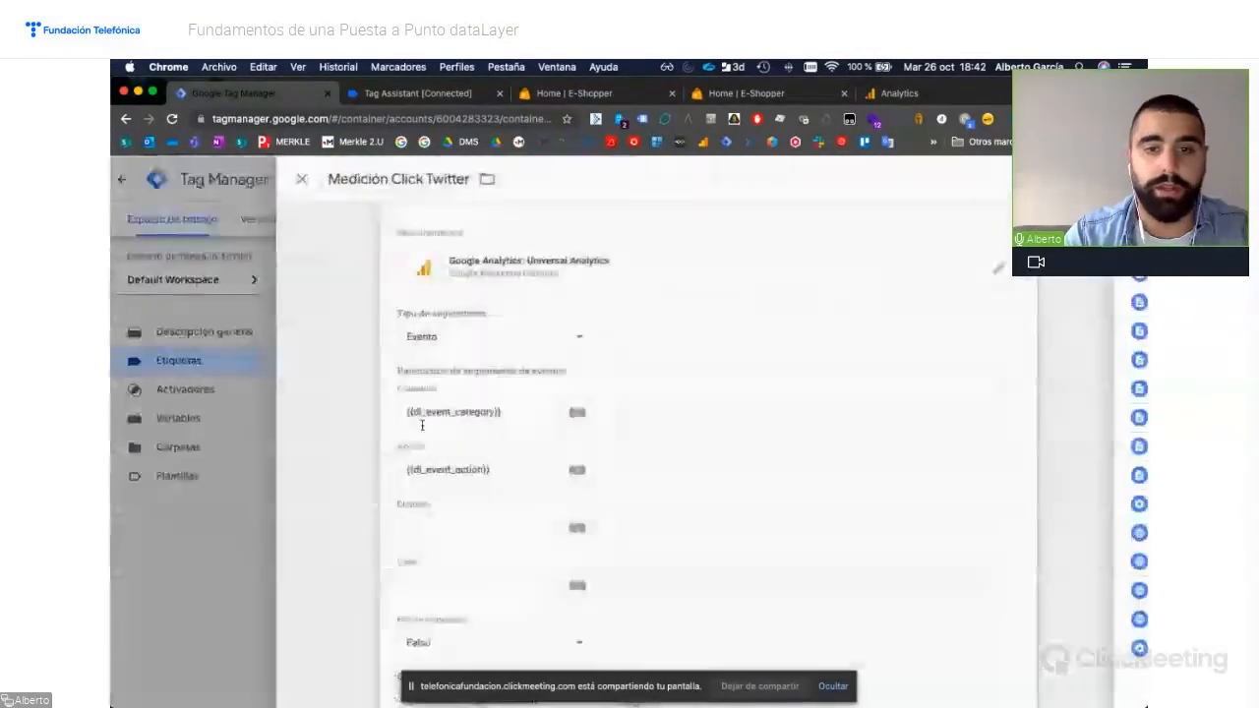
pyautogui.click(579, 530)
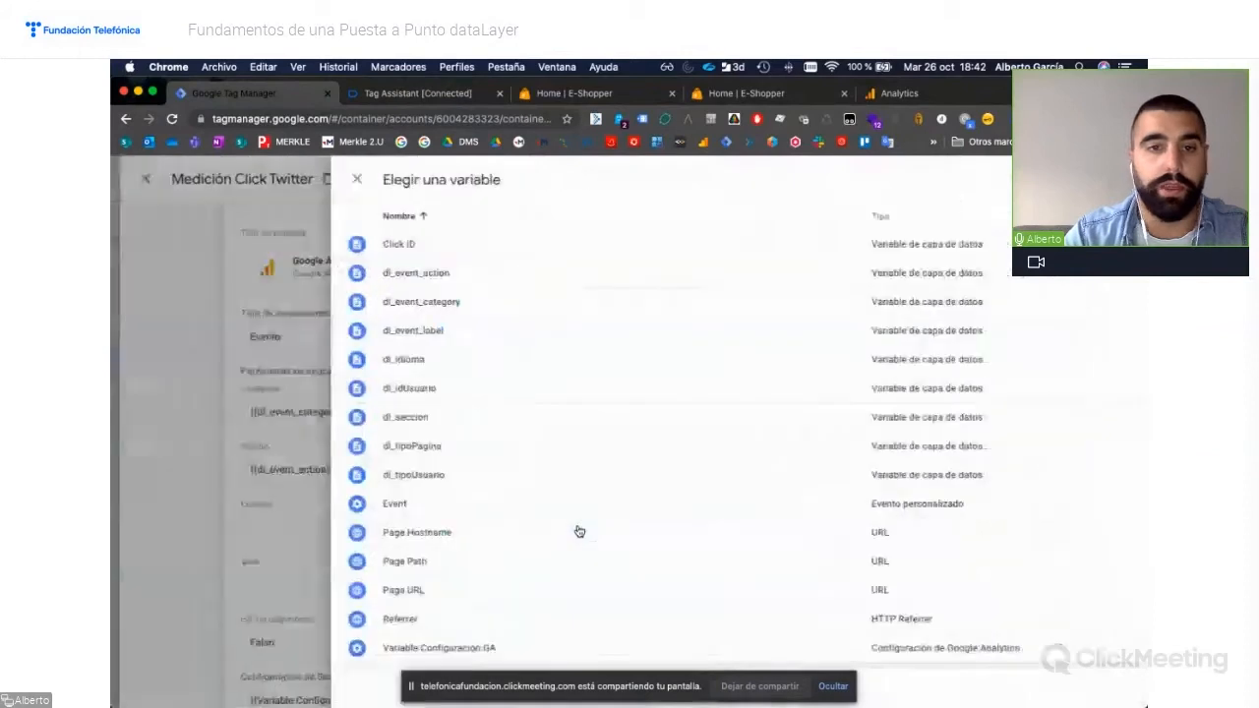
pyautogui.click(377, 330)
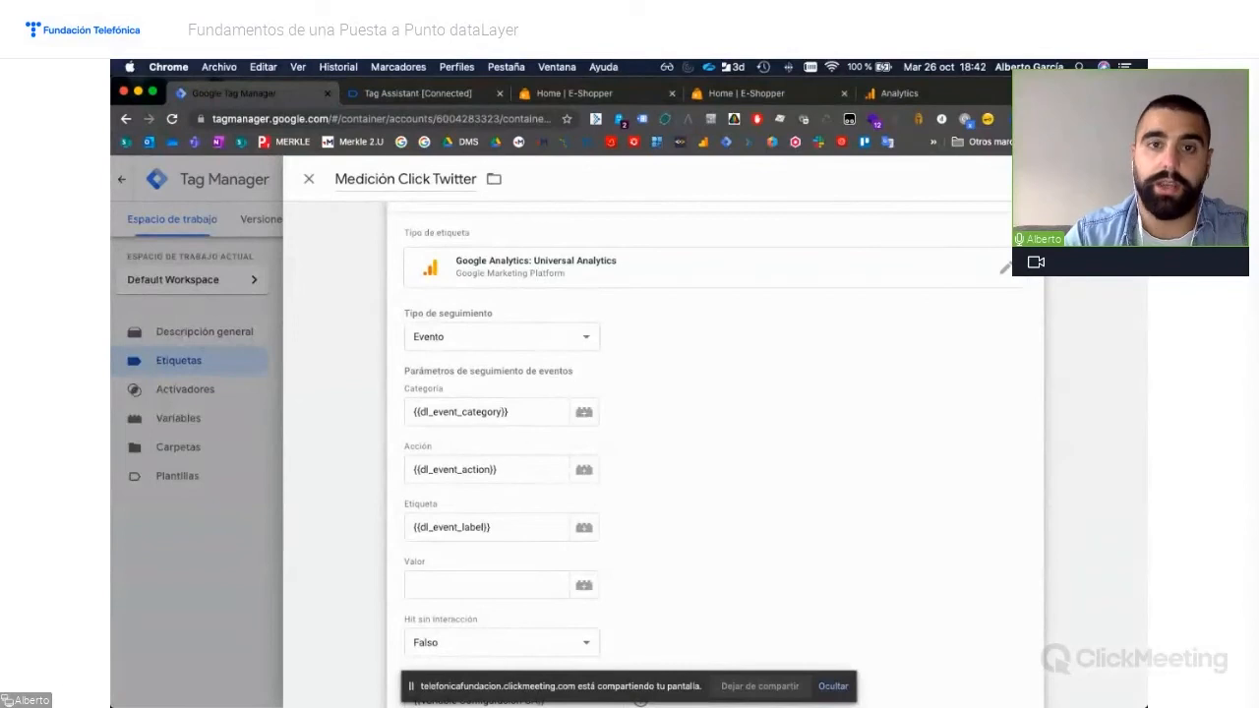
pyautogui.click(1080, 179)
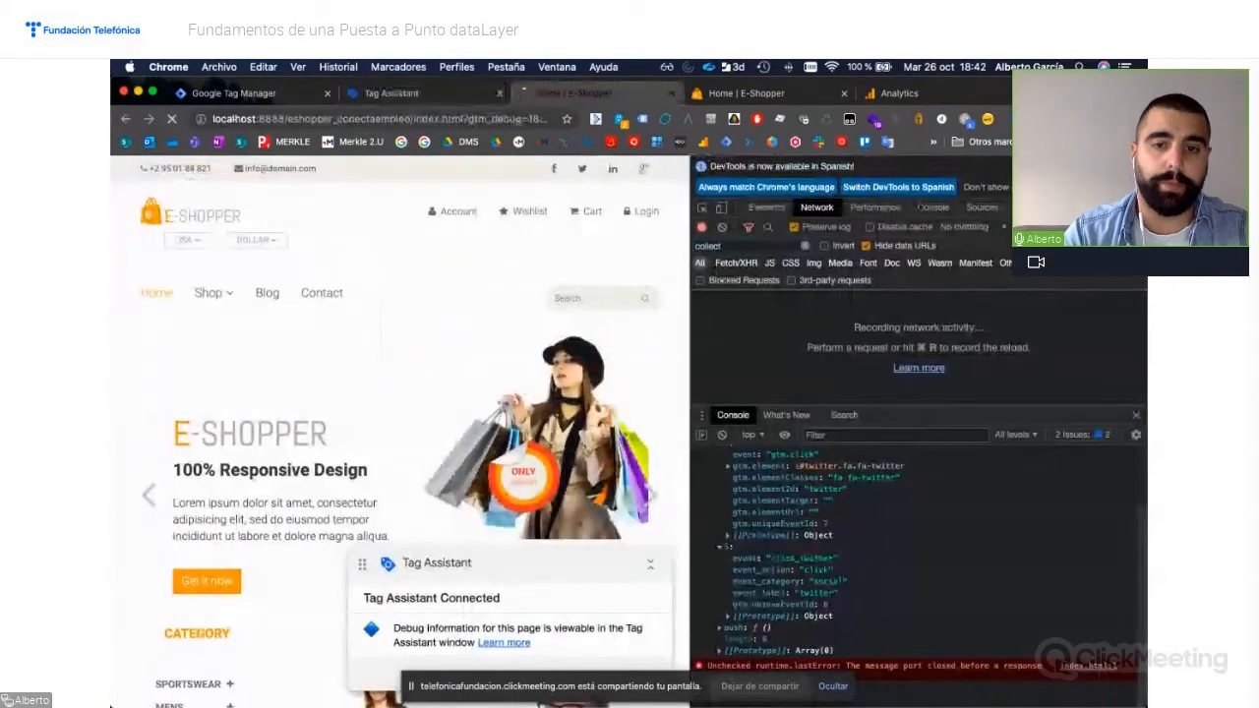
# Close the duplicate E-Shopper page and clear the console and network log of the remaining E-Shopper preview
pyautogui.click(722, 436)
pyautogui.click(841, 94)
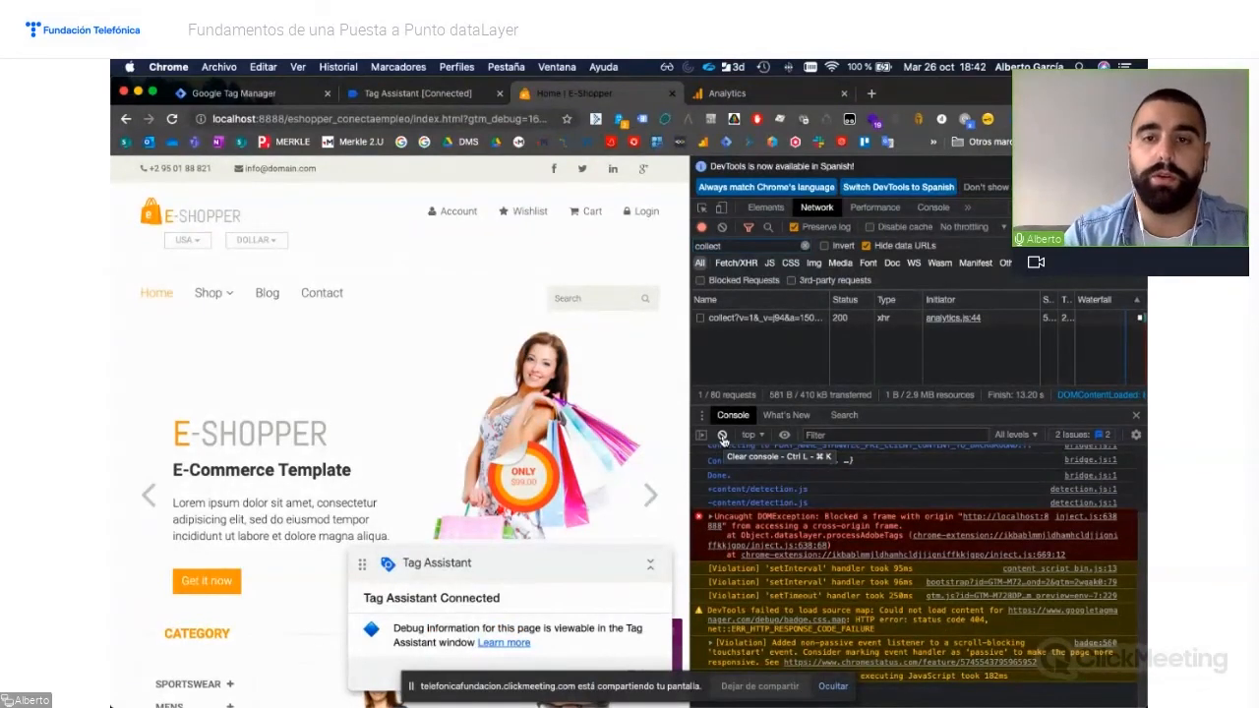
pyautogui.click(722, 435)
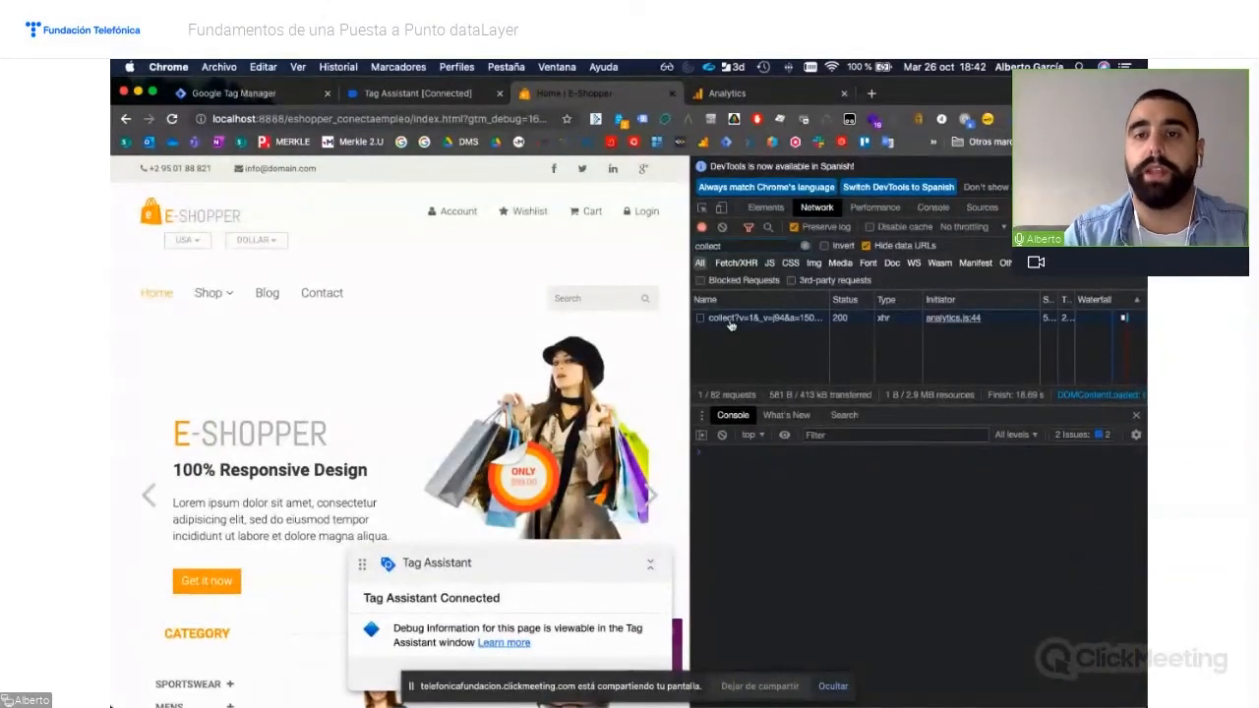
pyautogui.click(722, 226)
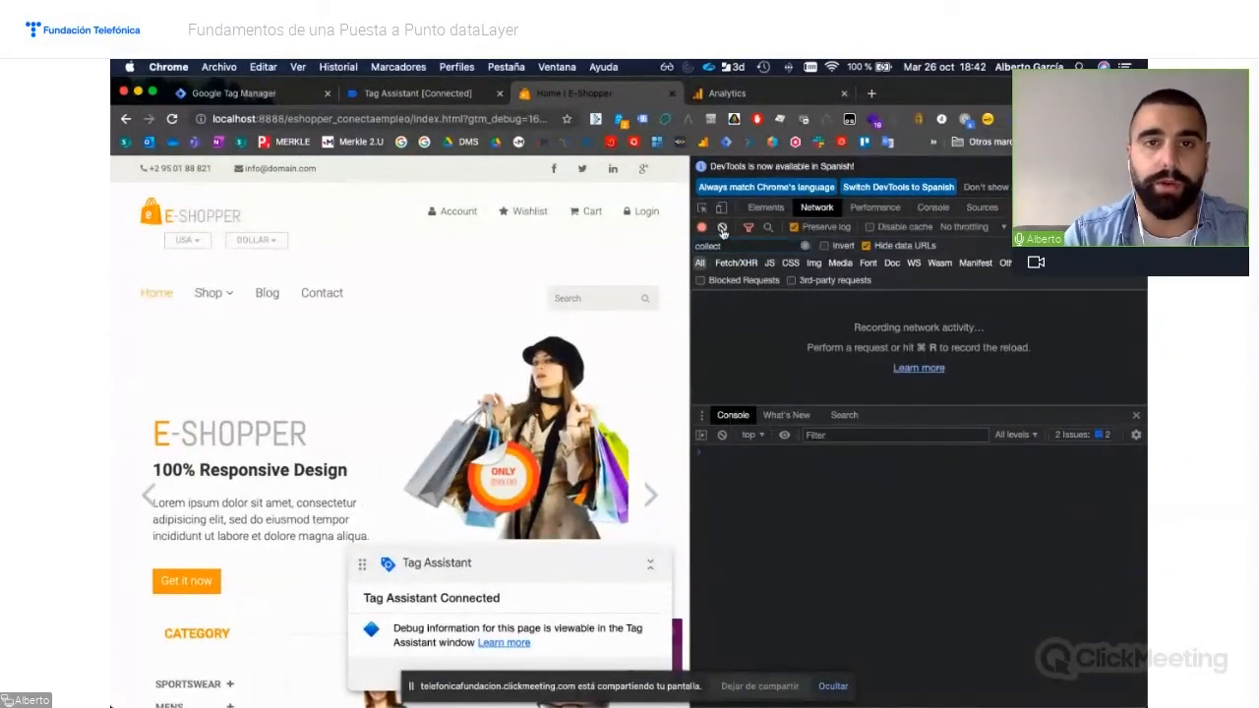
# Test the Twitter link in the E-Shopper header, closing the page it opens, and continue to Tag Assistant's debug summary
pyautogui.click(582, 171)
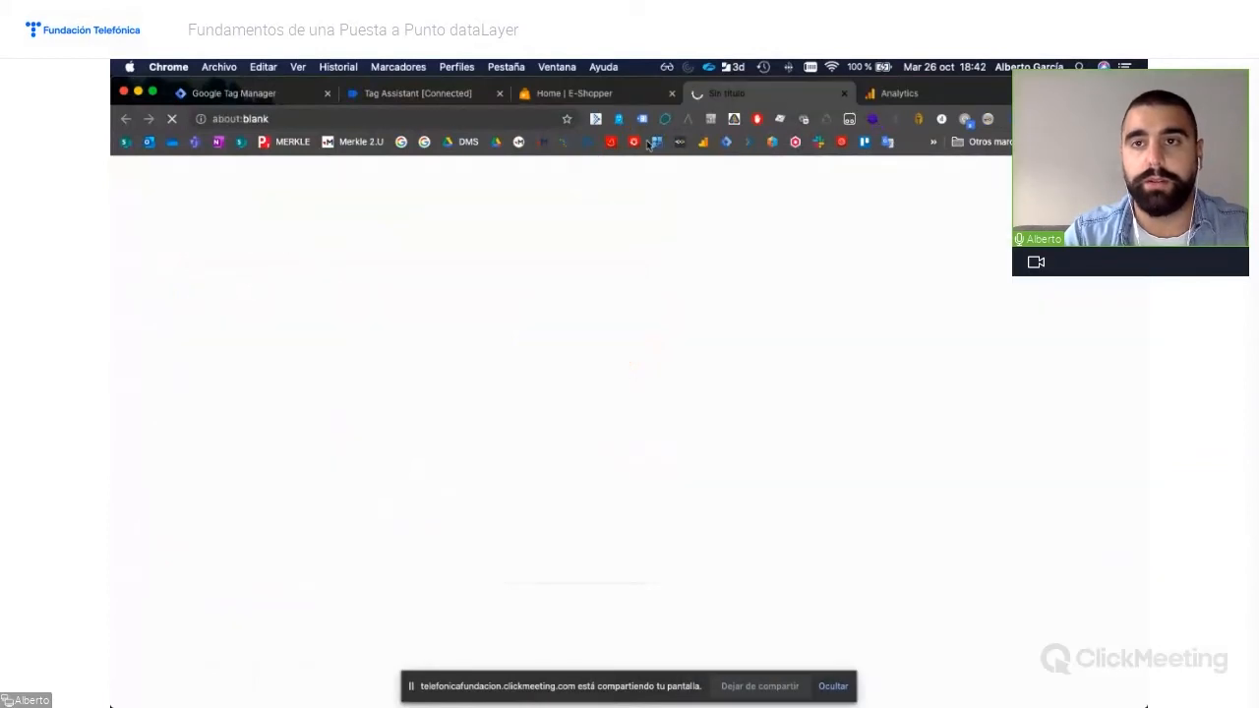
pyautogui.click(844, 94)
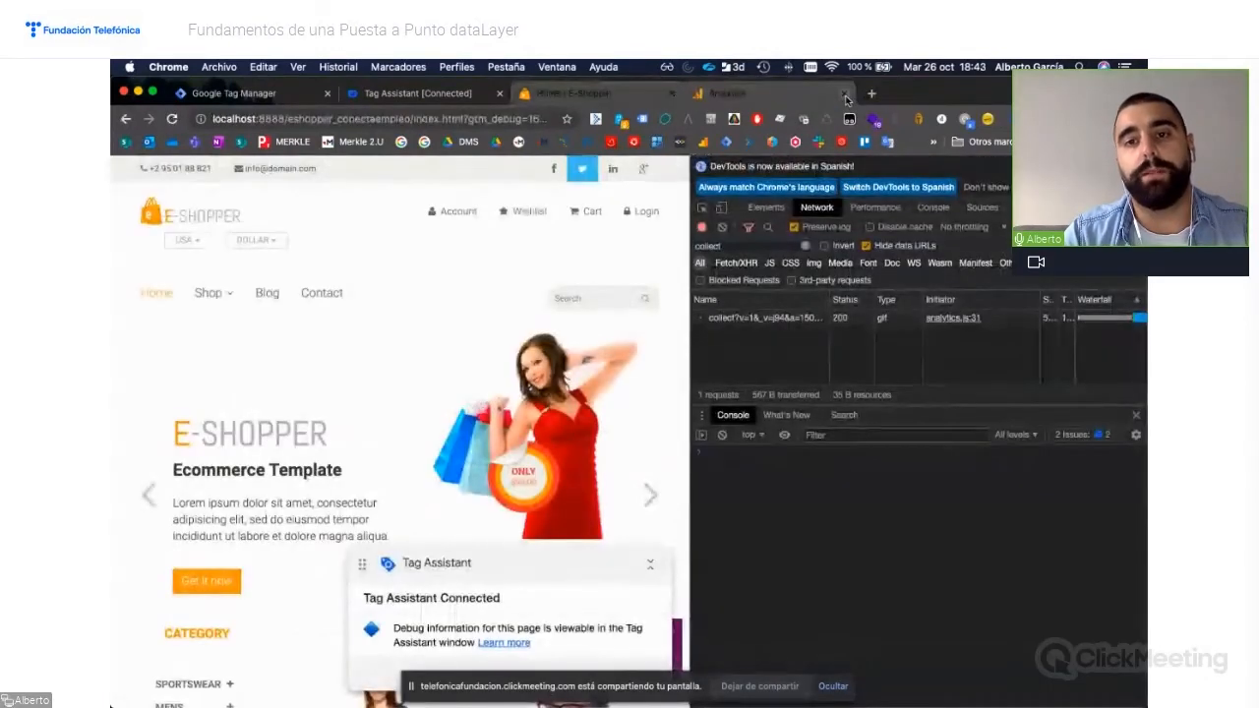
pyautogui.click(433, 95)
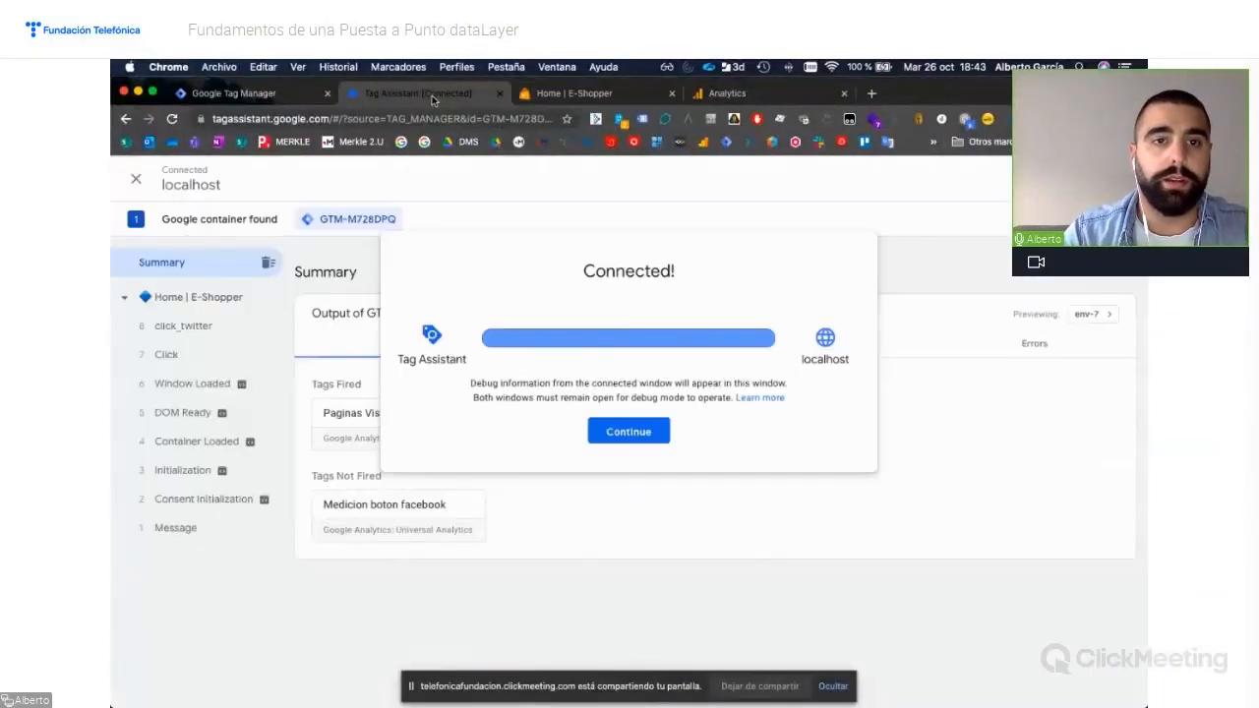
pyautogui.click(618, 433)
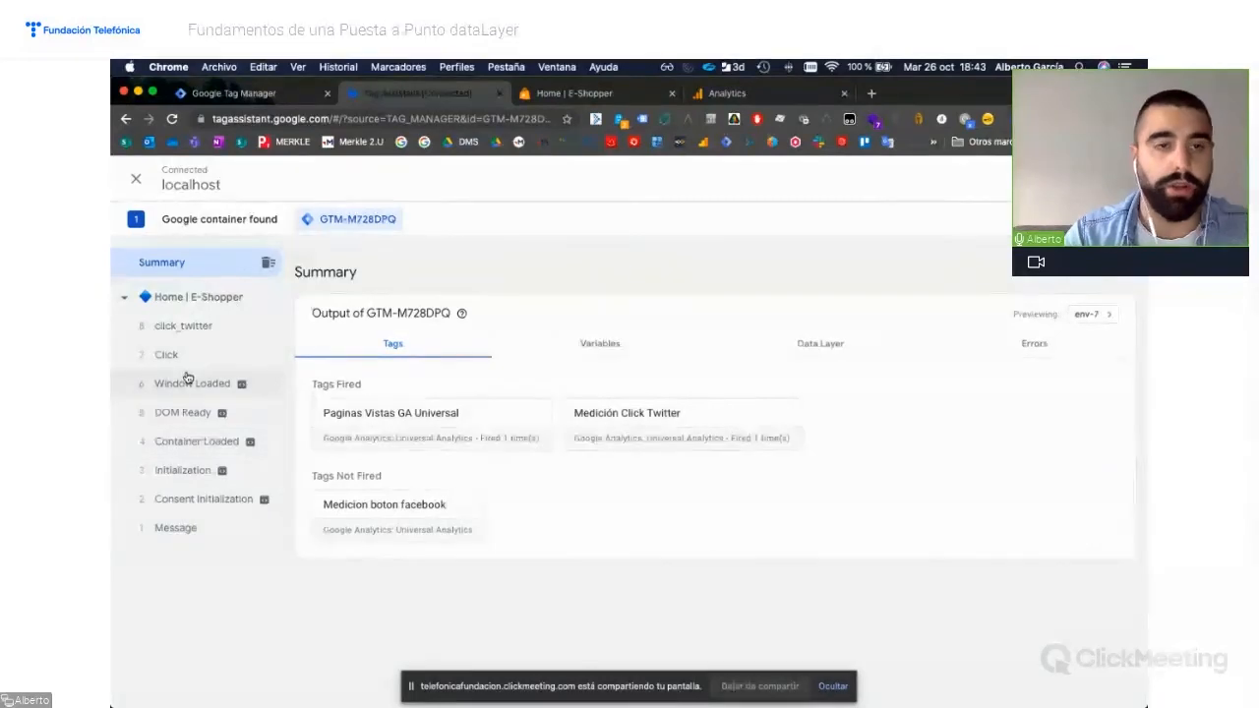
# Check which tags fired on the Container Loaded, DOM Ready, Window Loaded, Click and click_twitter events
pyautogui.click(193, 441)
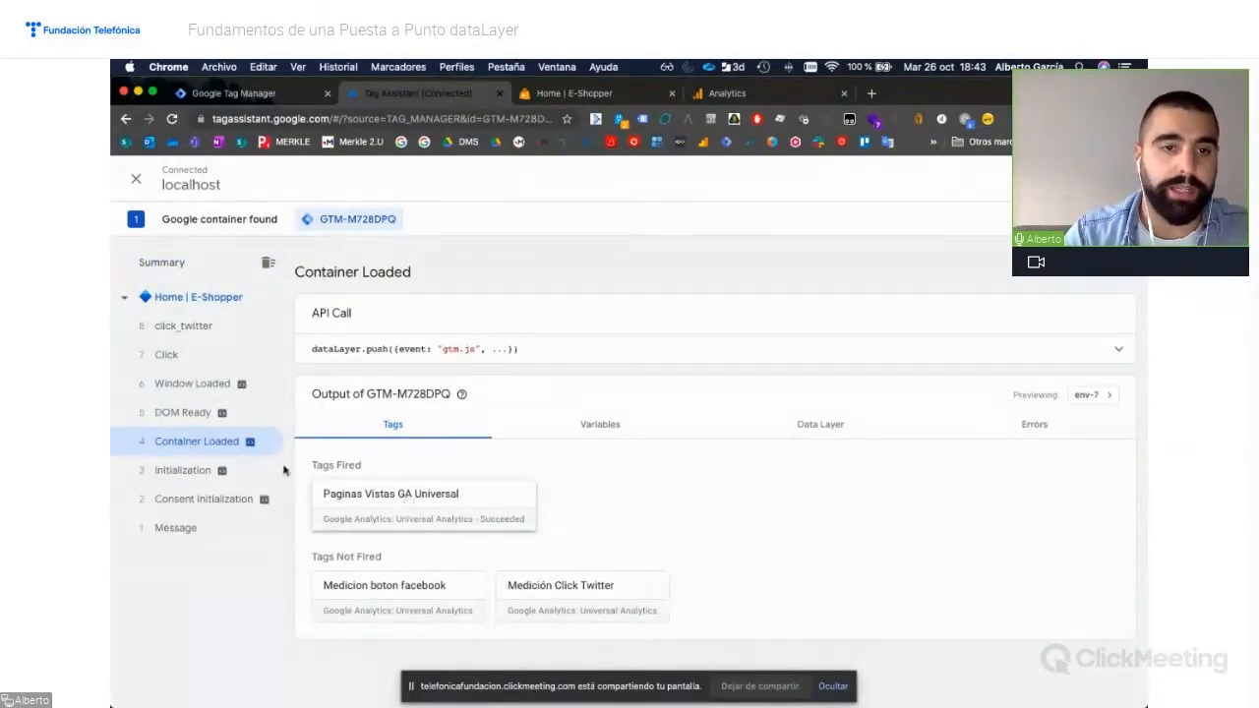
pyautogui.click(172, 417)
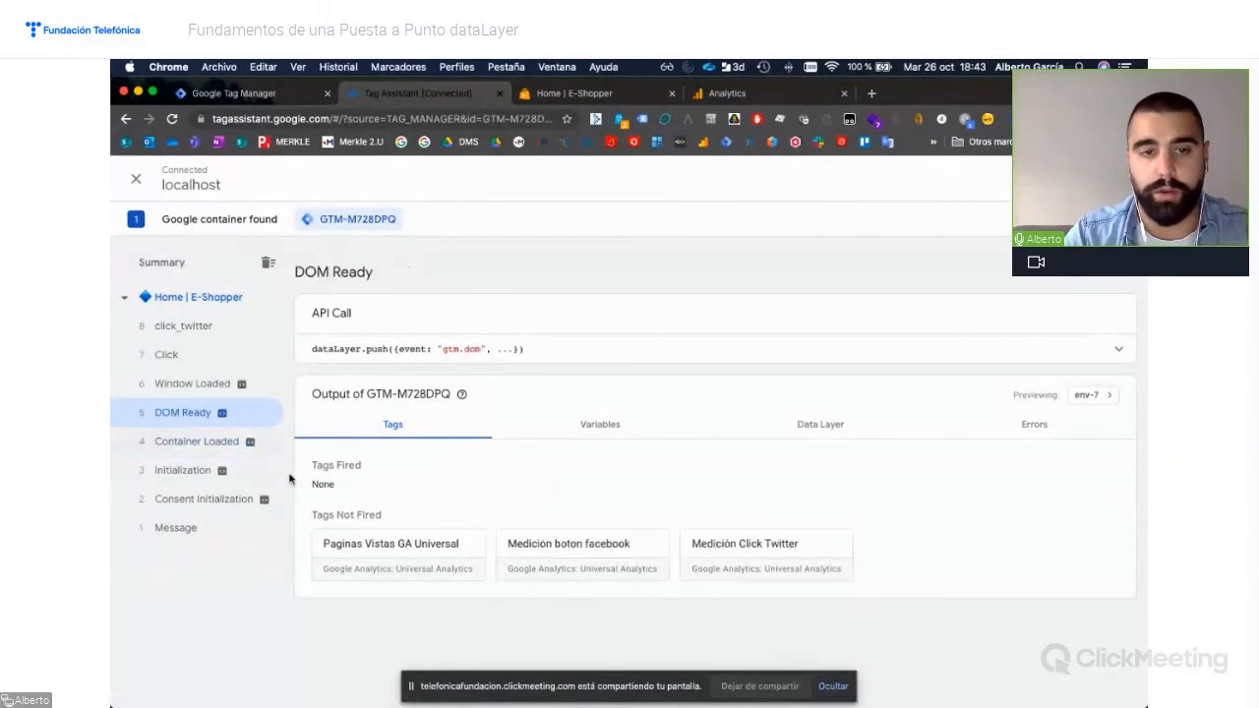
pyautogui.click(190, 388)
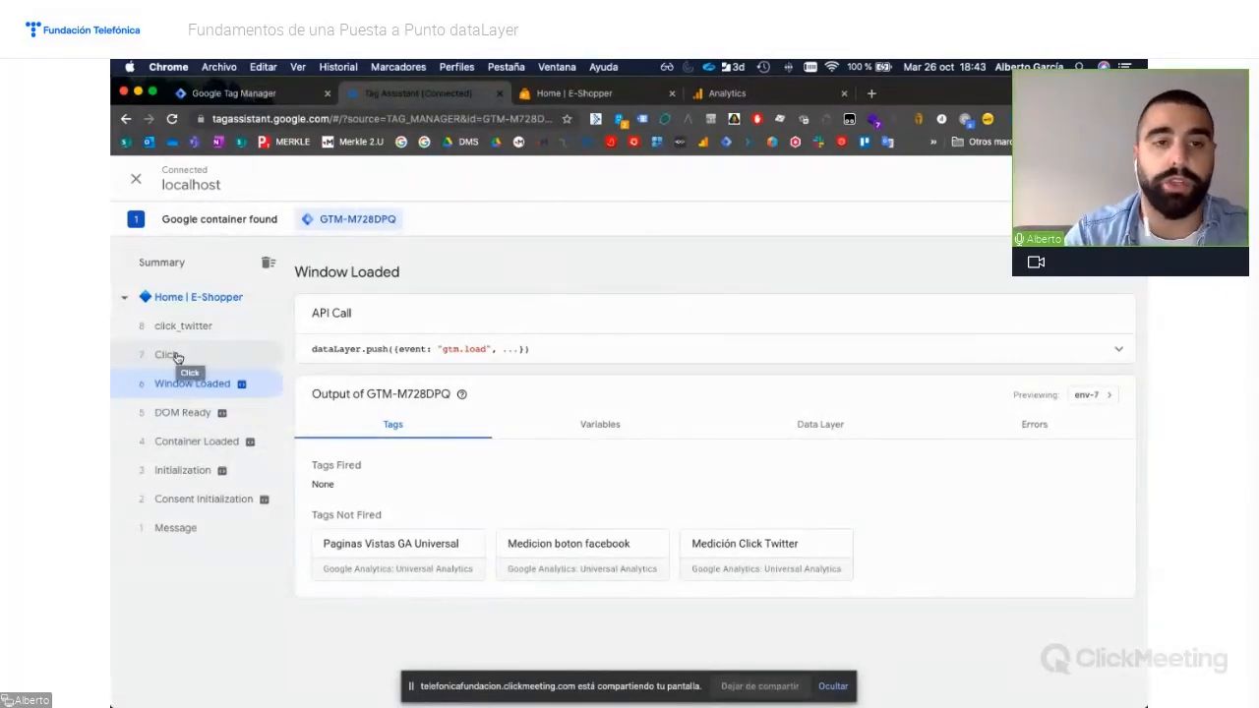
pyautogui.click(169, 356)
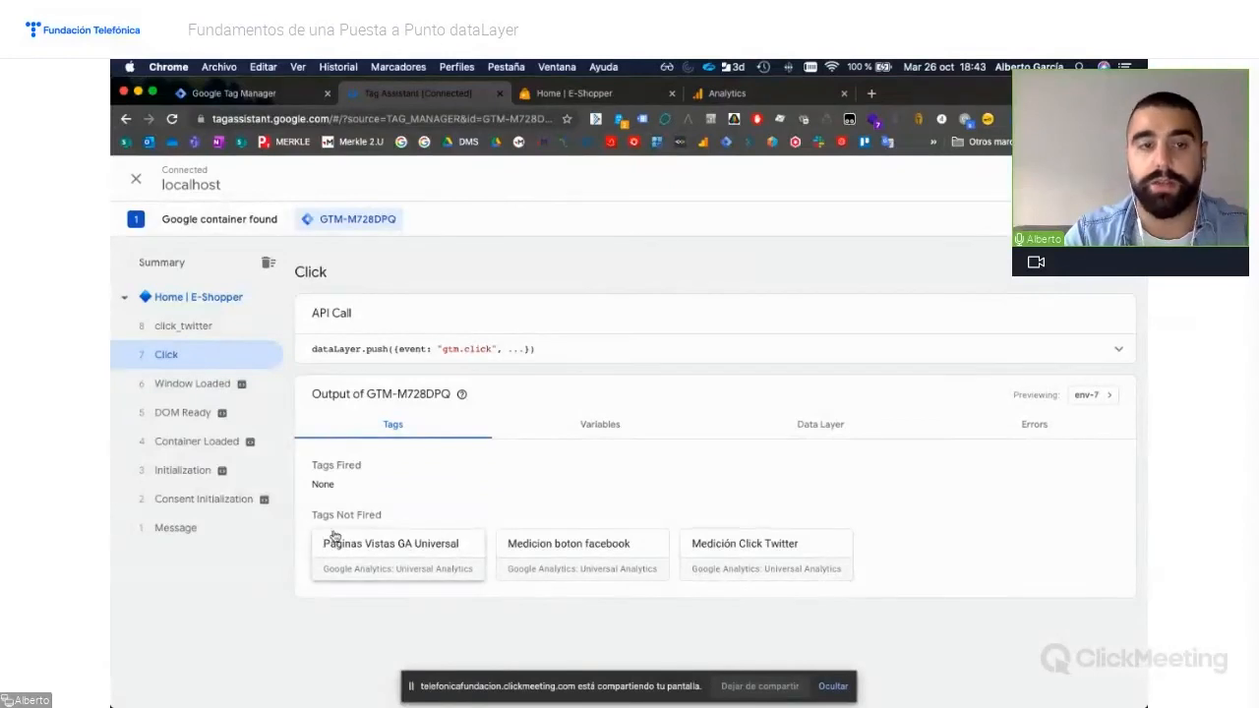
pyautogui.click(187, 330)
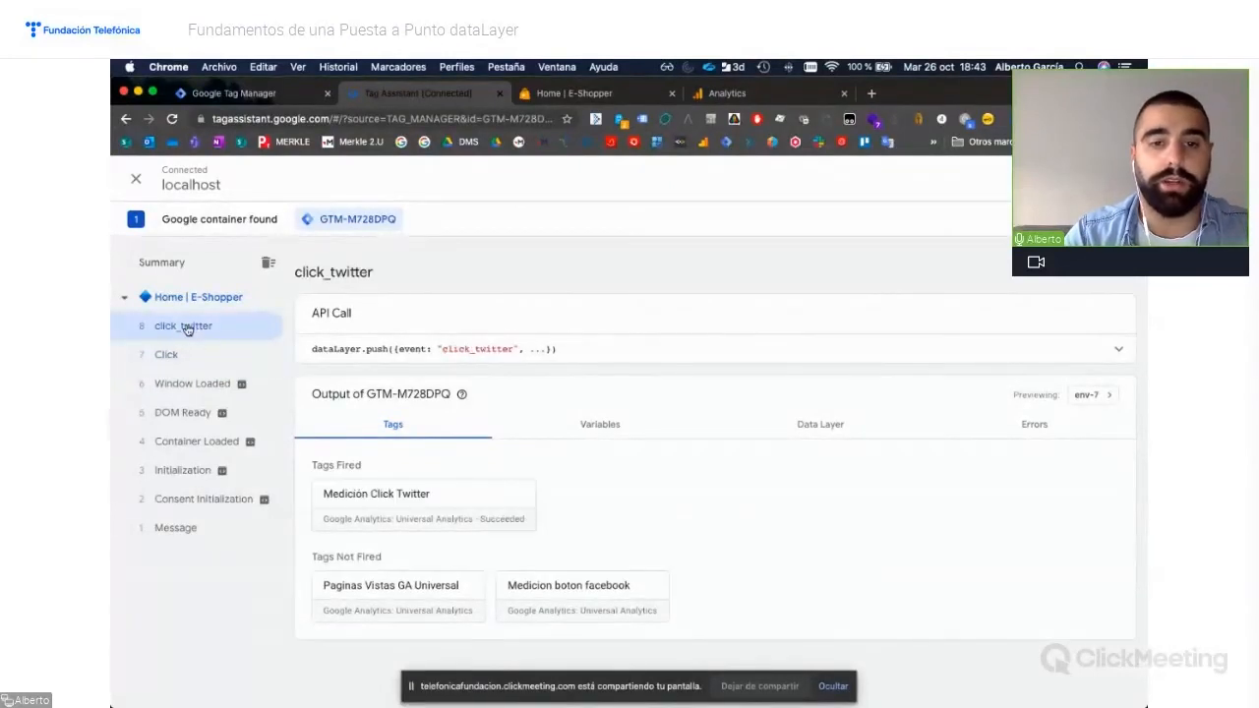
# Examine the full properties of the Medición Click Twitter tag under click_twitter, including Categoría, Acción, Etiqueta and the Google Analytics configuration
pyautogui.click(390, 502)
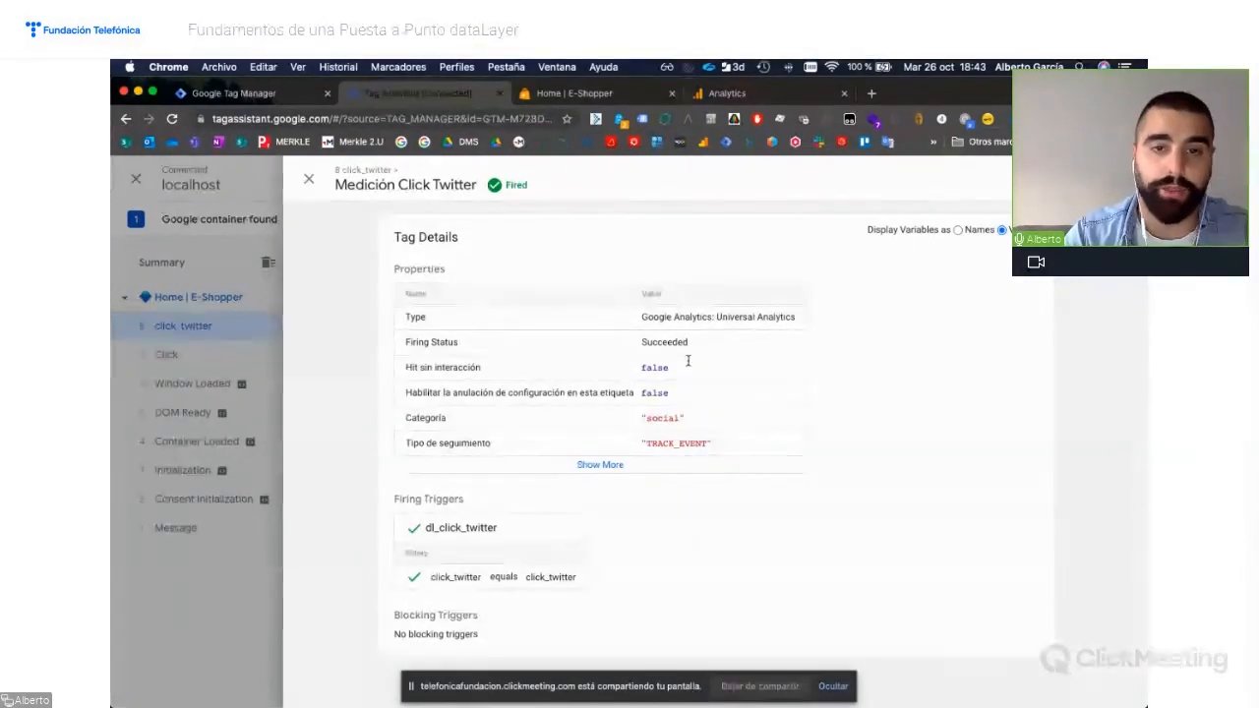
pyautogui.click(600, 465)
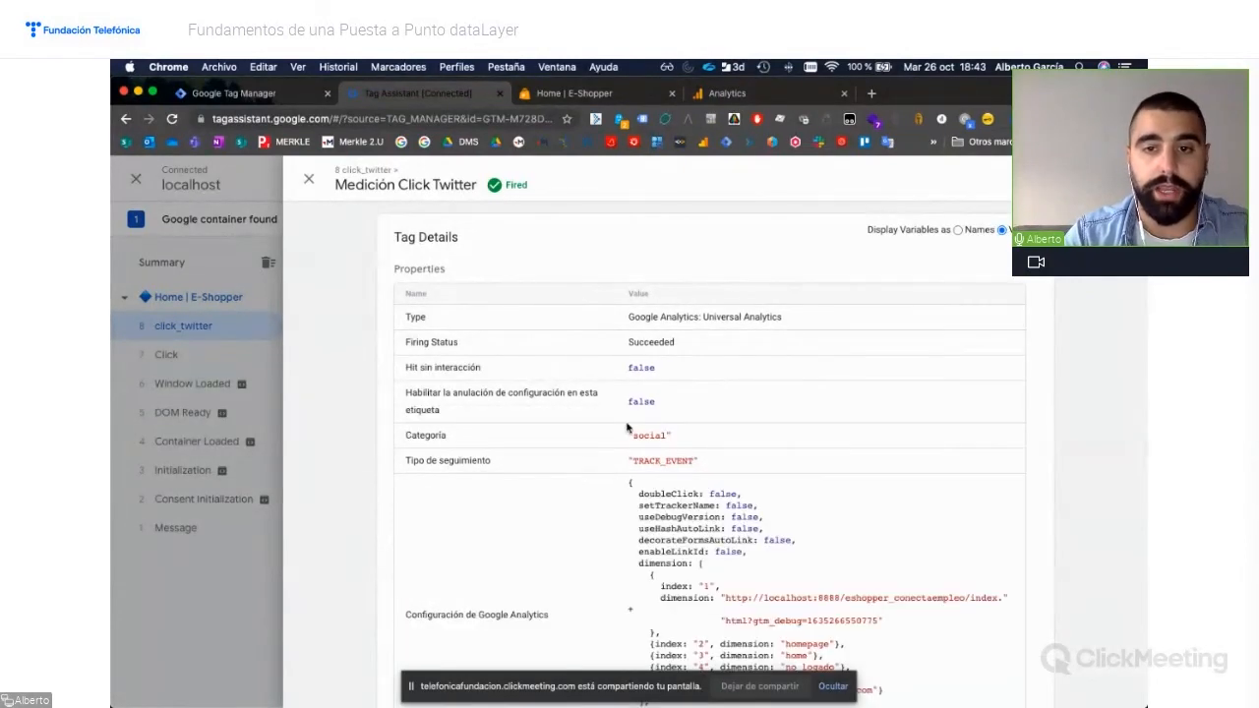
pyautogui.scroll(-2, 642, 433)
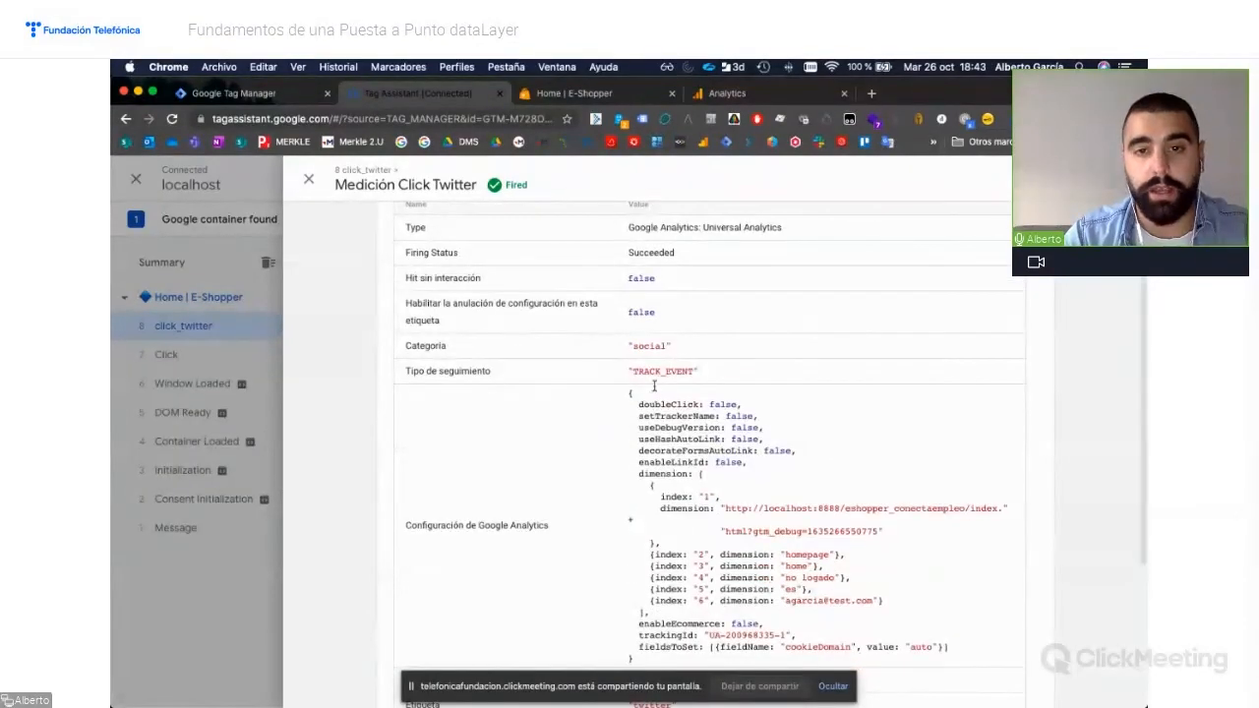
pyautogui.scroll(-4, 702, 374)
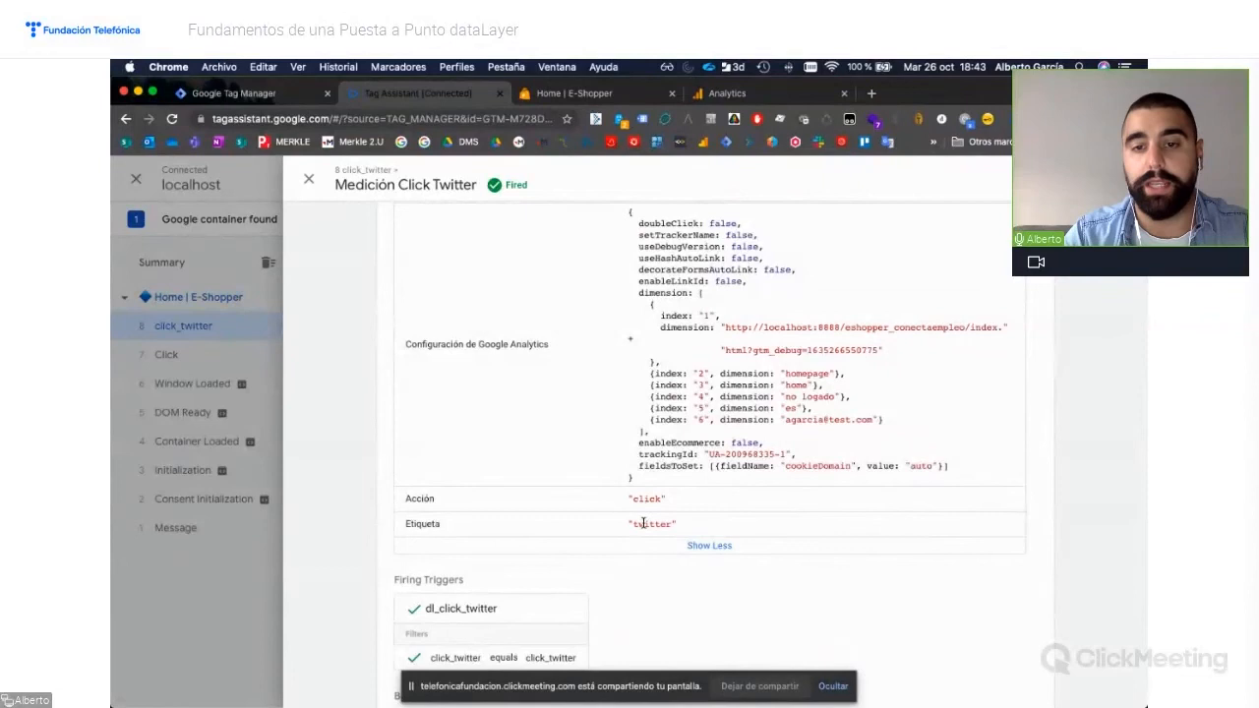
pyautogui.scroll(2, 706, 450)
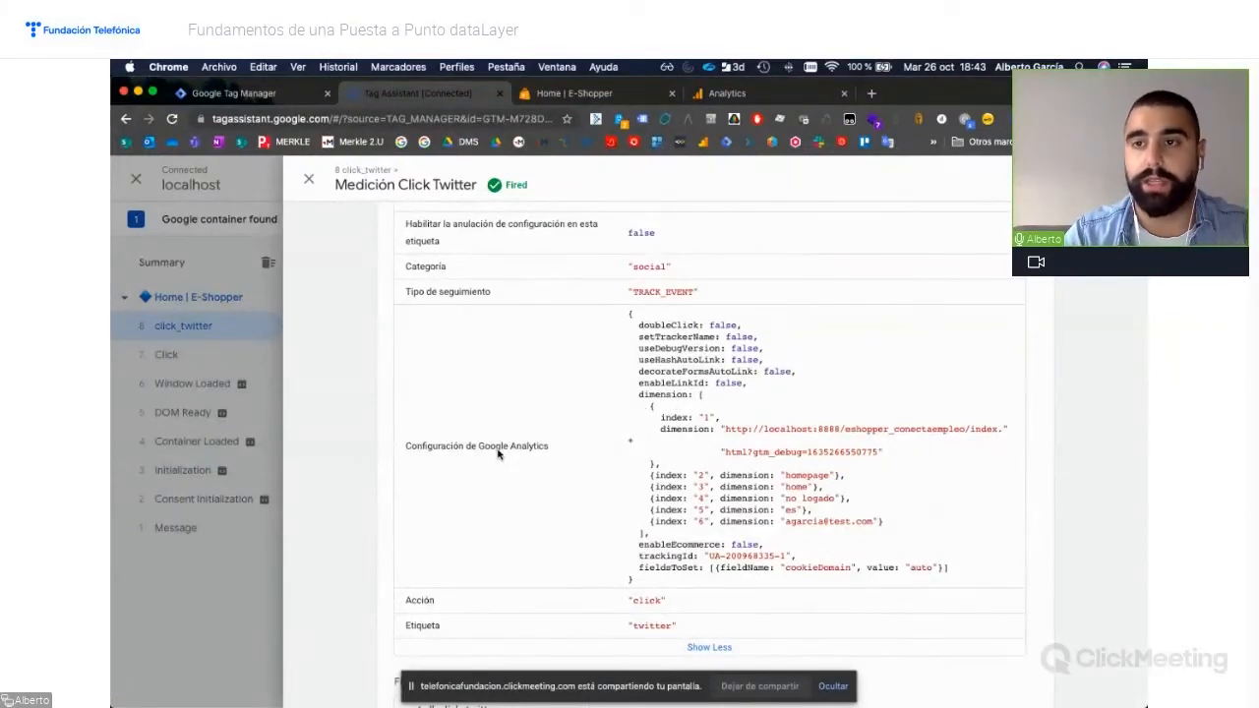
pyautogui.scroll(3, 498, 453)
pyautogui.click(309, 179)
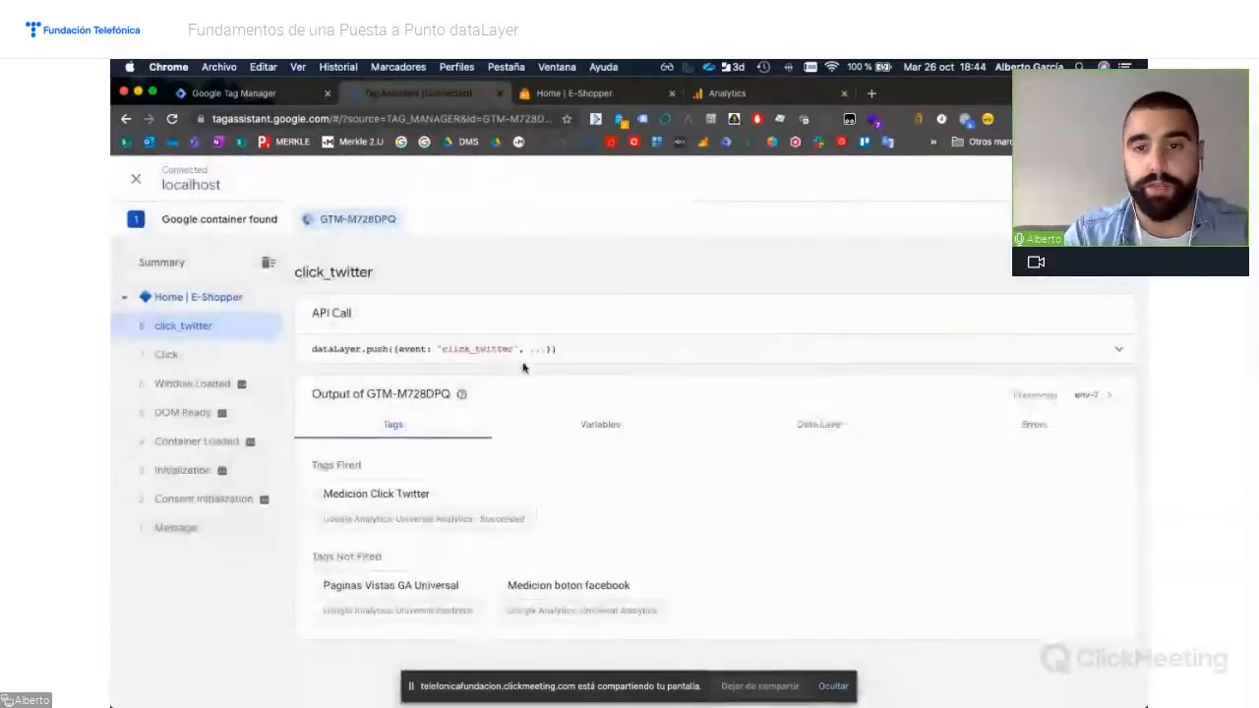
# Review the variable values and the data layer contents for the click_twitter event
pyautogui.click(612, 426)
pyautogui.scroll(-1, 610, 425)
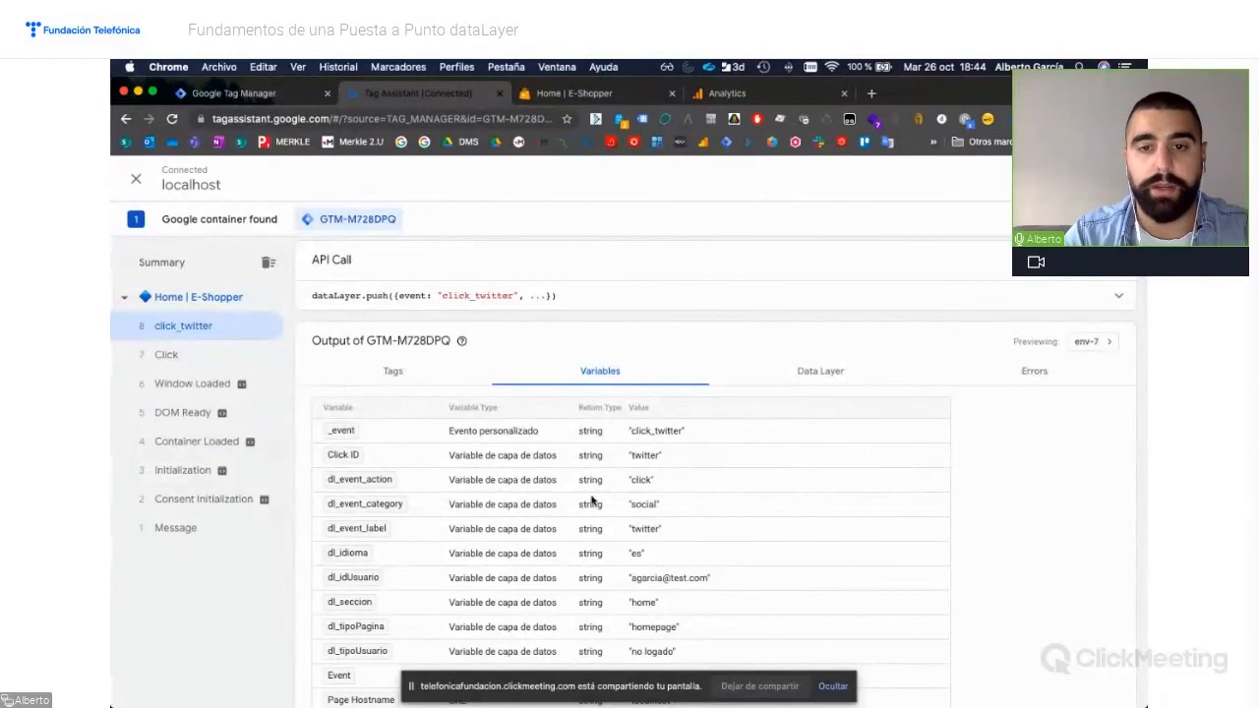
pyautogui.click(826, 370)
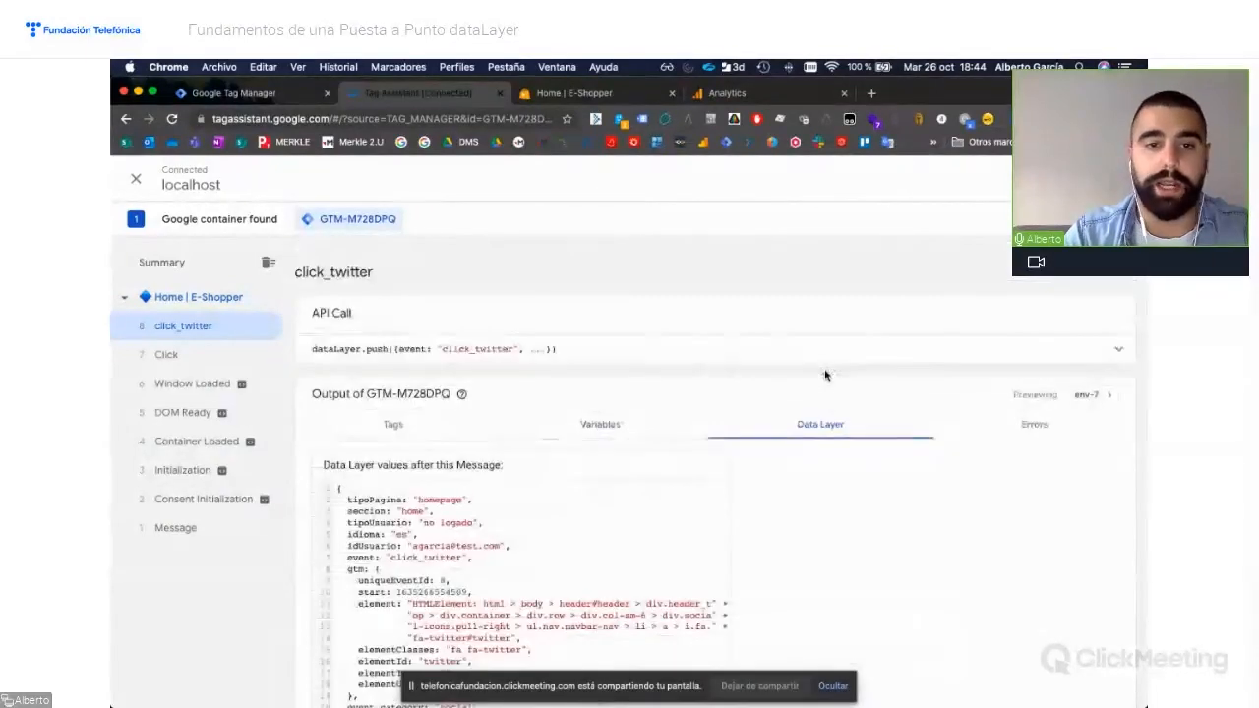
# Evaluate dataLayer in the E-Shopper page's console and expand its click_twitter entry to inspect the event category, action and label
pyautogui.scroll(-1, 555, 478)
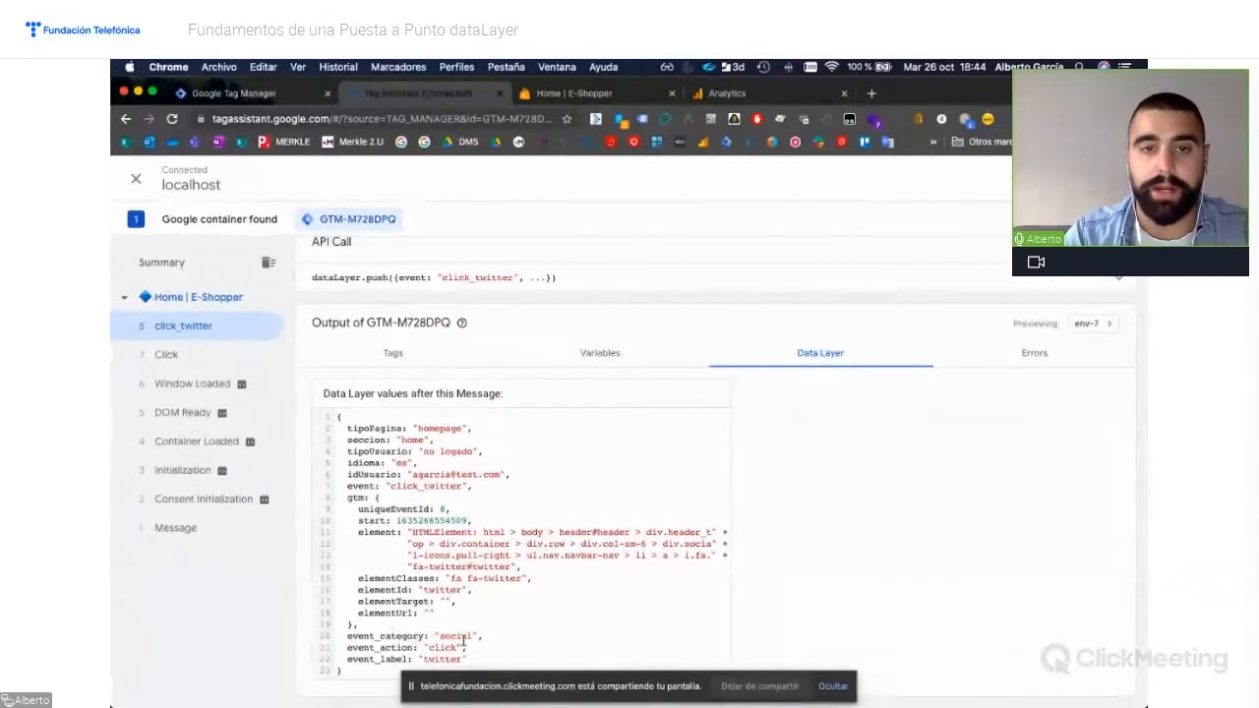
pyautogui.click(580, 90)
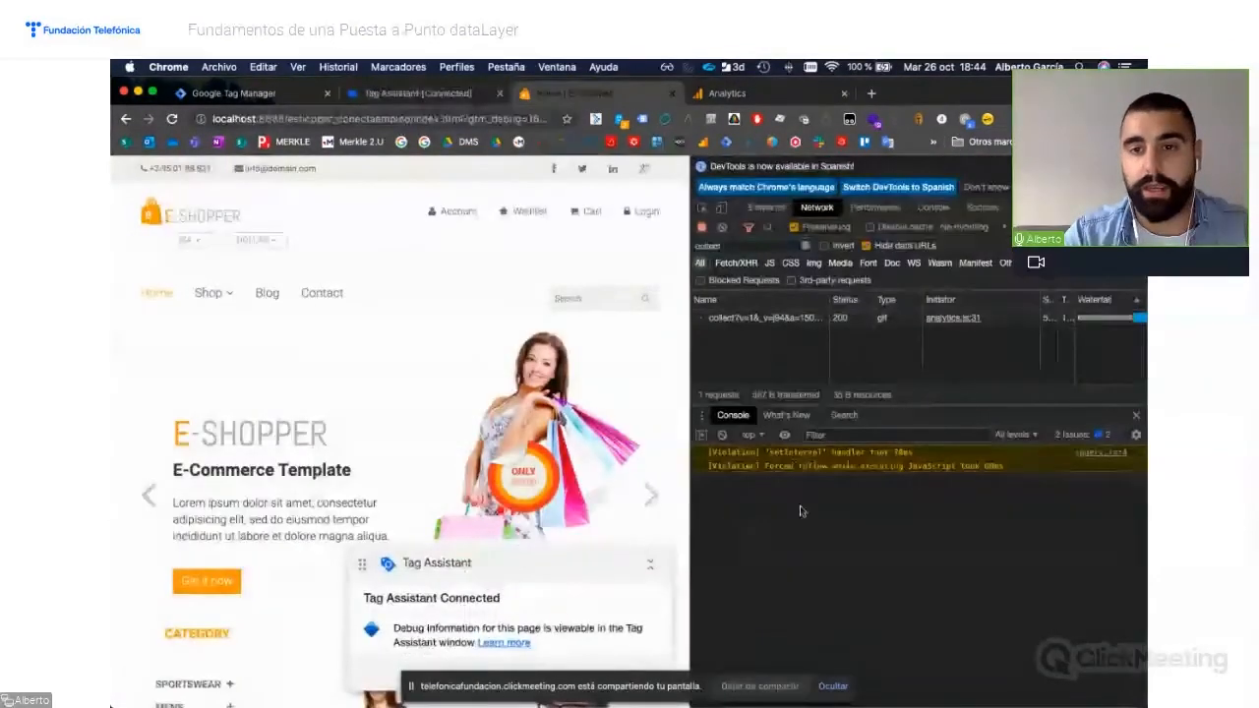
pyautogui.write('dataLayer')
pyautogui.press('Return')
pyautogui.click(711, 493)
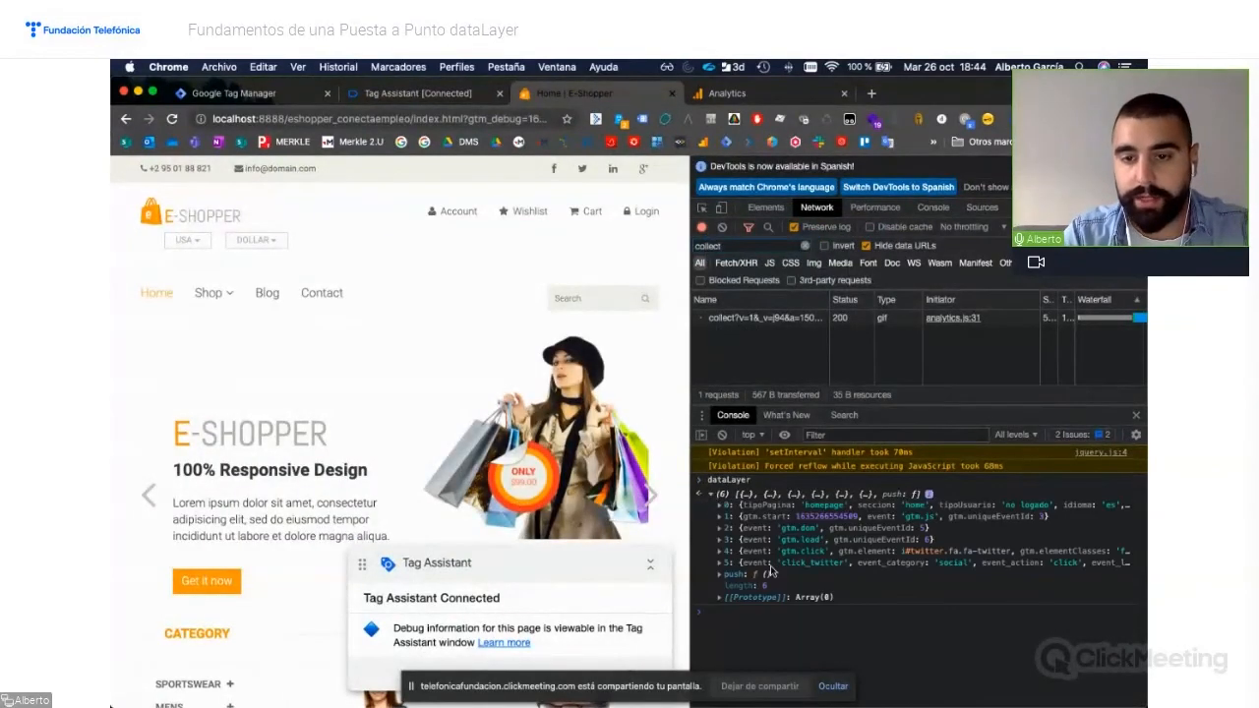
pyautogui.click(720, 563)
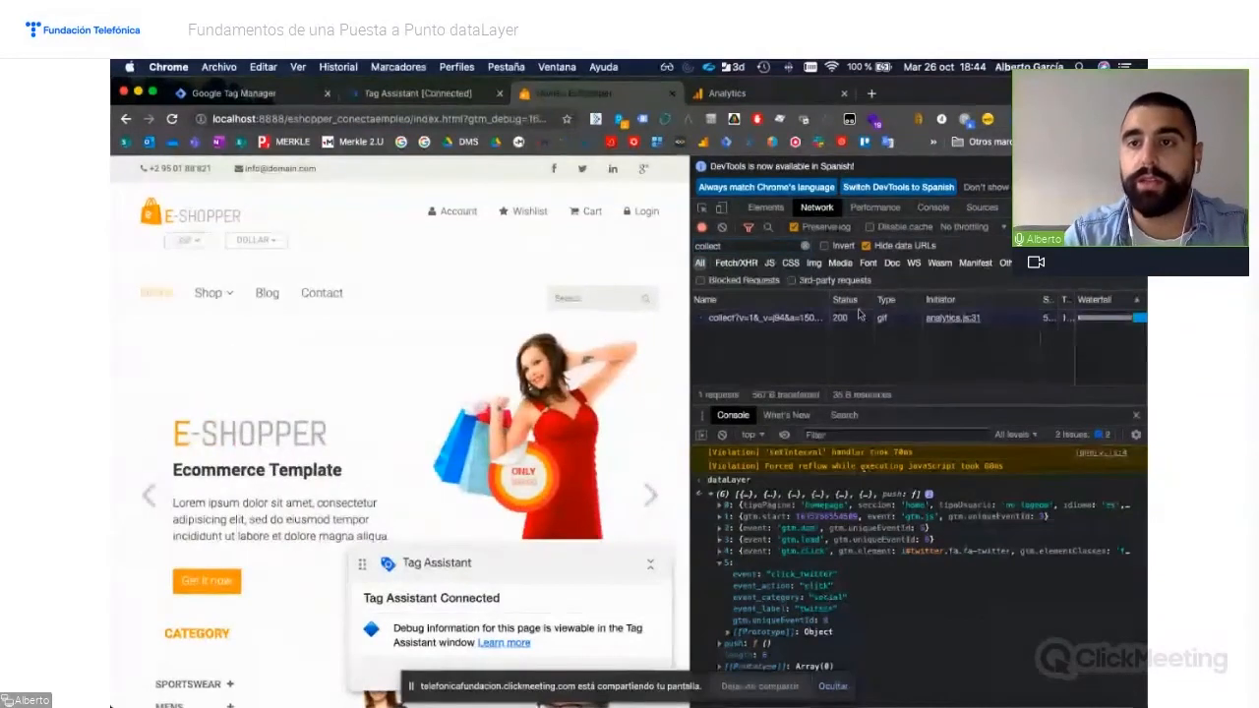
# Inspect the click_twitter event's category, action and label in the dataslayer extension, enlarging the developer tools to show its data
pyautogui.click(1018, 208)
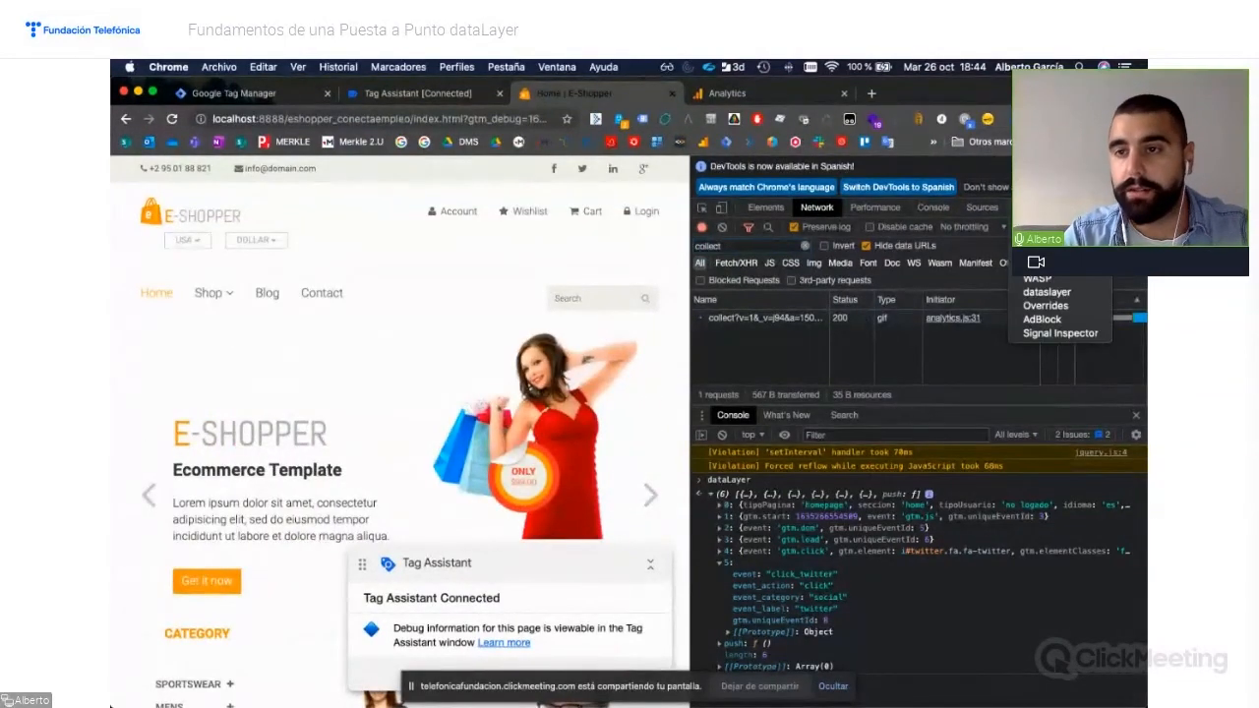
pyautogui.click(1046, 294)
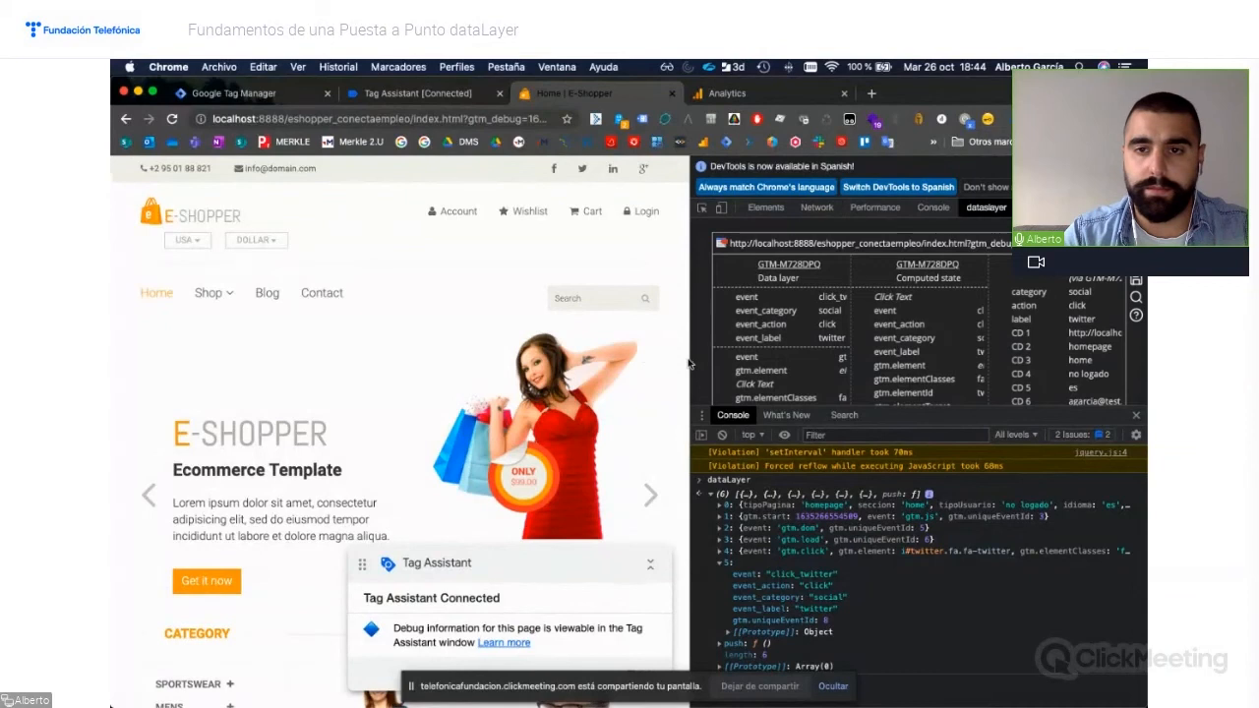
pyautogui.moveTo(689, 364); pyautogui.dragTo(510, 370)
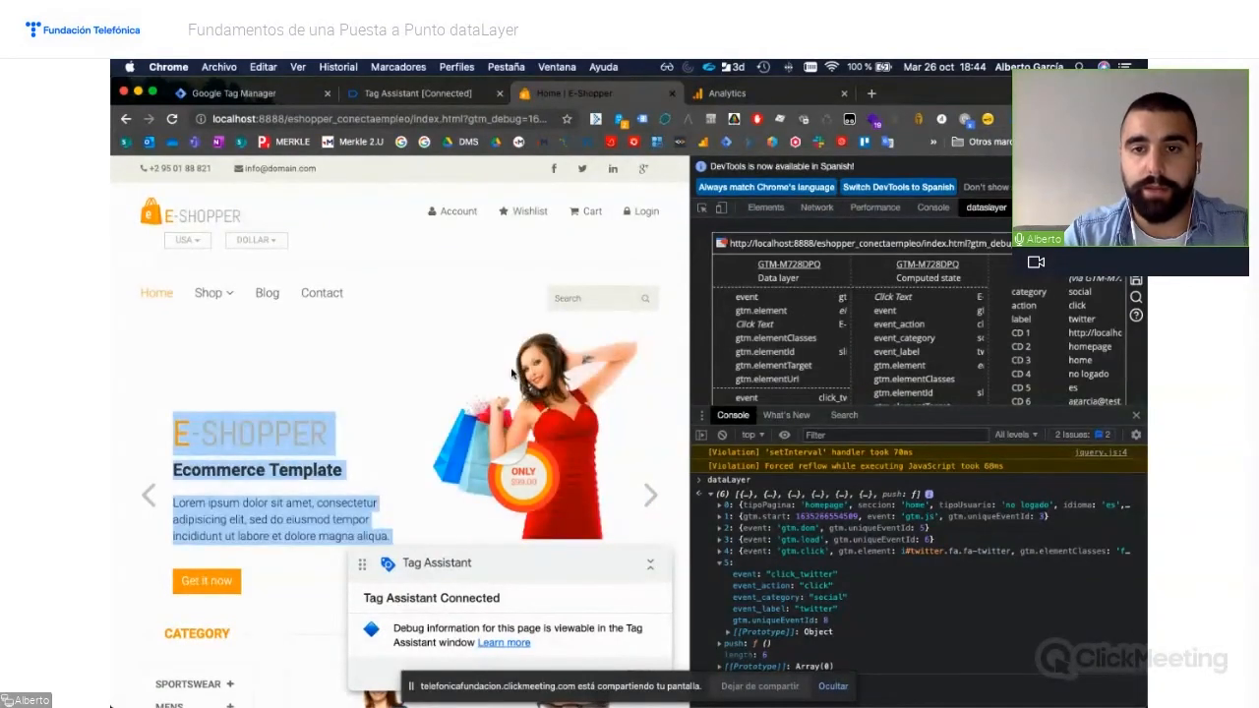
pyautogui.moveTo(687, 364); pyautogui.dragTo(464, 364)
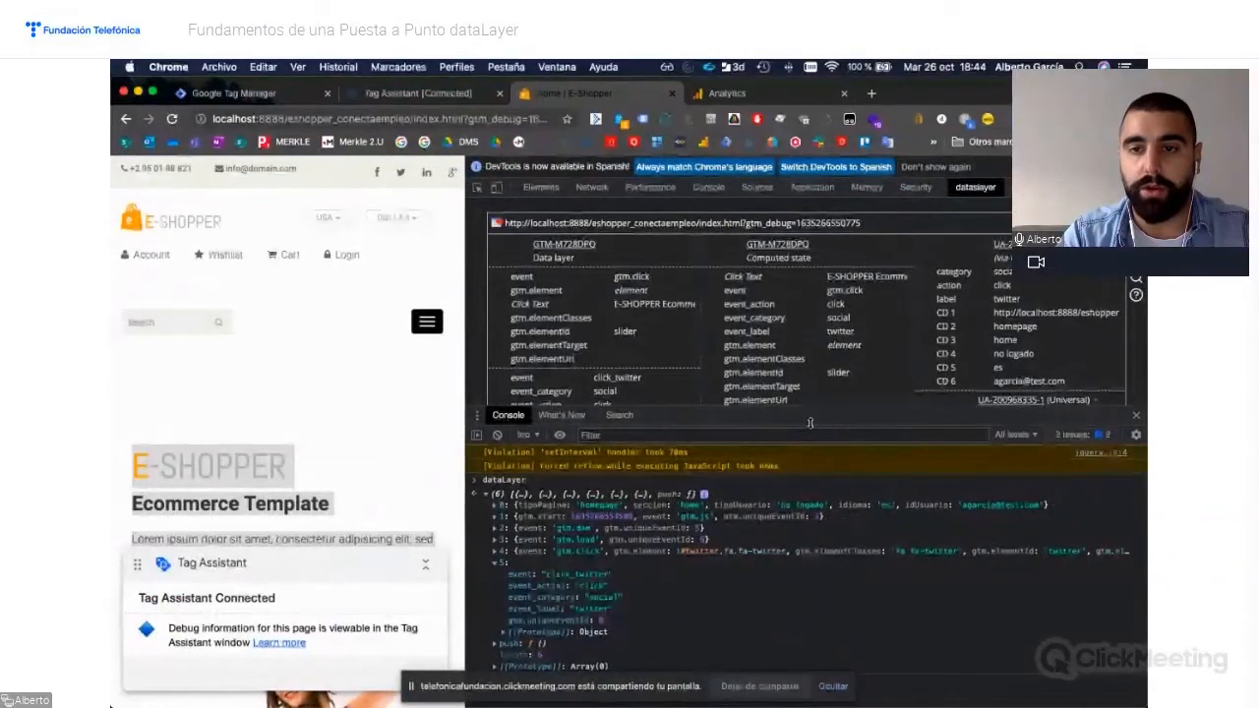
pyautogui.moveTo(807, 600); pyautogui.dragTo(806, 627)
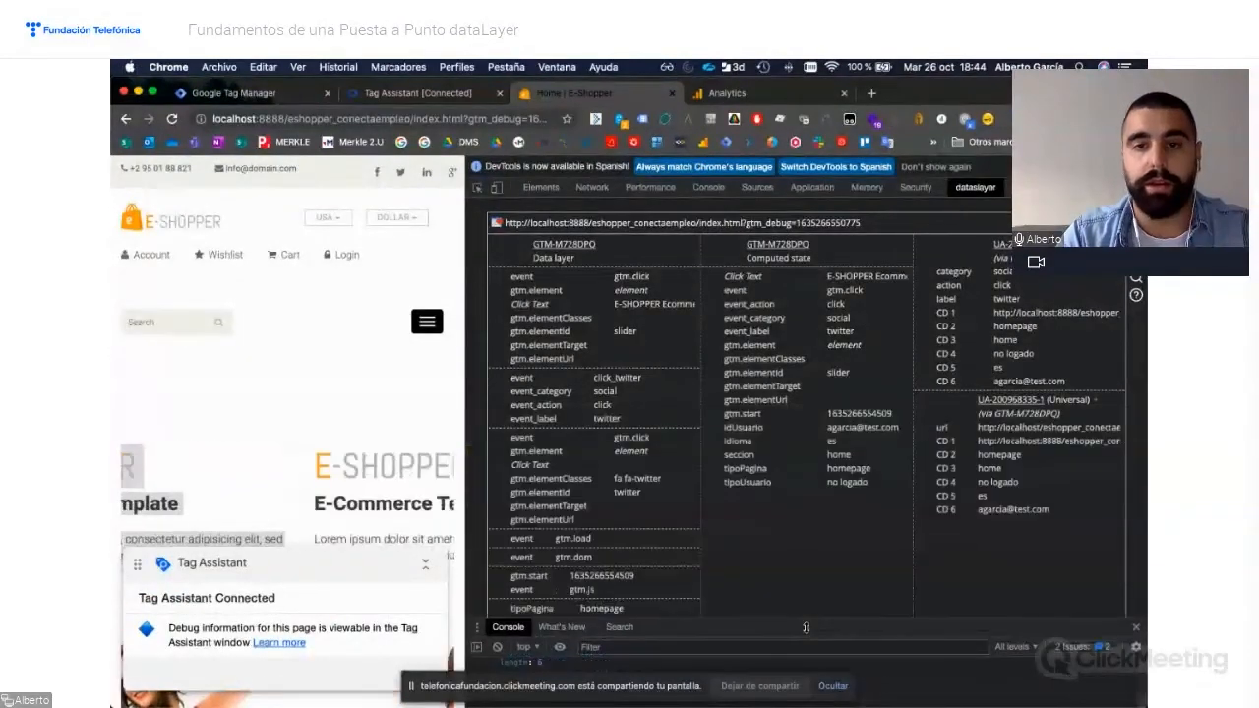
pyautogui.scroll(-1, 593, 482)
pyautogui.scroll(-1, 593, 482)
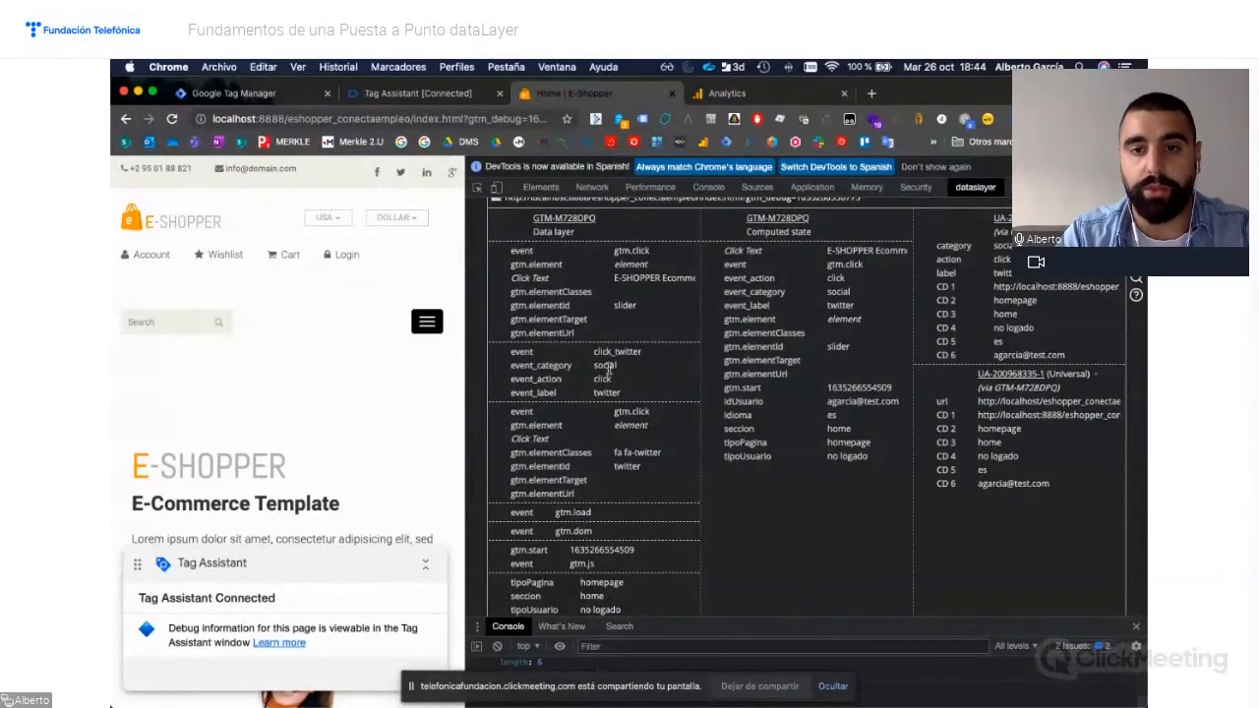
pyautogui.moveTo(593, 368); pyautogui.dragTo(618, 394)
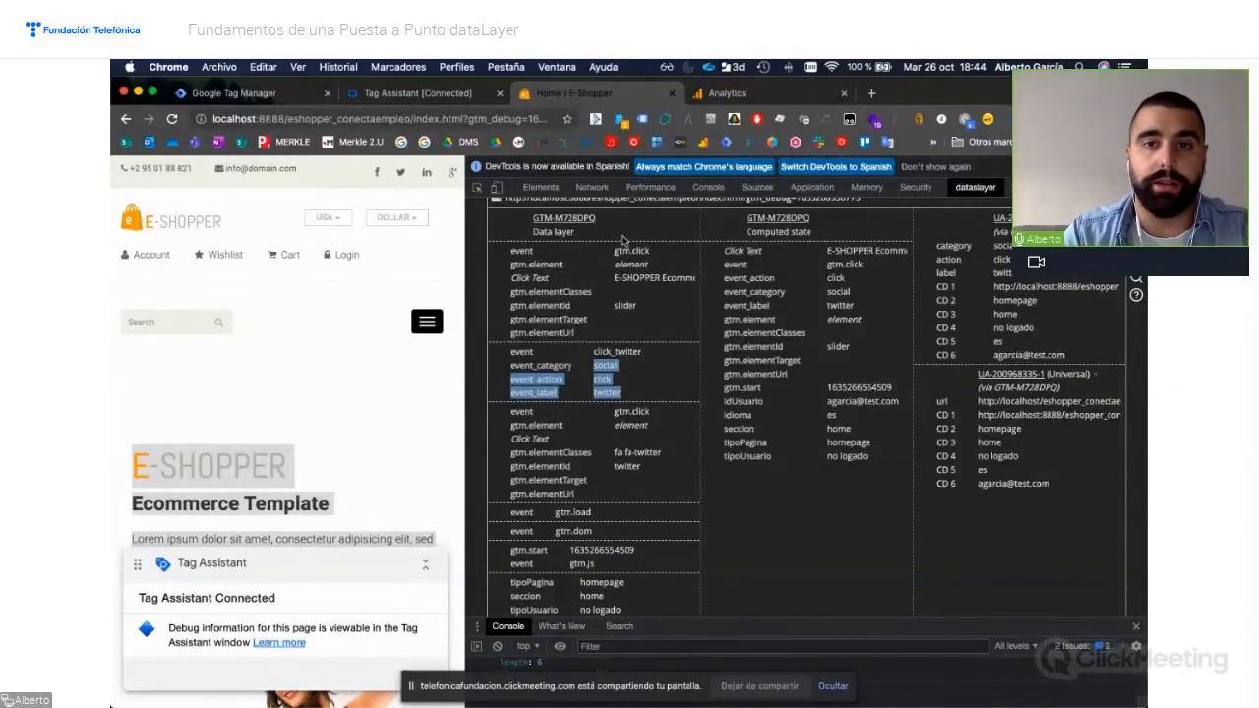
# Examine the query string parameters of the collect network request, including the event category, action, label and custom dimensions
pyautogui.click(592, 187)
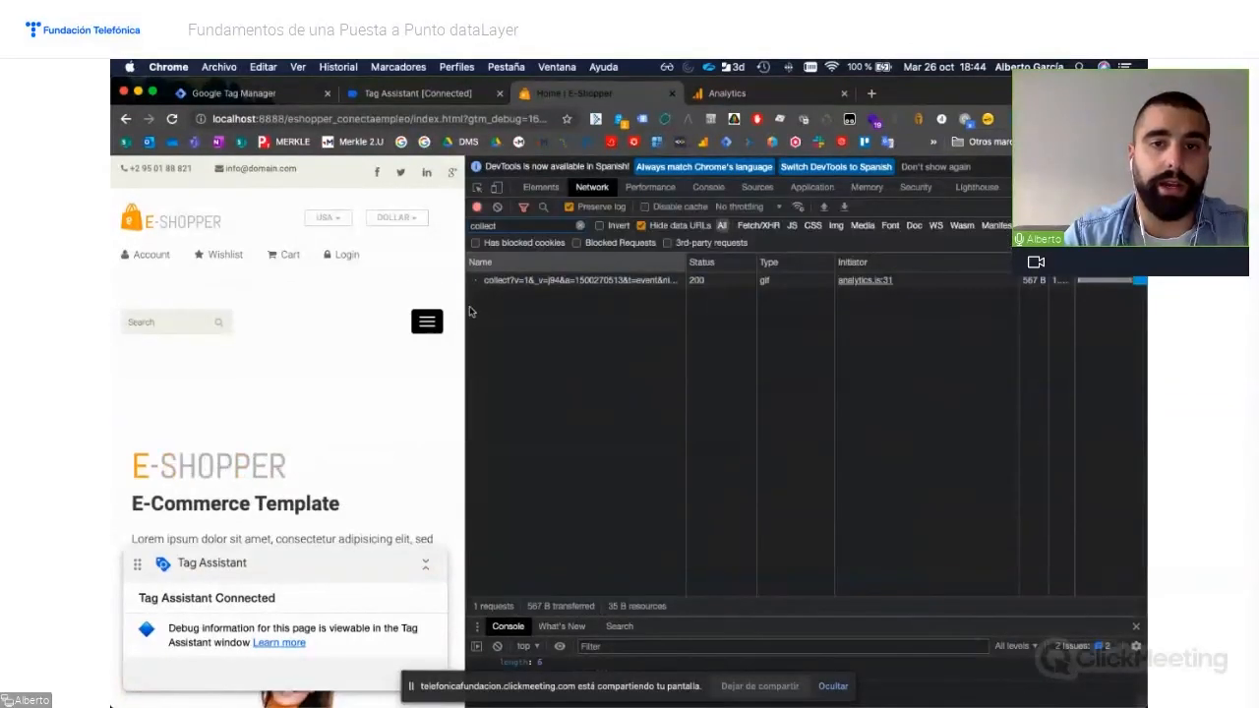
pyautogui.moveTo(465, 325); pyautogui.dragTo(605, 325)
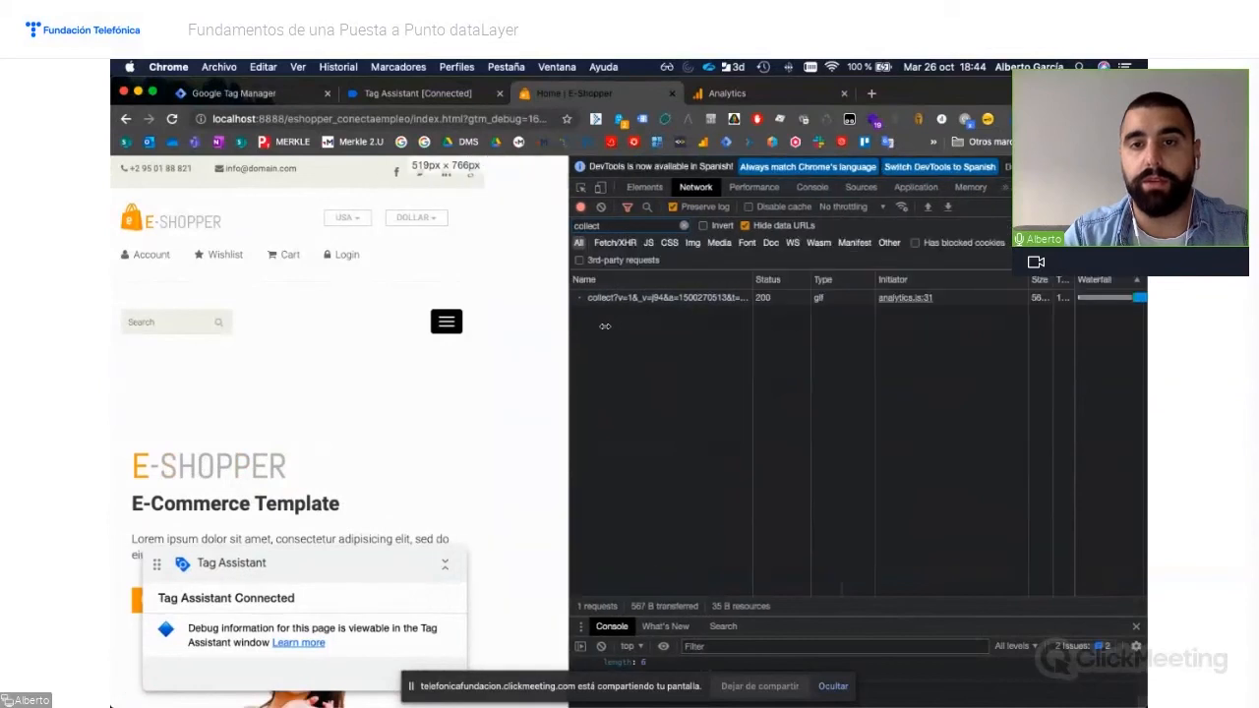
pyautogui.click(659, 299)
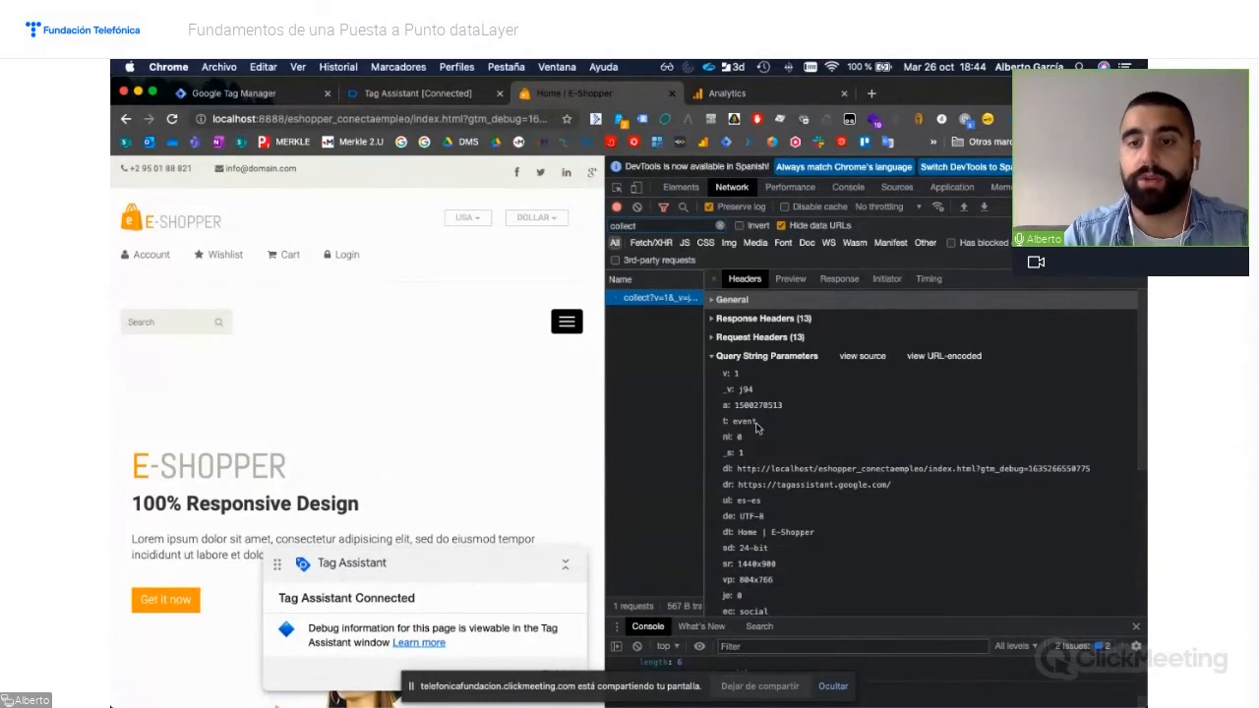
pyautogui.scroll(-1, 753, 428)
pyautogui.scroll(-5, 747, 426)
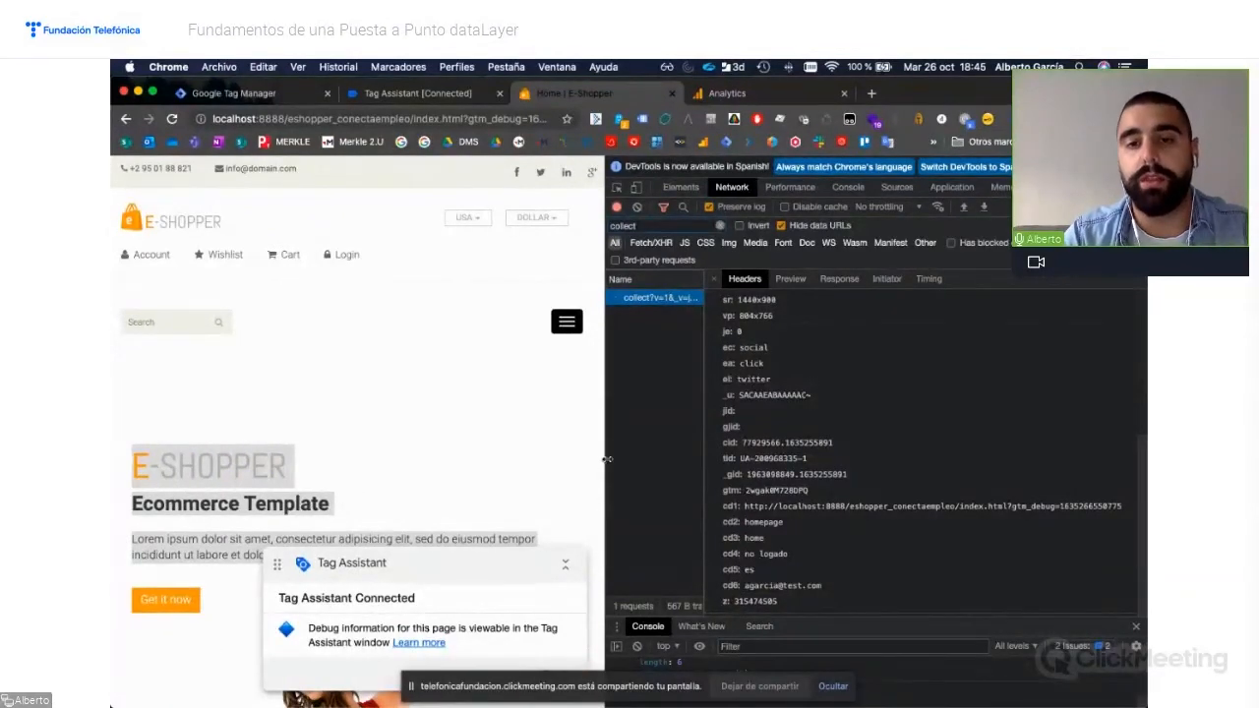
pyautogui.moveTo(632, 458); pyautogui.dragTo(640, 453)
# Check the real-time Eventos report in Analytics, filtering by event action click and, after clearing that, by event category social
pyautogui.click(727, 92)
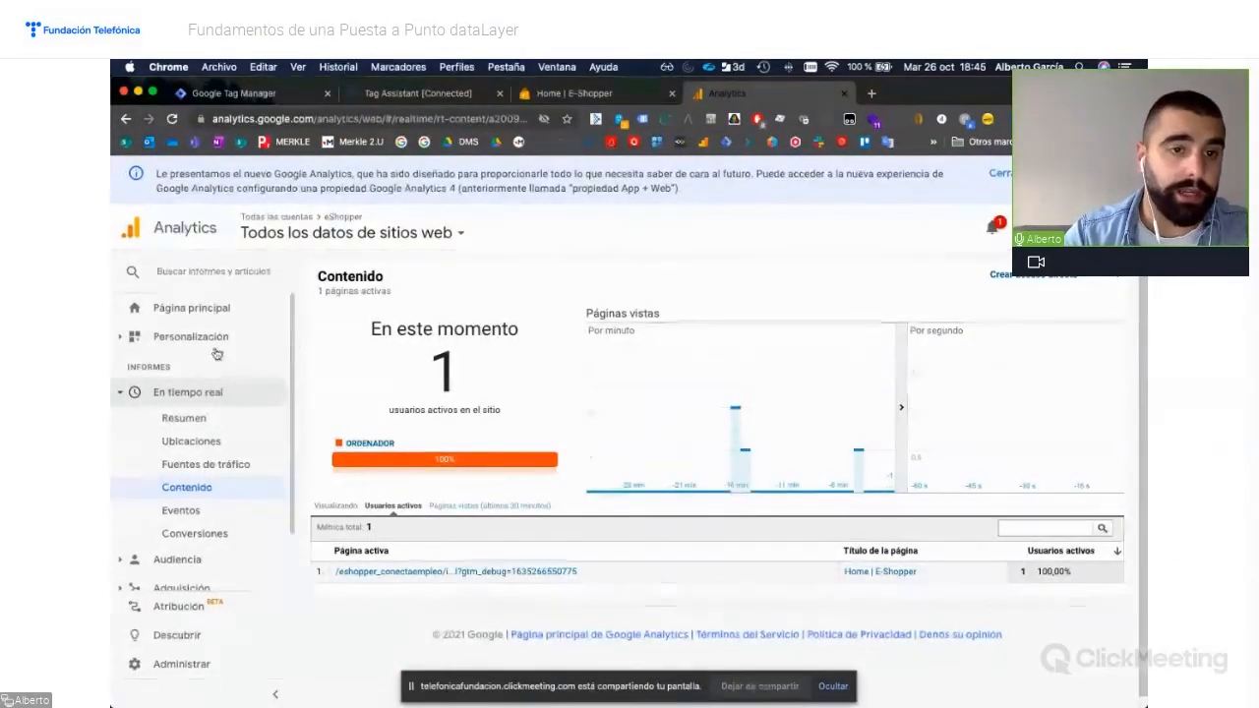
pyautogui.click(192, 518)
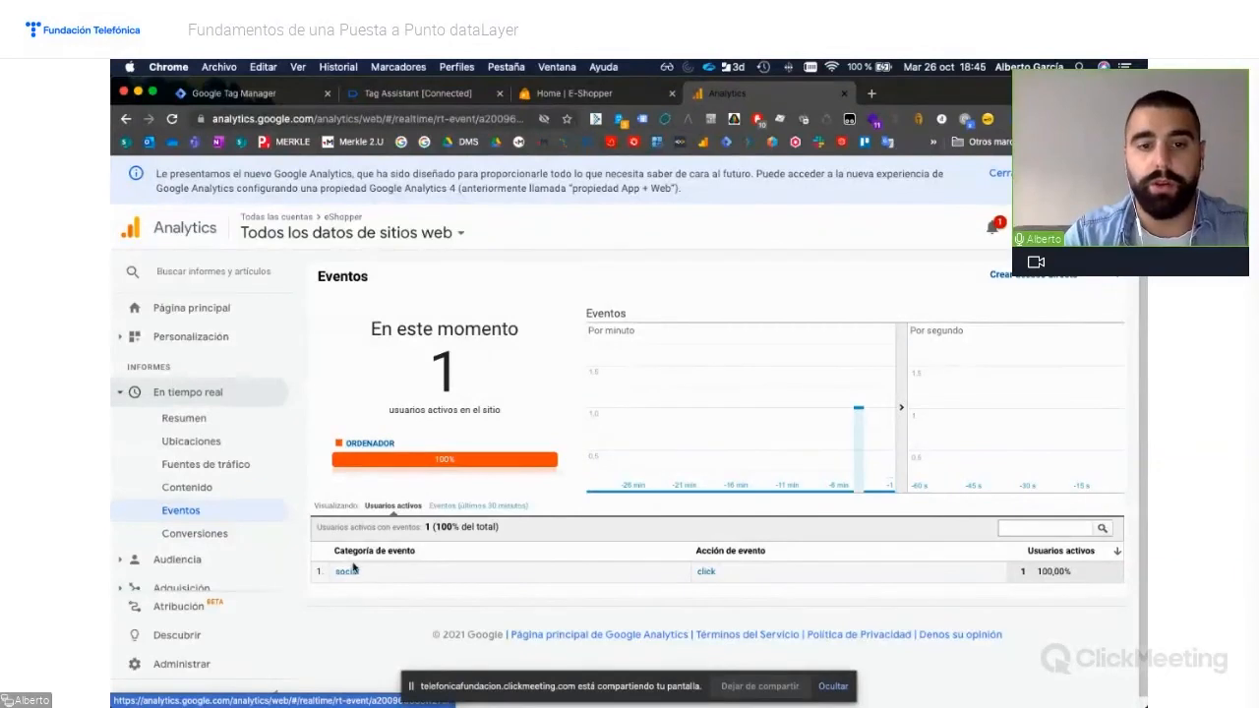
pyautogui.click(705, 575)
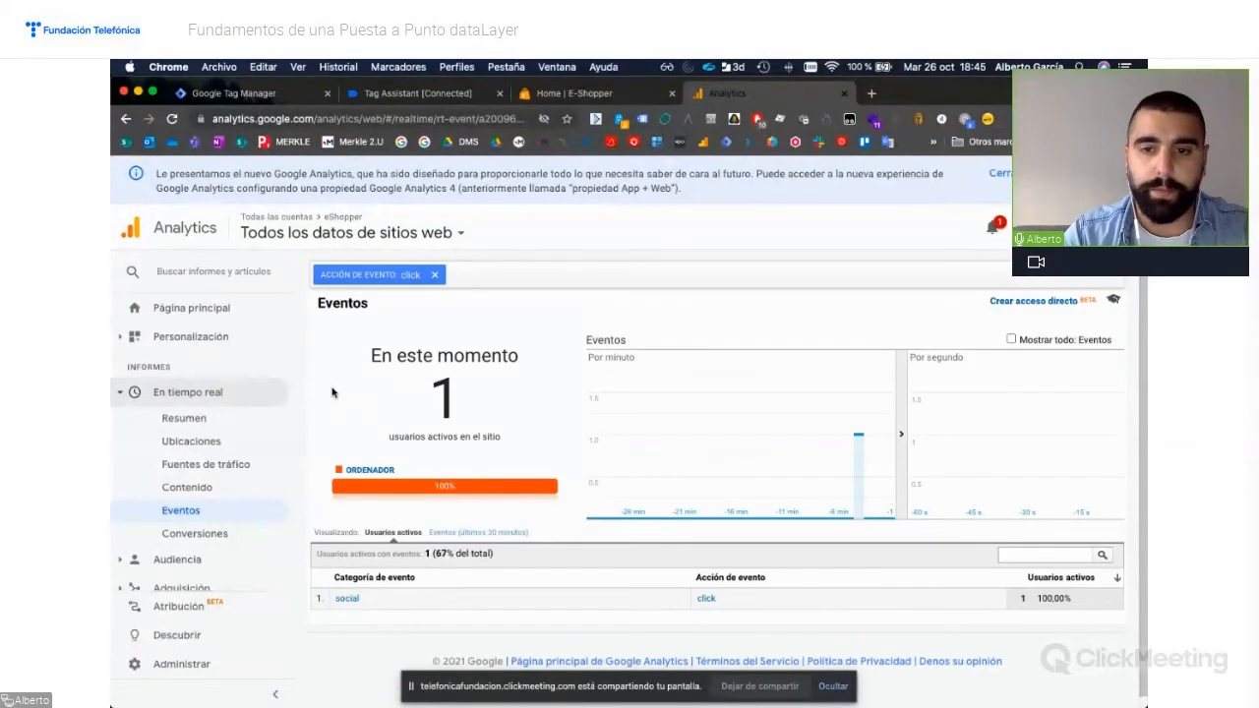
pyautogui.click(435, 276)
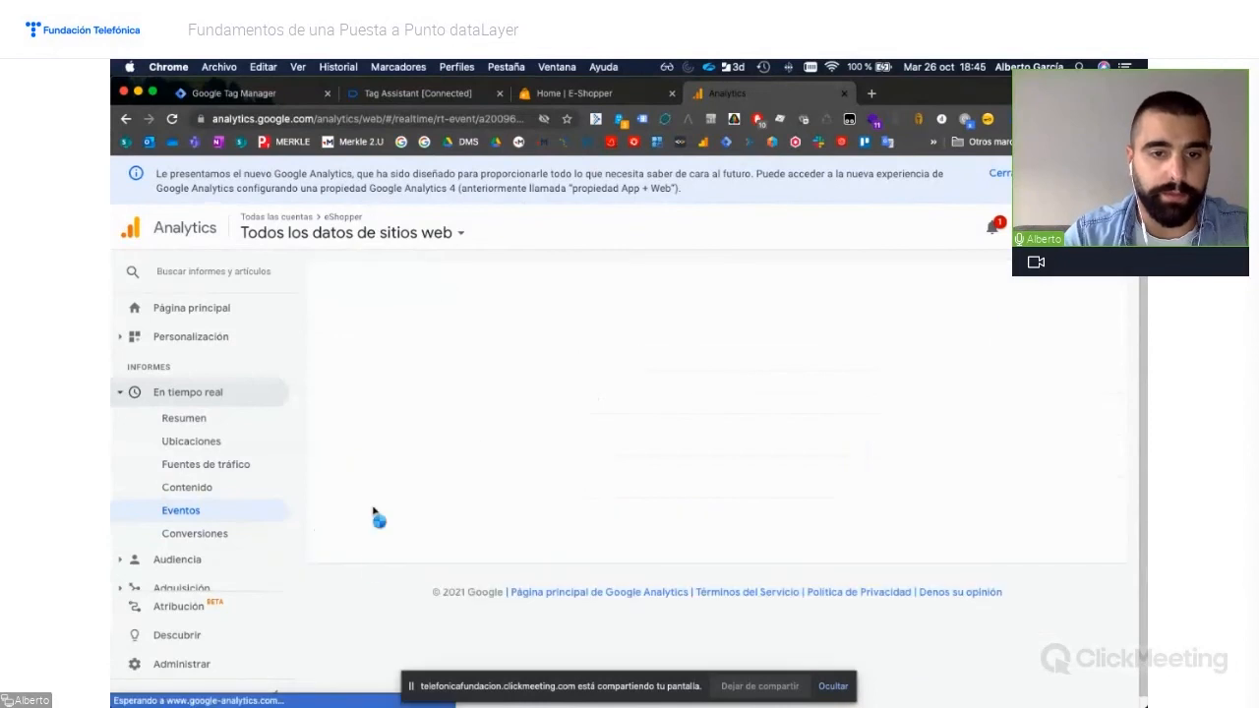
pyautogui.click(352, 580)
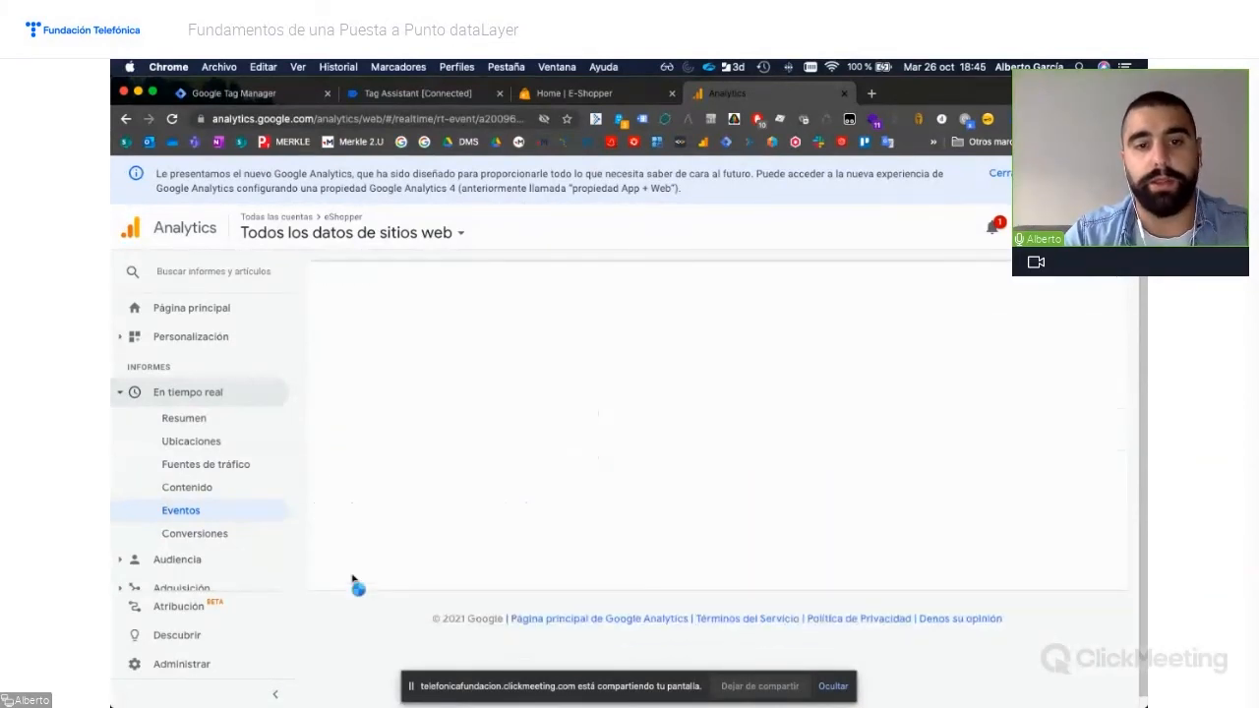
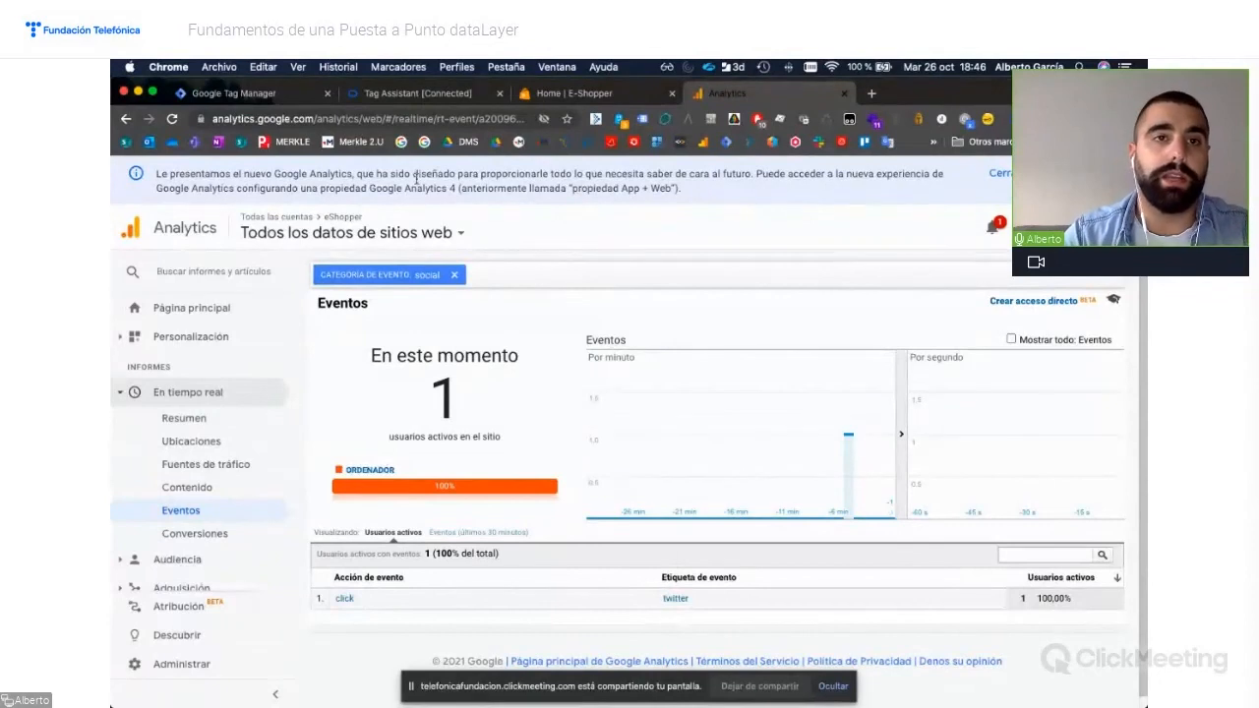
# Start submitting the eShopper workspace changes in Tag Manager and name the version v1.0
pyautogui.click(238, 95)
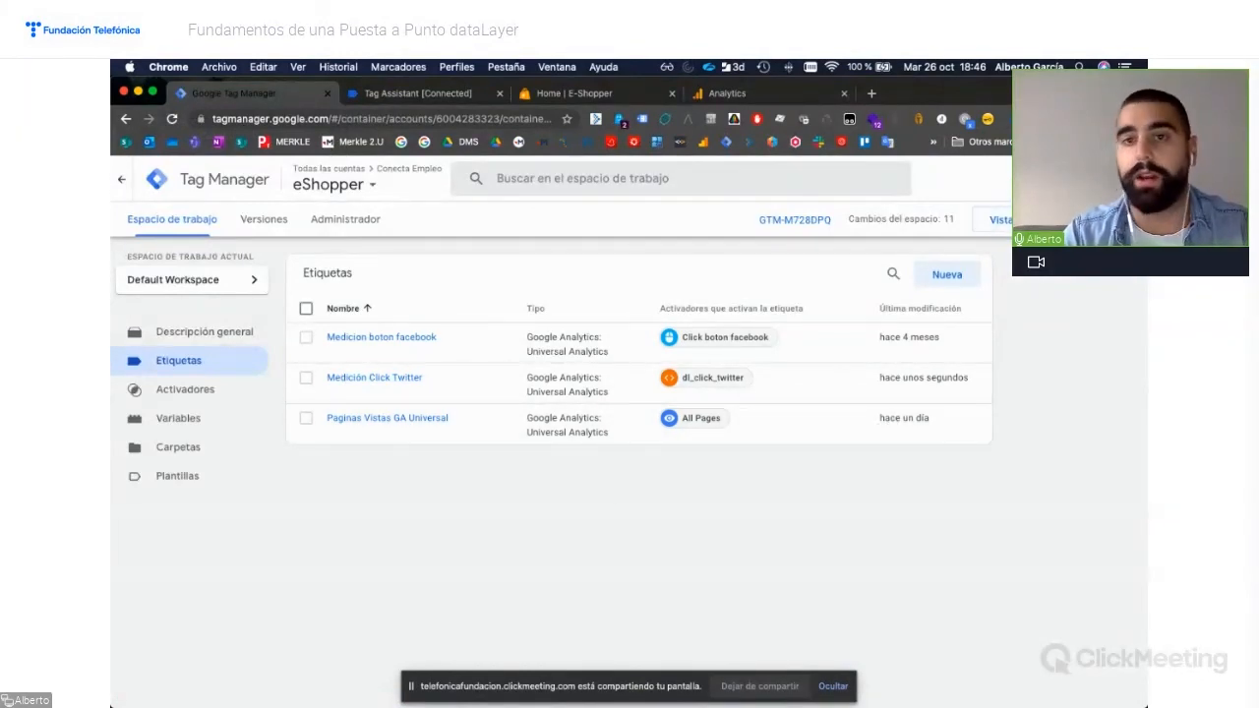
pyautogui.click(1098, 219)
pyautogui.click(494, 350)
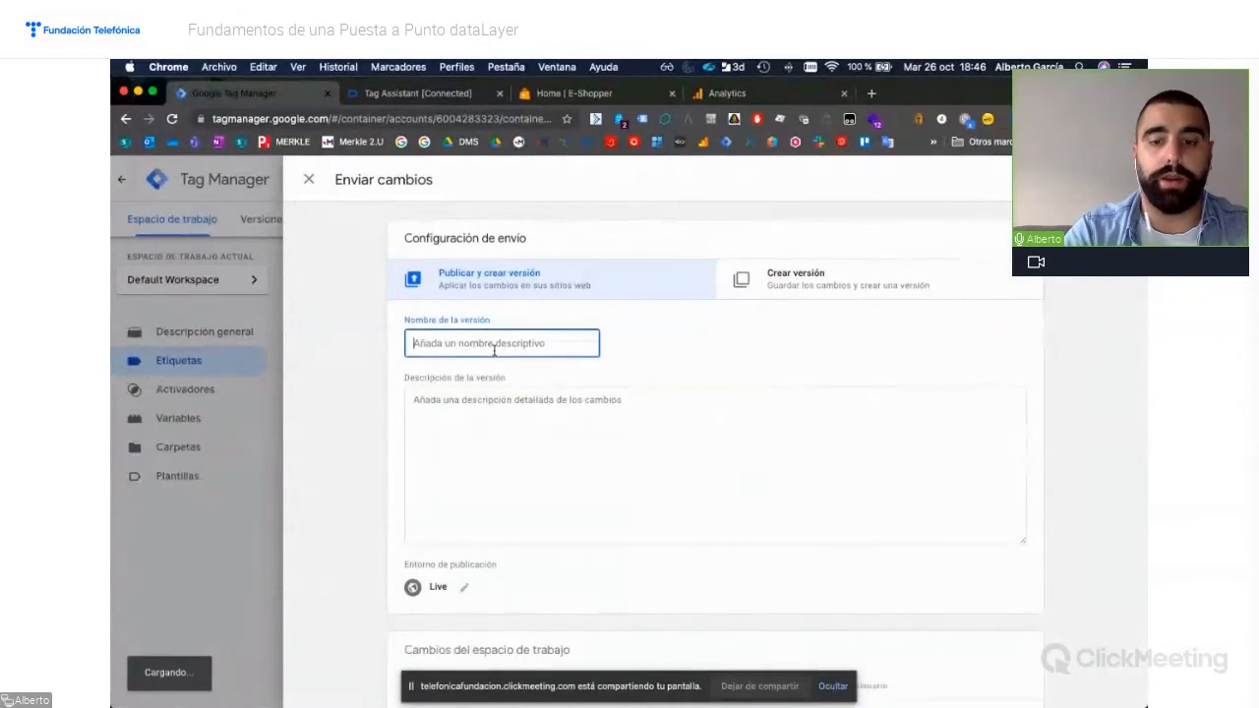
pyautogui.write('v1.0')
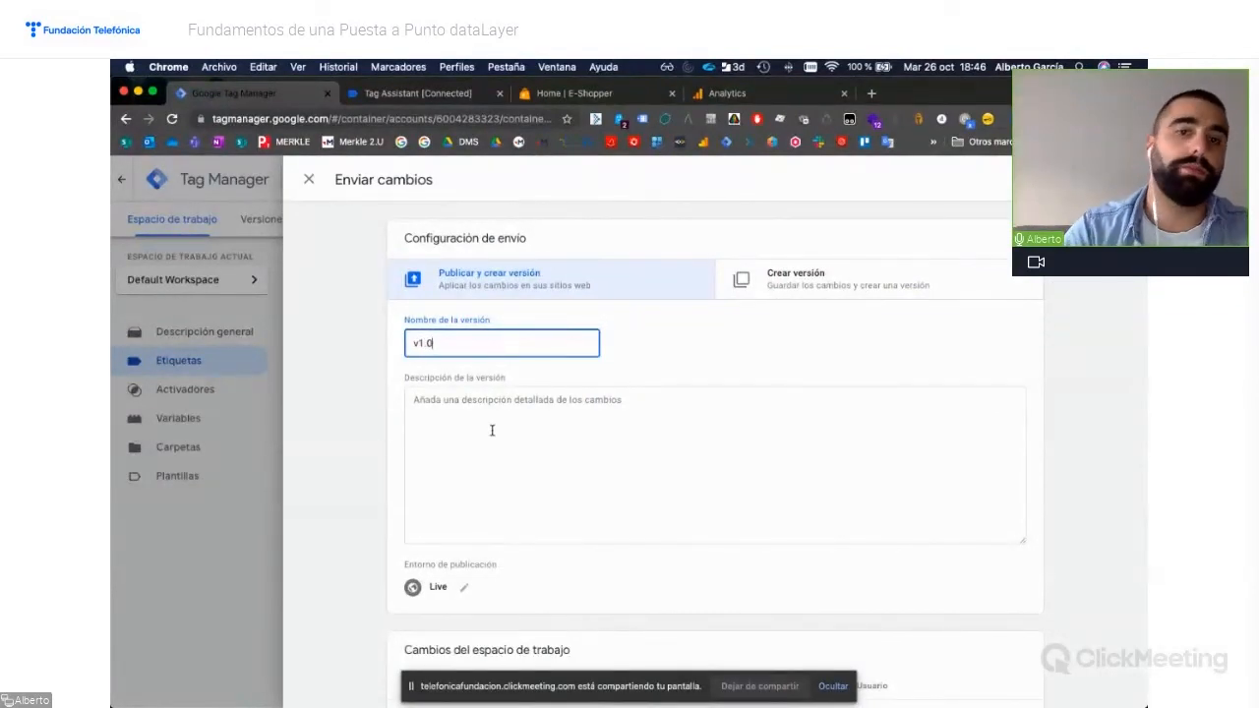
# Enter a two-line version description: "Medición pagina vista basada en dataLayer" and "Medición botón Twitter basada en dataLayer.push"
pyautogui.click(492, 430)
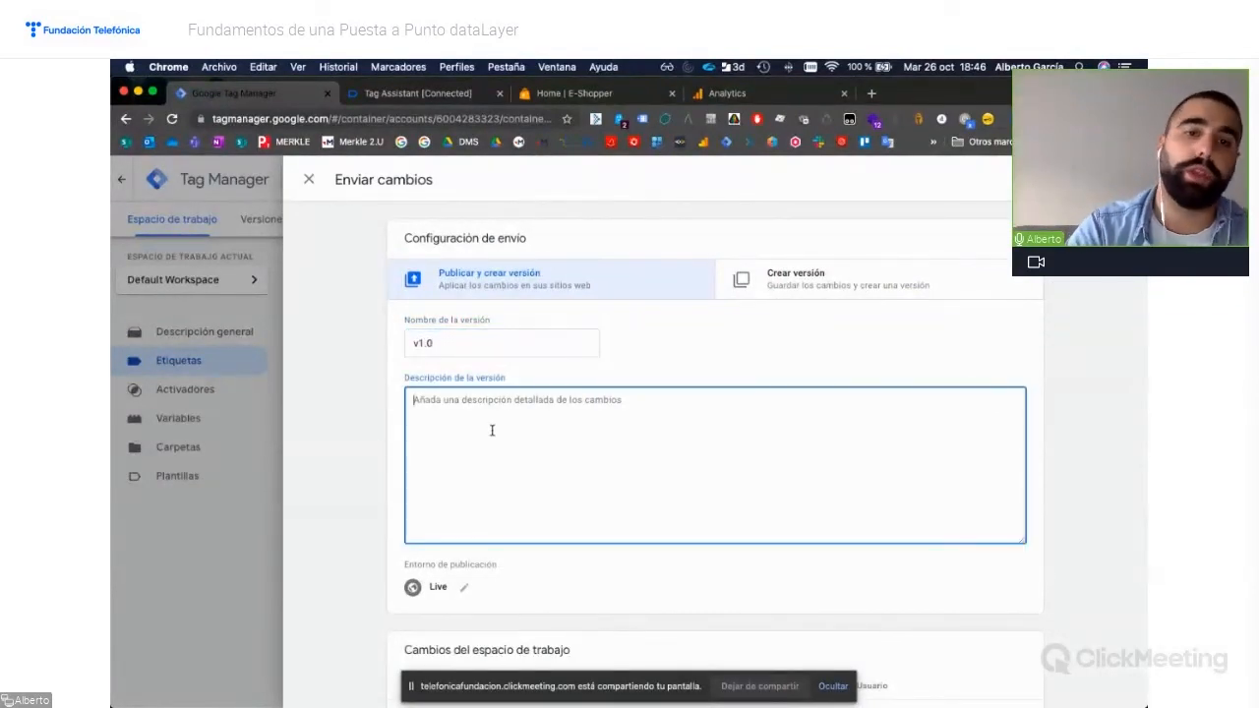
pyautogui.write('Me')
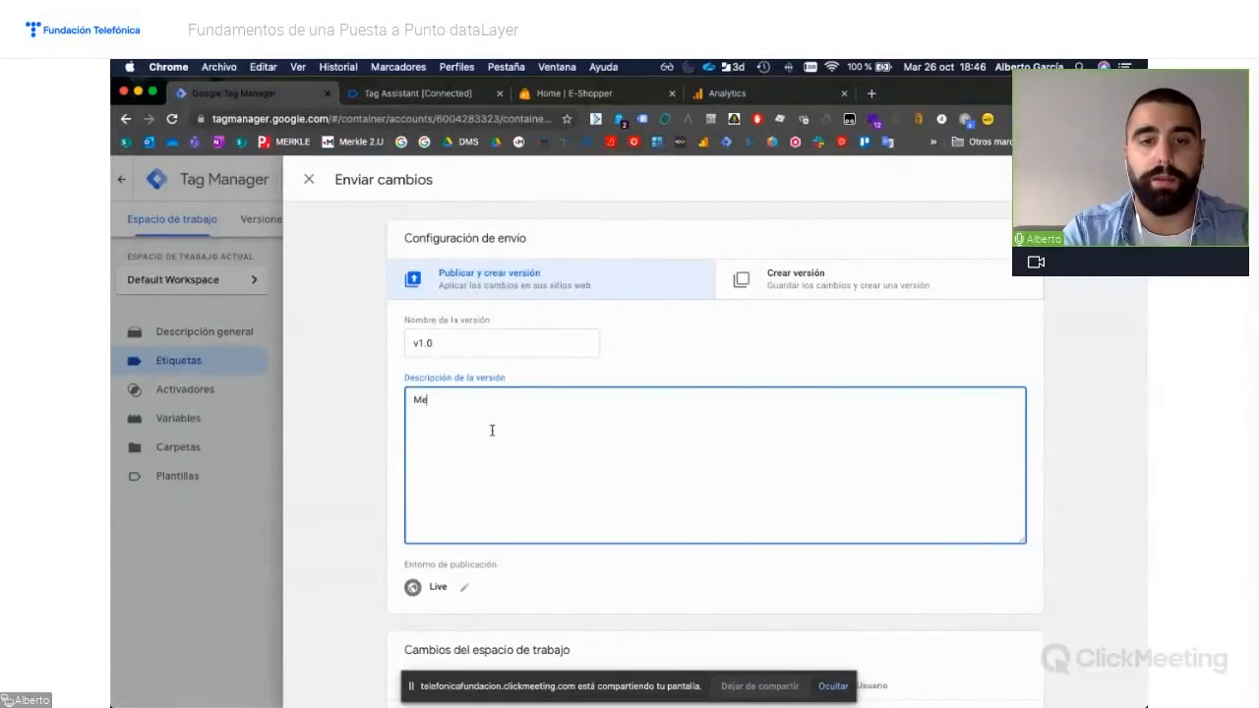
pyautogui.write('dición pagina v')
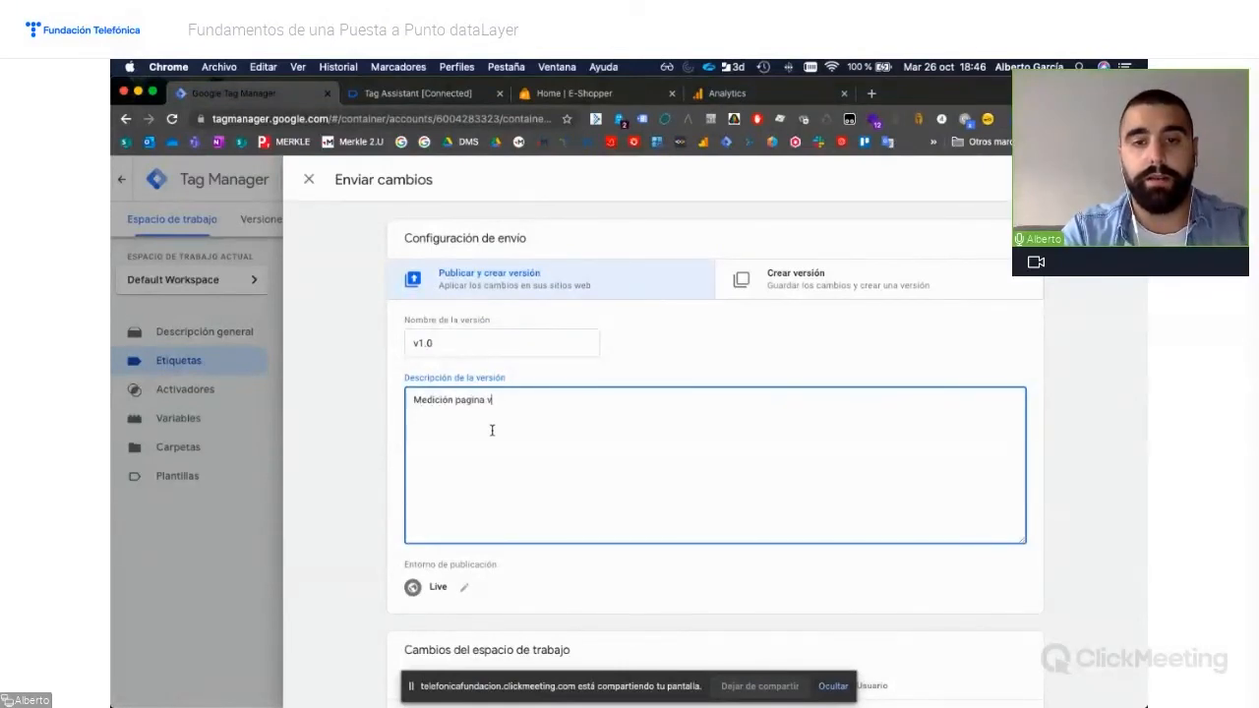
pyautogui.write('ista basada en data')
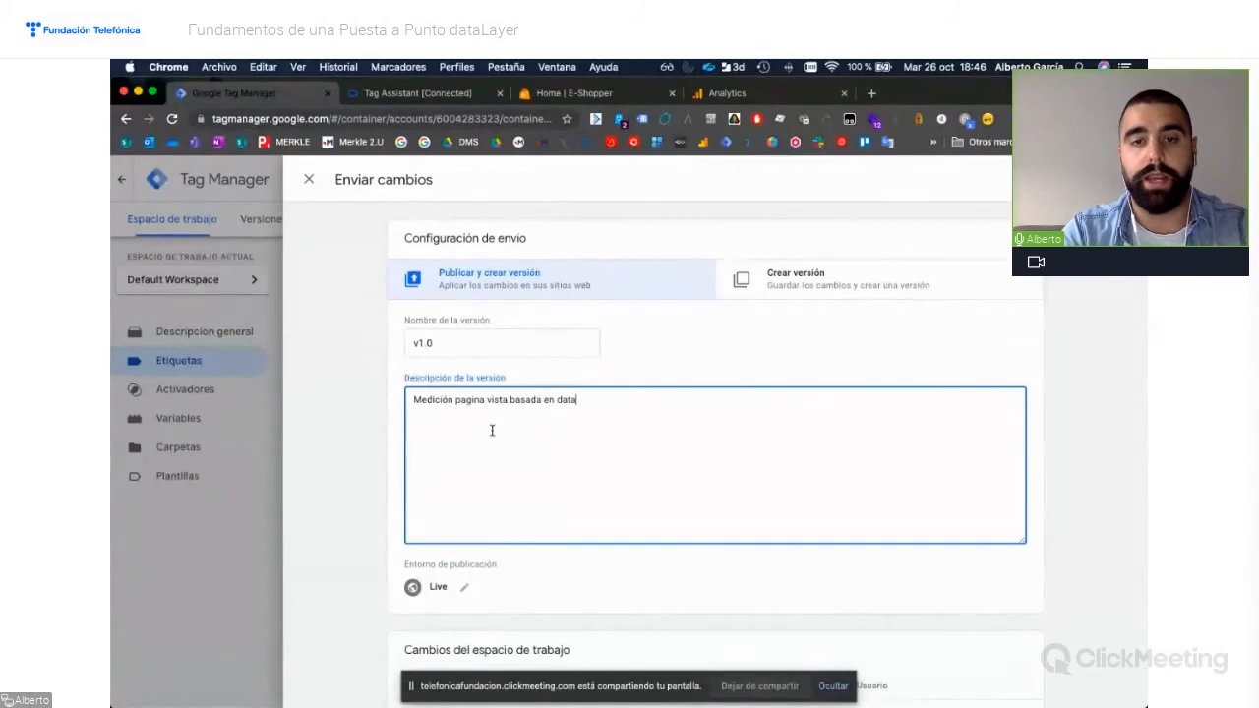
pyautogui.write('Layer')
pyautogui.press('Return')
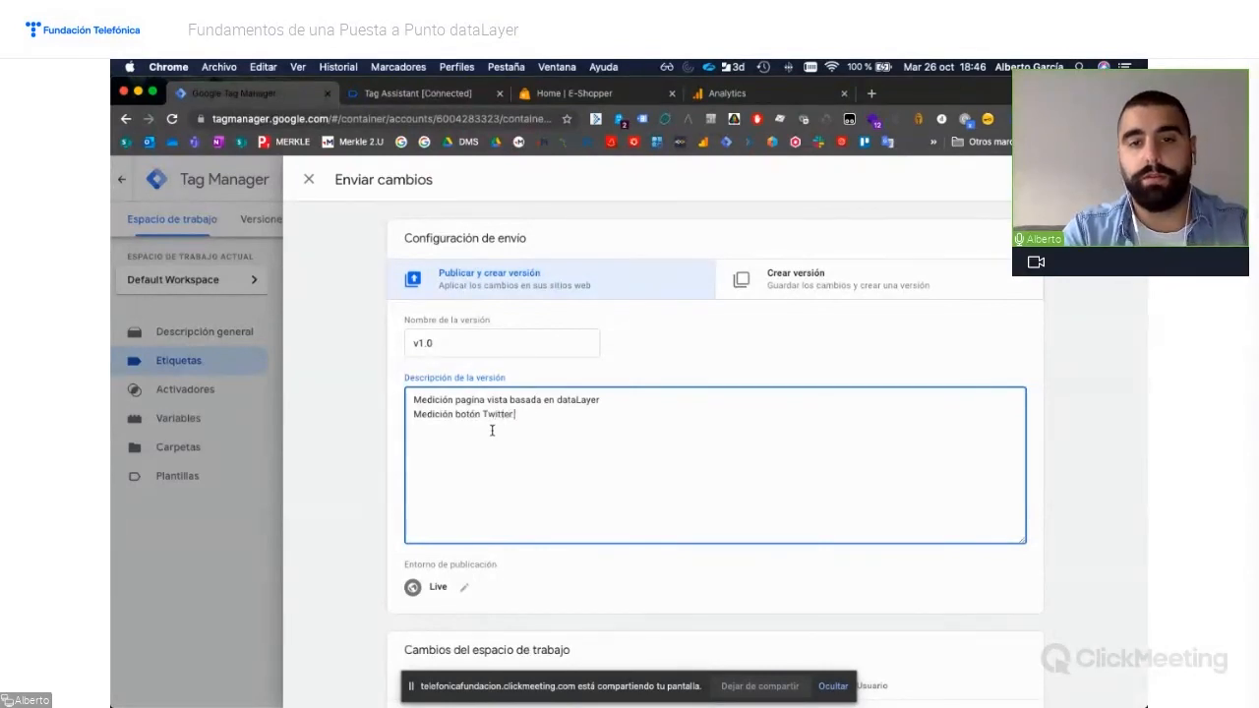
pyautogui.write('a en dataLayer.pu')
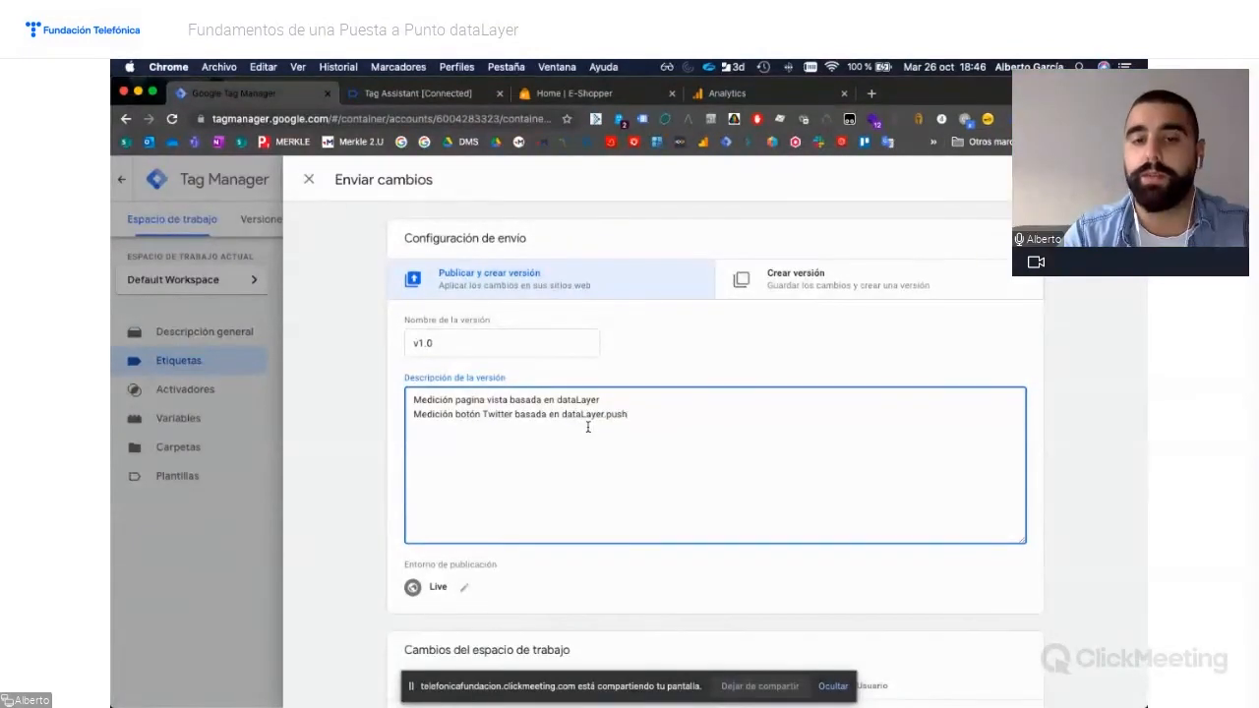
pyautogui.write('sh')
# Review the submission details, publish the version to the Live environment and return to the workspace overview
pyautogui.scroll(-2, 588, 426)
pyautogui.scroll(2, 587, 426)
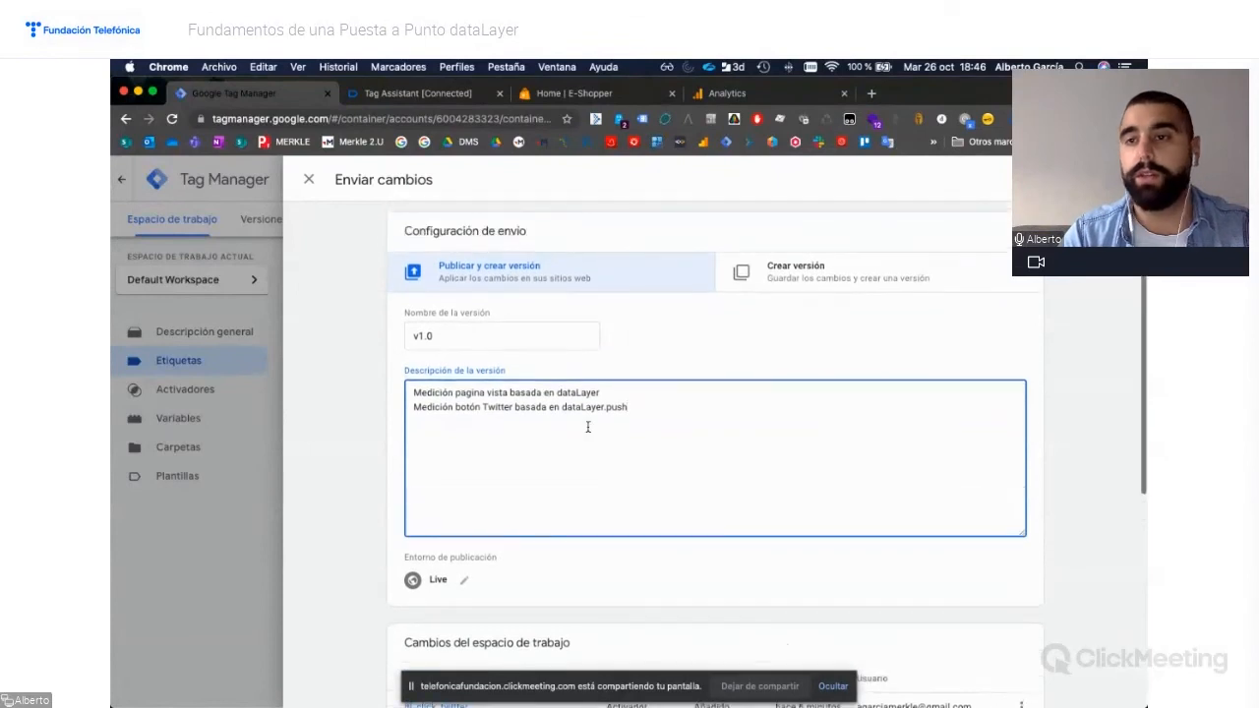
pyautogui.click(1100, 180)
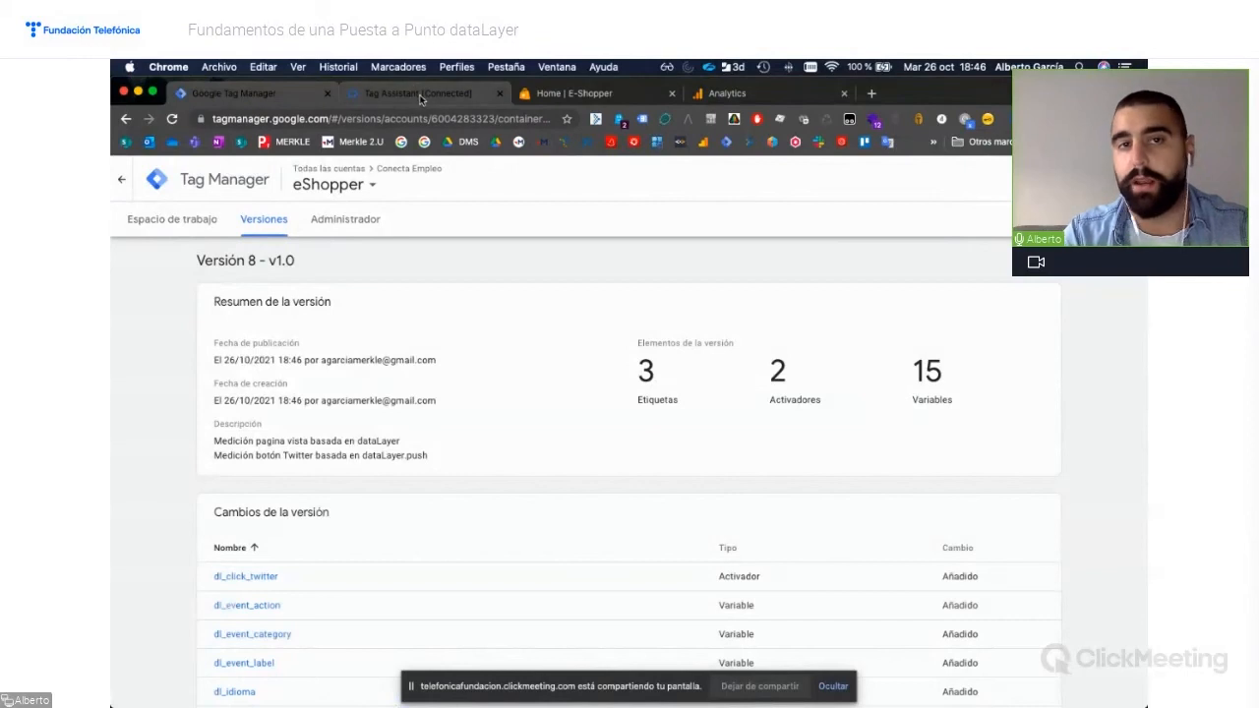
pyautogui.click(182, 225)
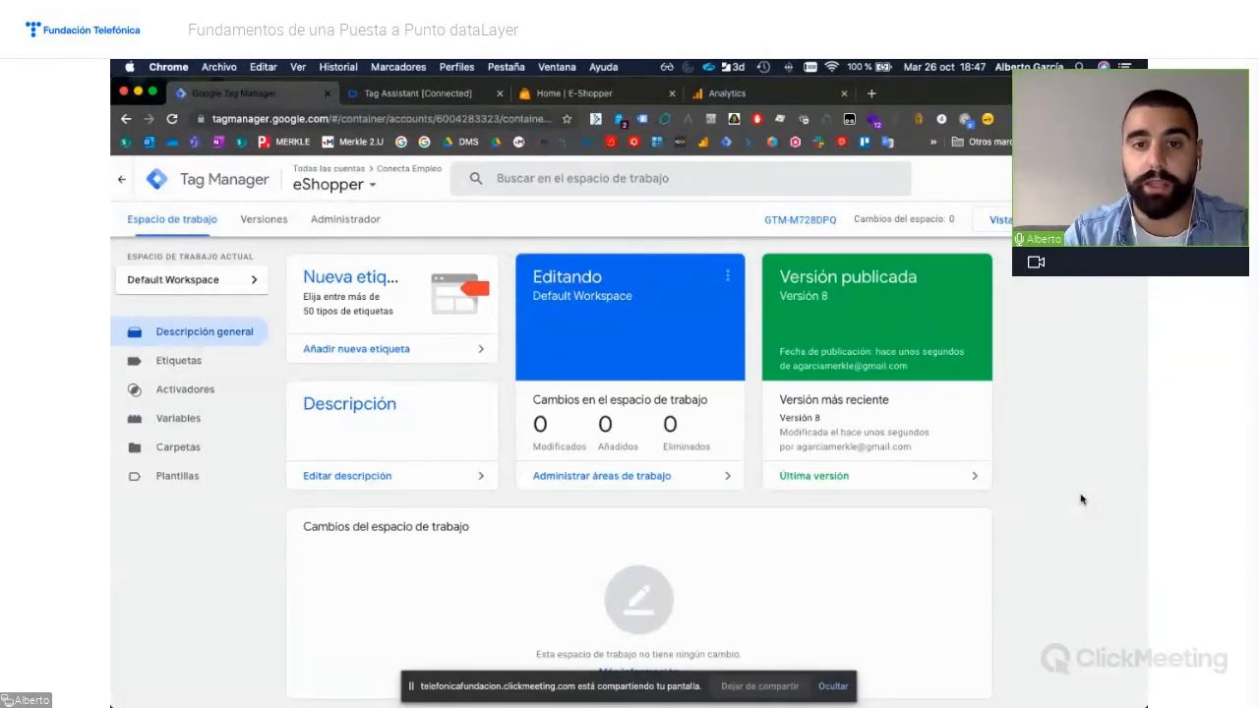
# Switch to the course PDF in Vista Previa, show the ¿Dudas? slide on page 29 and stop sharing the screen
pyautogui.hotkey('ctrl', 'Up')
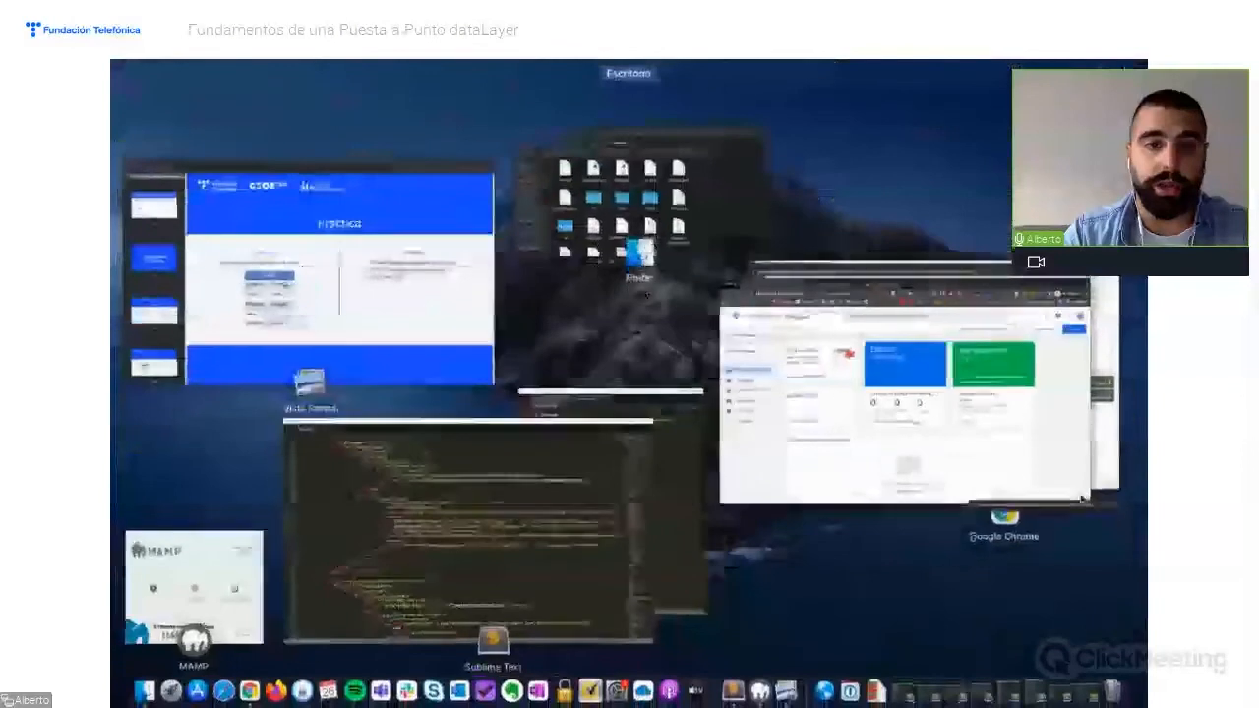
pyautogui.click(407, 295)
pyautogui.scroll(-3, 234, 464)
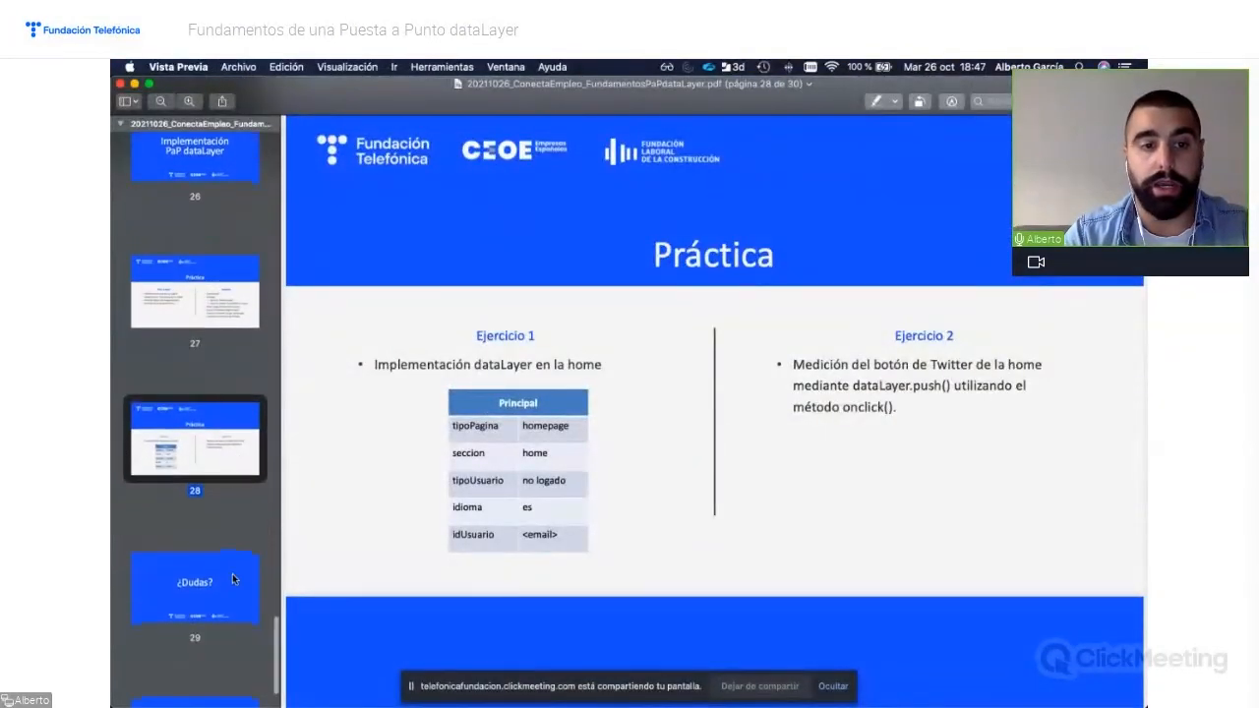
pyautogui.click(232, 582)
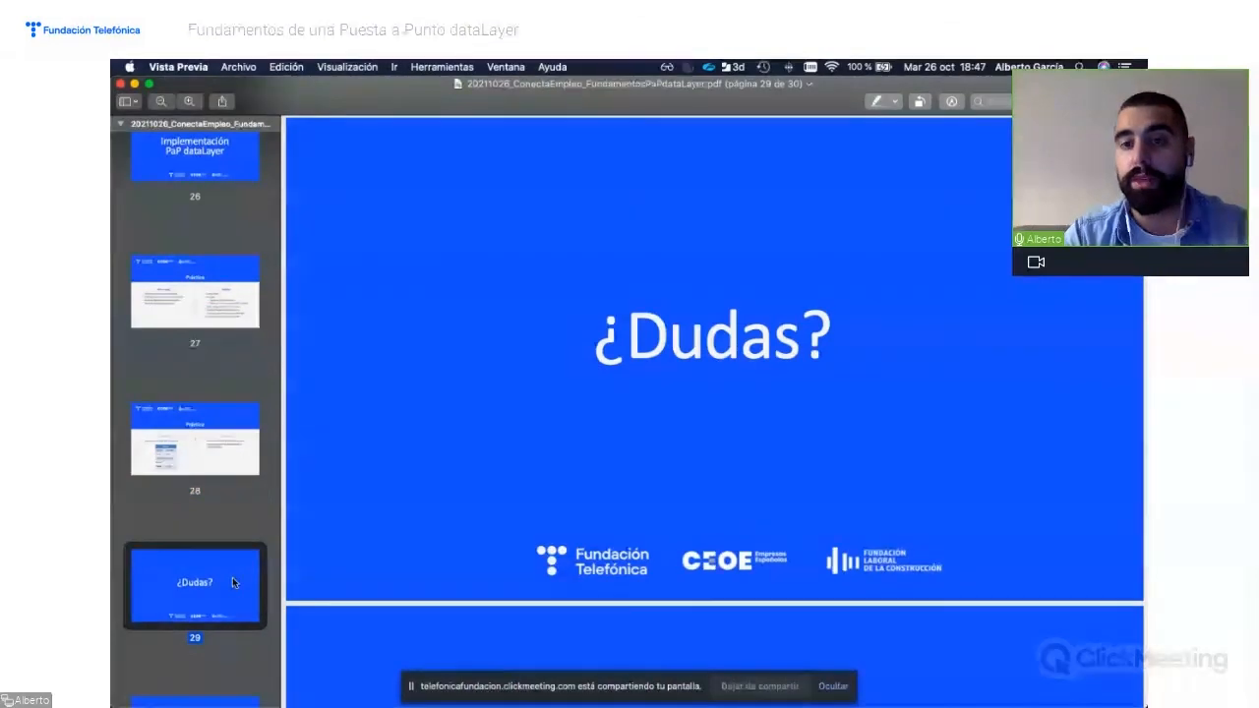
pyautogui.scroll(-2, 233, 581)
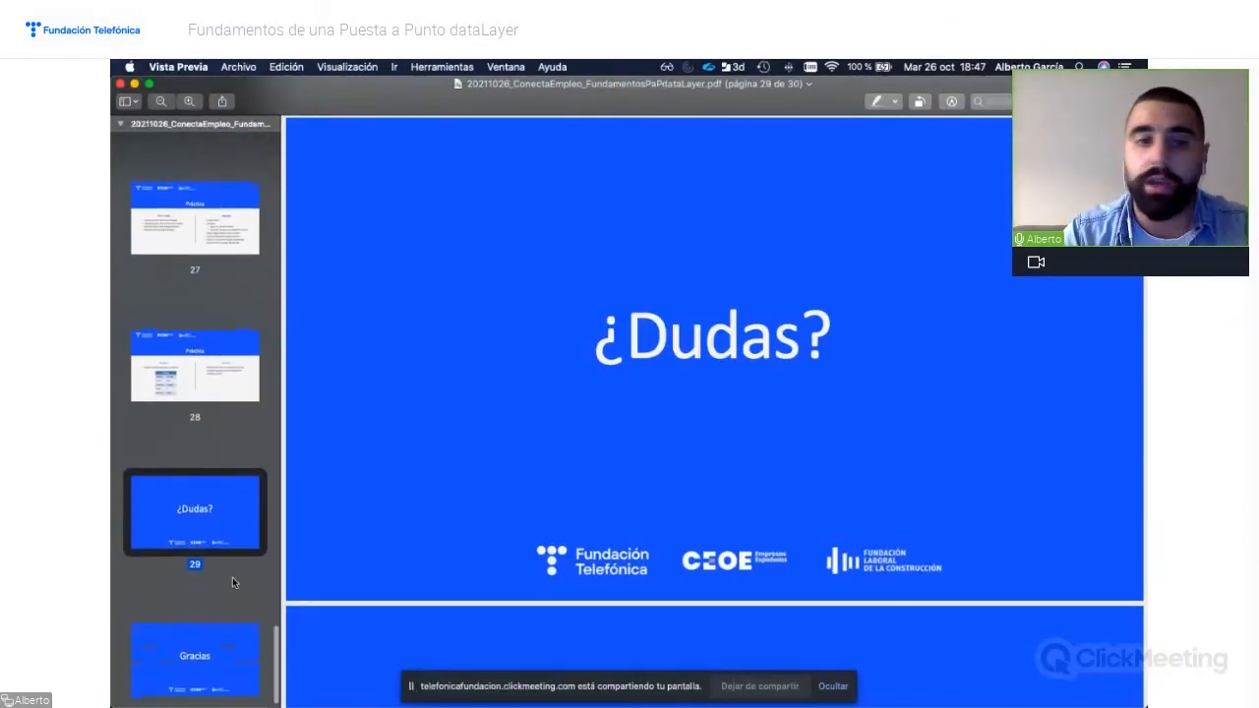
pyautogui.scroll(-1, 233, 582)
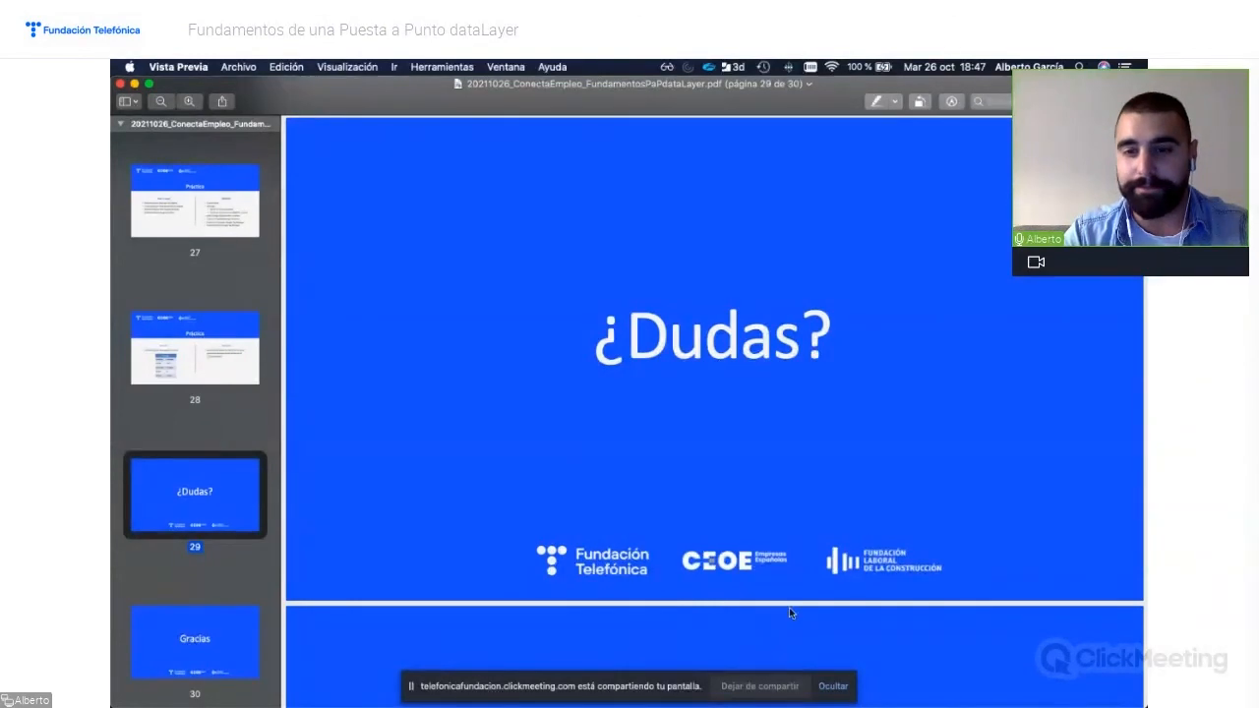
pyautogui.click(763, 685)
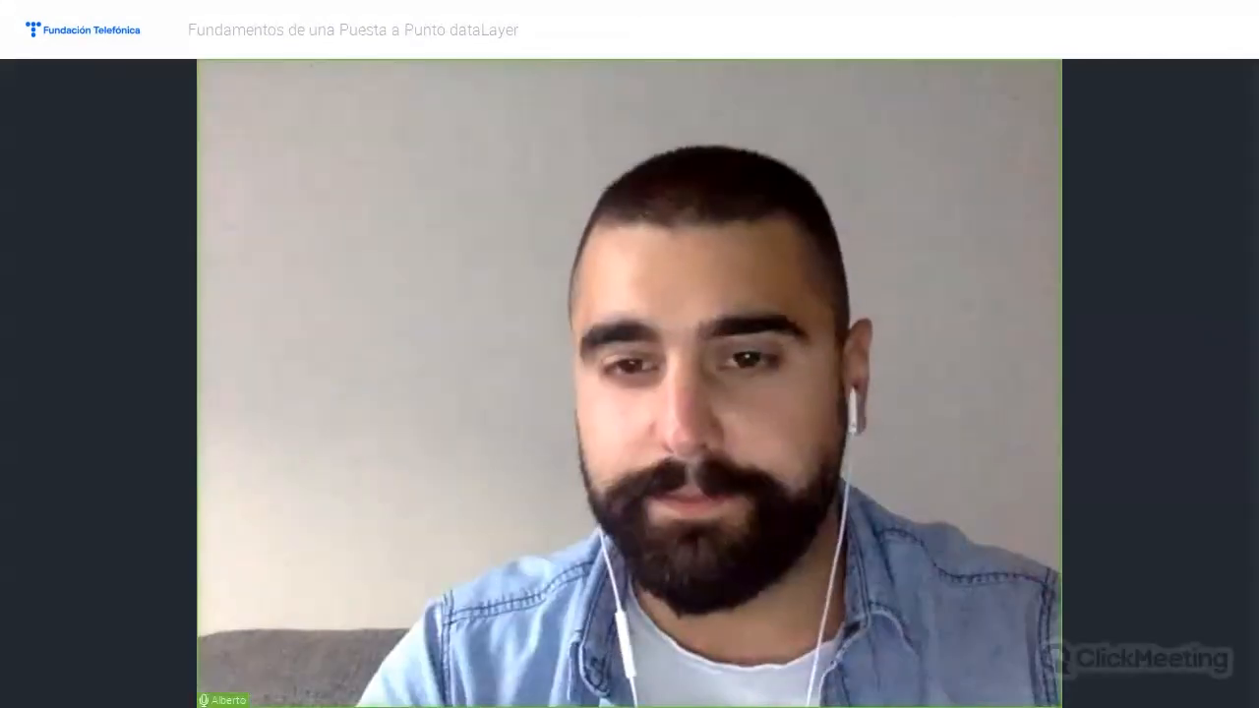